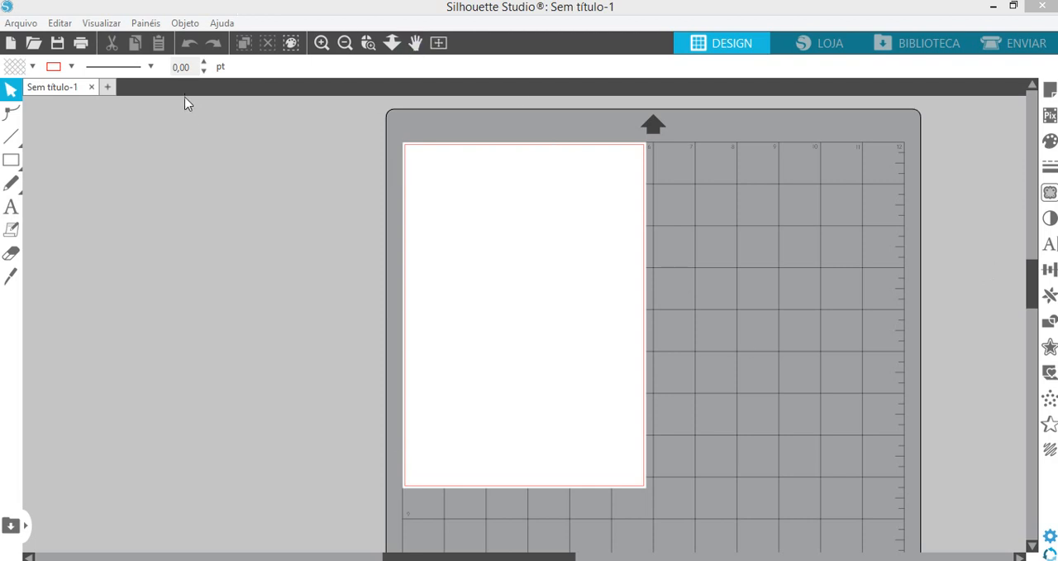
- Check the installed software version in the About information and close it
click(222, 23)
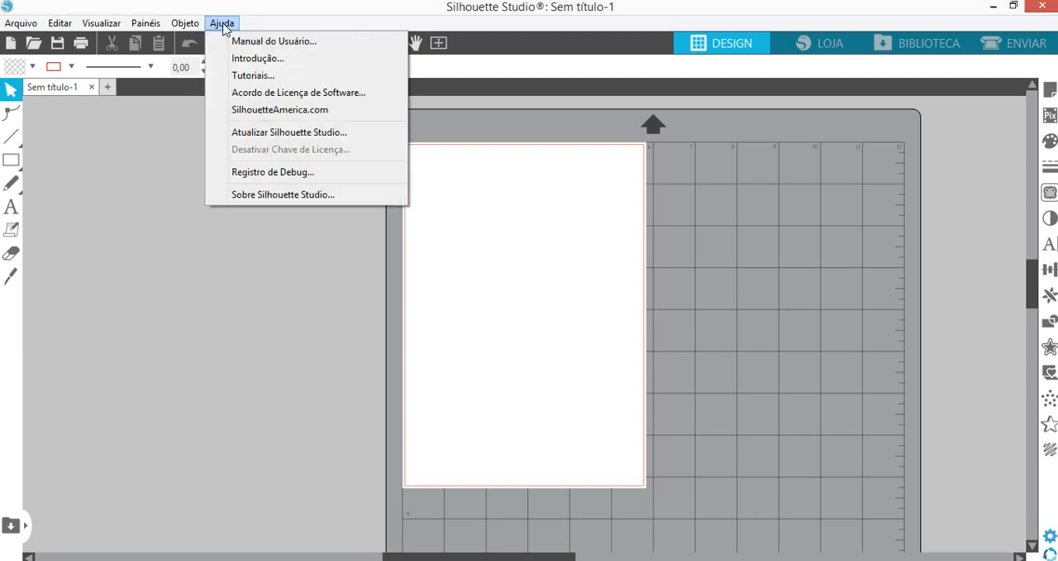
click(285, 198)
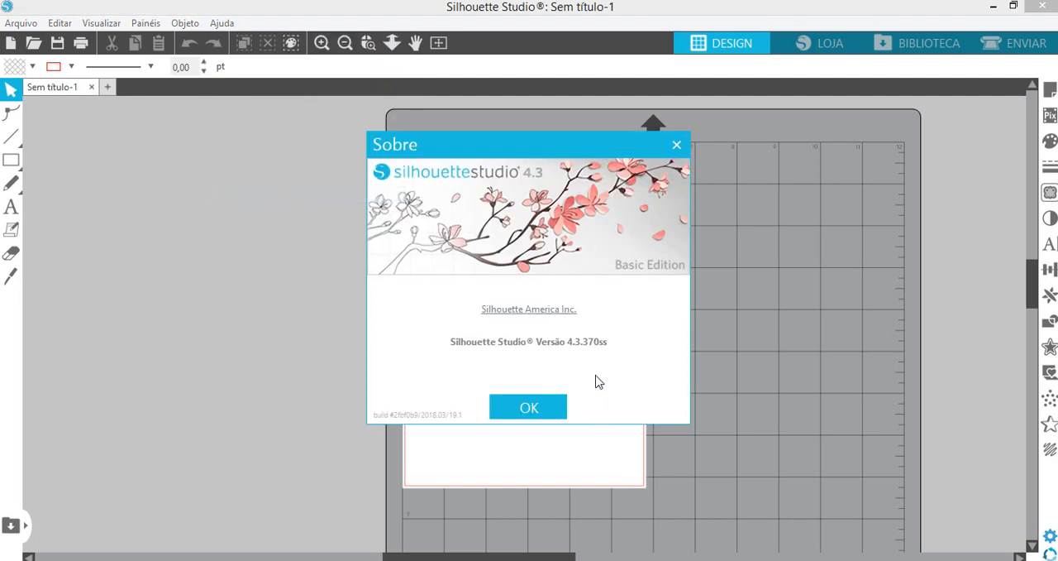
click(529, 409)
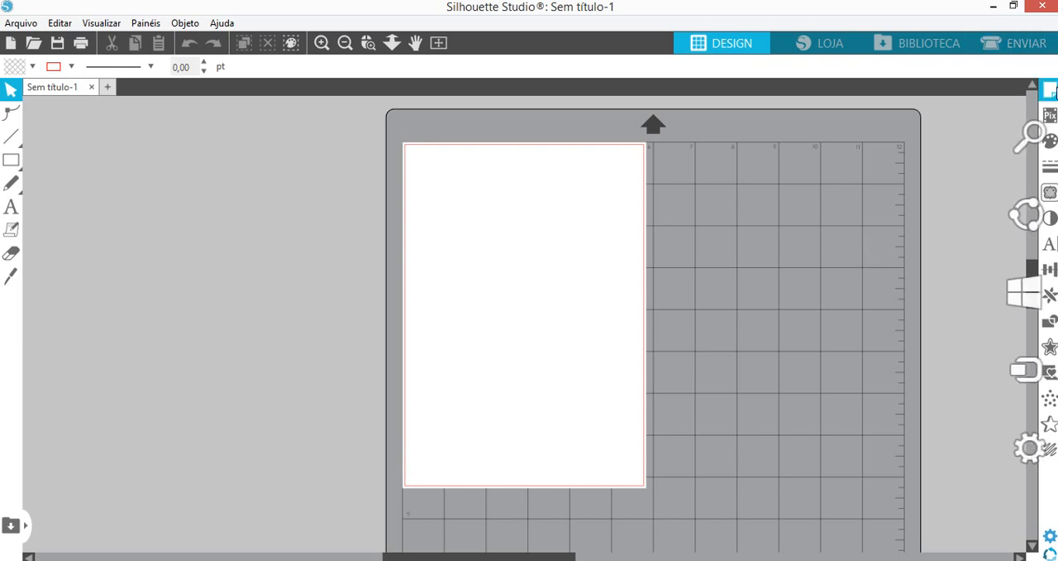
- In the page setup, set the machine to Cameo and the cutting mat to Cameo 12 x 12 pol
click(1052, 92)
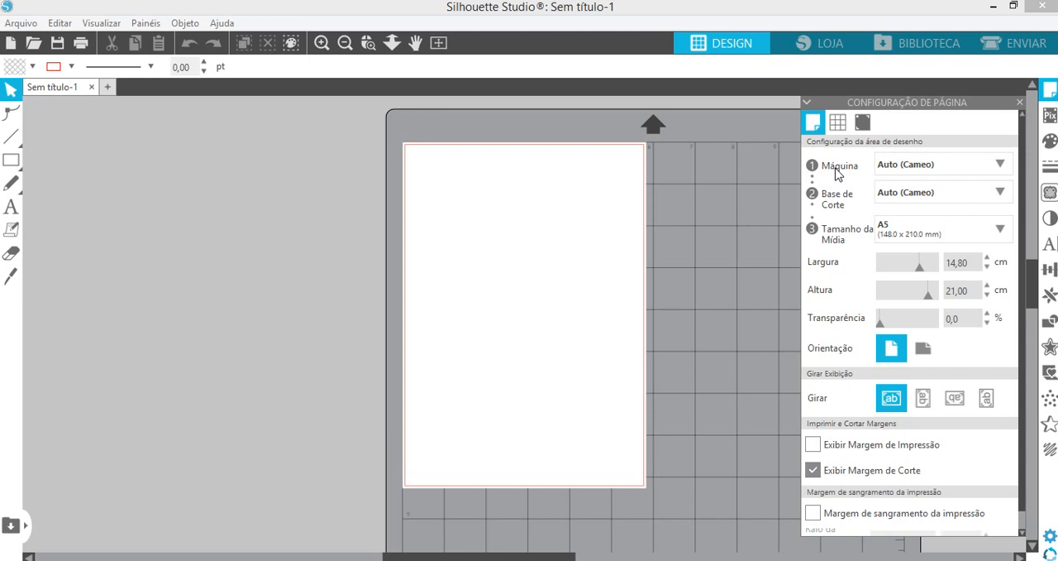
click(962, 170)
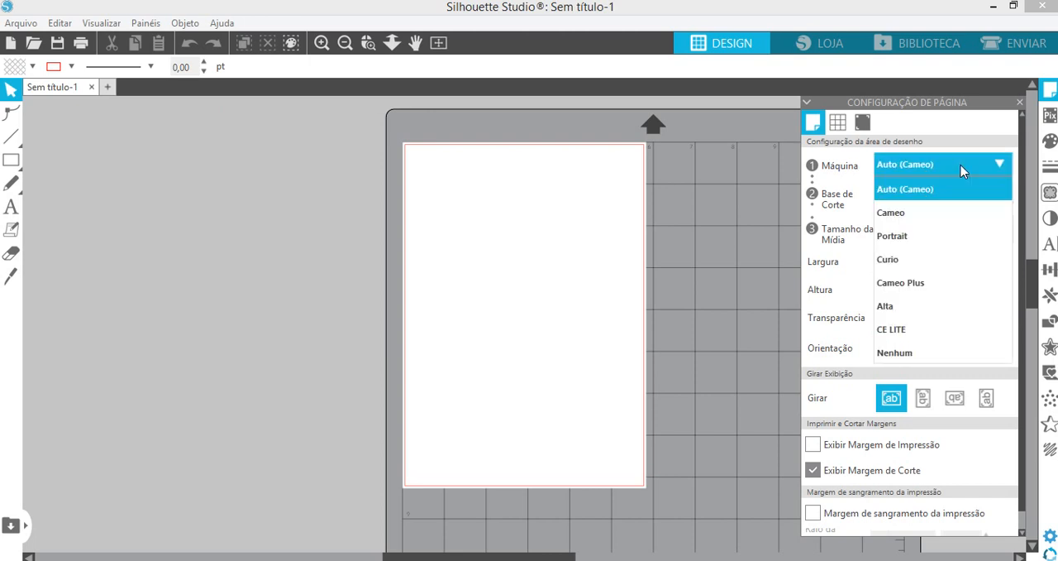
click(899, 219)
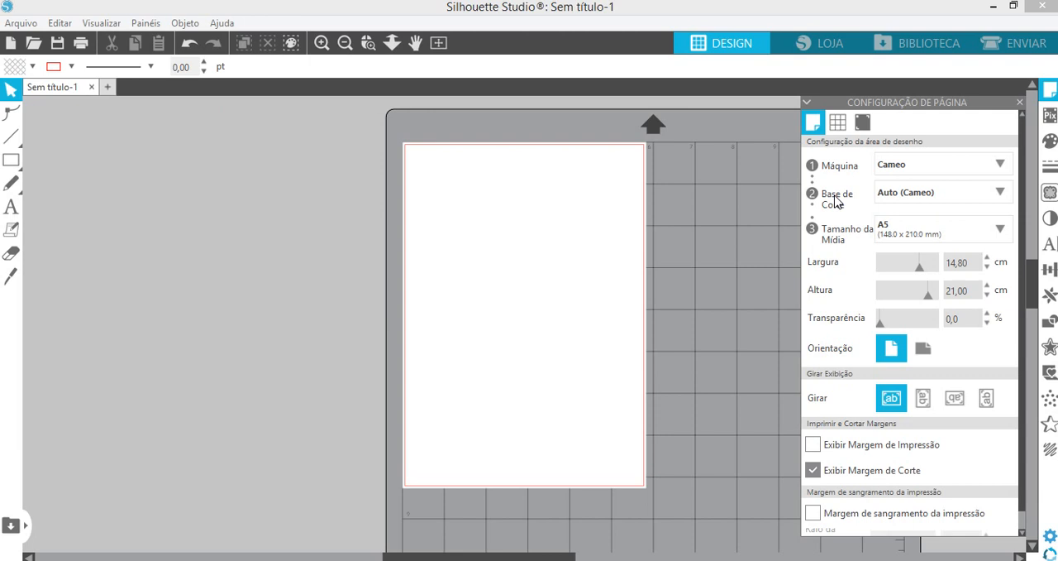
click(1002, 195)
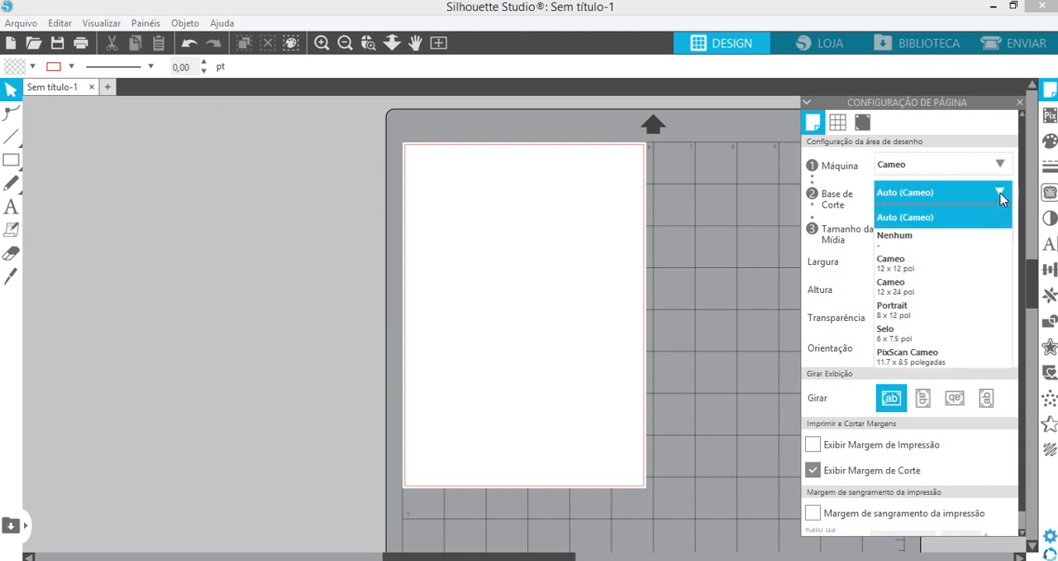
click(902, 270)
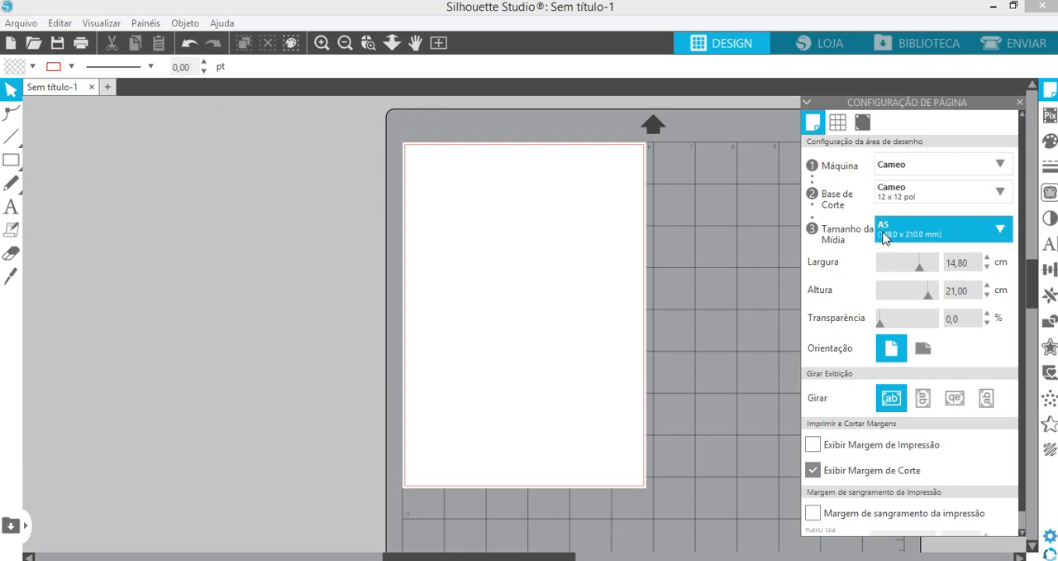
- Set the media size to A4 with landscape orientation and close the page setup
click(995, 227)
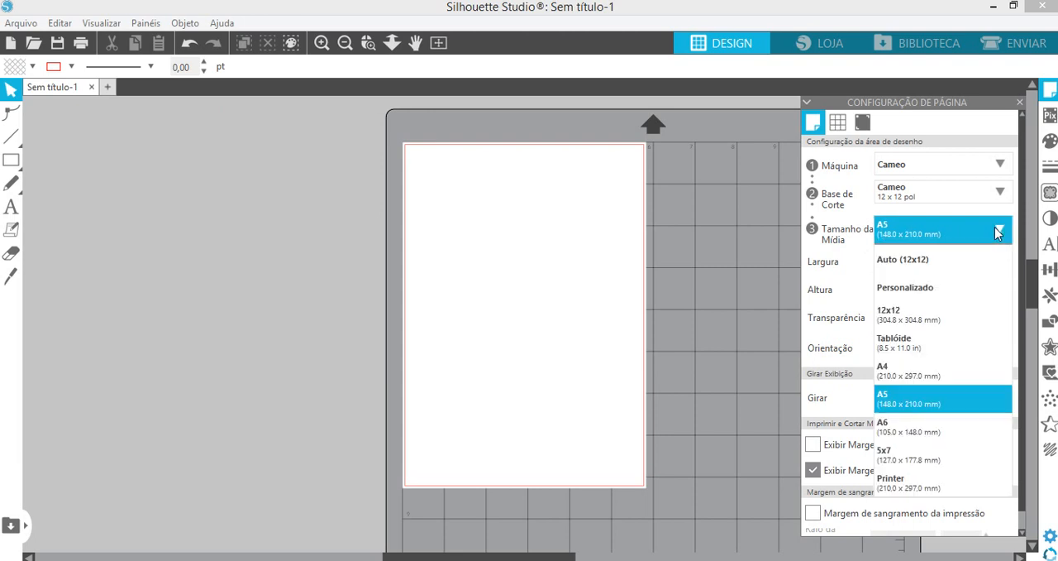
click(887, 370)
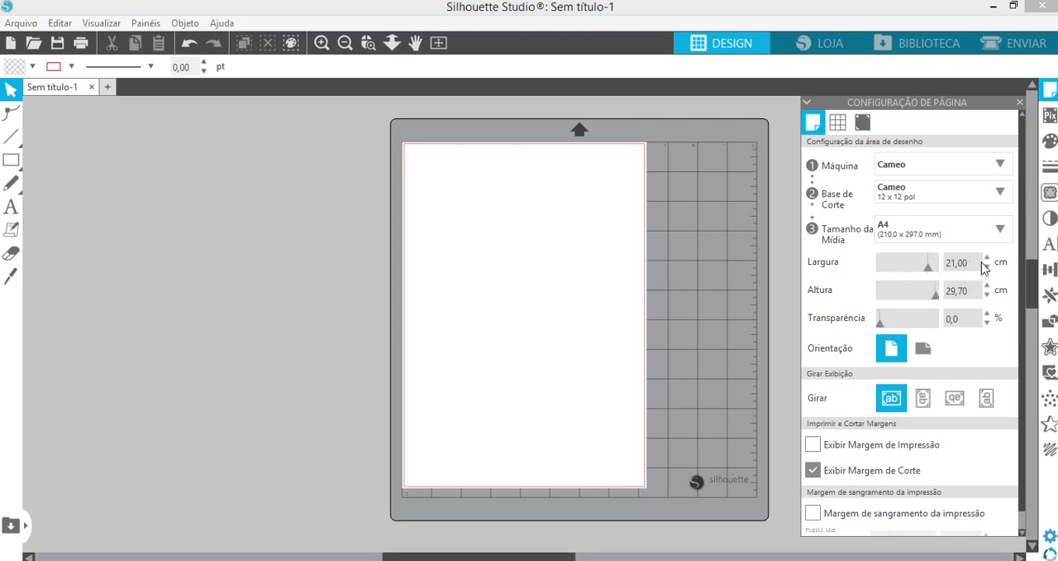
click(926, 354)
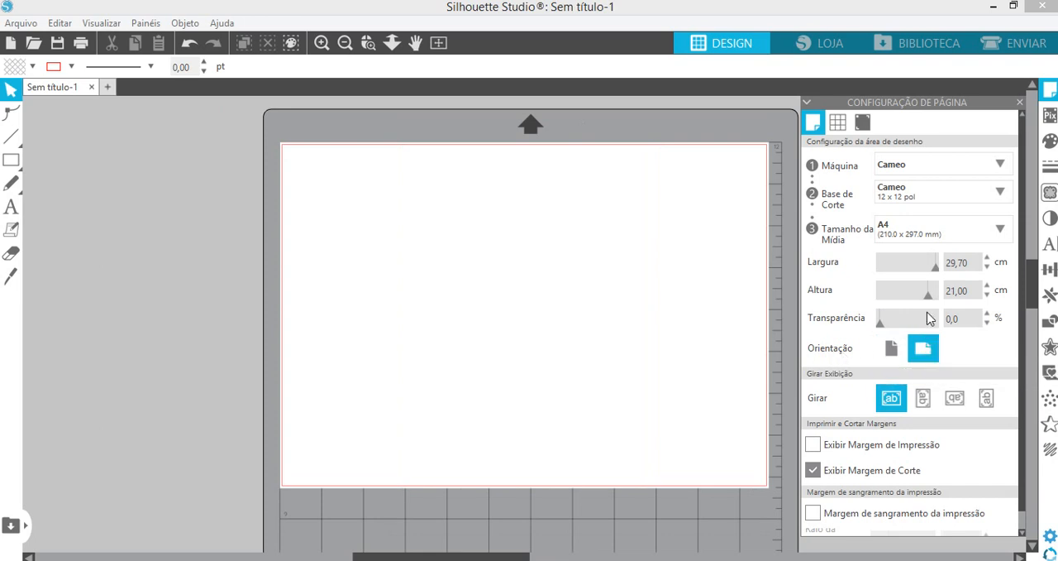
click(1021, 100)
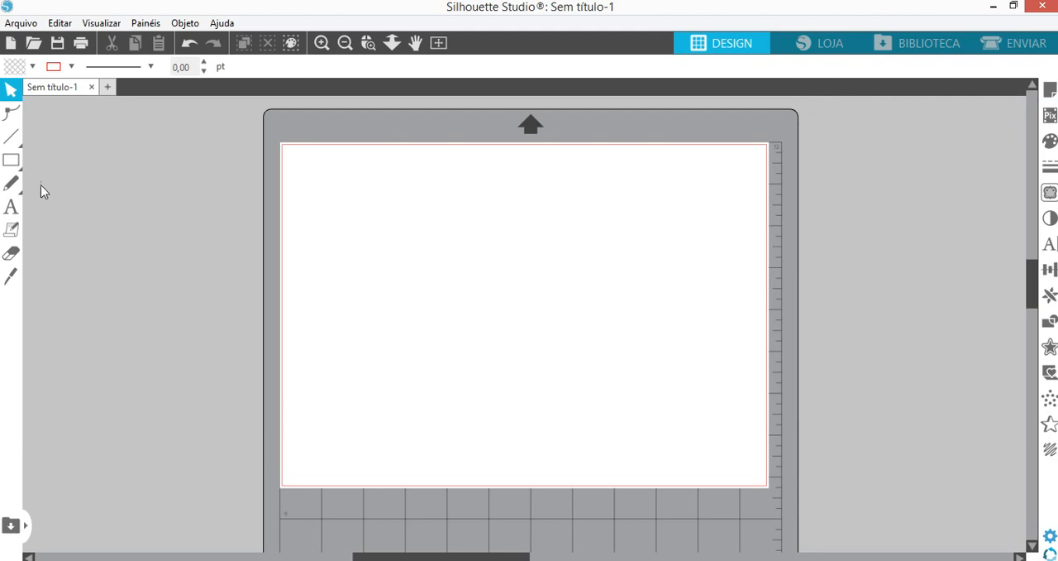
- Add a text object with the person's first name on the upper left part of the page
click(10, 206)
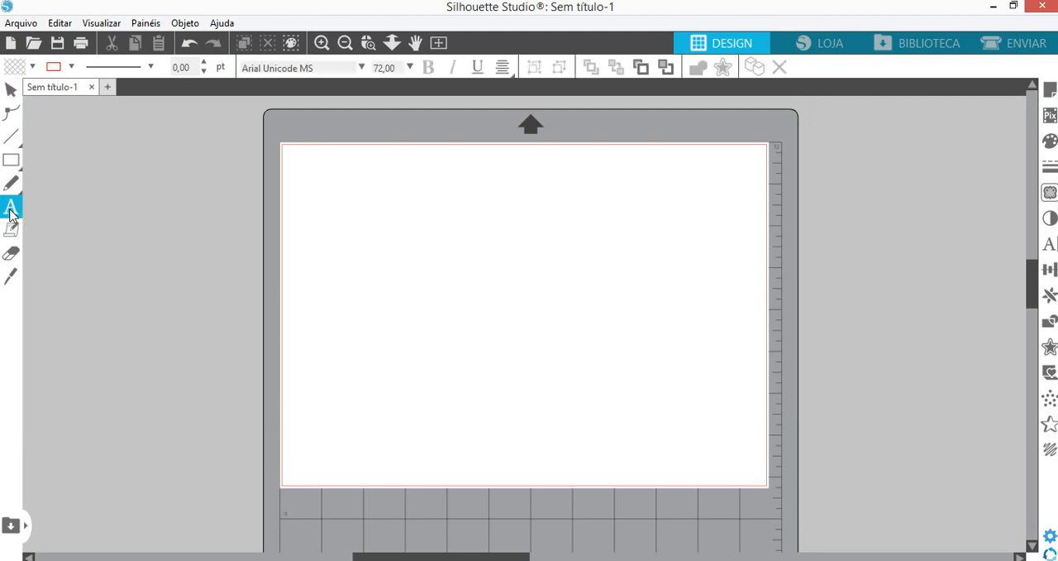
click(364, 275)
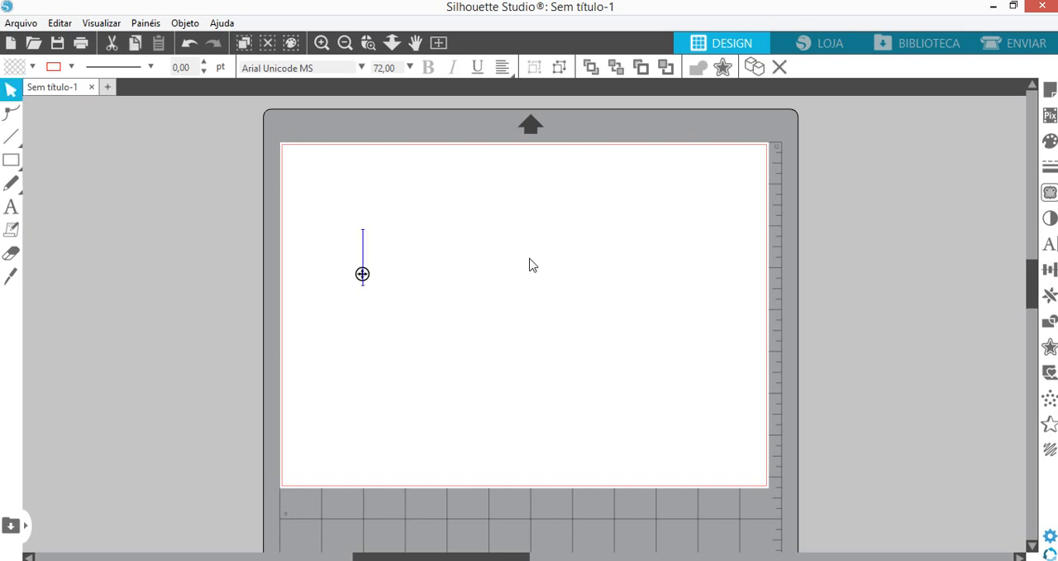
text(M)
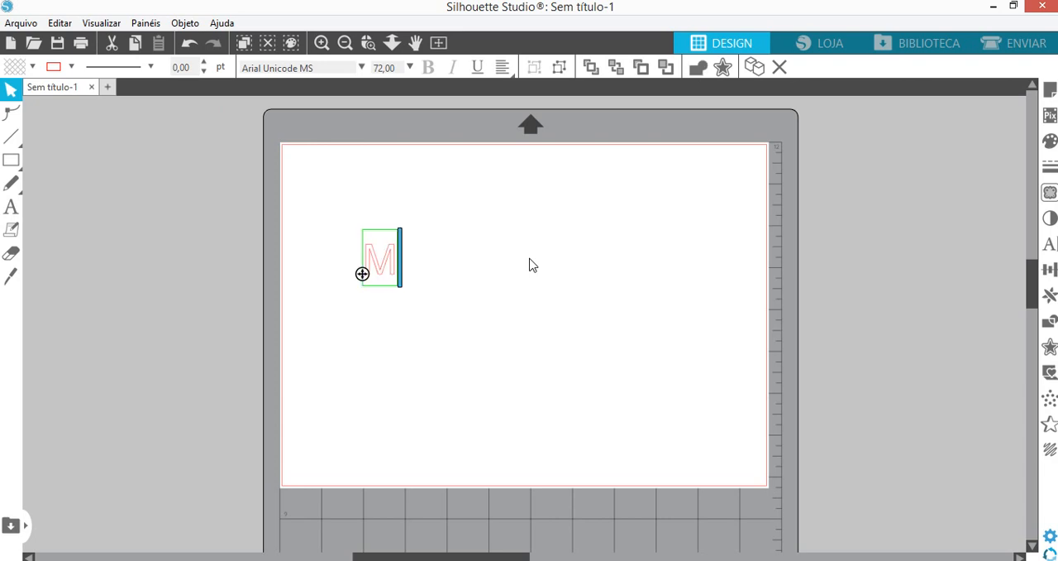
text(irthes)
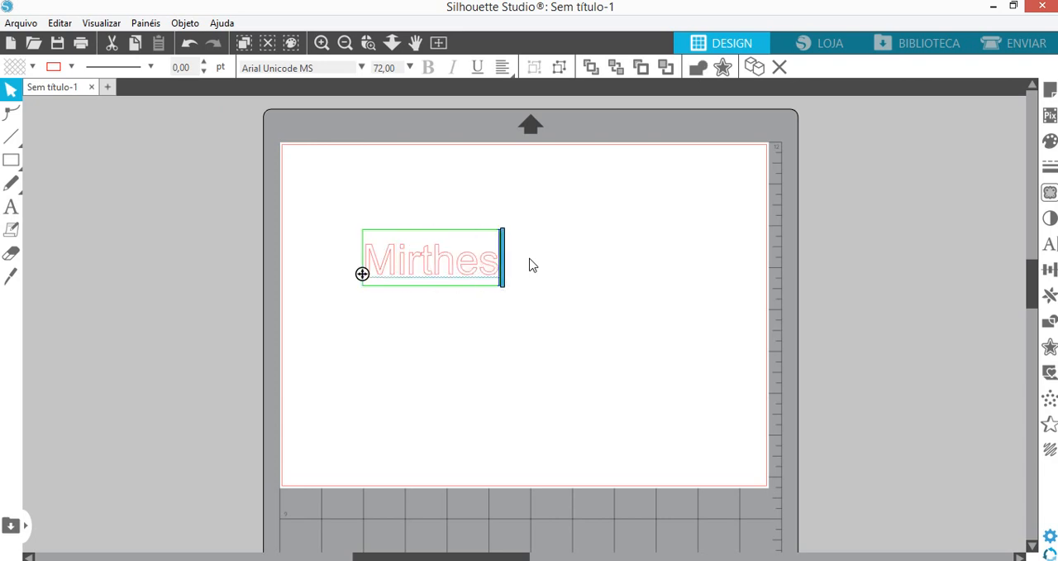
click(453, 318)
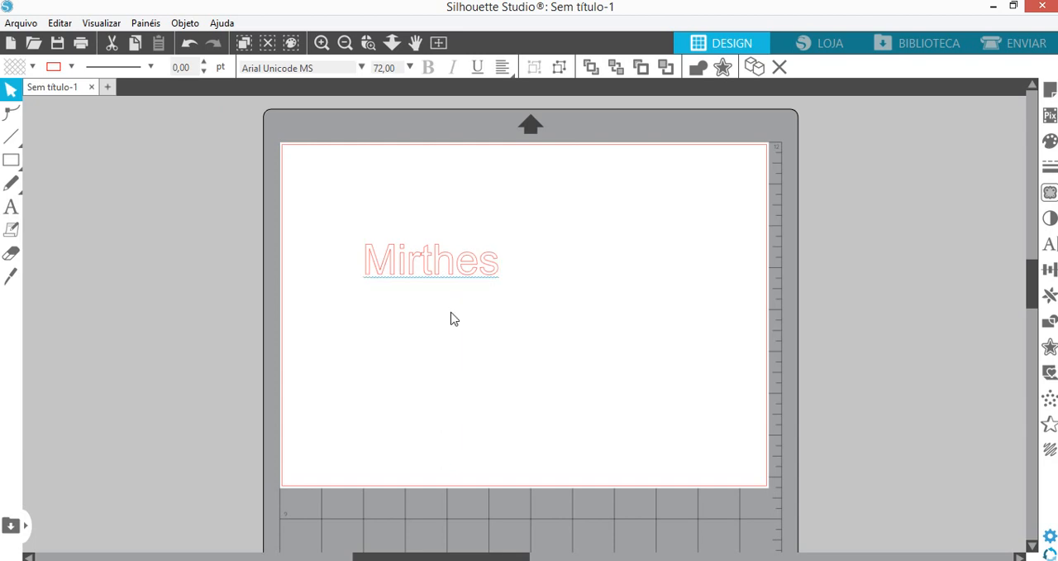
- Open the text style settings for the name and apply the Times New Roman font
click(414, 277)
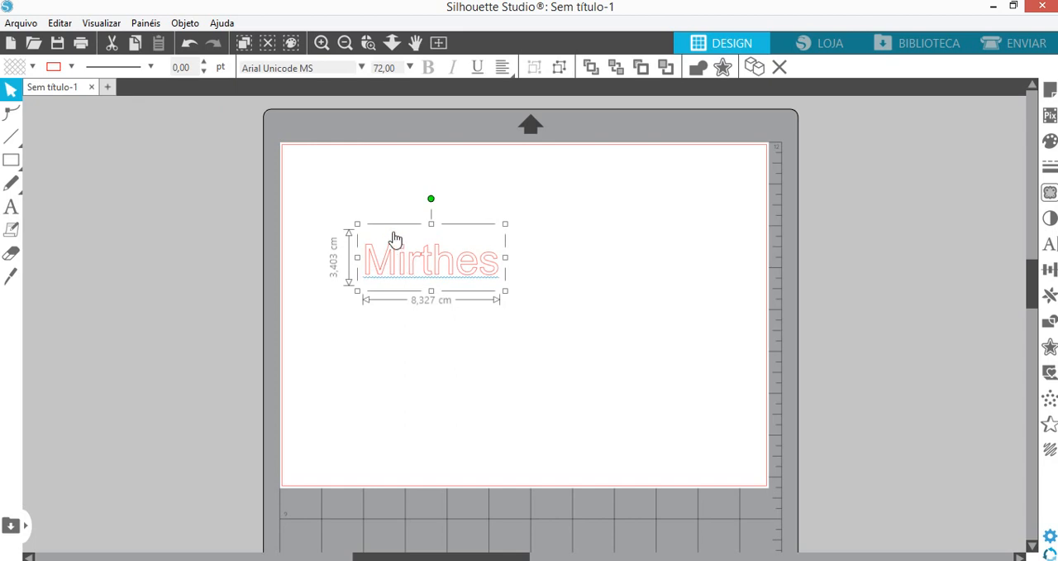
click(1052, 247)
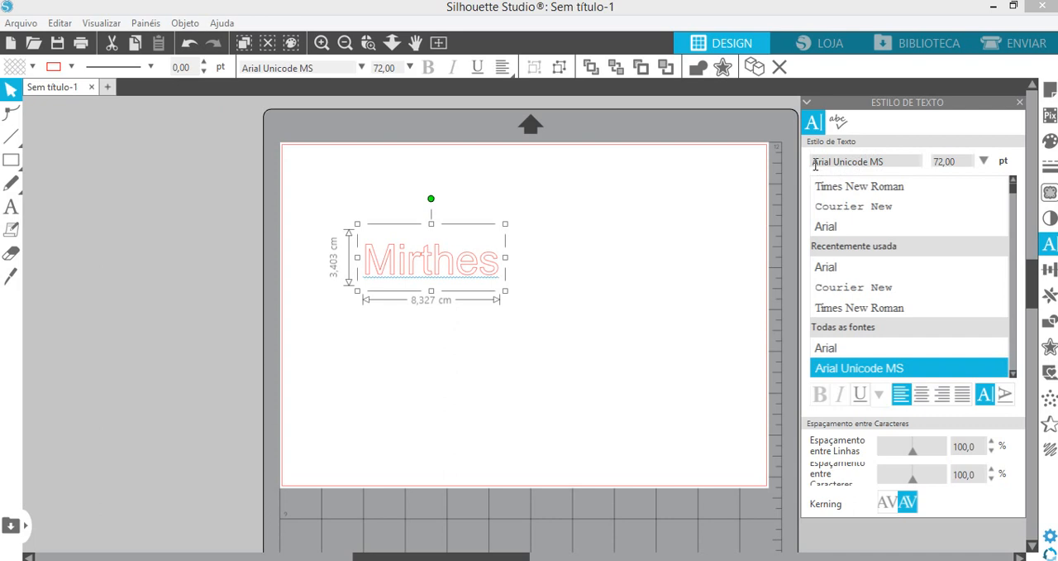
drag(887, 161, 810, 161)
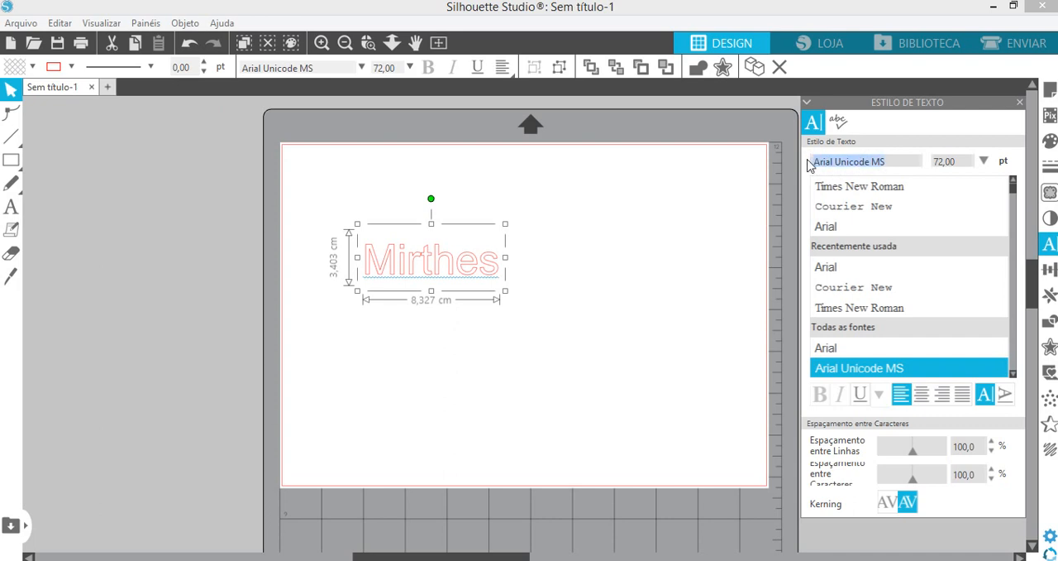
click(882, 309)
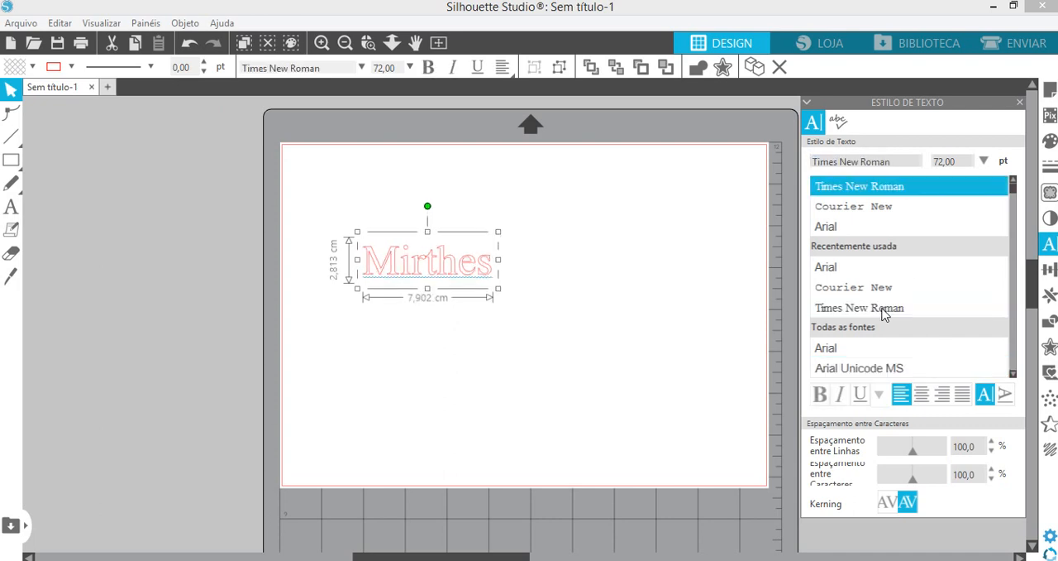
- Try the other recently used fonts on the name one after another, ending with Courier New
key(Down)
key(Down)
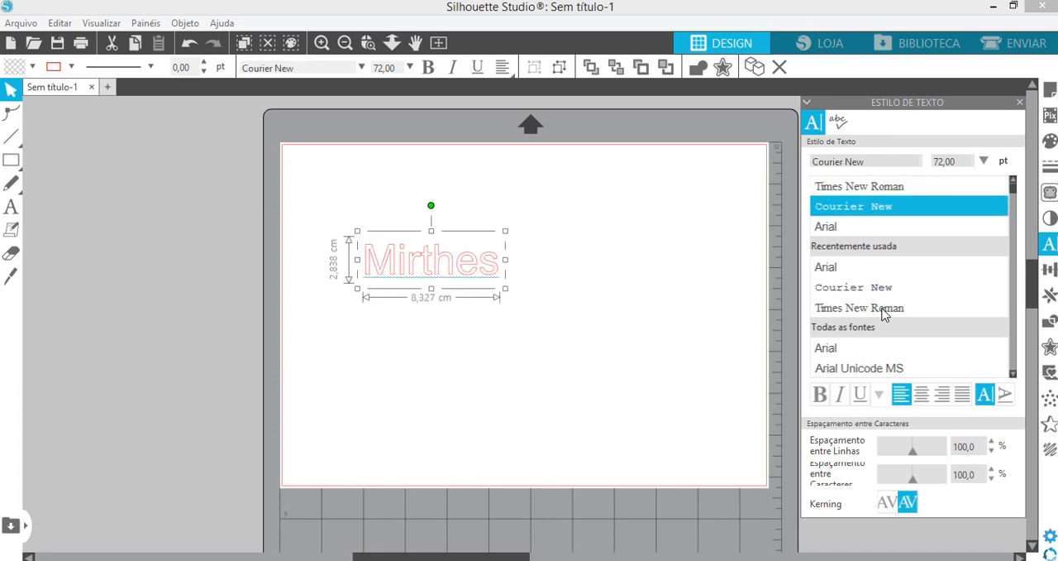
key(Down)
key(Down)
key(Down)
key(Down)
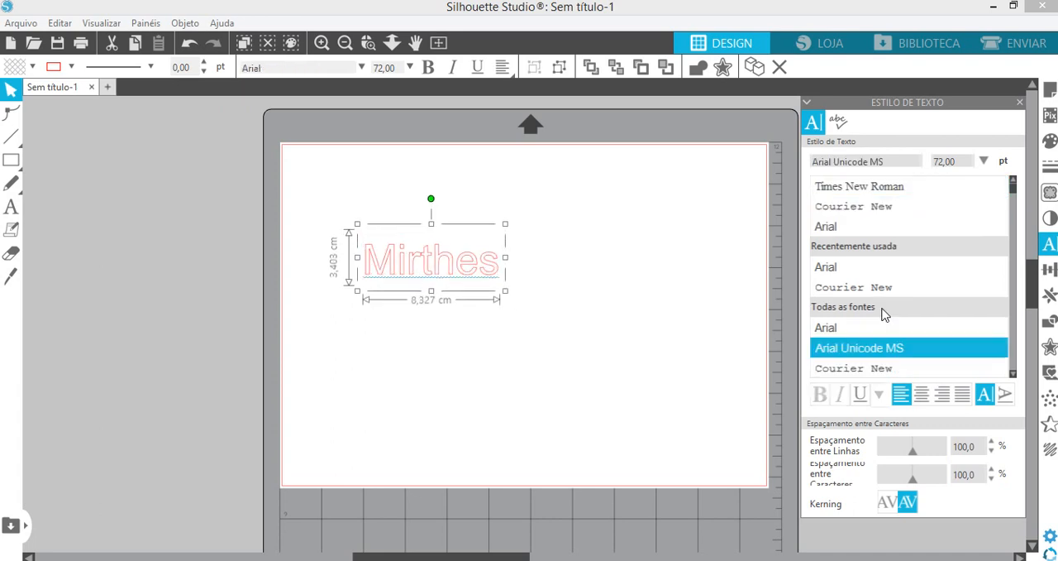
key(Down)
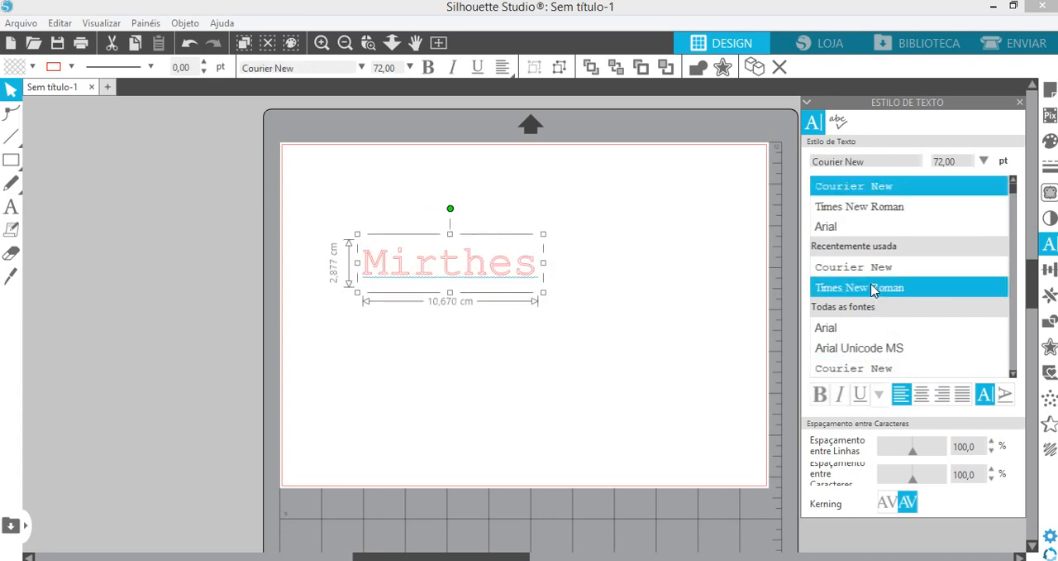
- Try the Aharoni, Algerian and Courier New fonts on the name
scroll(873, 286, down, 3)
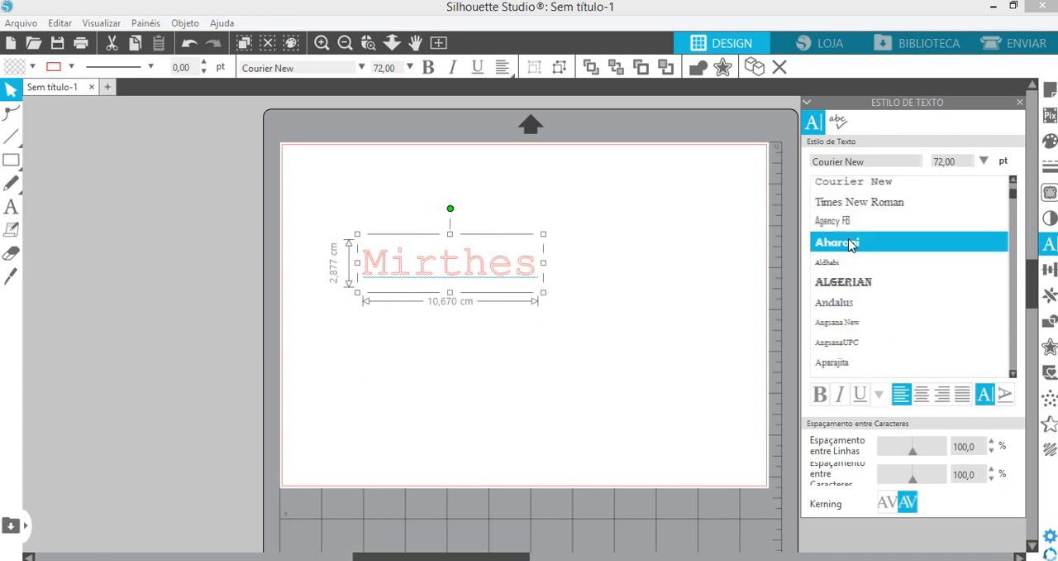
click(852, 242)
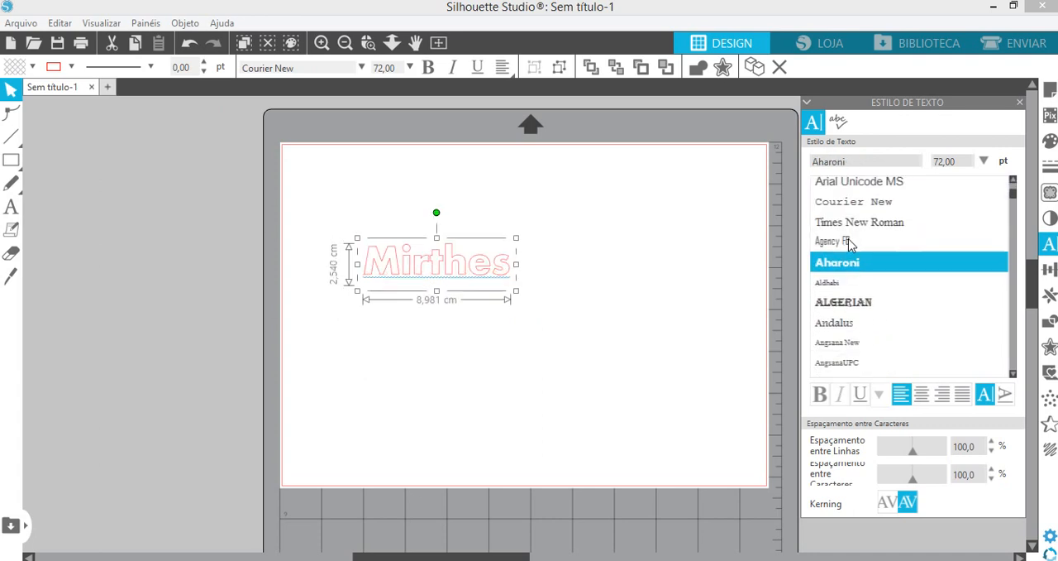
click(881, 308)
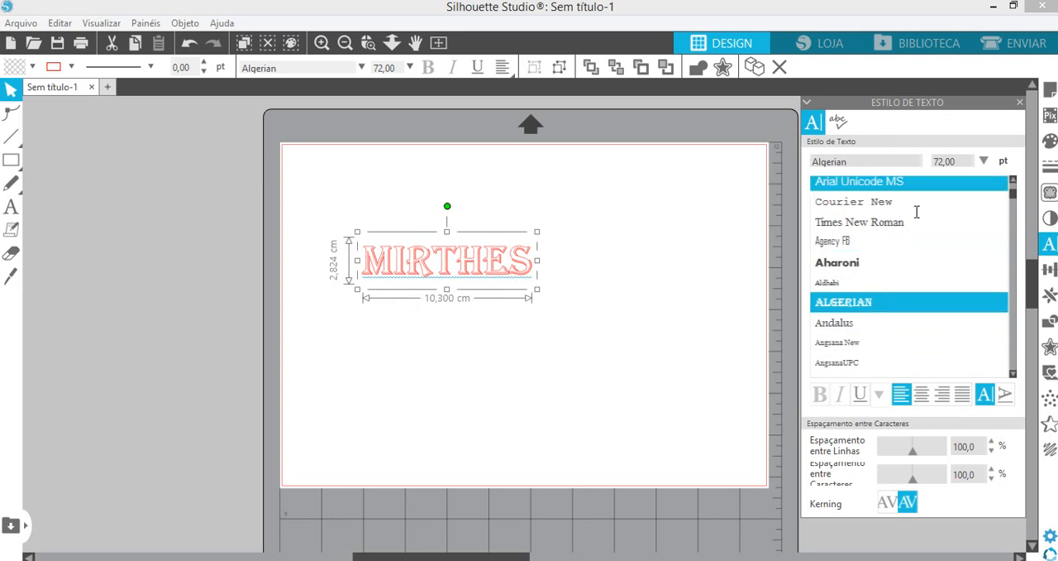
click(1012, 180)
scroll(1015, 182, up, 3)
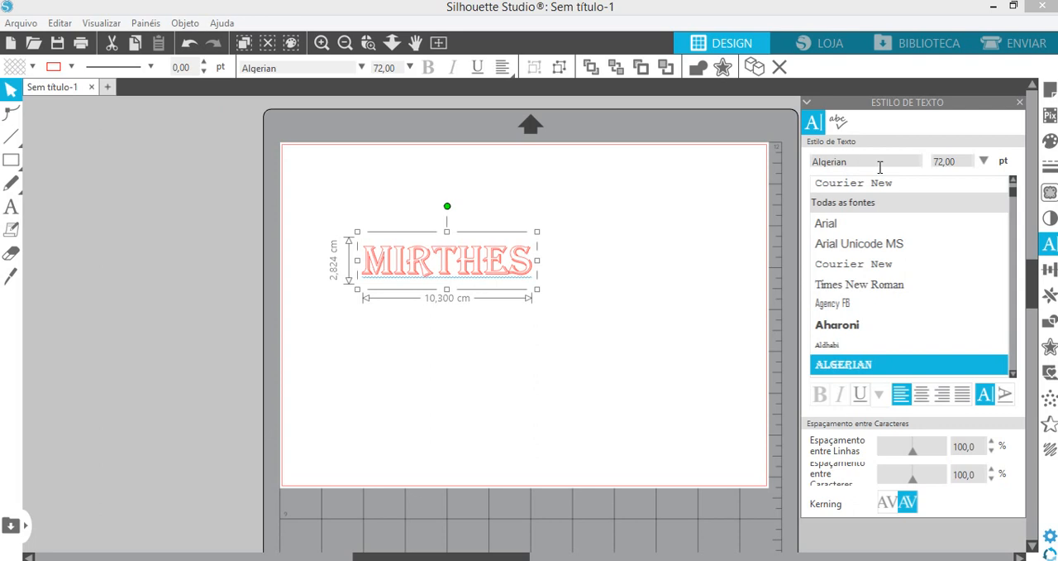
click(875, 184)
- Set the name's font to Cooper Black and close the text style settings
scroll(881, 314, down, 5)
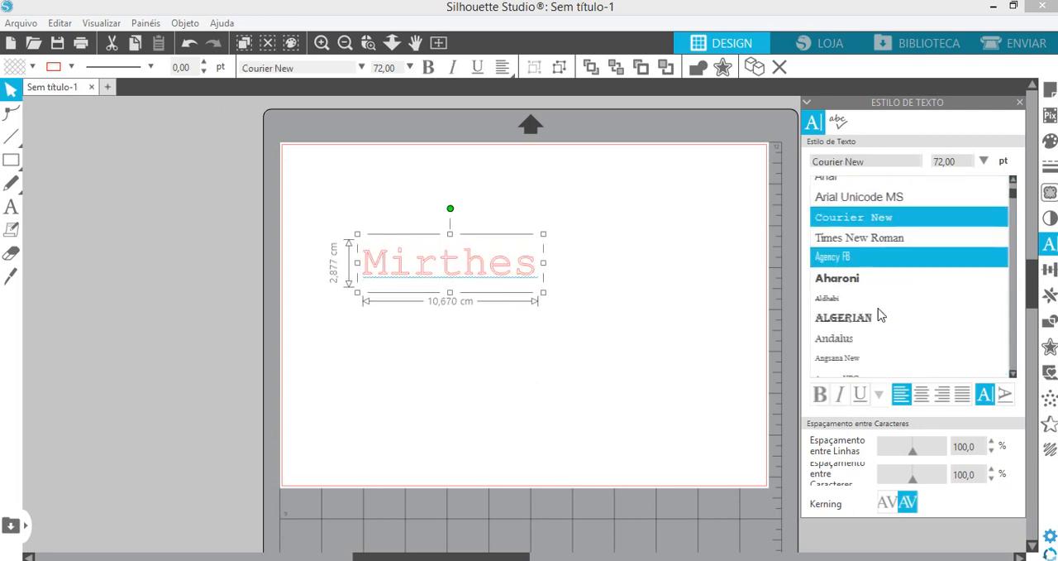
scroll(880, 314, down, 4)
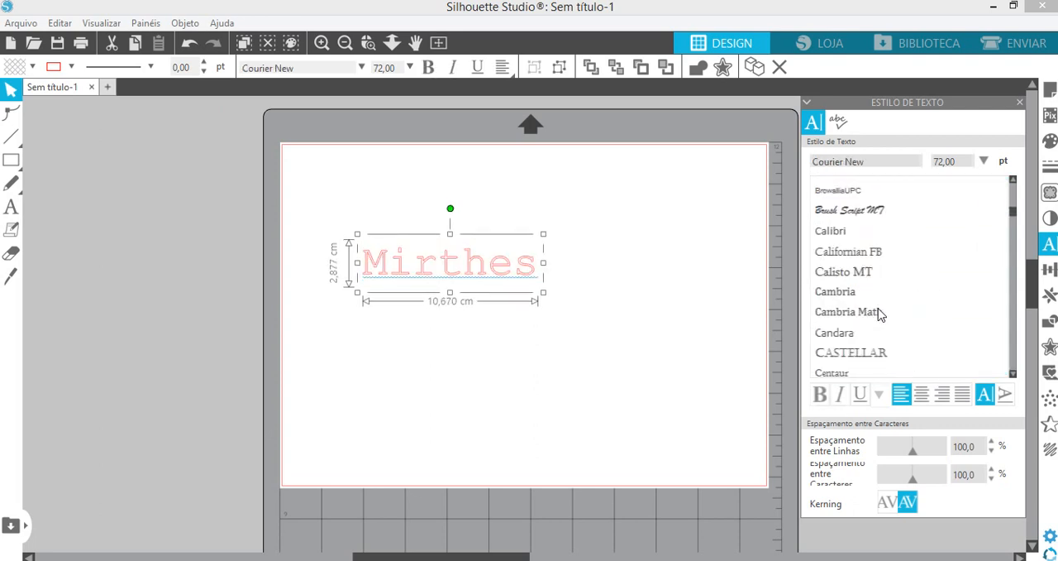
scroll(881, 314, up, 10)
scroll(880, 314, up, 2)
scroll(880, 312, down, 8)
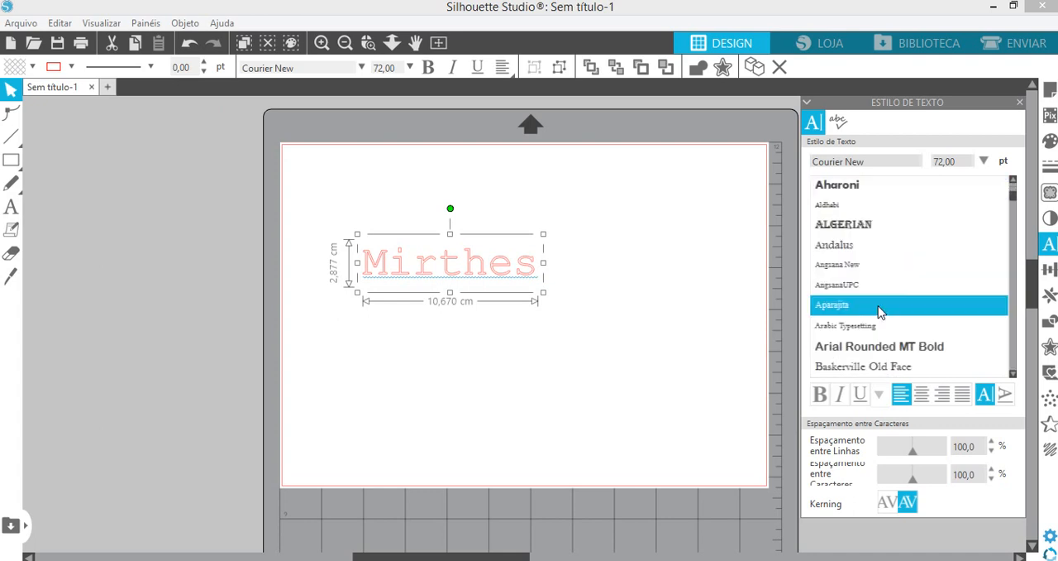
scroll(880, 312, down, 8)
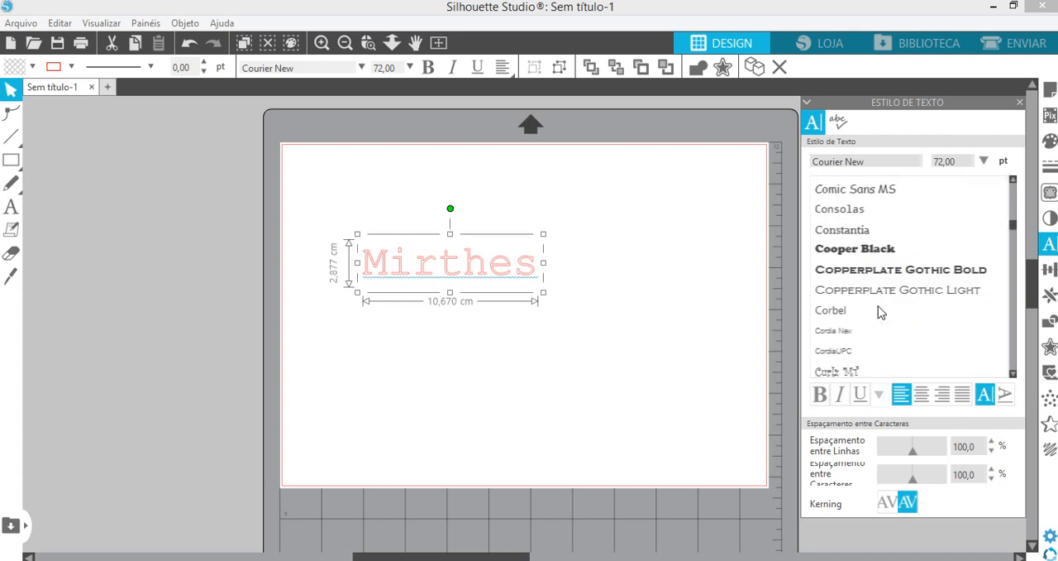
click(876, 252)
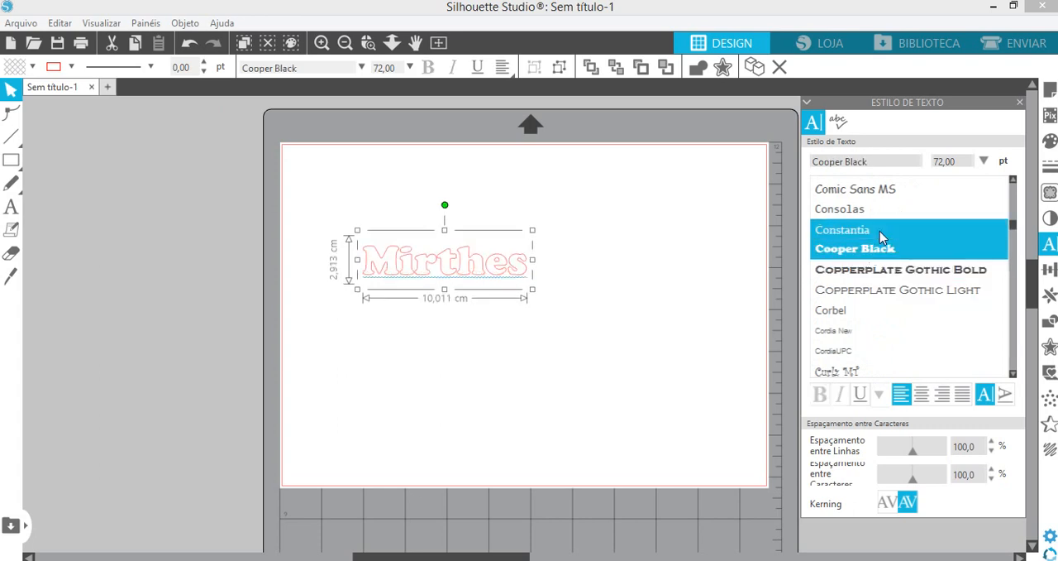
click(1020, 103)
- Enlarge the name proportionally to about 26.9 cm wide and 7.8 cm high, nearly filling the page width
drag(534, 289, 721, 390)
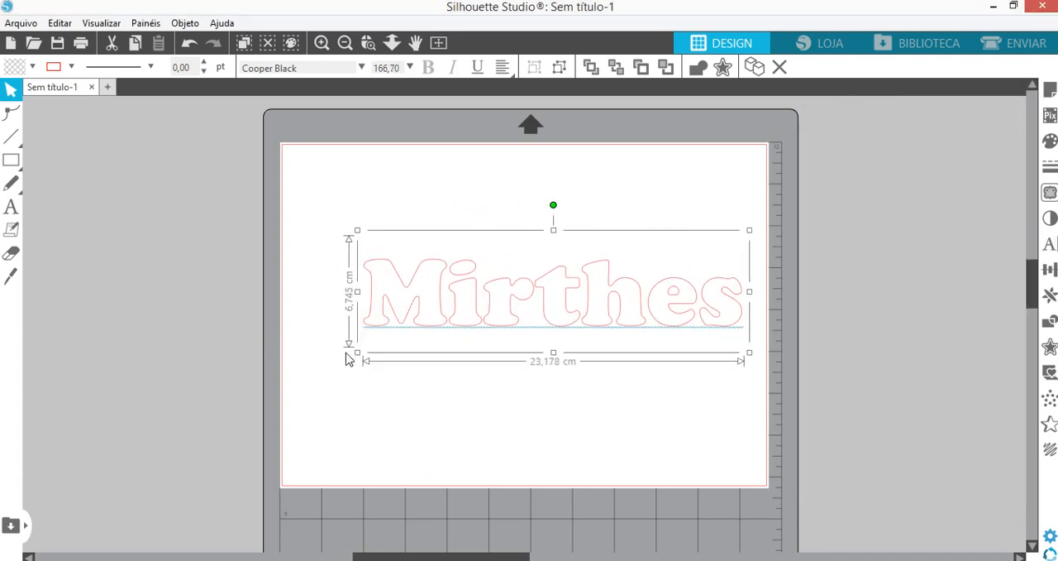
drag(358, 353, 300, 380)
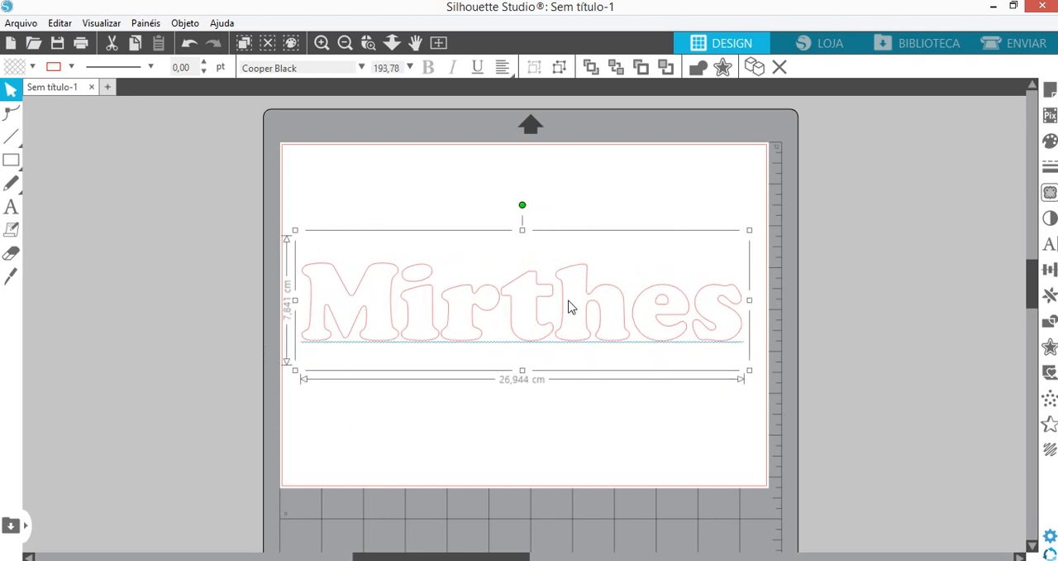
- Move the name to the upper part of the page and start an outward offset around it
drag(546, 342, 542, 275)
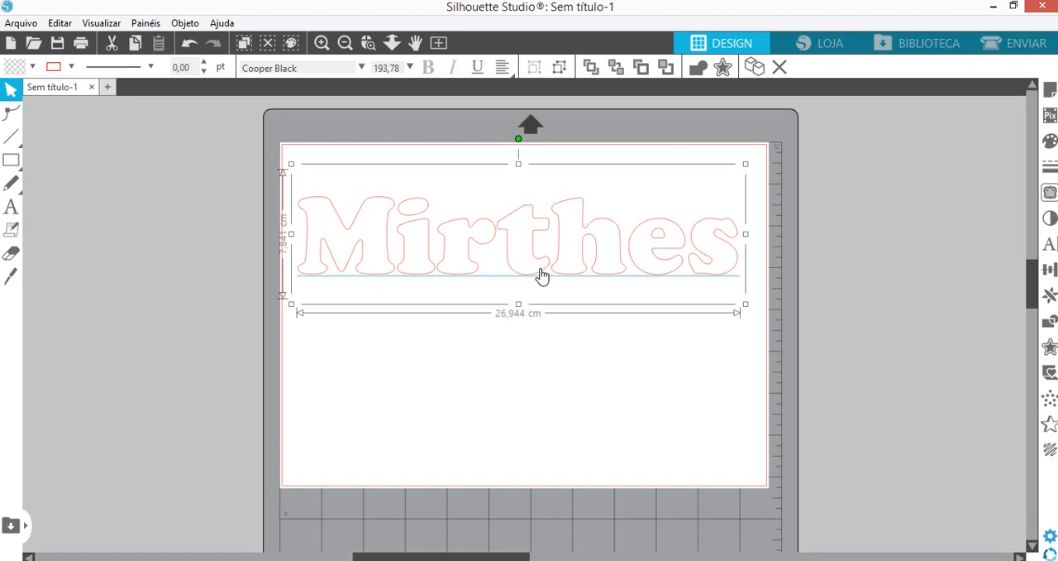
drag(440, 272, 457, 270)
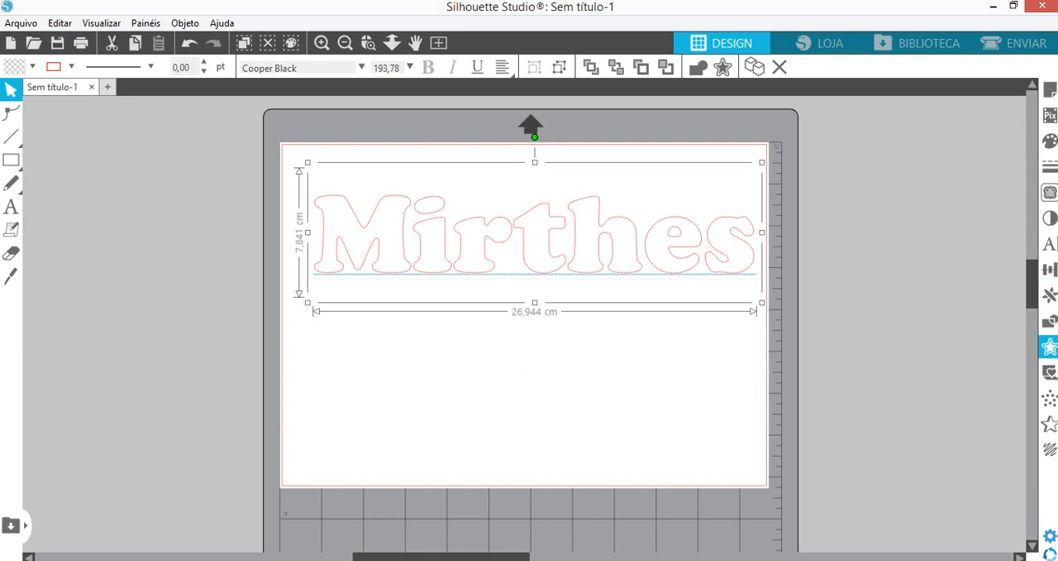
click(1050, 348)
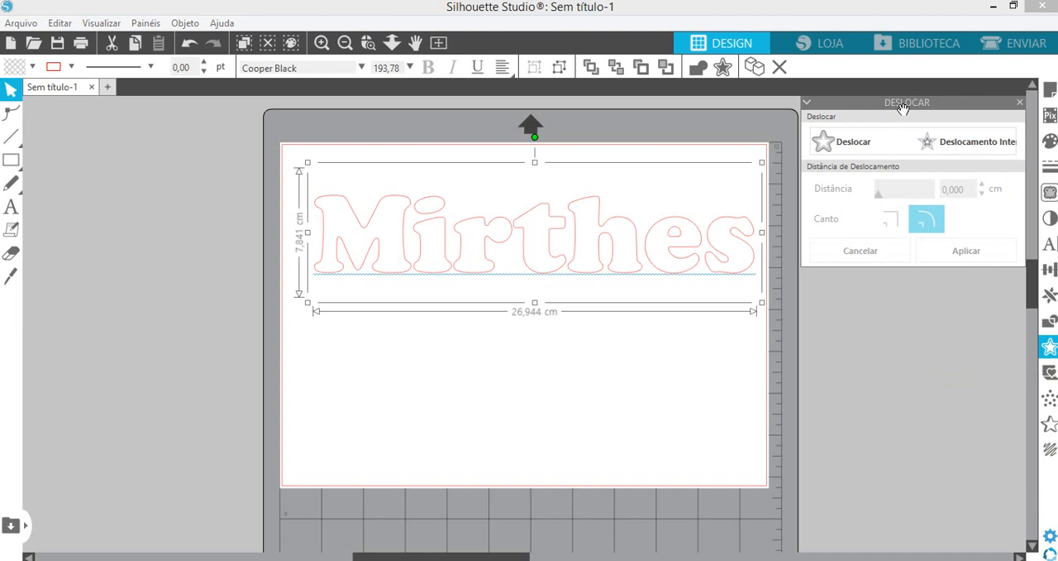
click(852, 141)
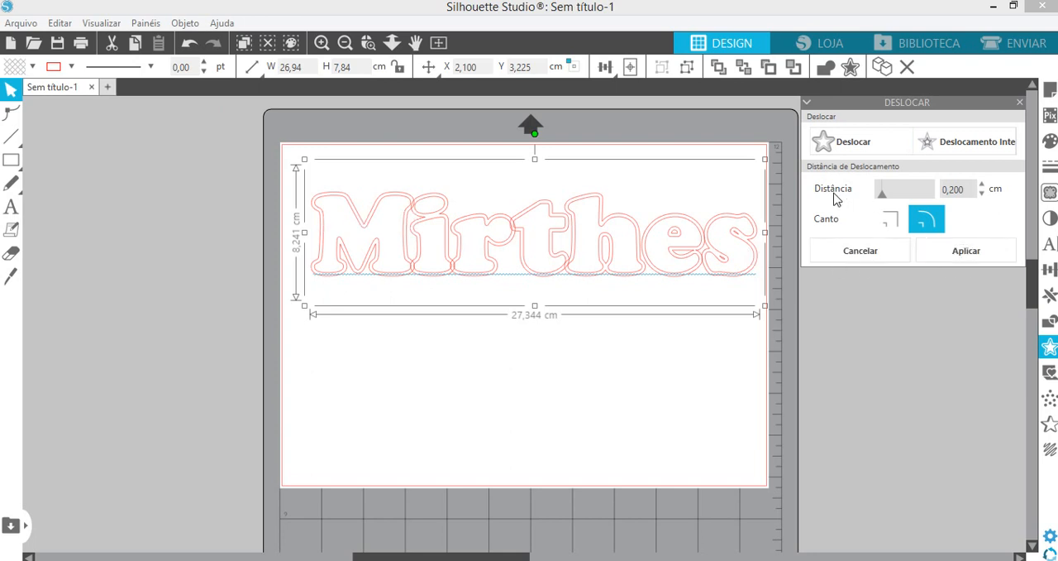
- Try larger offset distances around the name, raising the distance gradually to 0.44 cm
click(983, 185)
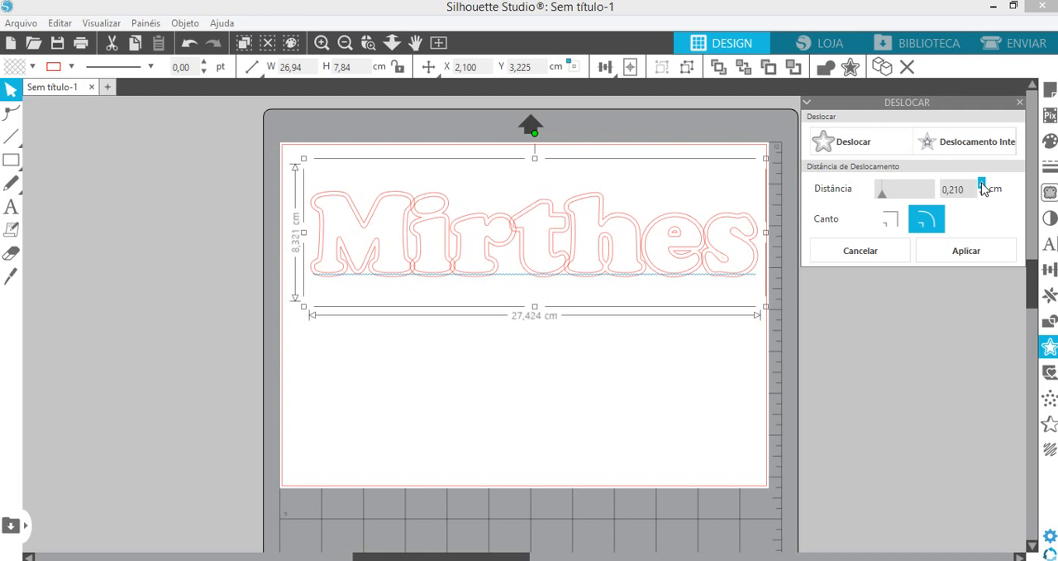
click(982, 185)
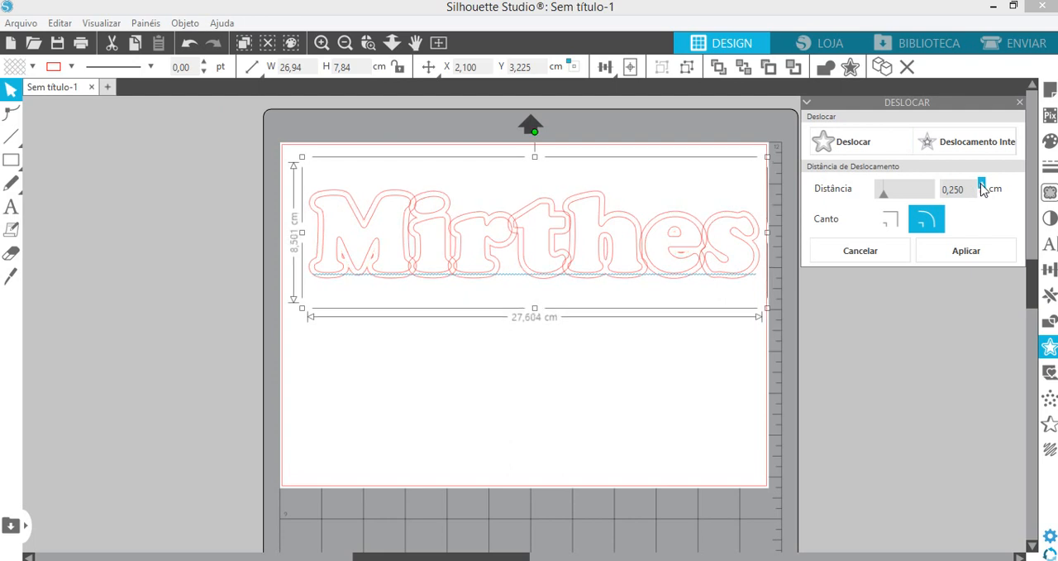
click(982, 184)
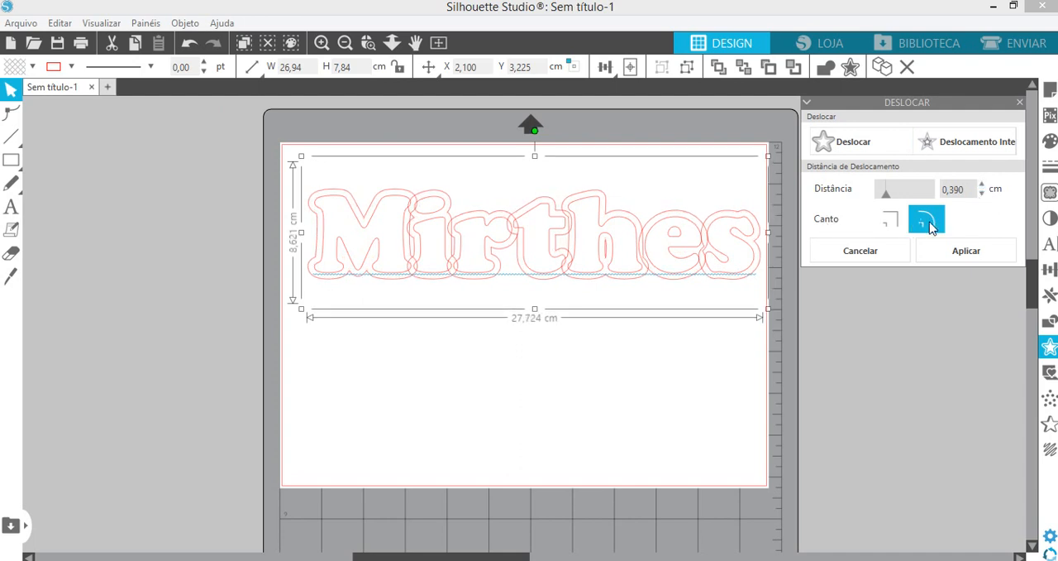
click(888, 224)
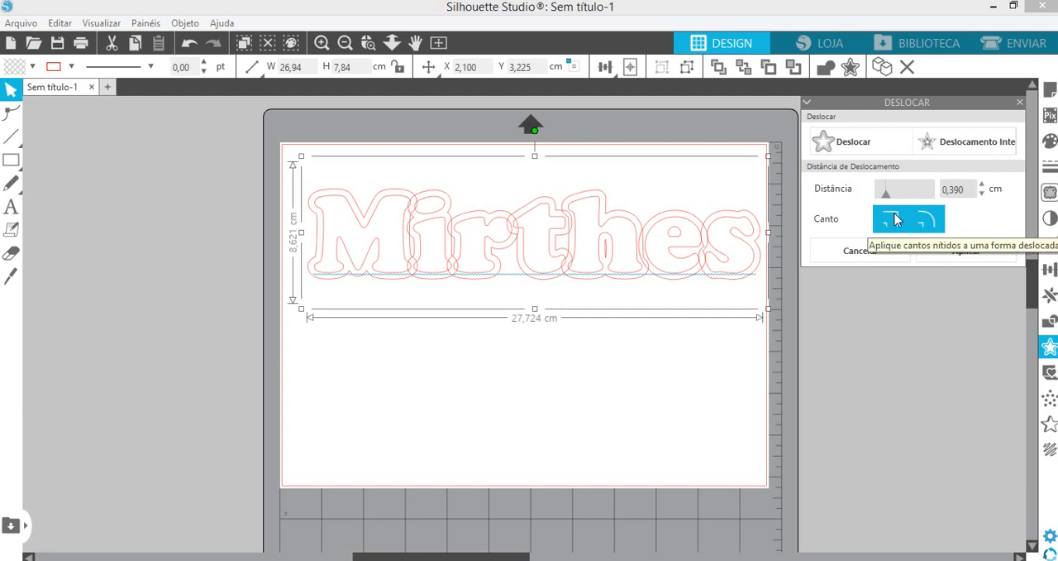
click(983, 185)
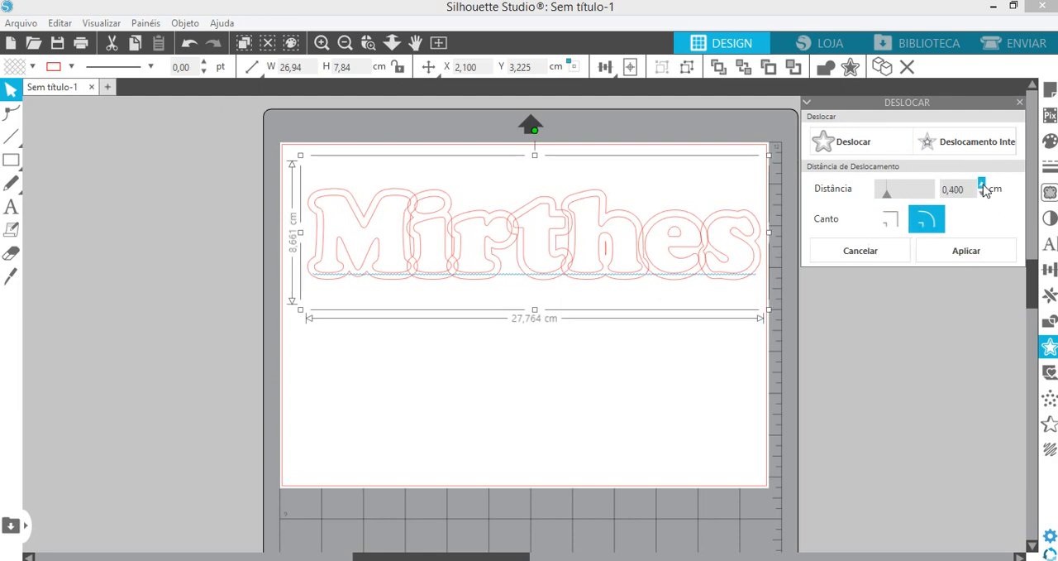
click(983, 184)
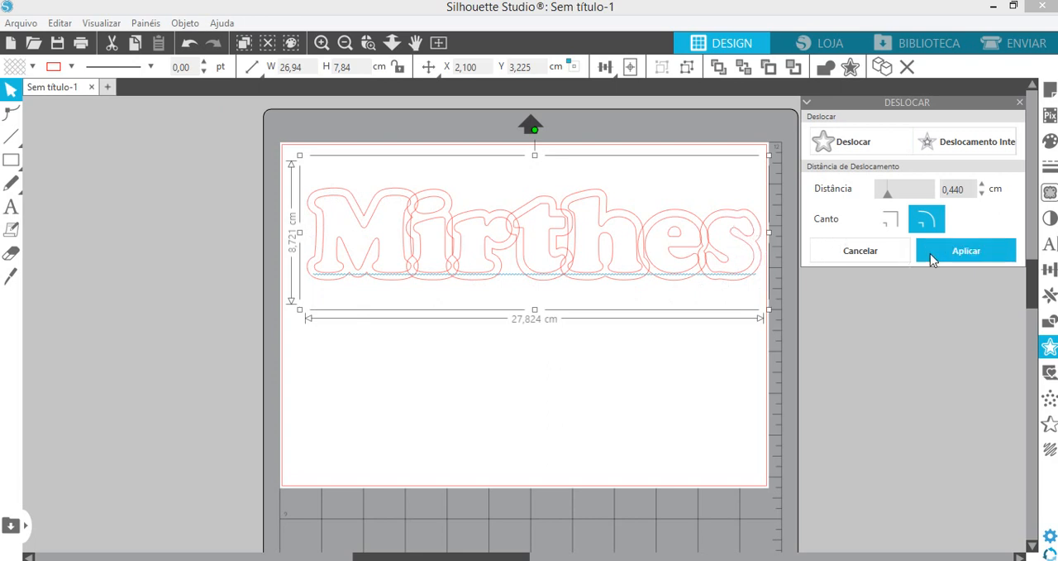
- Reduce the name's offset distance to 0.31 cm, choose square corners and apply the offset
click(982, 194)
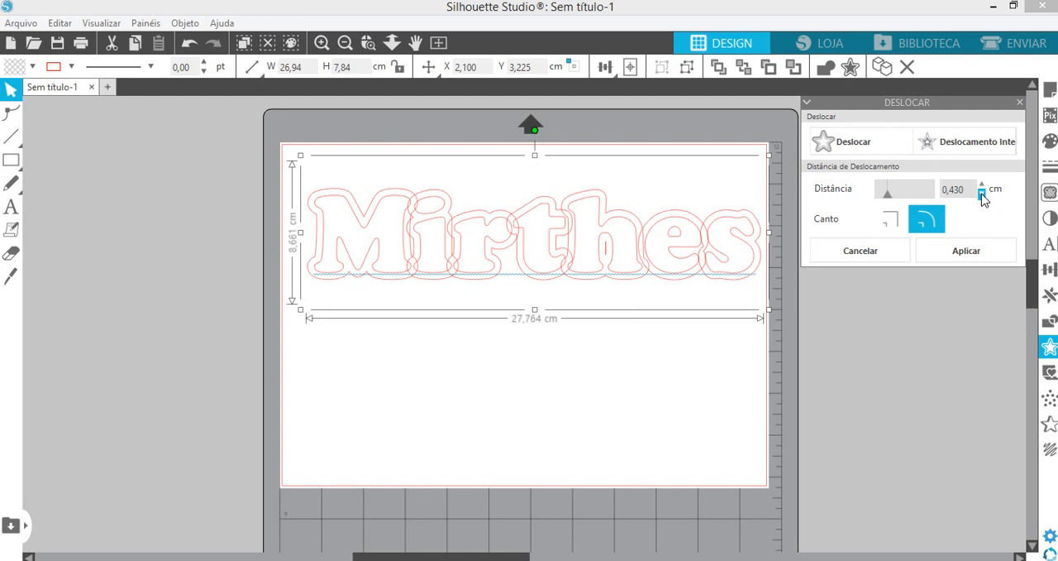
click(982, 194)
click(982, 194)
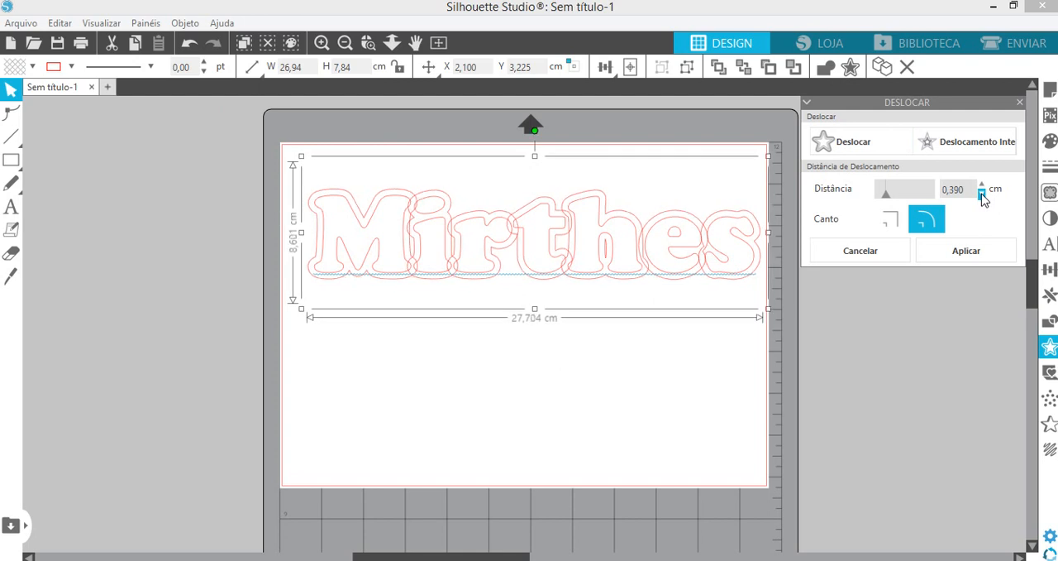
click(982, 194)
click(982, 195)
click(982, 194)
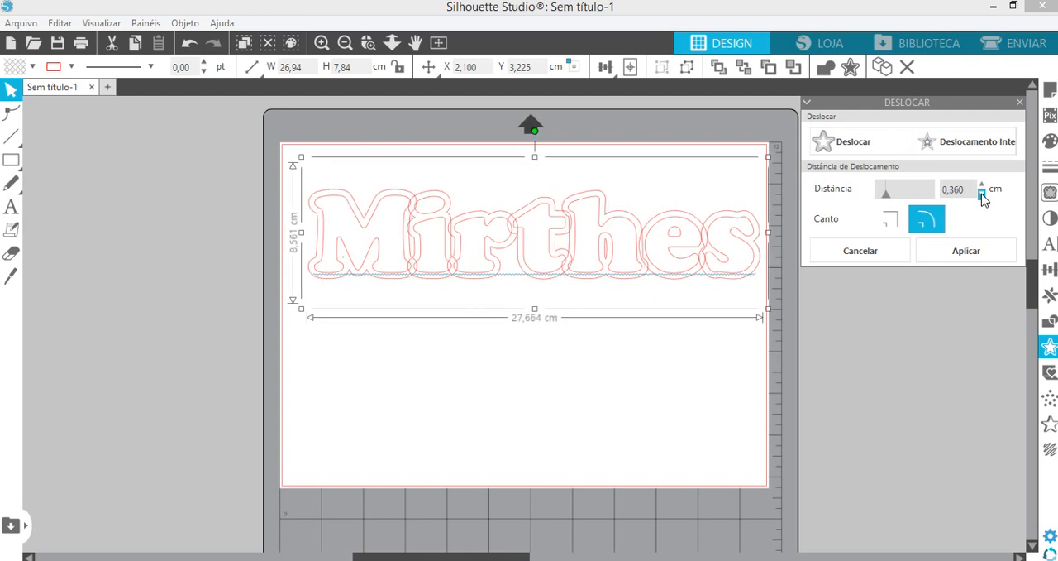
click(982, 194)
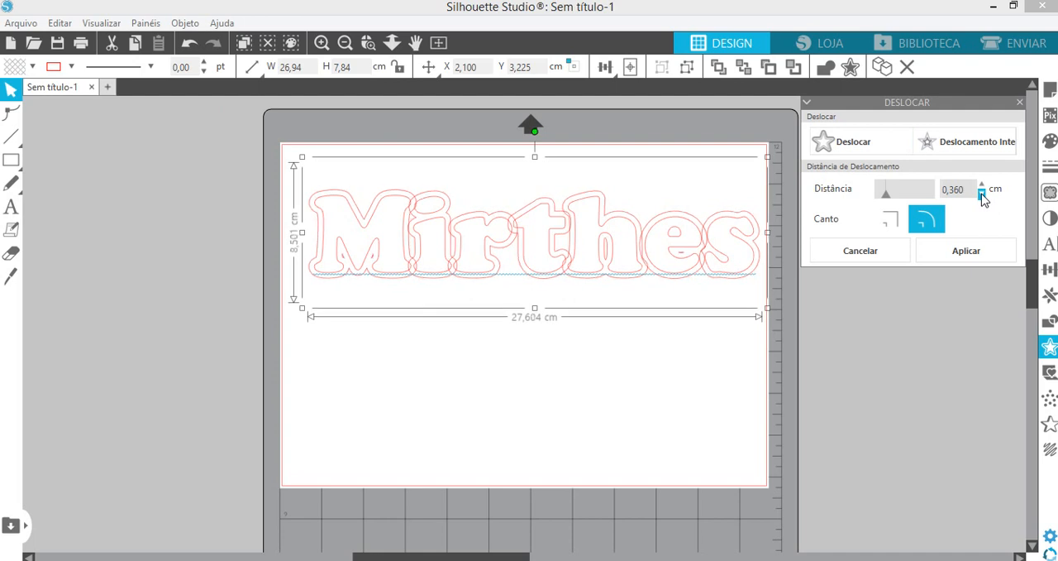
click(982, 195)
click(890, 219)
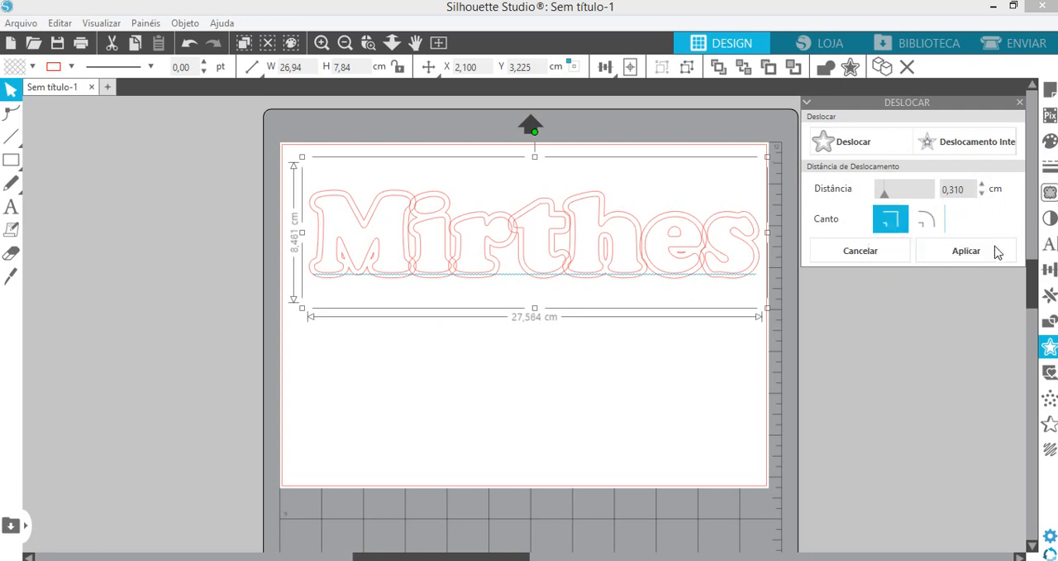
click(968, 252)
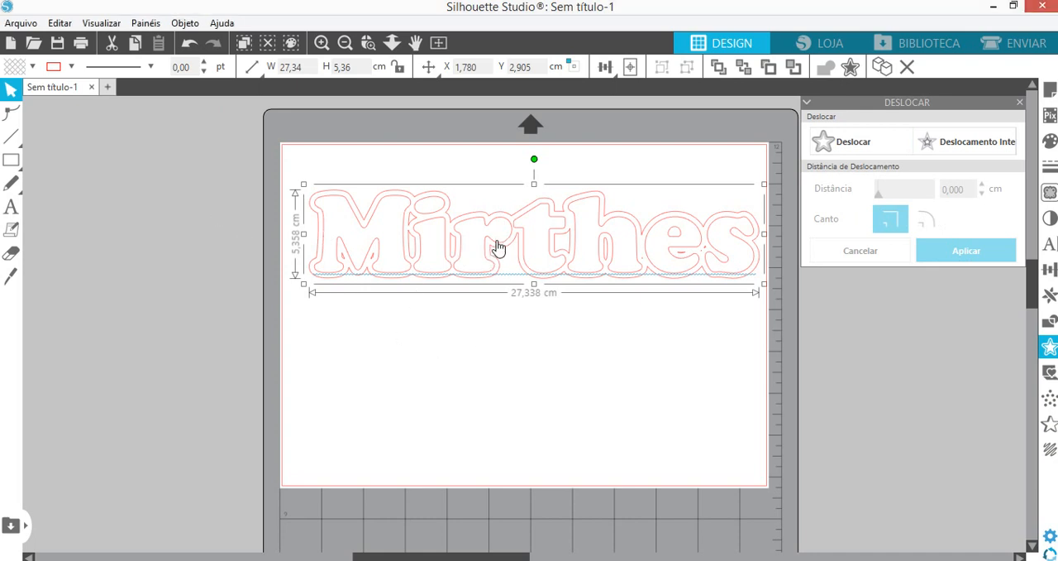
- Move the original name out of the offset outline to the empty area below it
drag(496, 243, 489, 373)
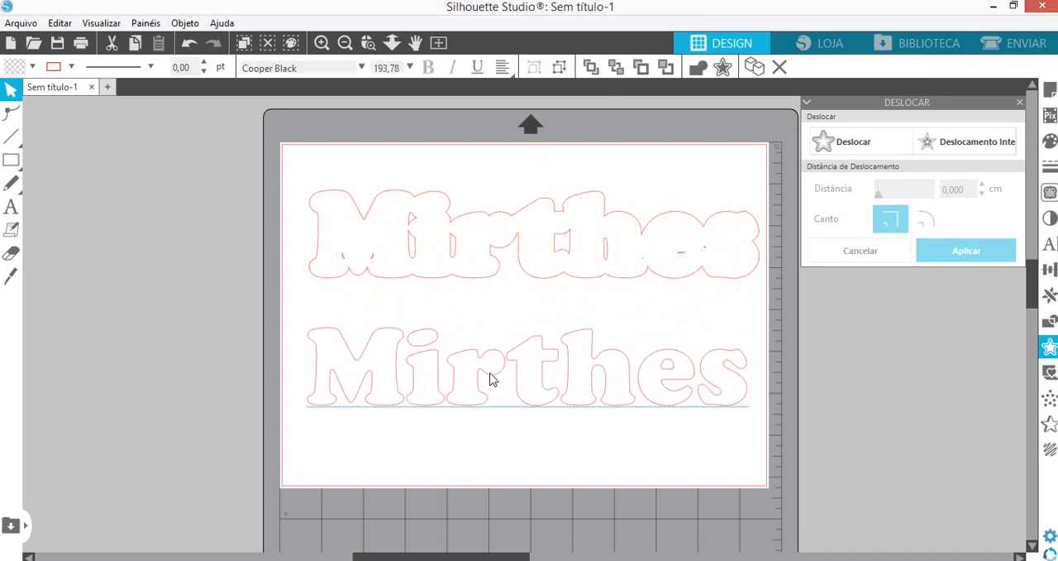
click(409, 208)
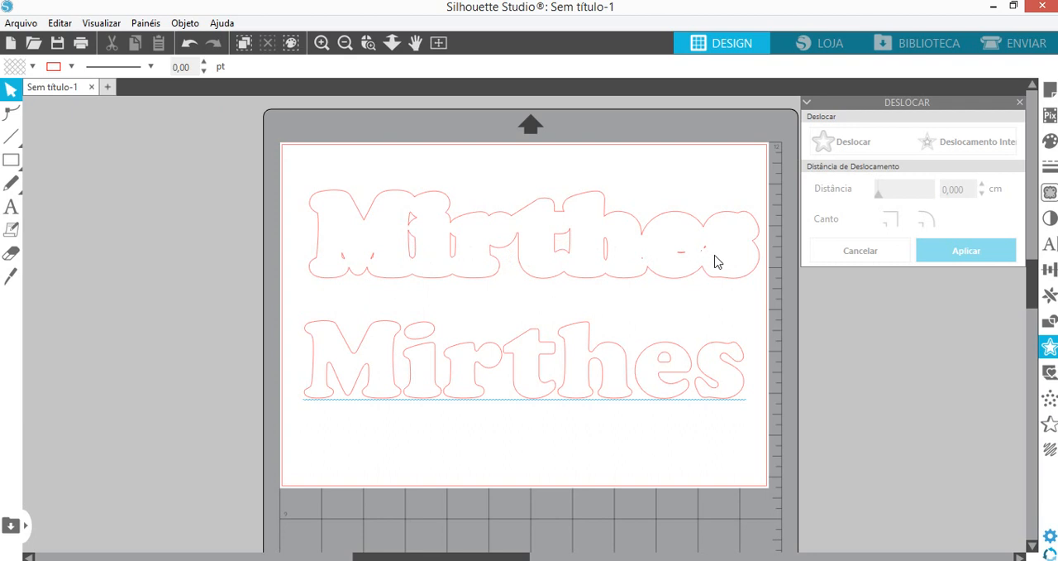
- Release the offset outline's compound path and delete the small inner cut-out pieces, keeping only the outer contour
right_click(414, 263)
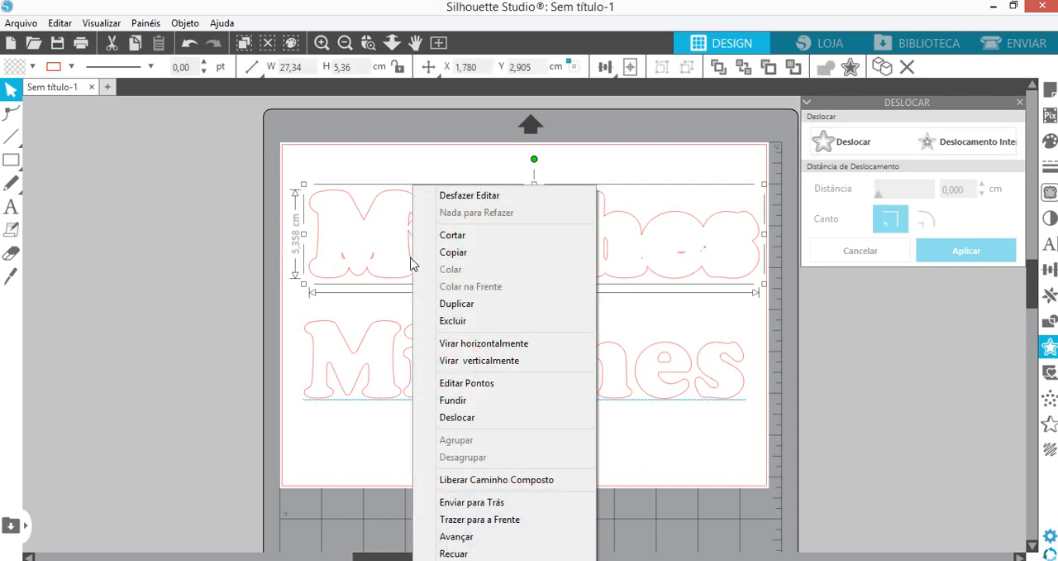
click(485, 480)
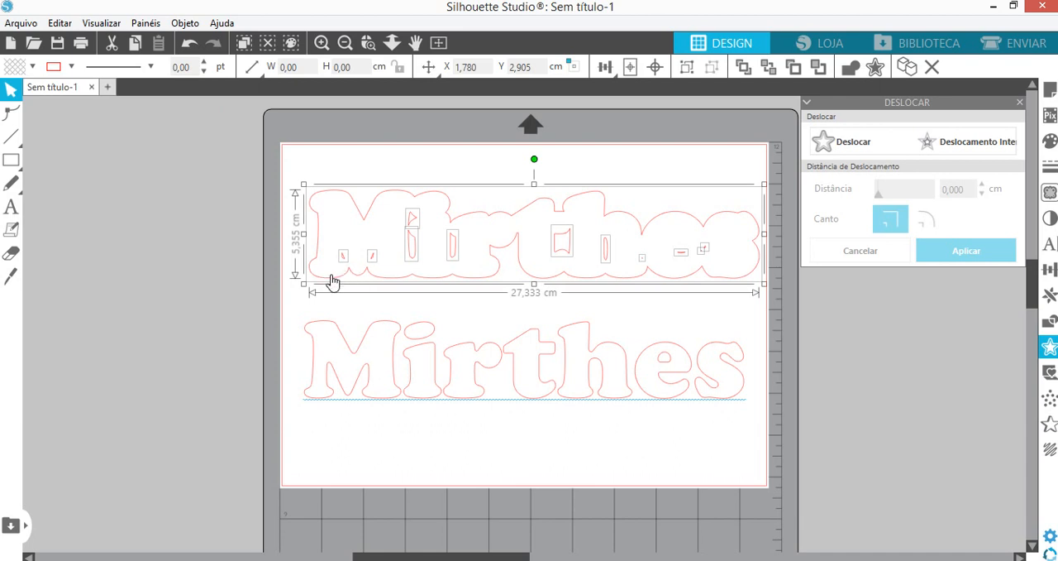
click(314, 215)
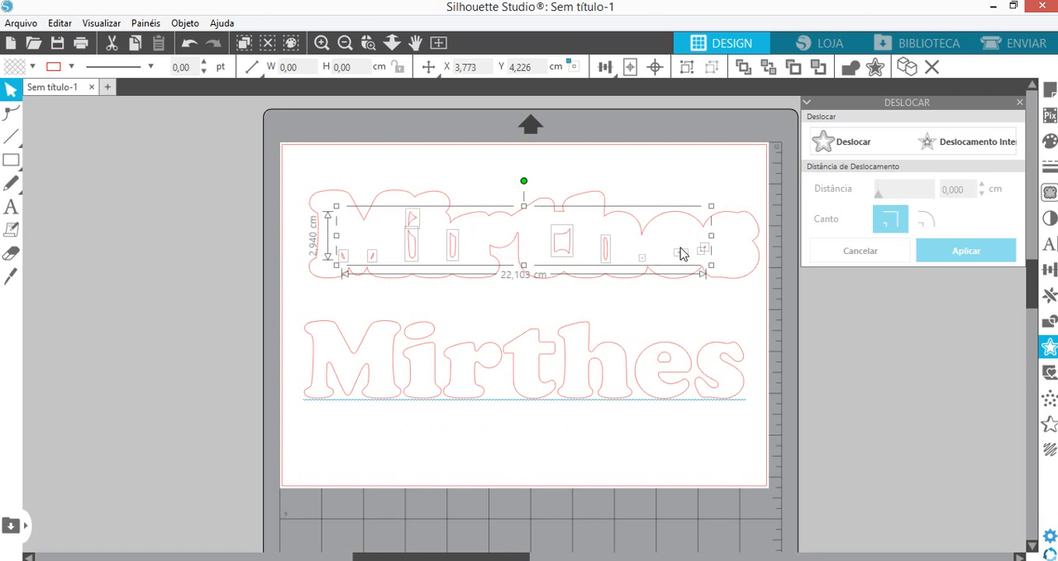
key(Delete)
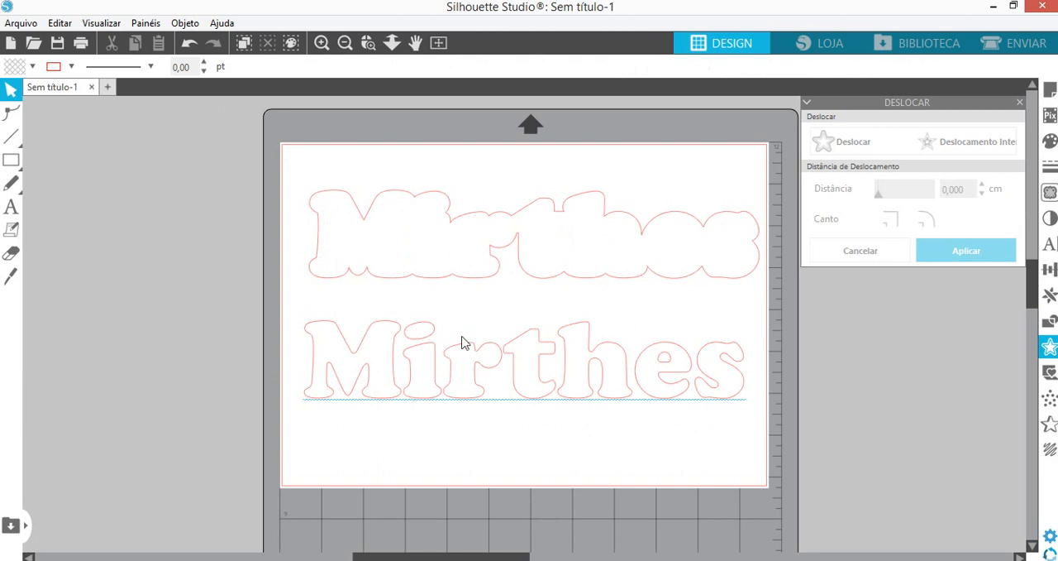
- Reposition the original name slightly within the empty area below the offset outline
mouse_move(436, 389)
mouse_down()
mouse_move(439, 229)
mouse_move(449, 390)
mouse_up()
click(731, 258)
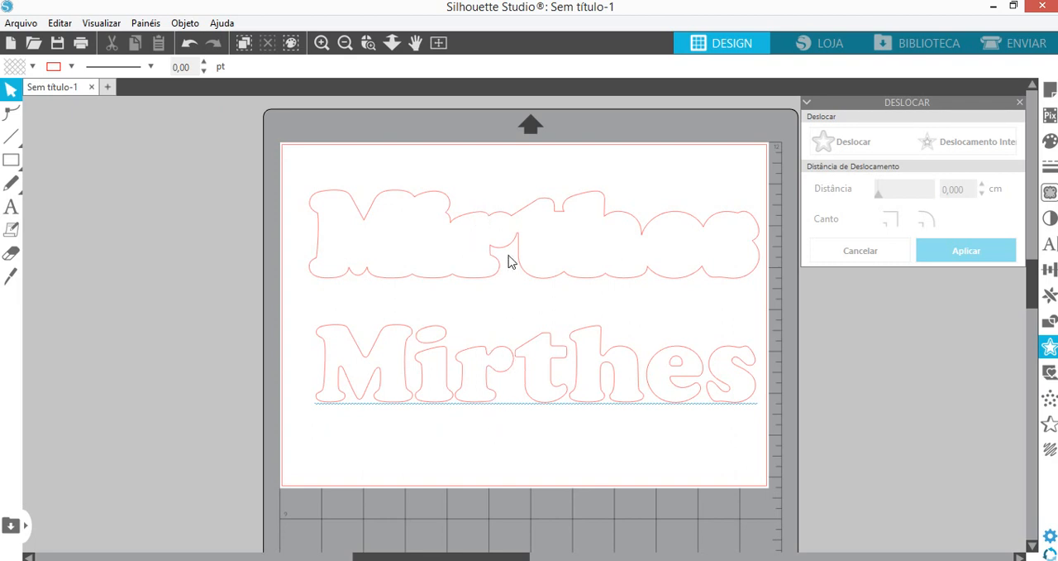
mouse_move(491, 405)
mouse_down()
mouse_move(491, 268)
mouse_move(478, 409)
mouse_up()
click(475, 212)
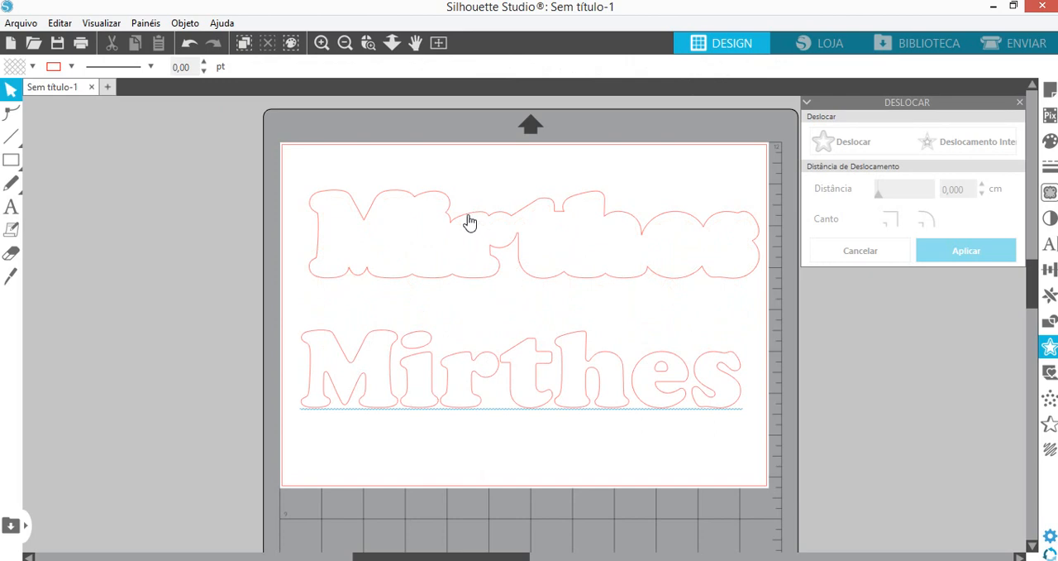
click(469, 221)
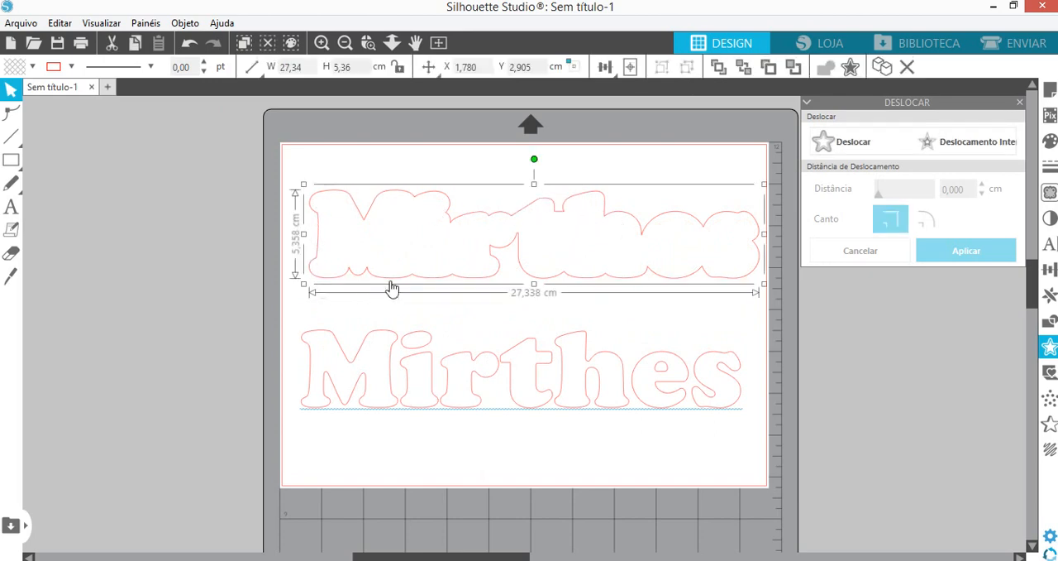
click(854, 147)
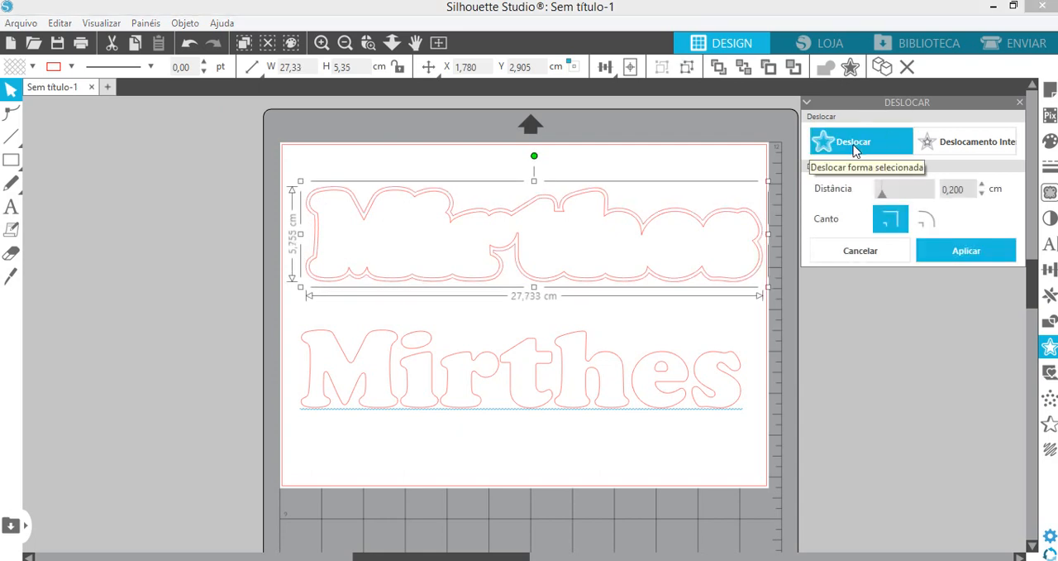
click(864, 256)
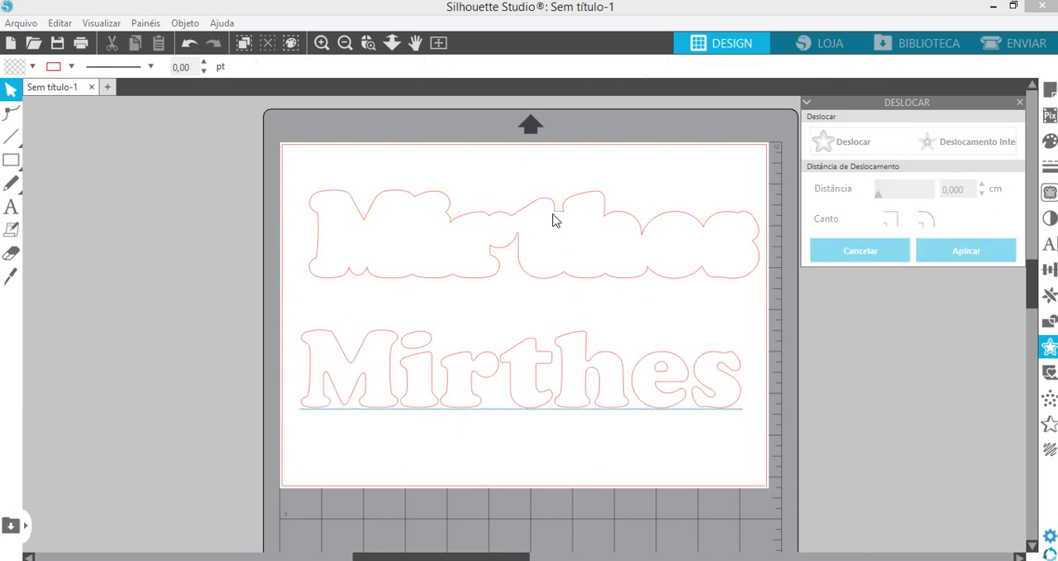
- Create a second, larger offset around the outer contour of the name with a distance of 0.44 cm and square corners
click(450, 227)
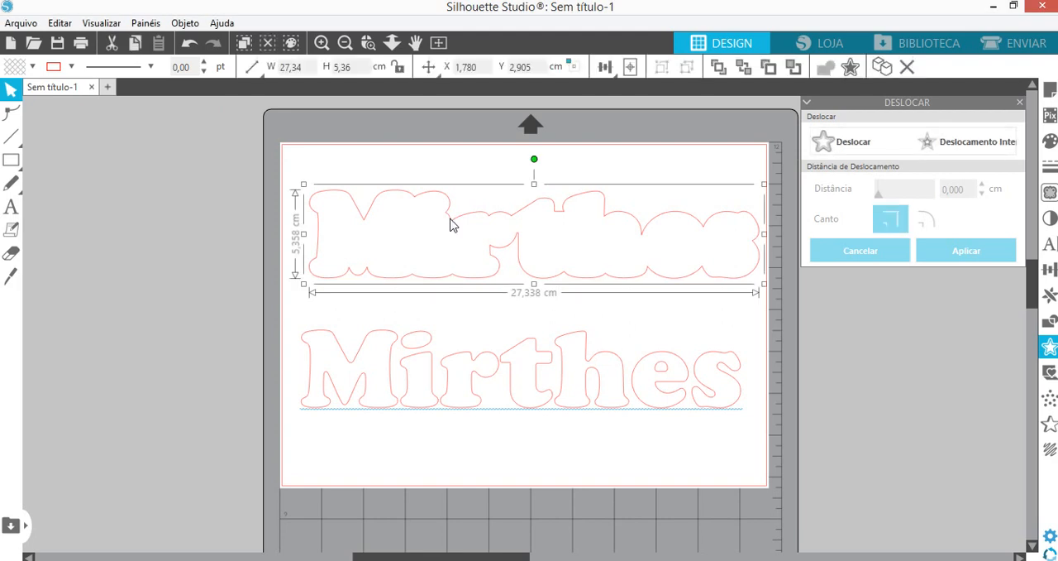
click(845, 147)
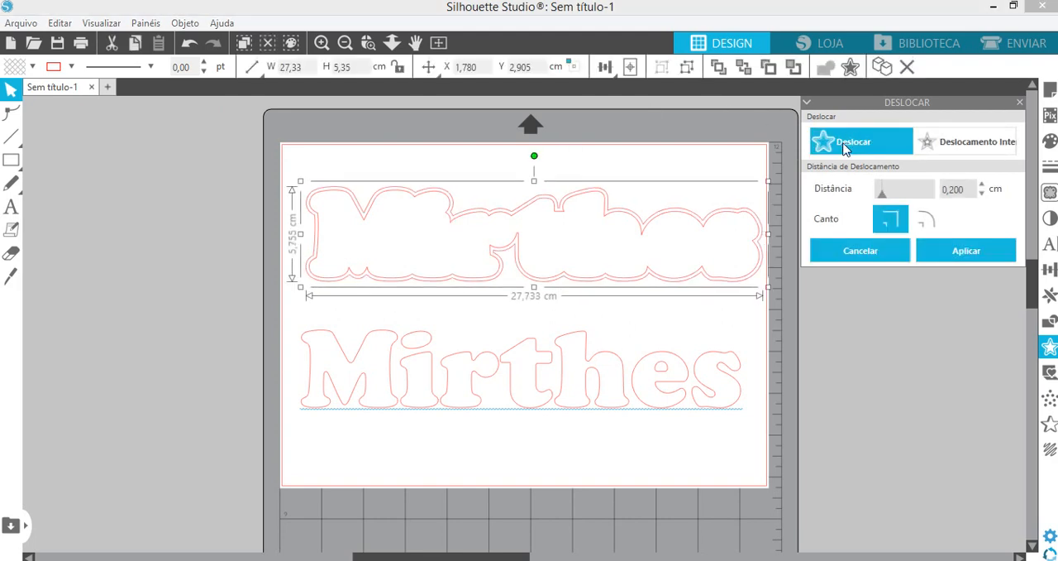
click(982, 184)
click(982, 184)
click(983, 184)
click(982, 184)
click(983, 184)
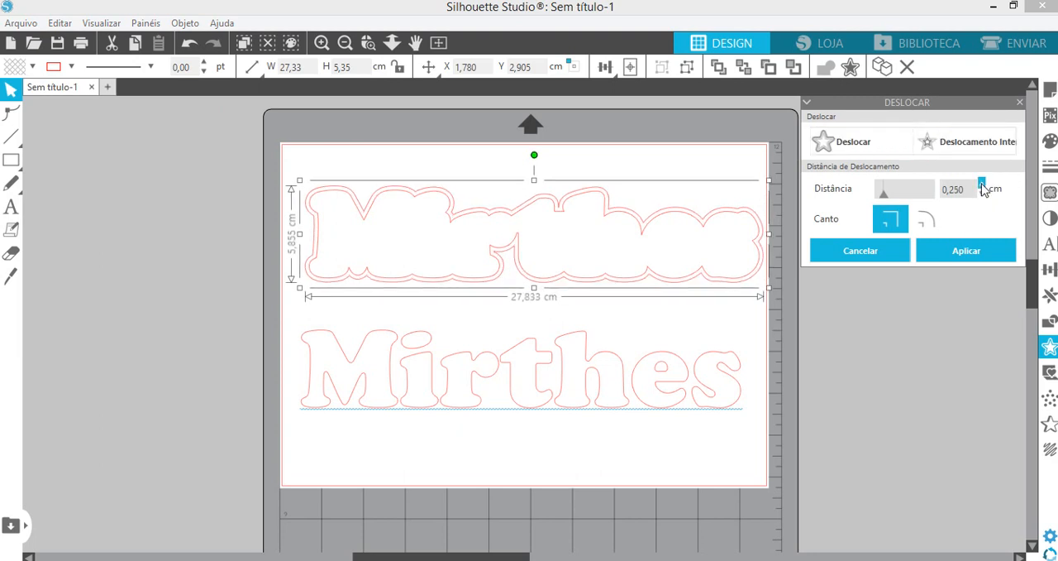
click(982, 185)
click(982, 184)
click(983, 184)
click(982, 184)
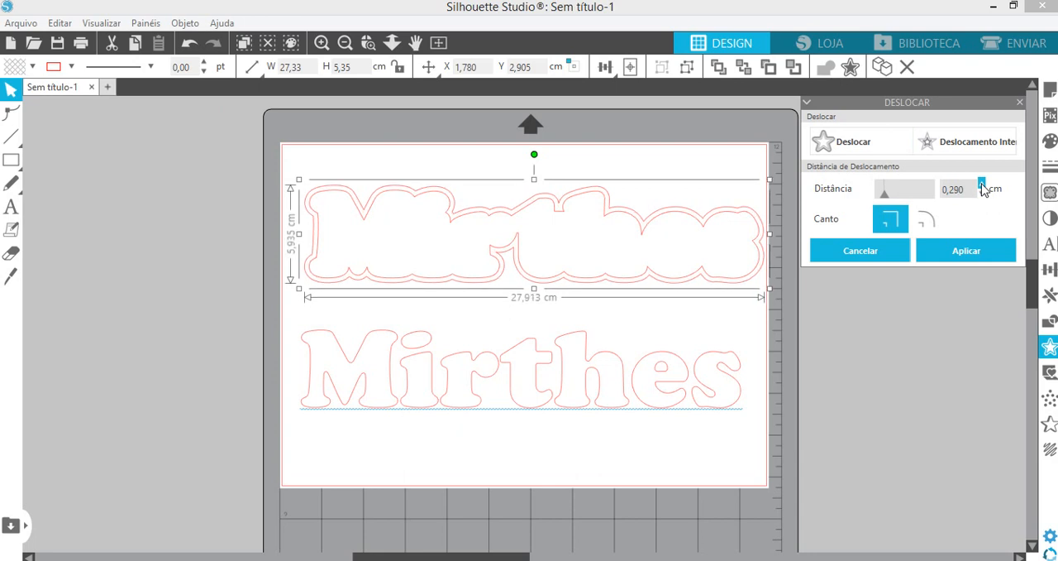
click(982, 185)
click(982, 184)
click(982, 184)
click(983, 185)
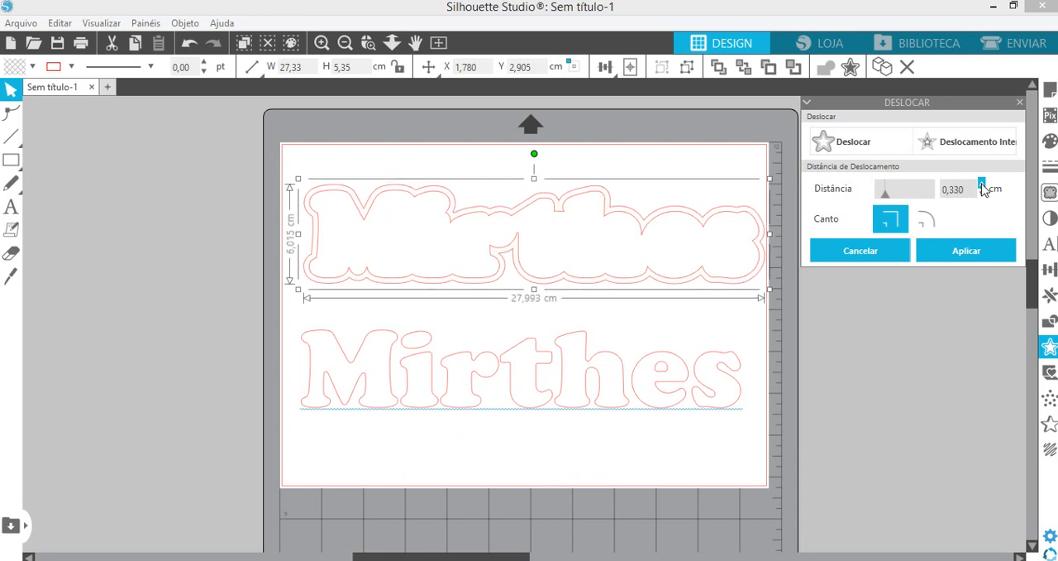
click(983, 184)
click(982, 185)
click(982, 184)
click(982, 184)
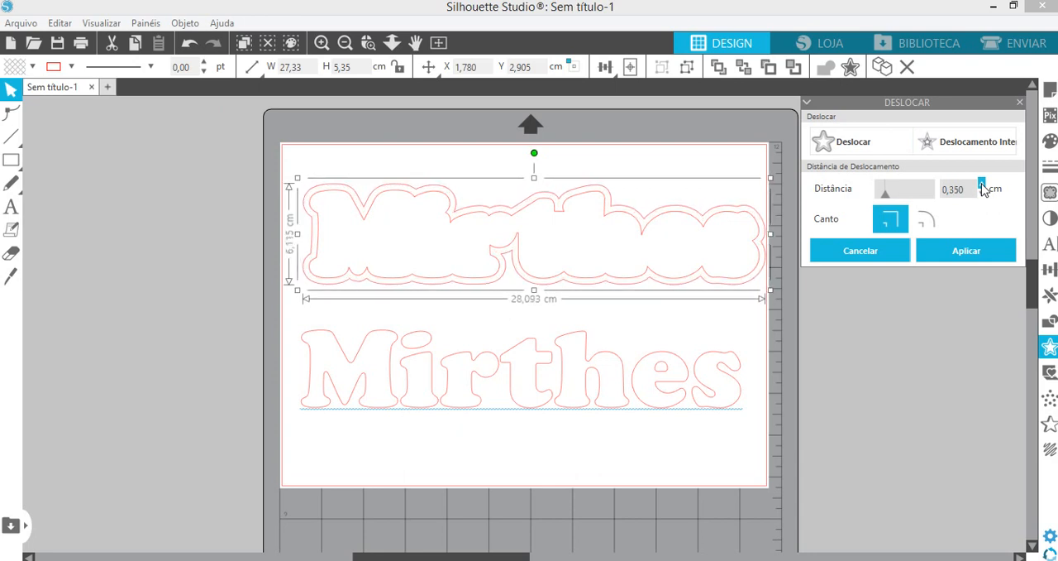
click(983, 184)
click(982, 185)
click(982, 185)
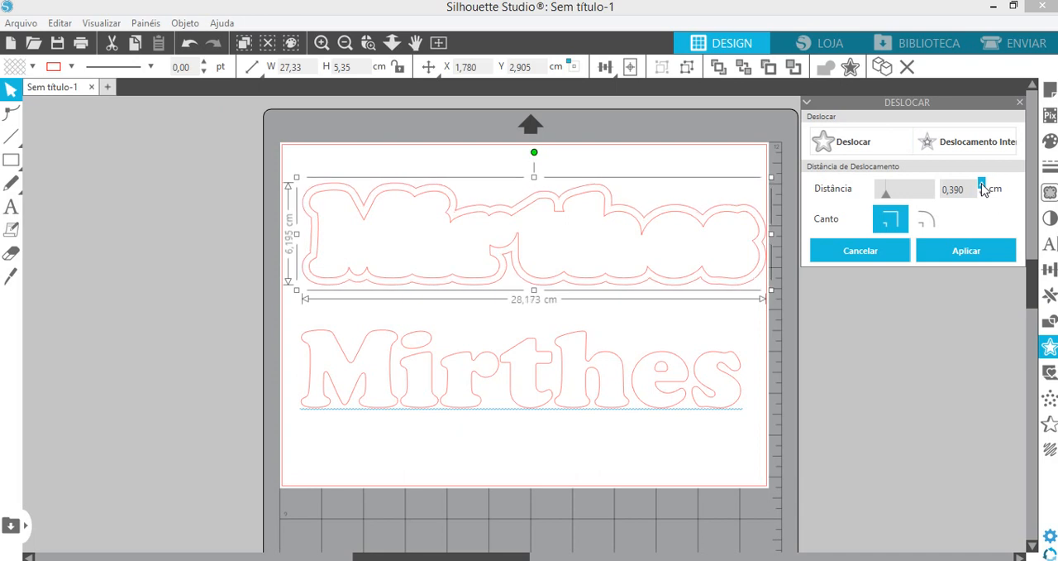
click(982, 185)
click(982, 184)
click(982, 185)
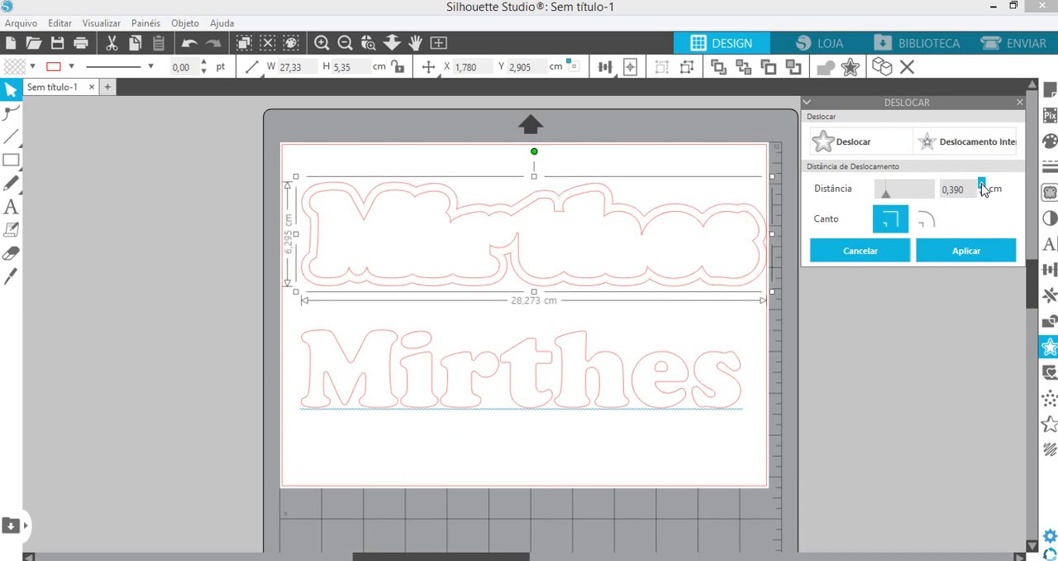
click(982, 184)
click(982, 185)
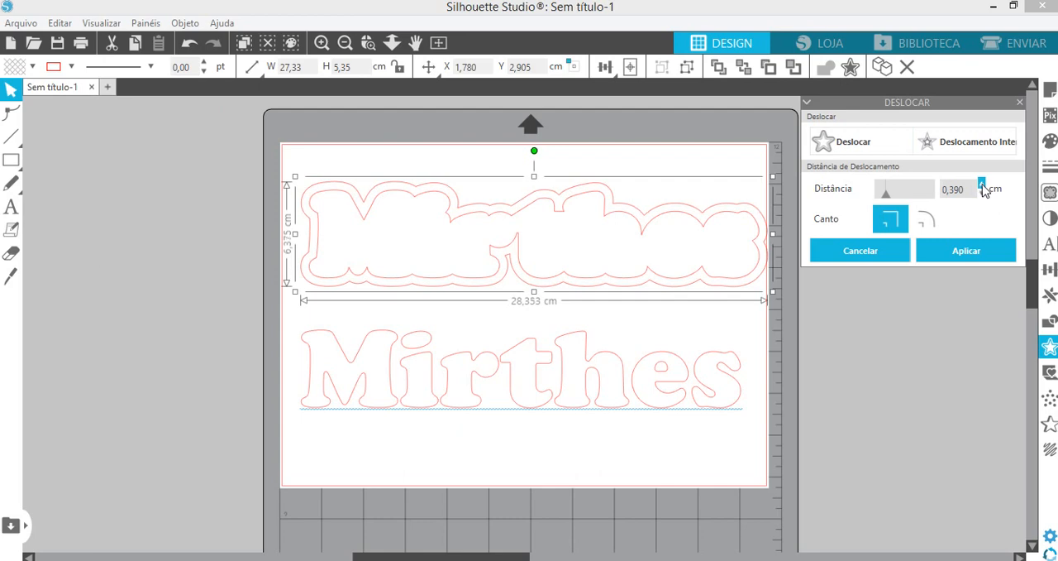
click(984, 196)
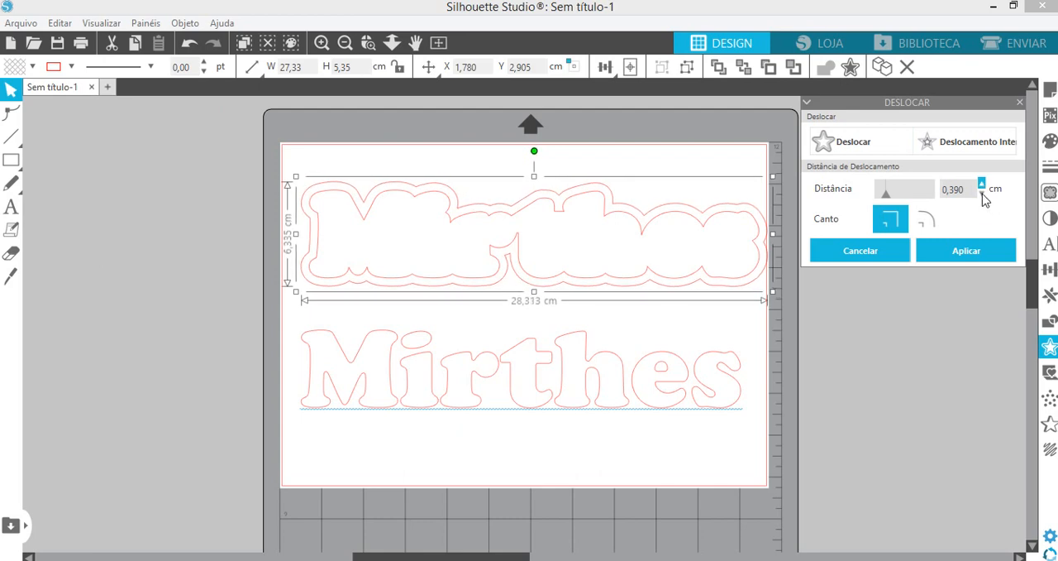
click(983, 195)
click(983, 195)
click(983, 195)
click(983, 195)
click(983, 195)
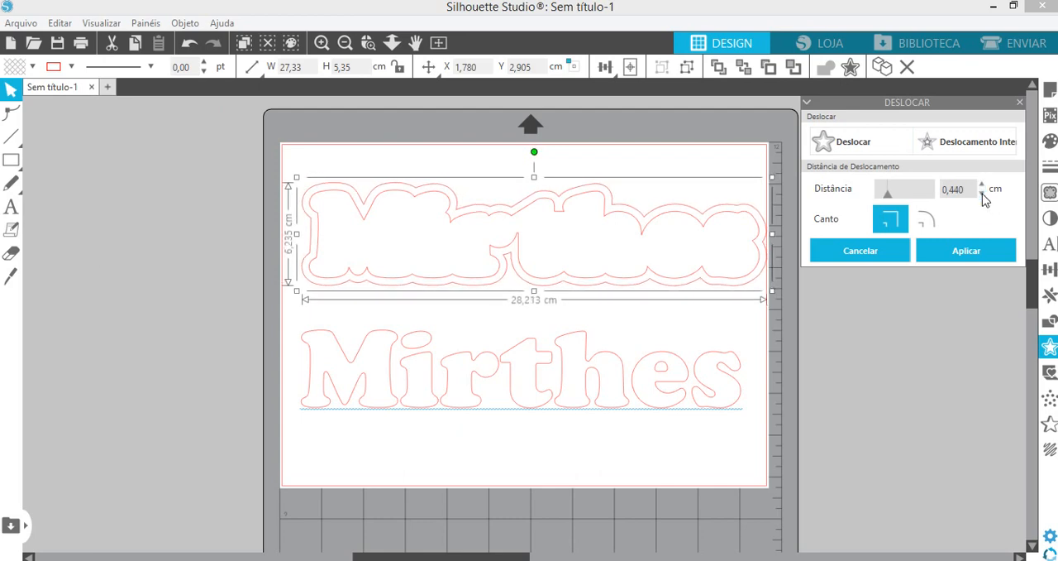
click(965, 259)
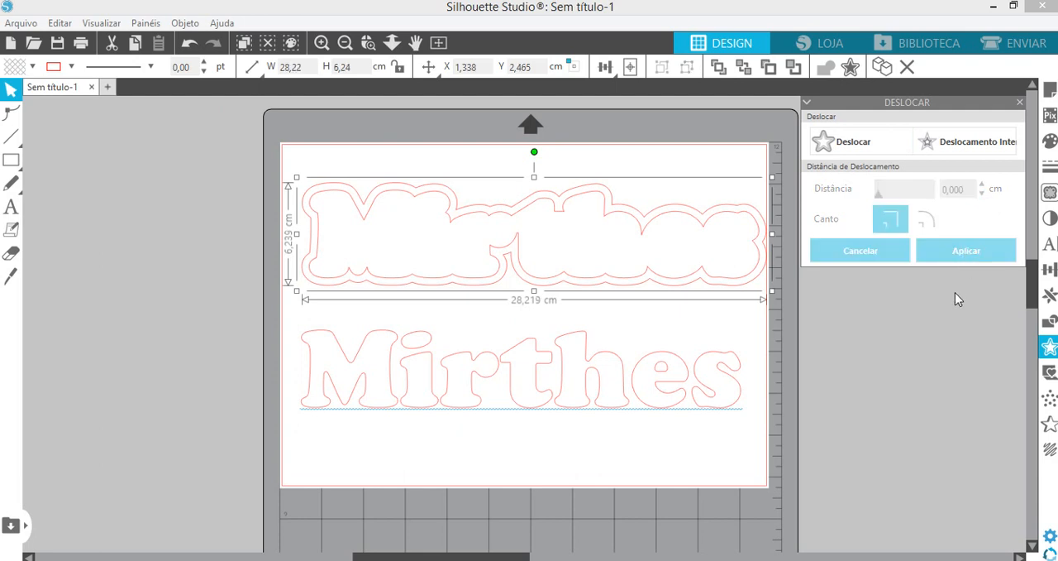
- Arrange the larger outline, the smaller outline and the original name one above another on the page without overlap
click(513, 256)
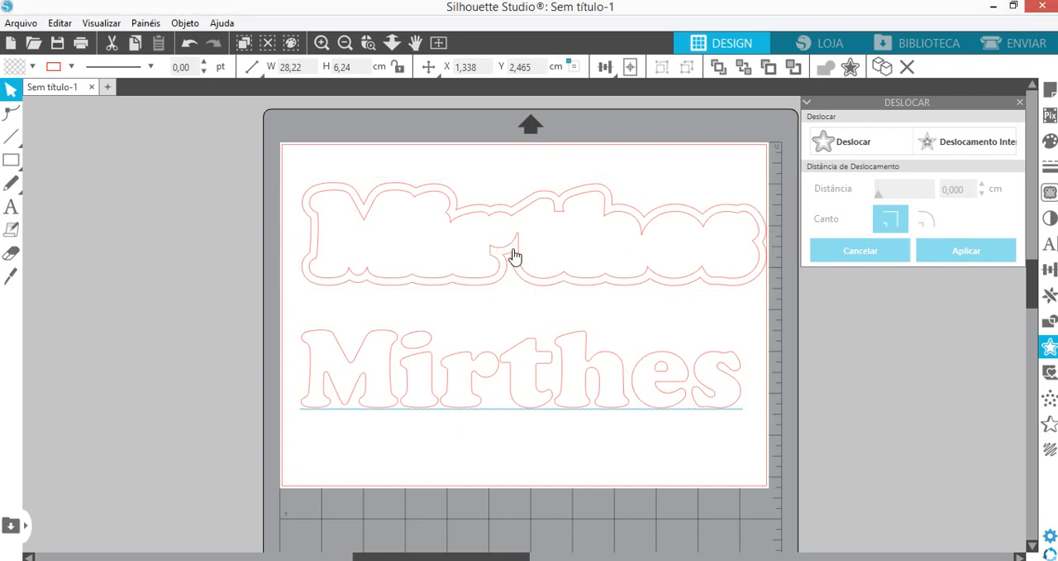
drag(513, 256, 514, 310)
click(514, 214)
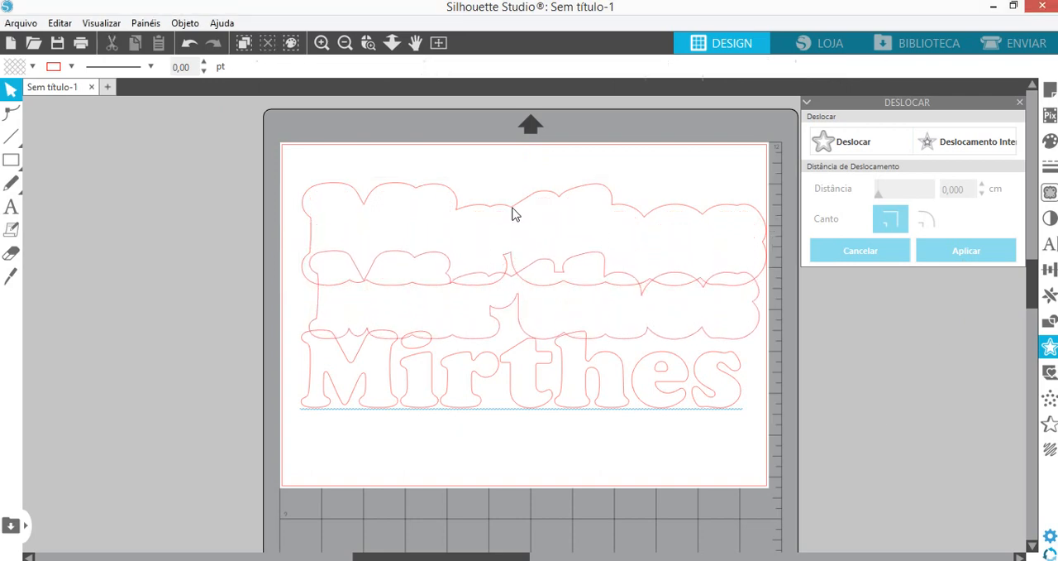
drag(512, 207, 507, 173)
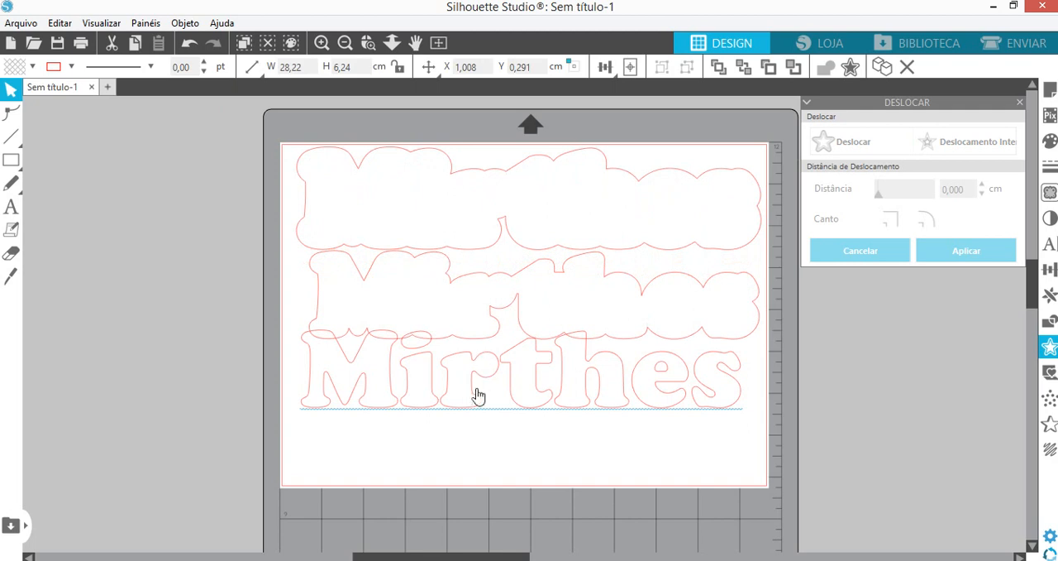
drag(477, 395, 472, 445)
drag(493, 341, 482, 351)
click(514, 254)
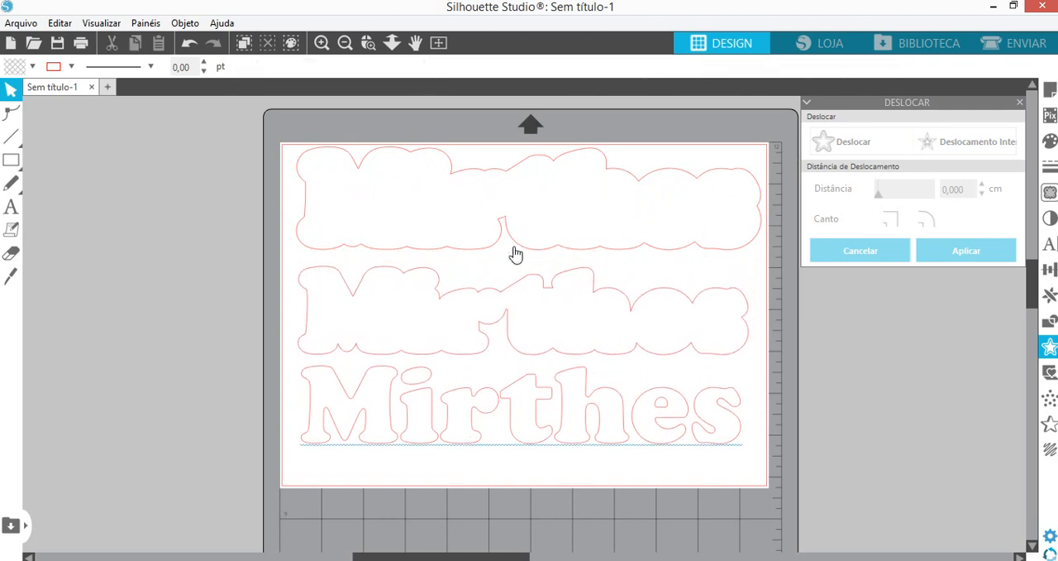
drag(515, 246, 519, 252)
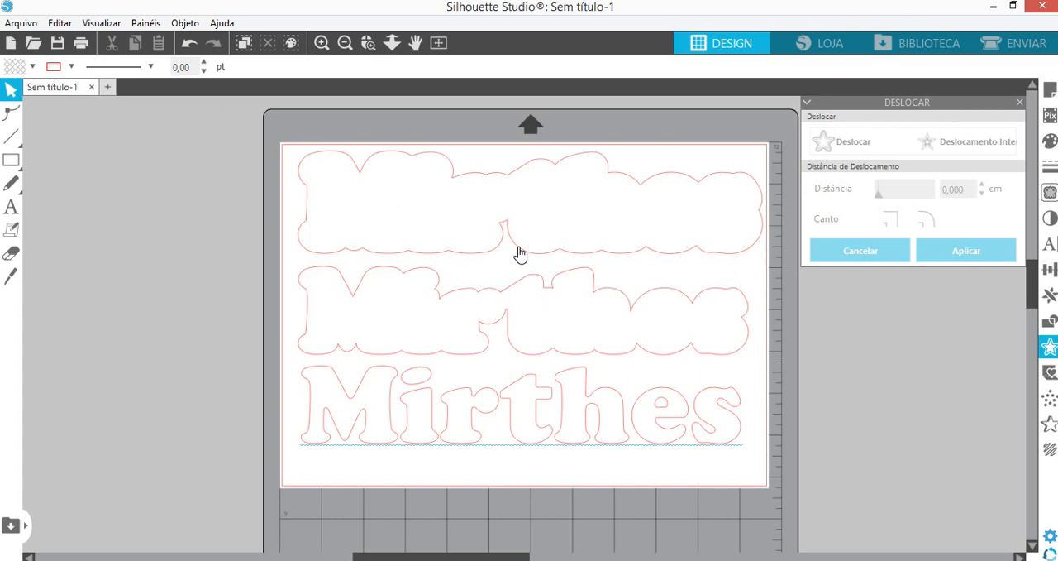
- Fill the largest outline with solid black
click(519, 254)
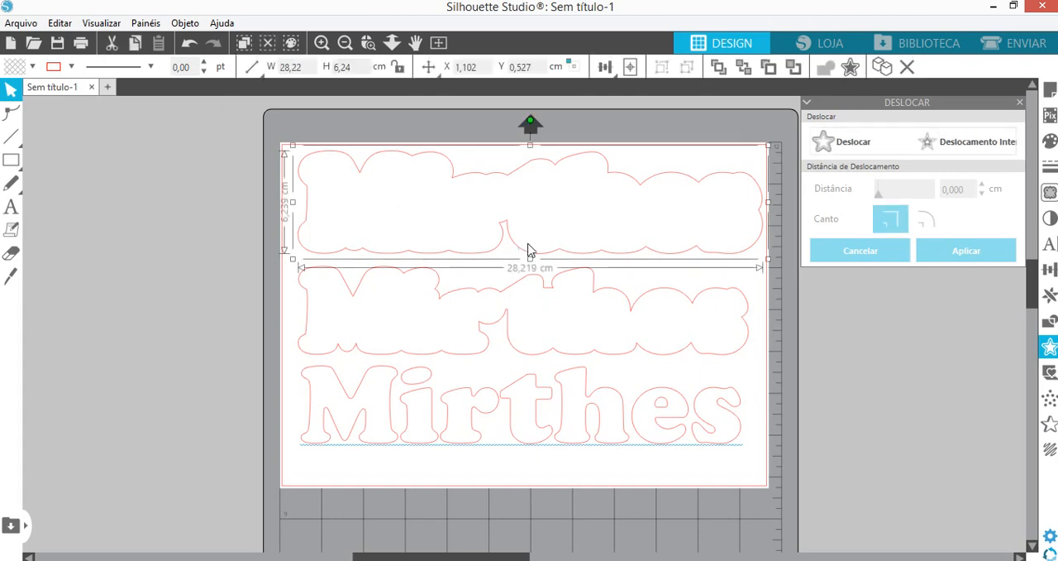
click(1050, 143)
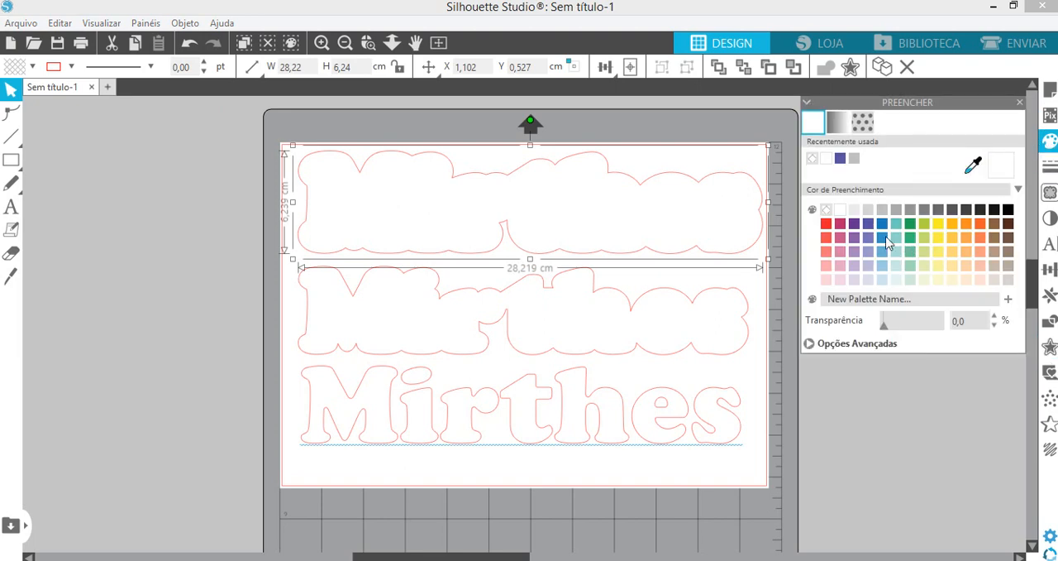
click(1008, 210)
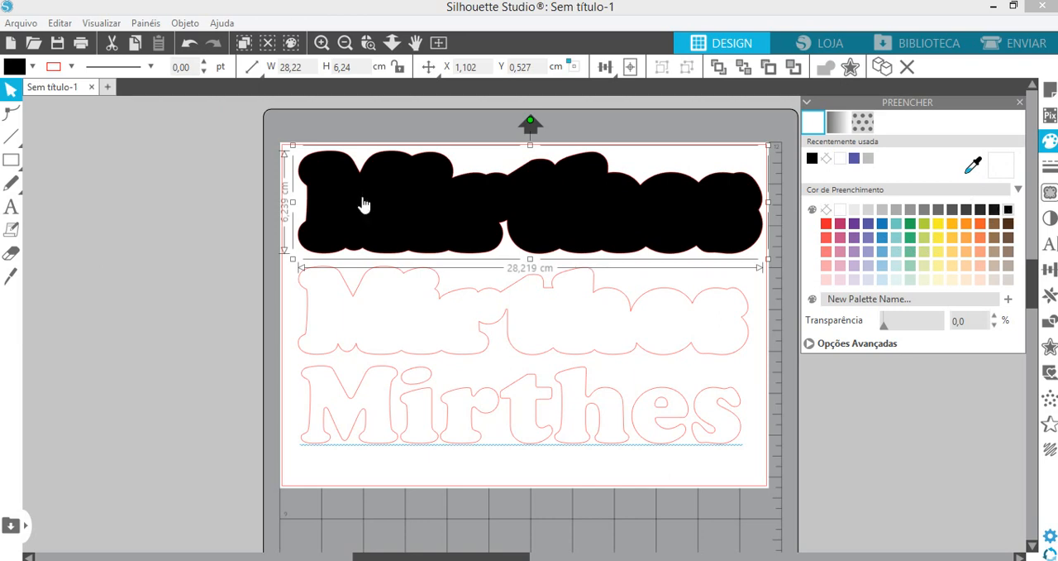
- Fill the smaller offset outline with bright yellow and the original name with red
click(473, 353)
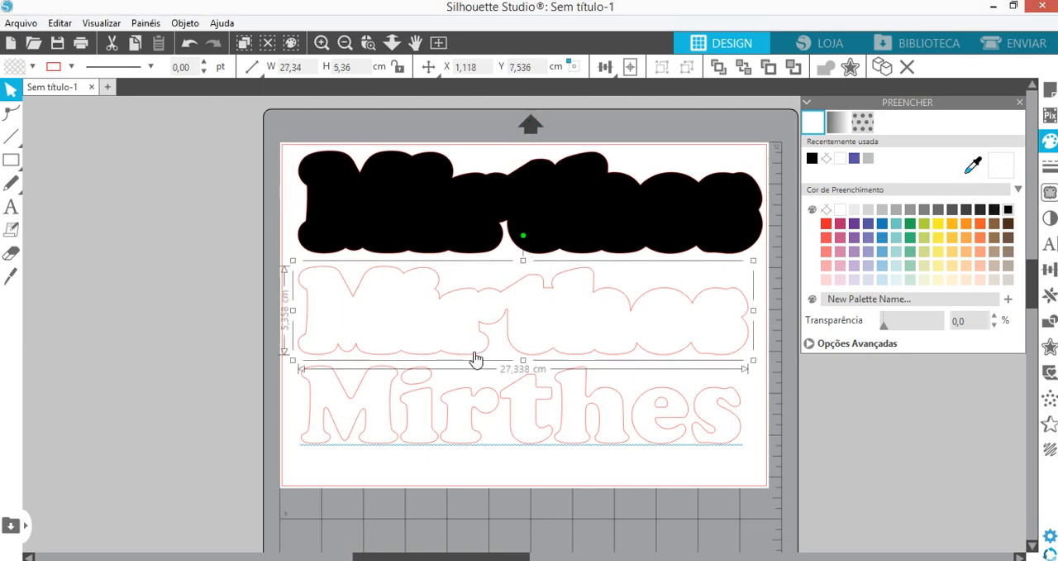
click(840, 210)
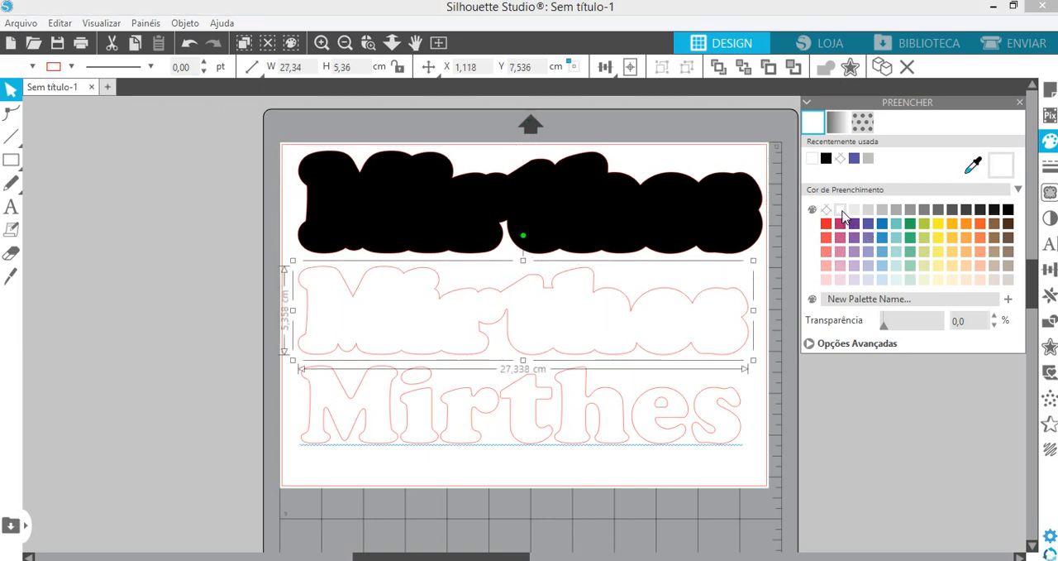
click(943, 251)
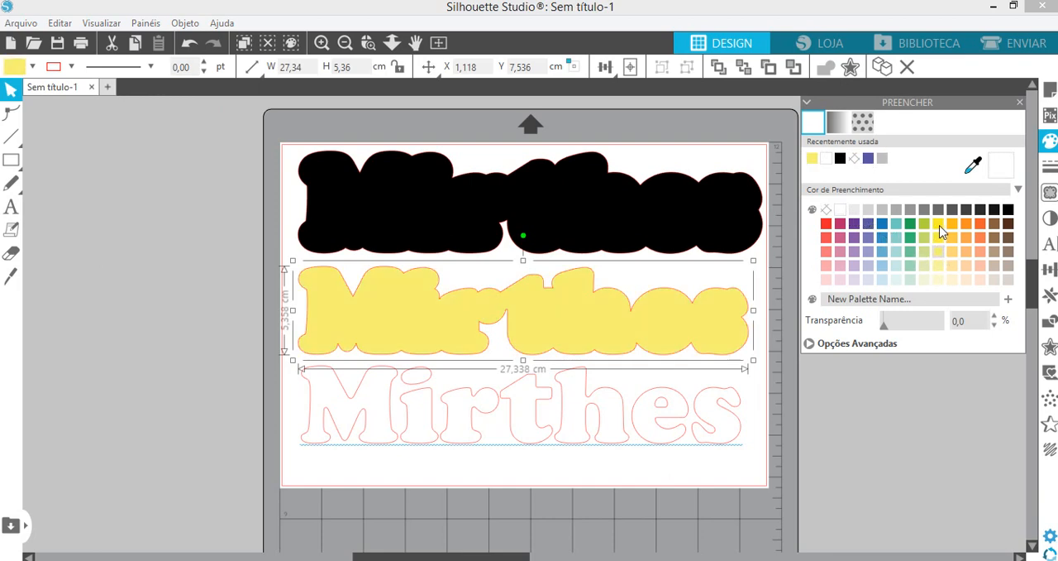
click(938, 224)
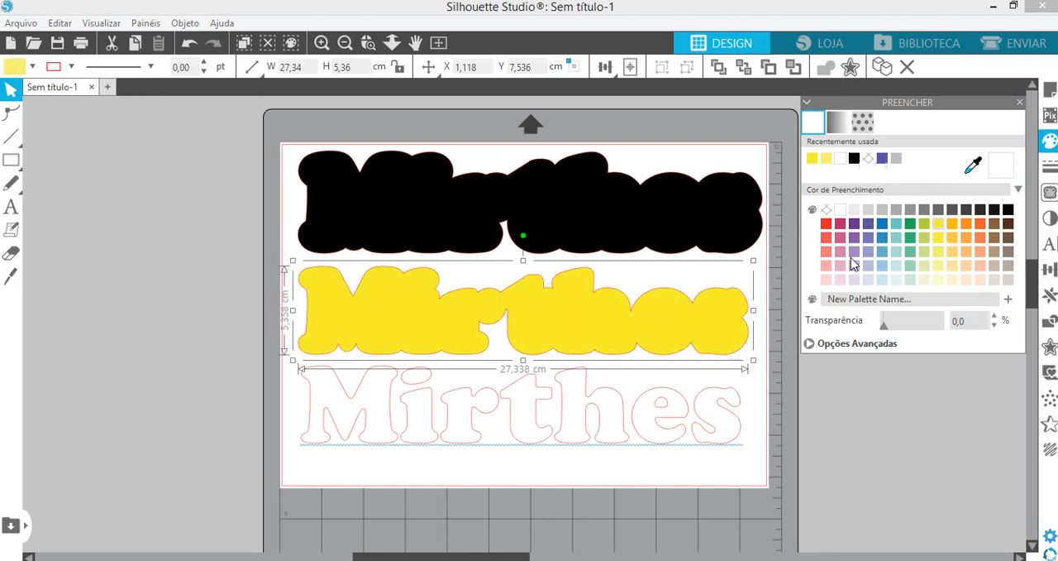
click(539, 427)
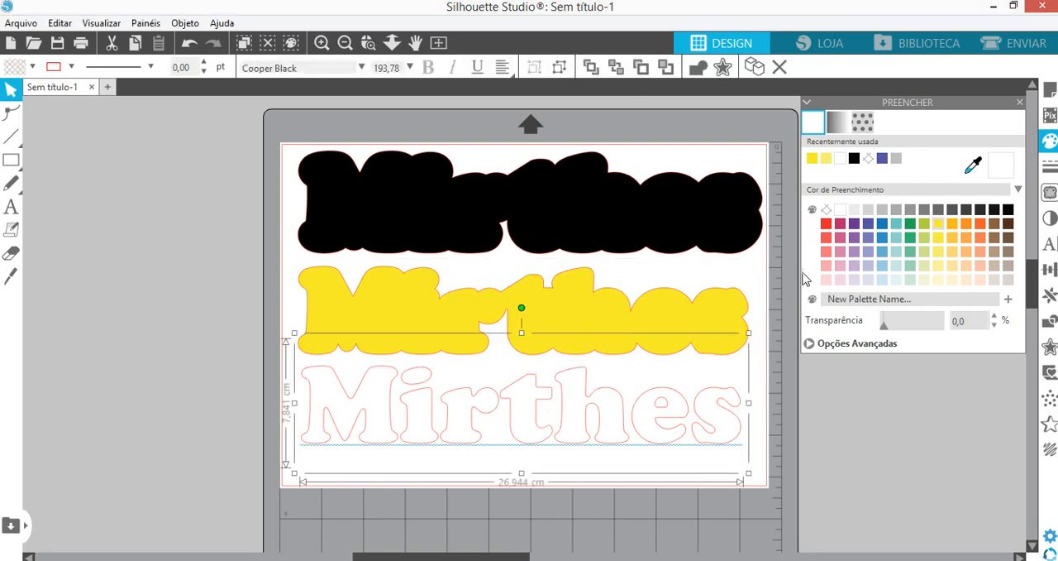
click(829, 226)
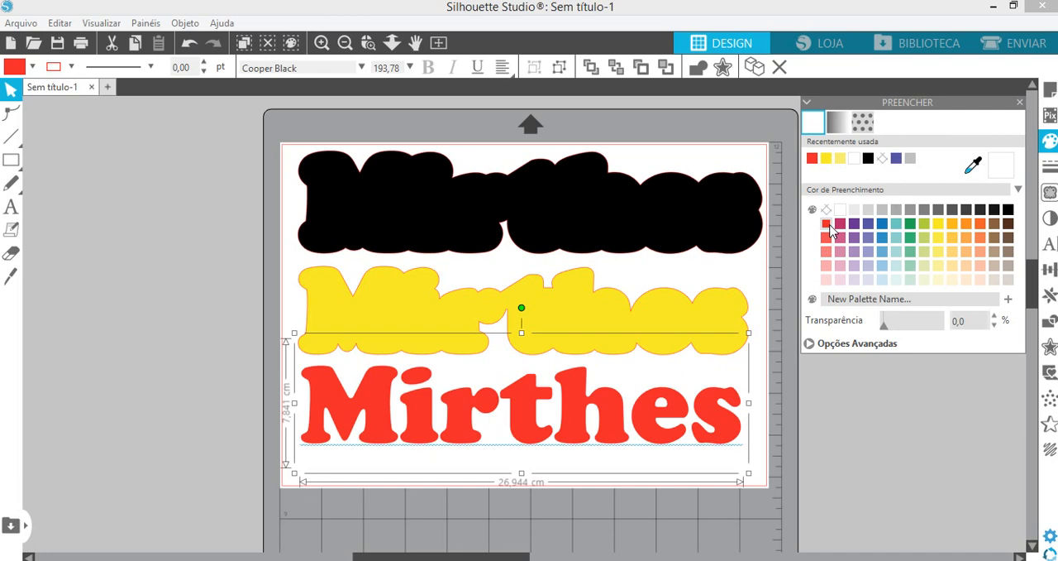
- Stack the yellow outline and the red name centred on top of the black outline
drag(468, 339, 472, 229)
click(480, 303)
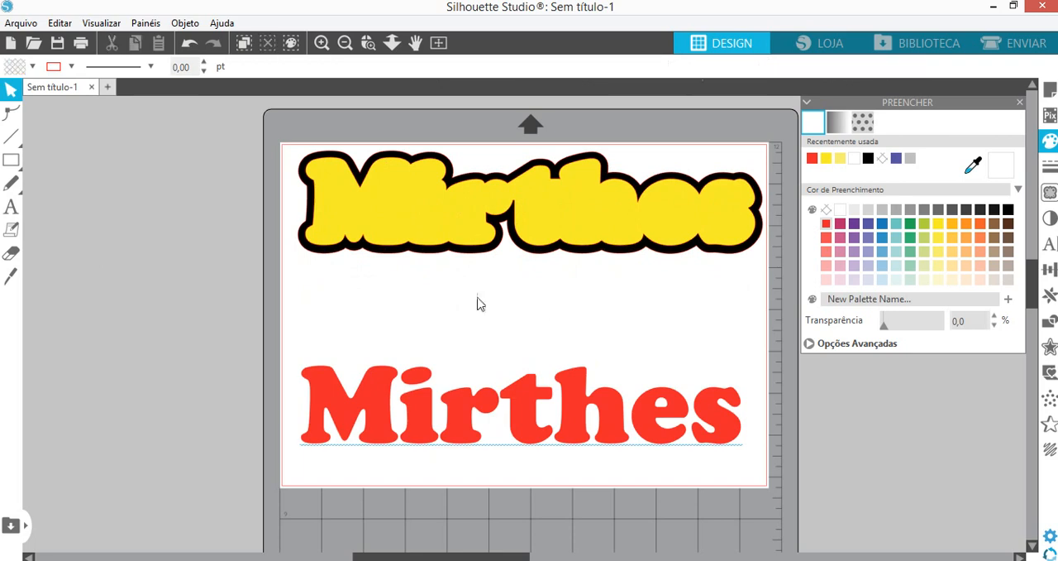
drag(472, 436, 477, 232)
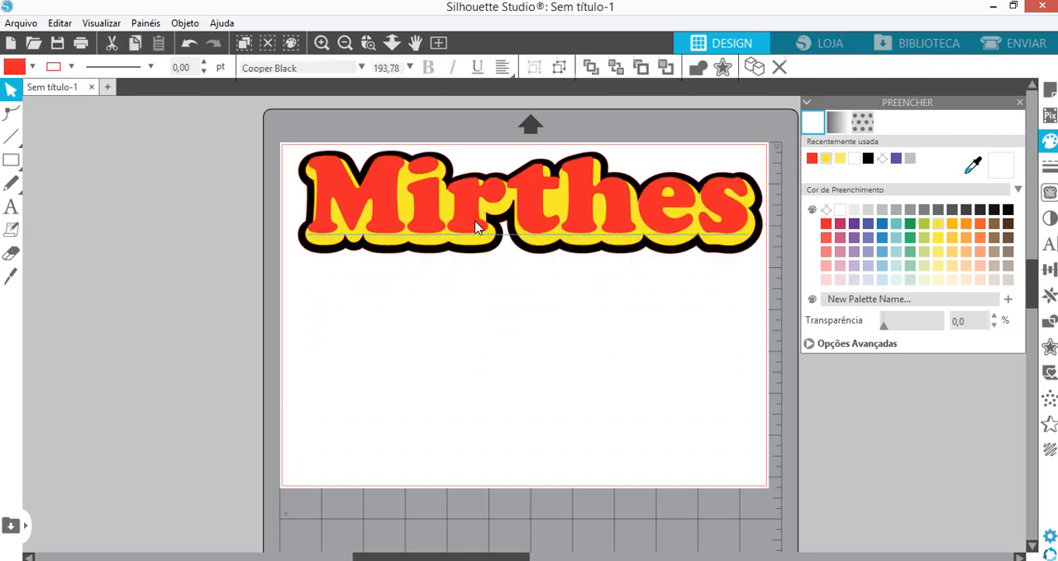
click(513, 429)
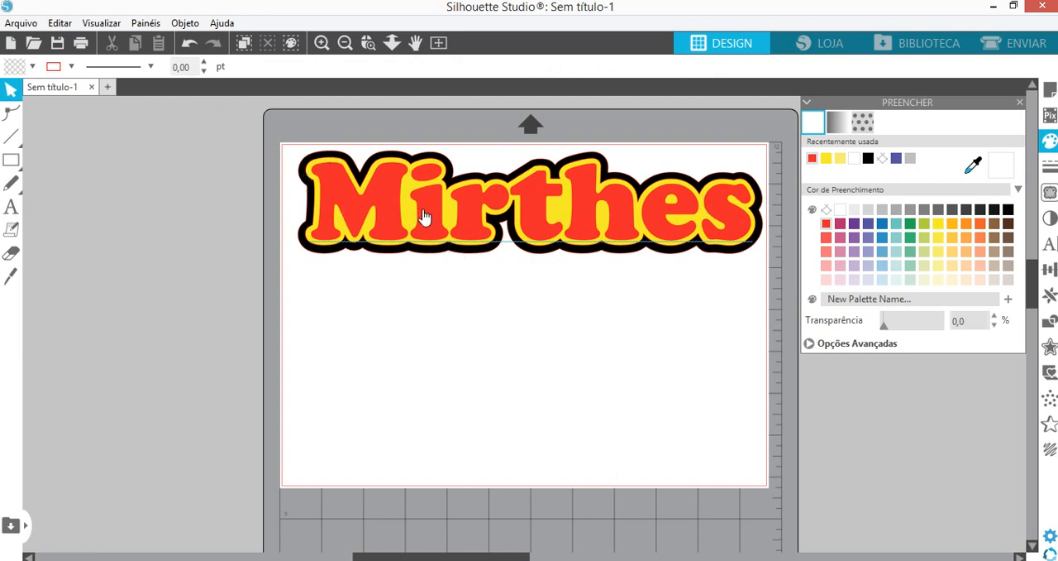
- Spread the three stacked layers apart vertically and fill the largest outline with dark pink
drag(423, 217, 429, 325)
click(604, 209)
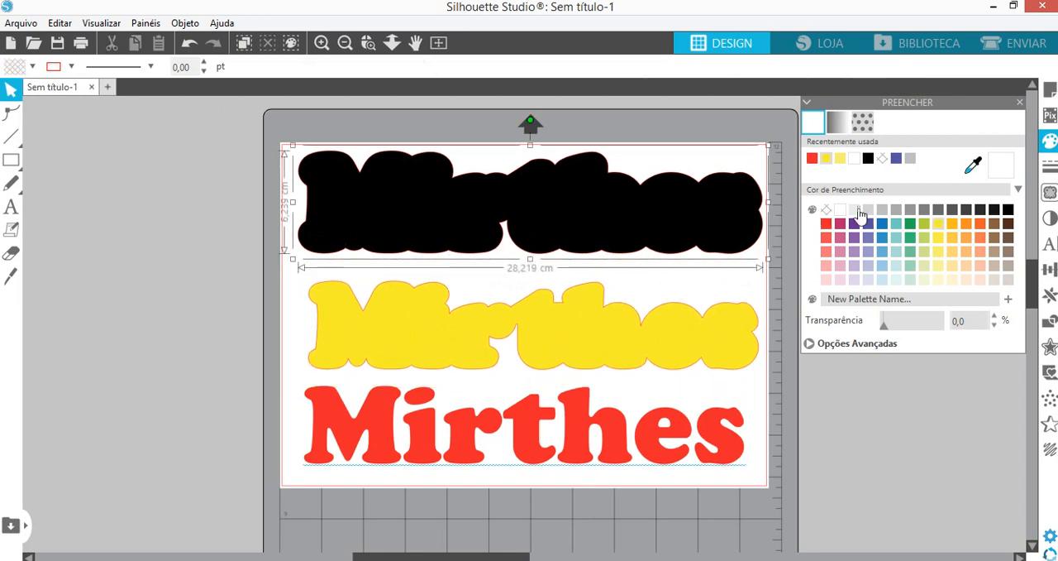
click(840, 224)
- Fill the smaller offset outline with light purple and the original name with light pink
click(666, 346)
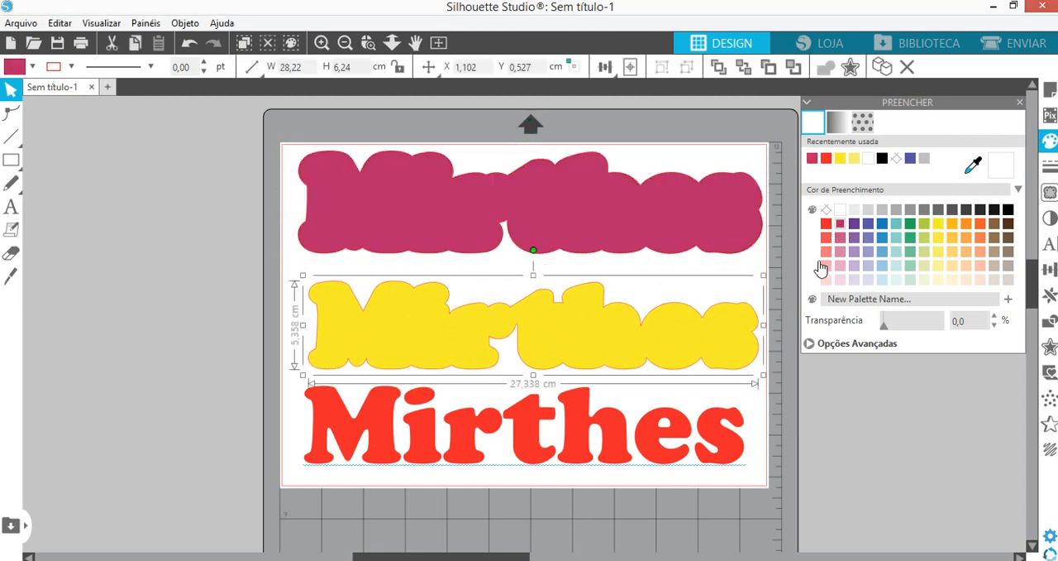
click(853, 252)
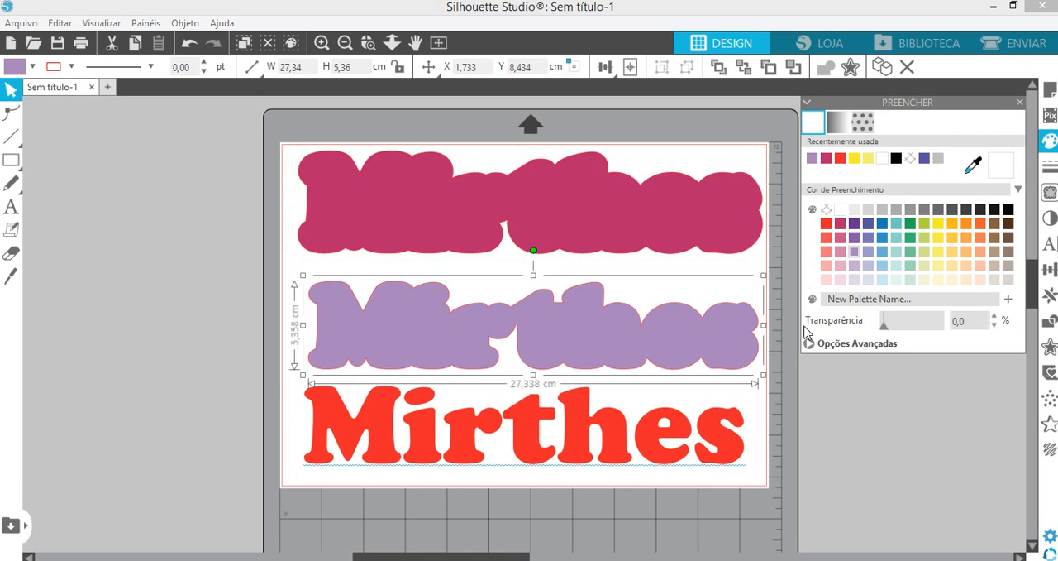
click(718, 434)
click(826, 266)
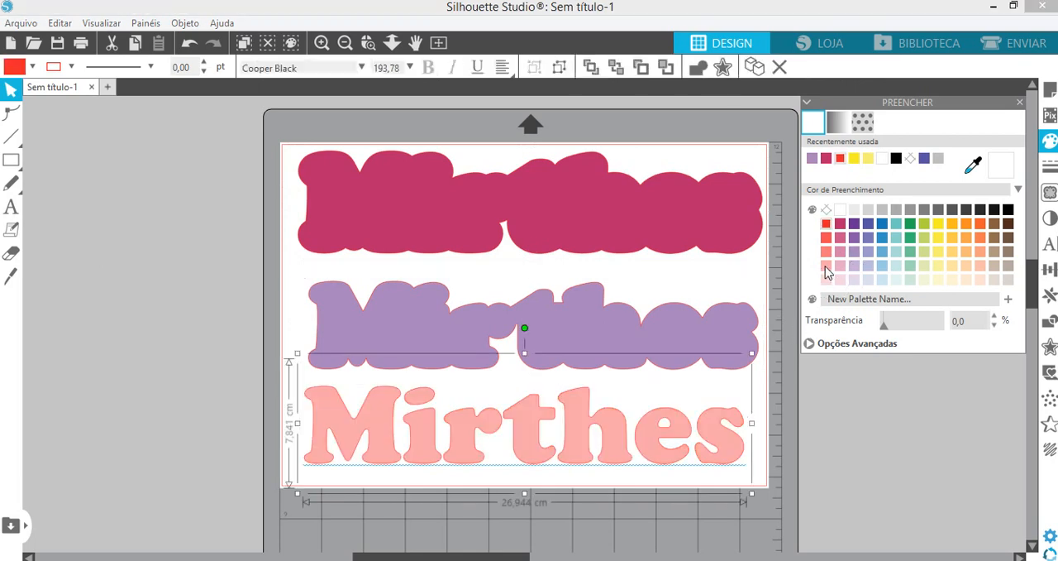
- Place the light purple outline over the dark pink one and the light pink name on top of both
click(547, 260)
drag(548, 330, 543, 206)
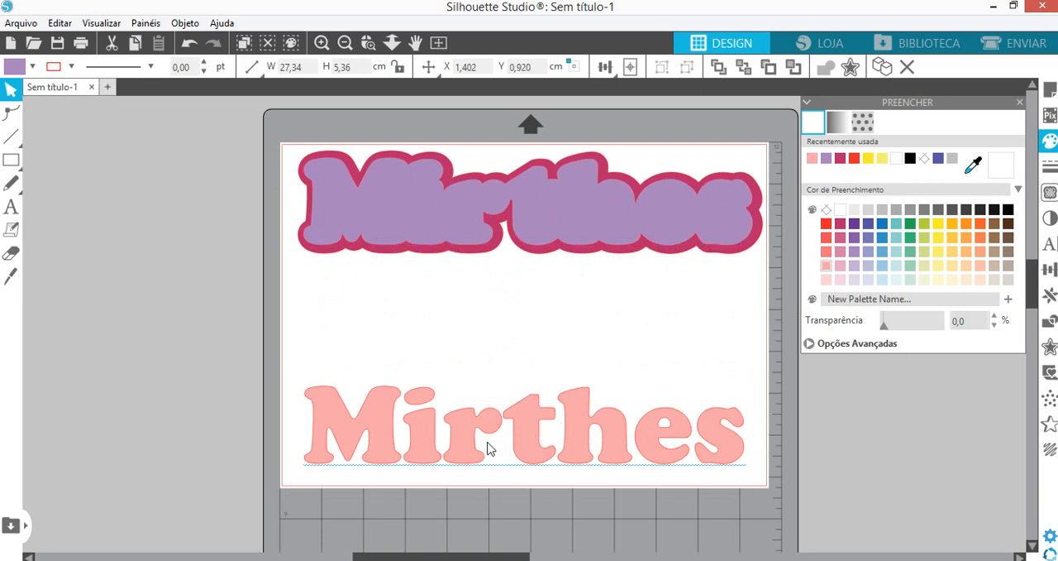
drag(487, 444, 484, 246)
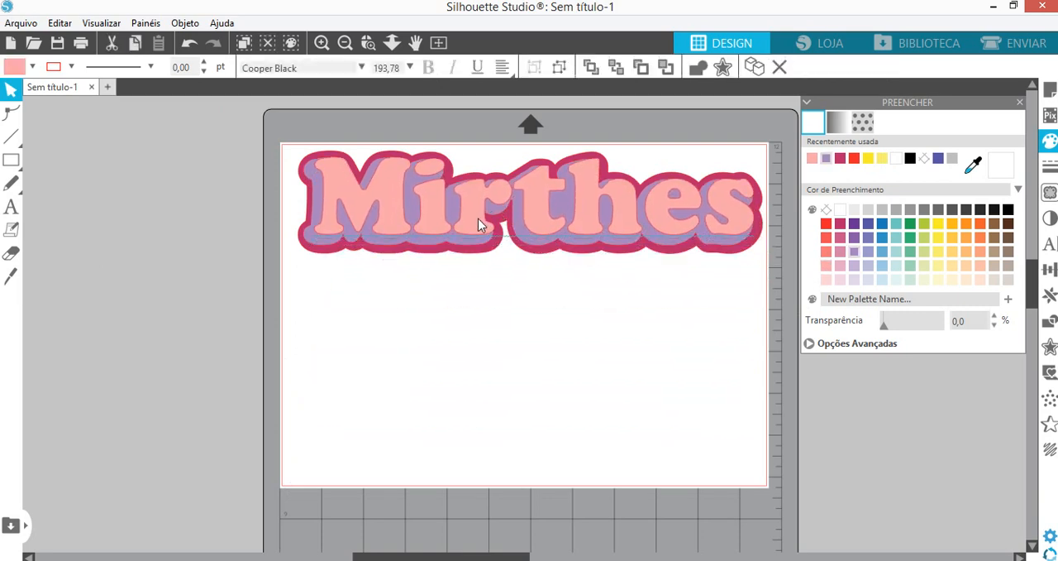
- Centre the name over the light purple outline and fill it with dark purple
click(474, 224)
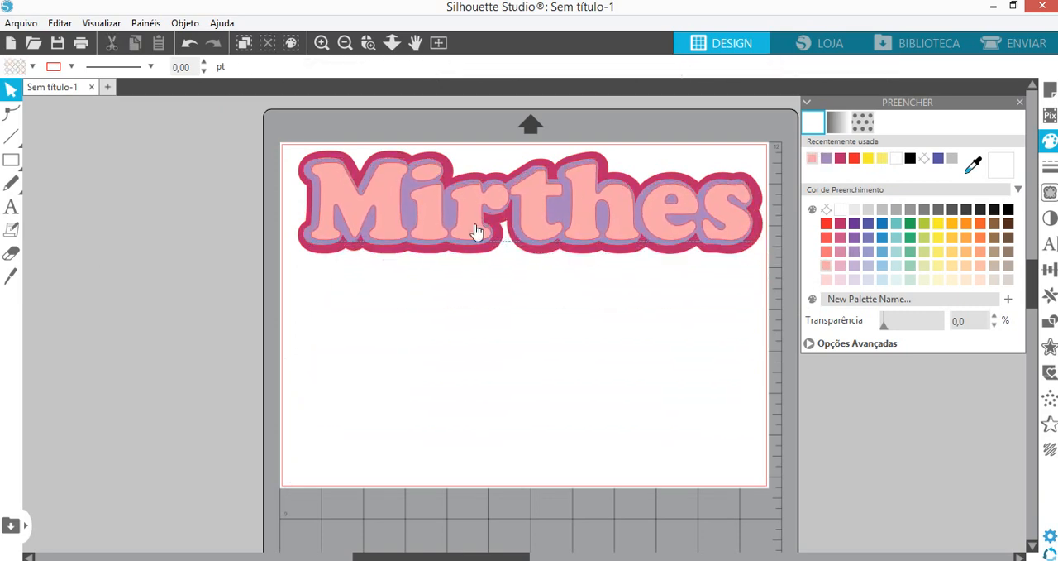
click(476, 230)
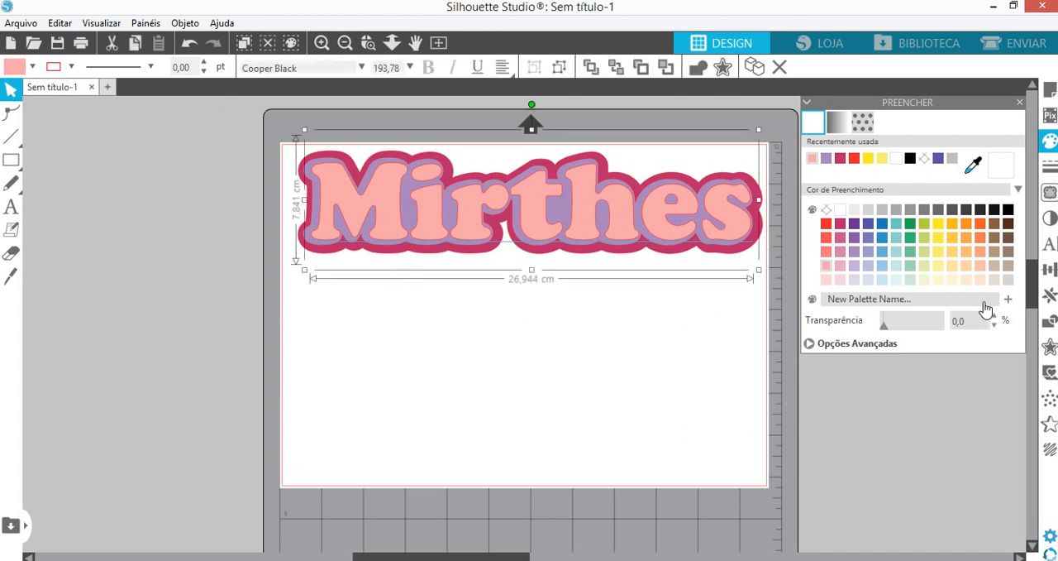
click(869, 254)
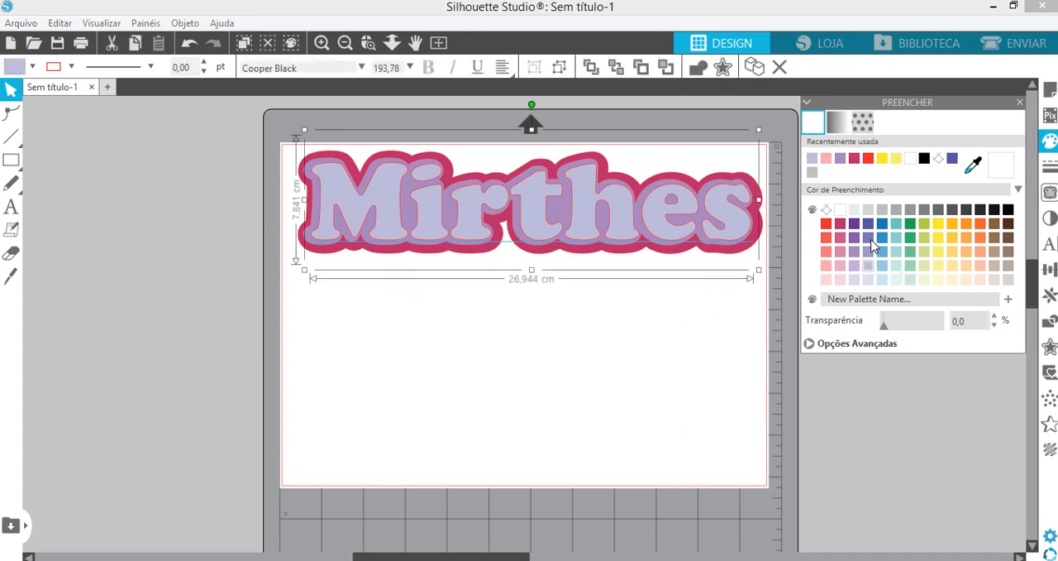
click(869, 223)
click(870, 227)
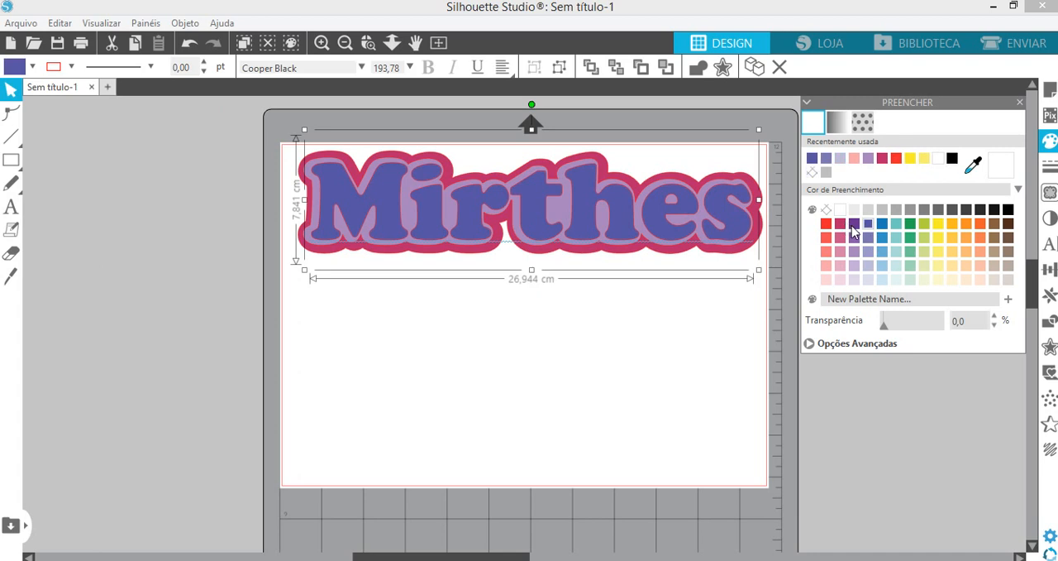
click(855, 230)
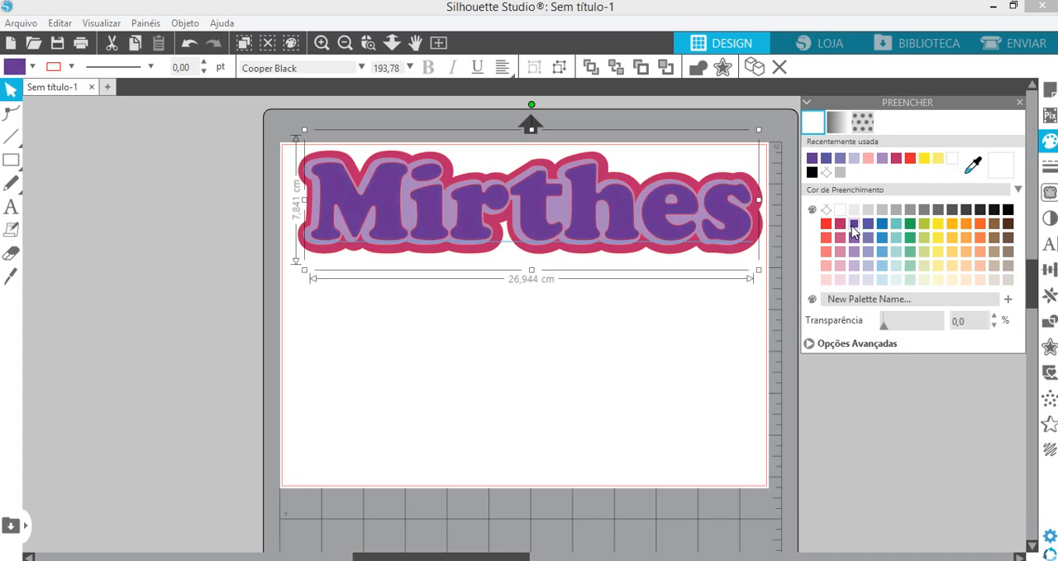
click(842, 224)
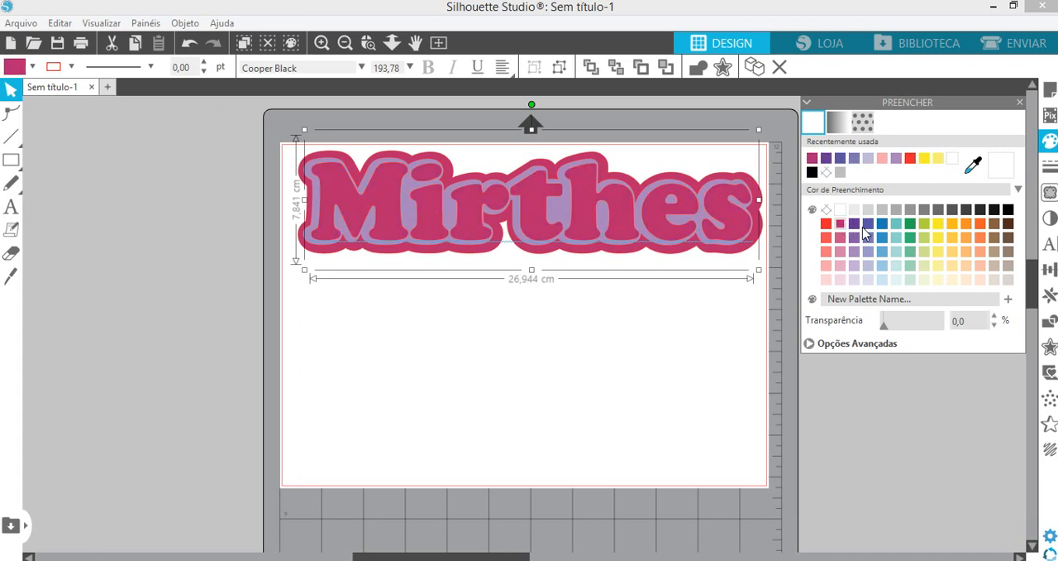
click(855, 230)
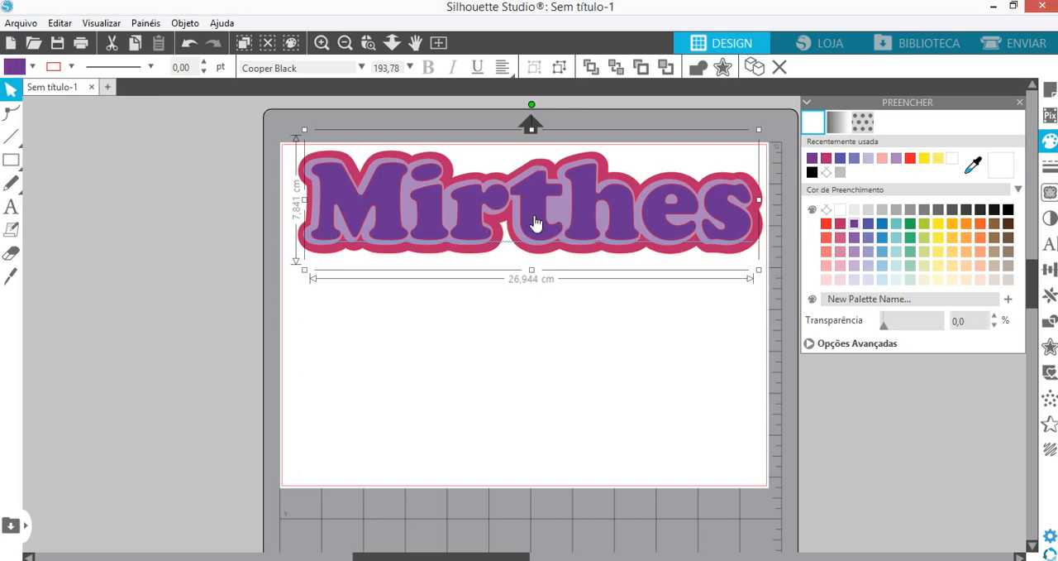
- Separate the three layers, leaving the name on the page below its former spot and both outlines beside the page
click(533, 247)
drag(534, 248, 515, 401)
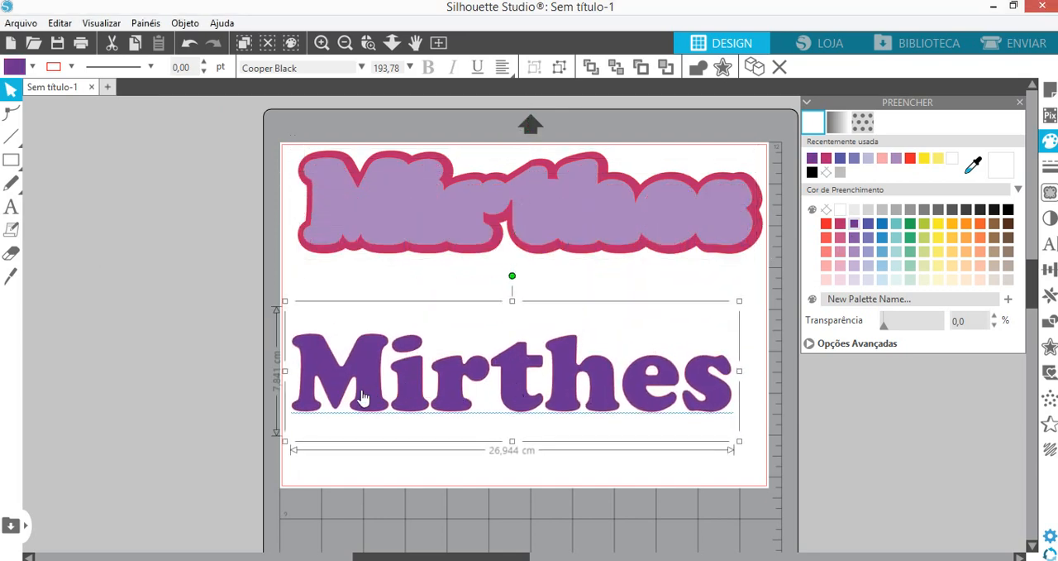
click(423, 222)
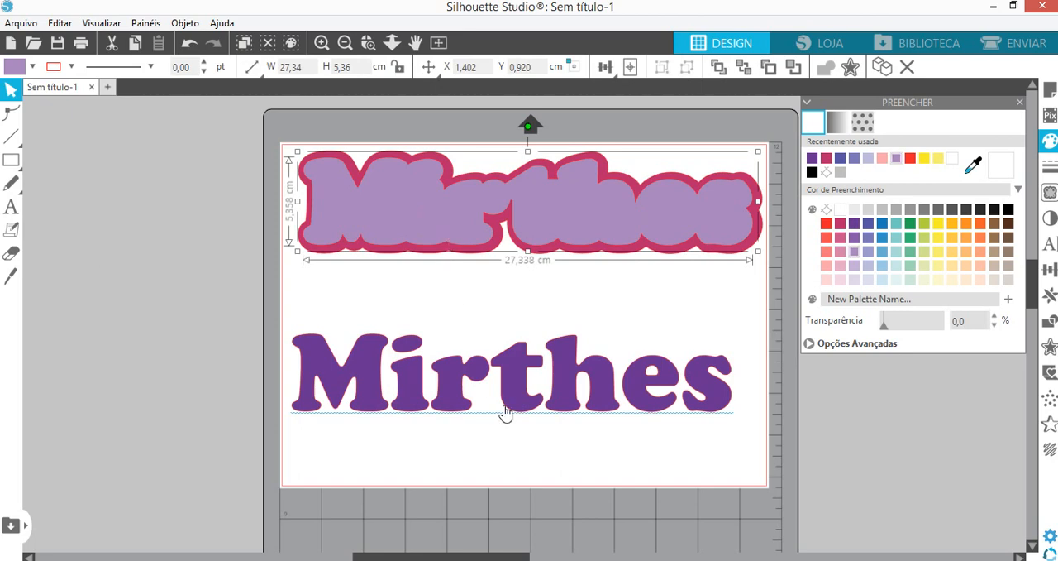
drag(551, 241, 60, 183)
drag(504, 236, 23, 285)
click(652, 240)
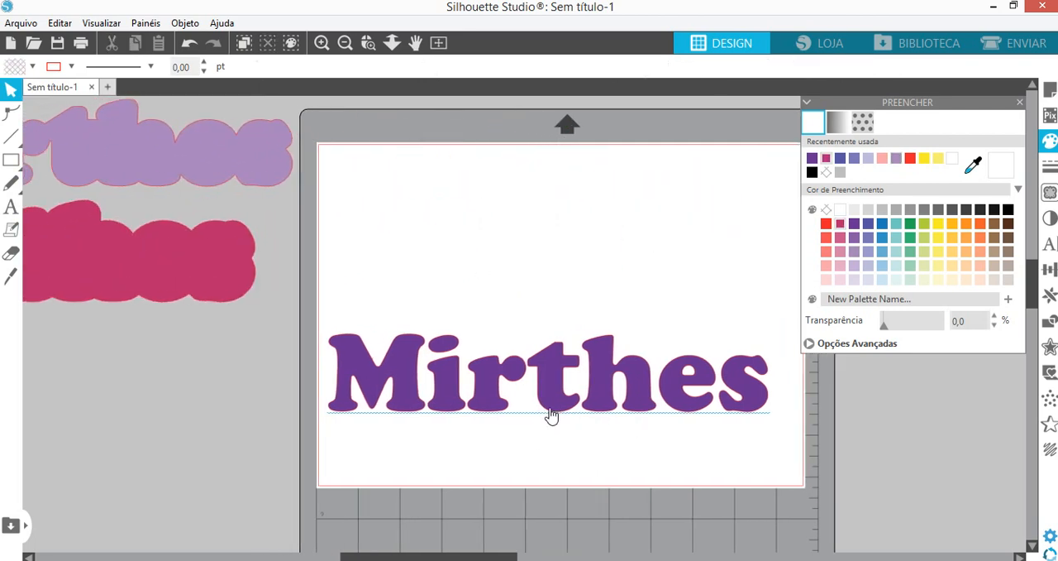
drag(564, 398, 586, 331)
click(295, 339)
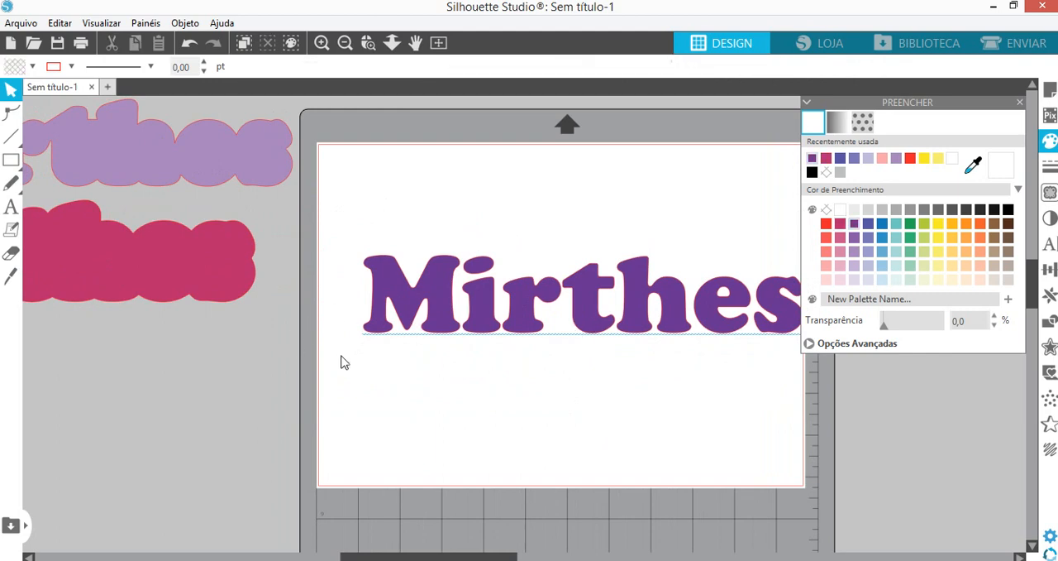
- Restack the light purple outline and the name over the dark pink outline, and move the whole stack slightly down the page
drag(216, 263, 767, 208)
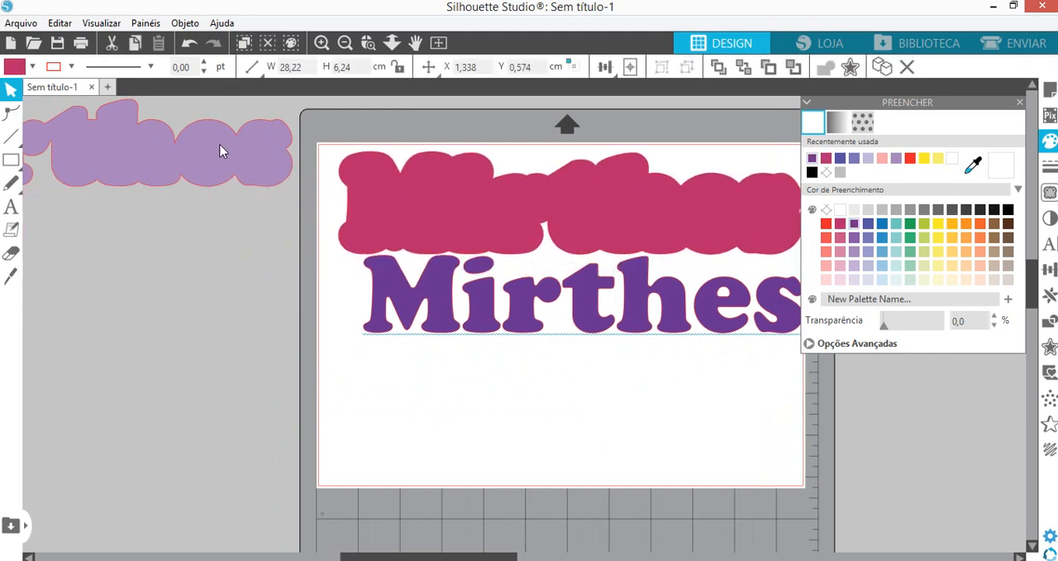
drag(220, 151, 723, 208)
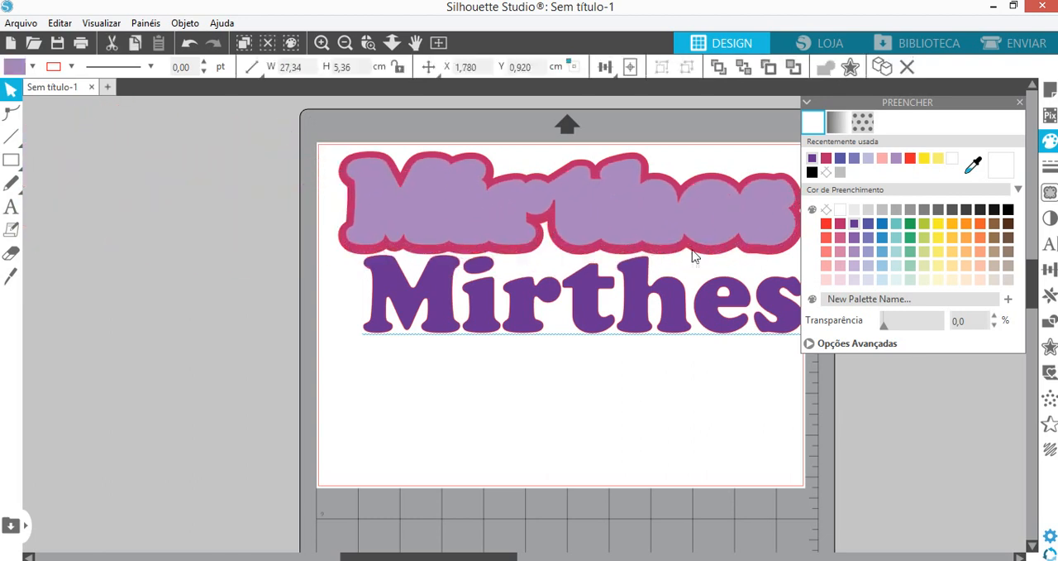
drag(528, 321, 513, 231)
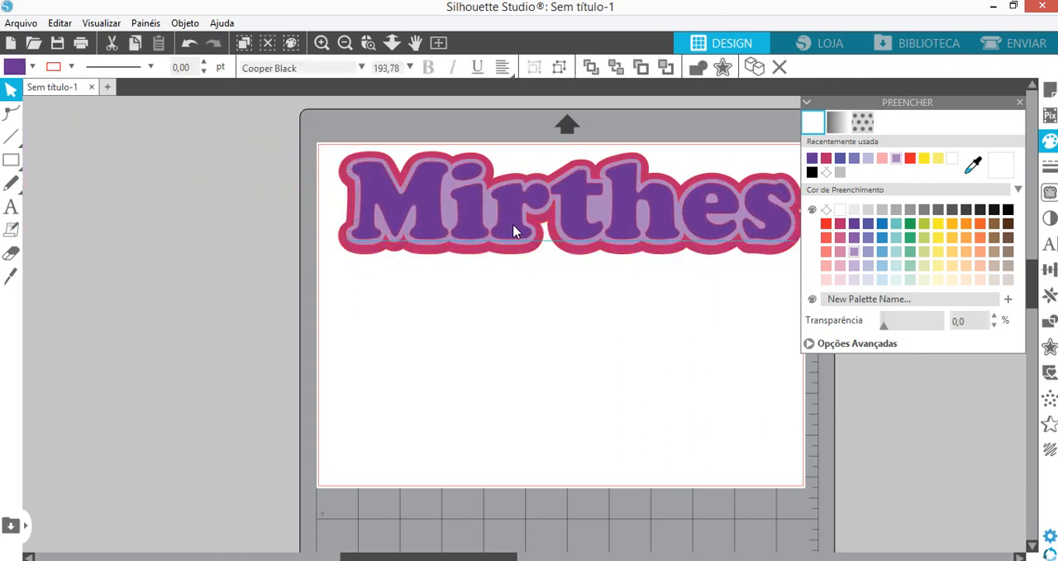
drag(284, 140, 786, 470)
drag(706, 233, 692, 282)
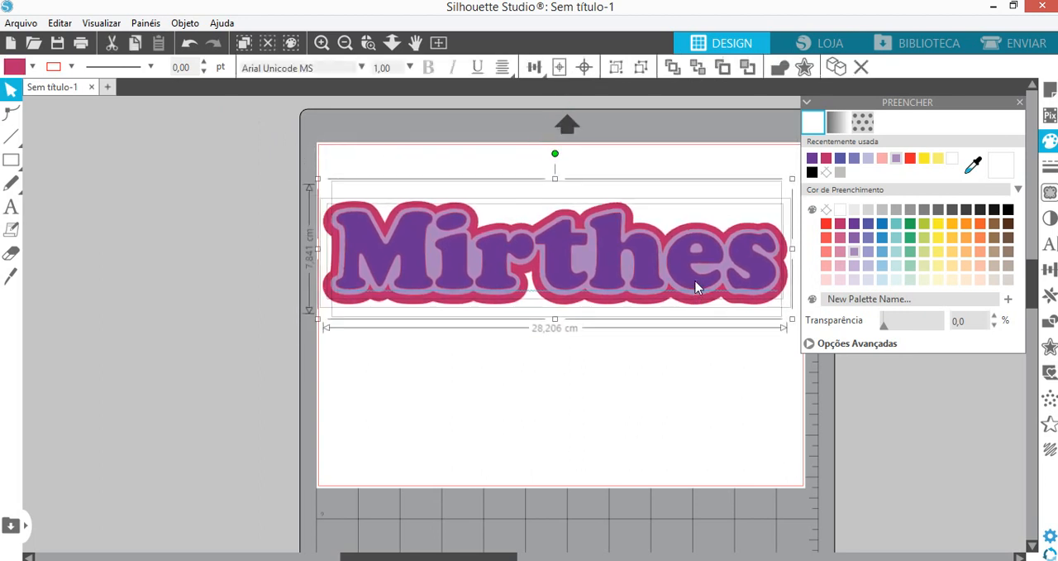
click(1020, 103)
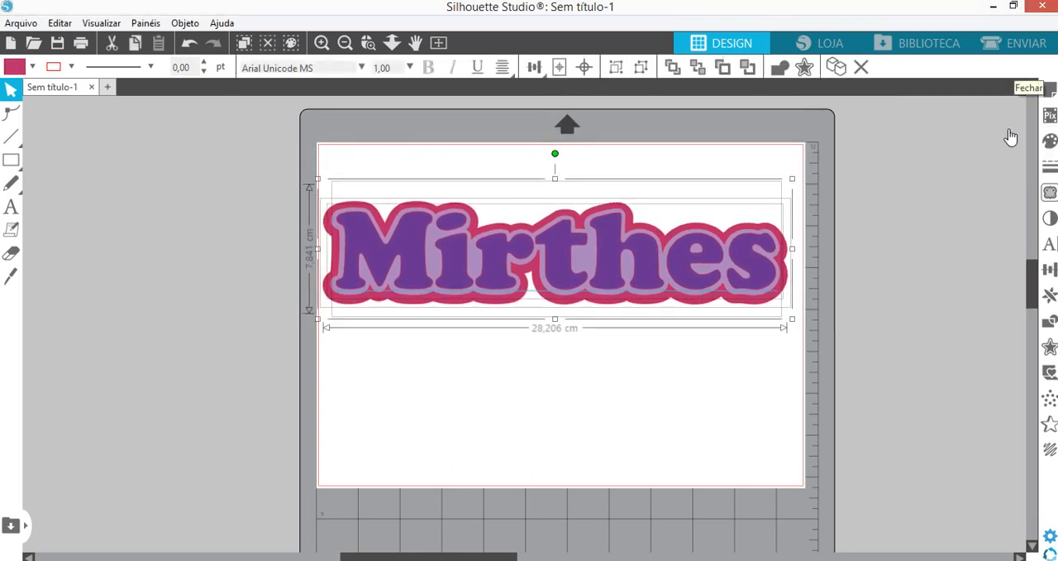
- Scale the whole stacked design proportionally to about 26.8 cm wide and place it near the page's upper edge
click(885, 319)
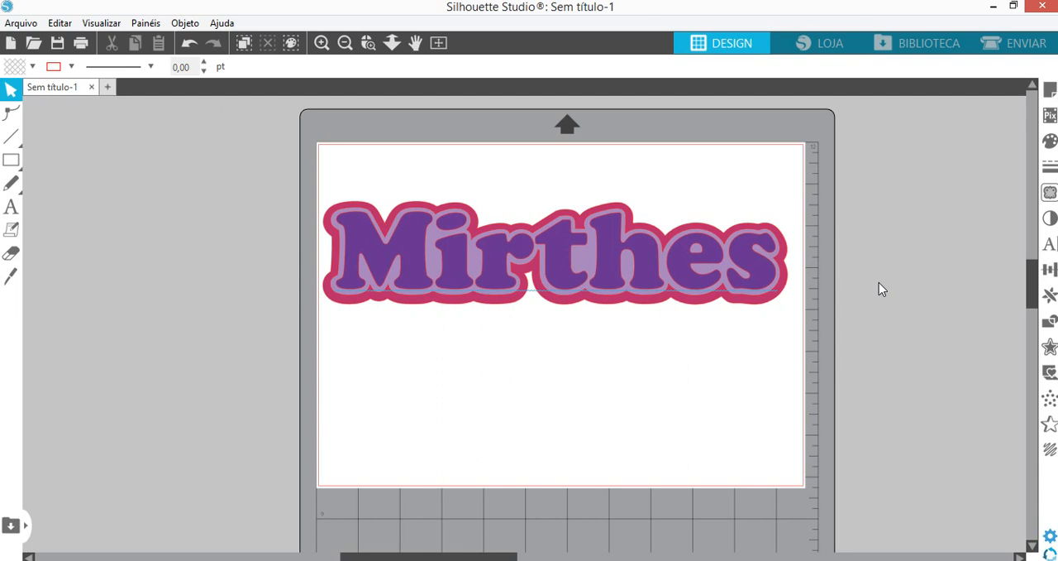
drag(294, 169, 812, 344)
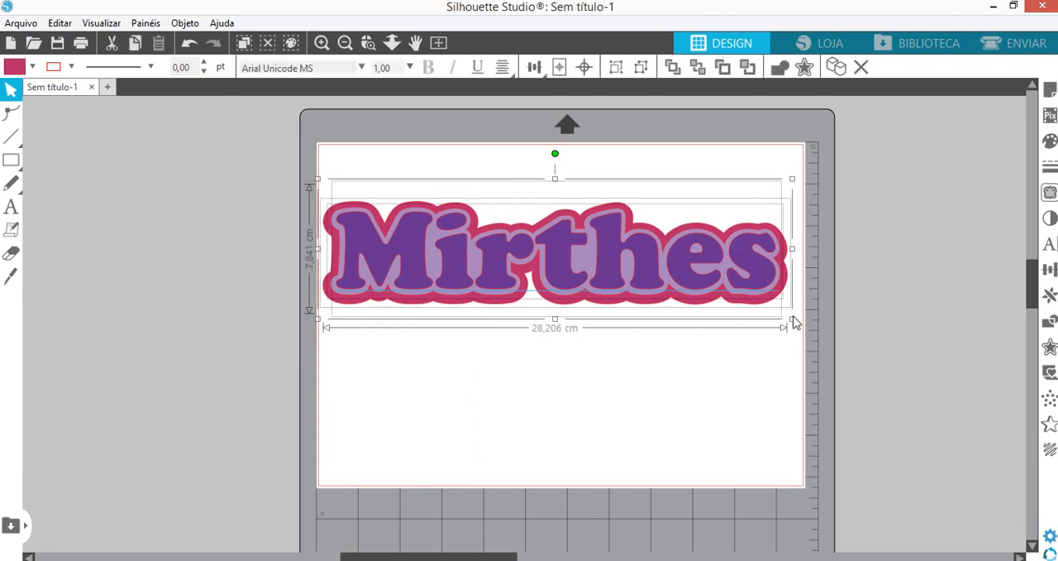
drag(792, 318, 753, 308)
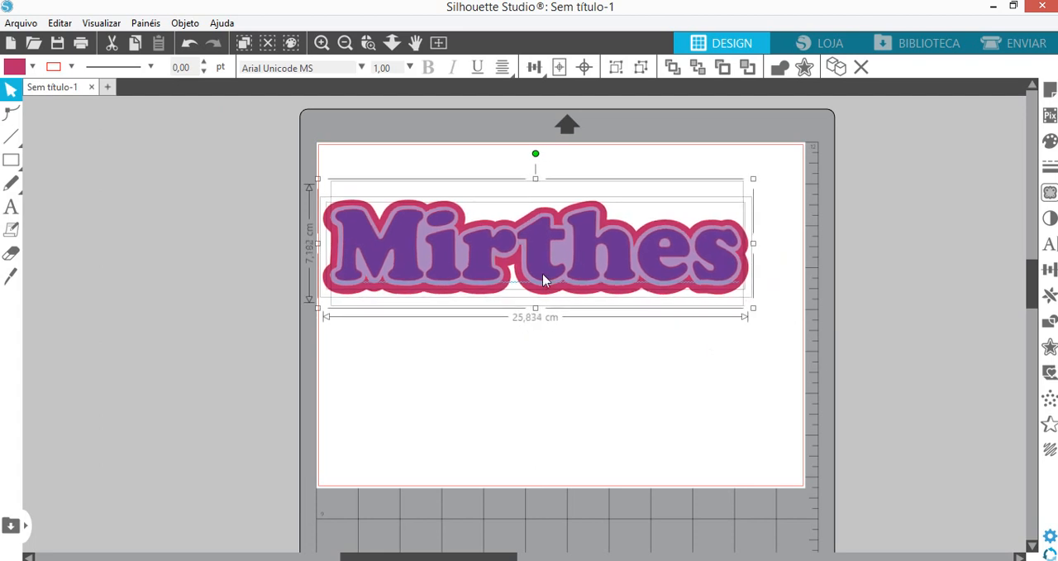
drag(556, 275, 555, 253)
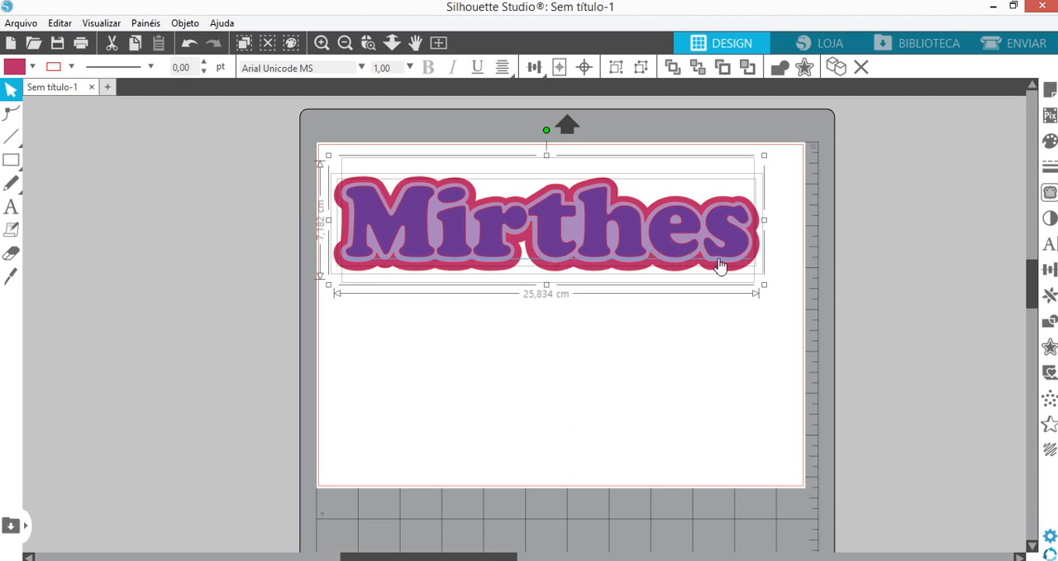
drag(768, 290, 781, 300)
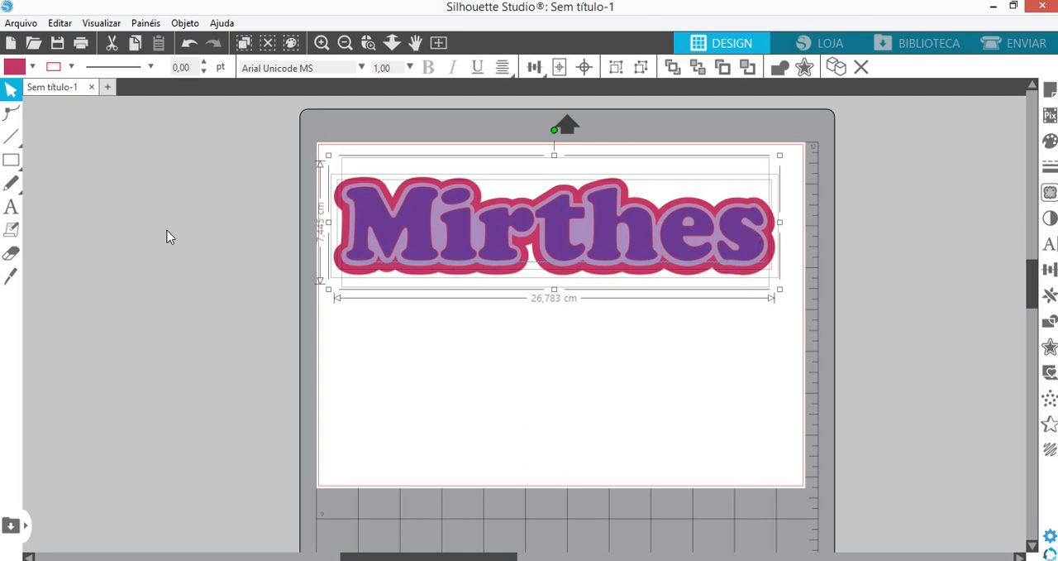
drag(509, 252, 504, 221)
- Draw an ellipse about 11.8 cm wide and 4.9 cm high on the page below the name
mouse_move(13, 159)
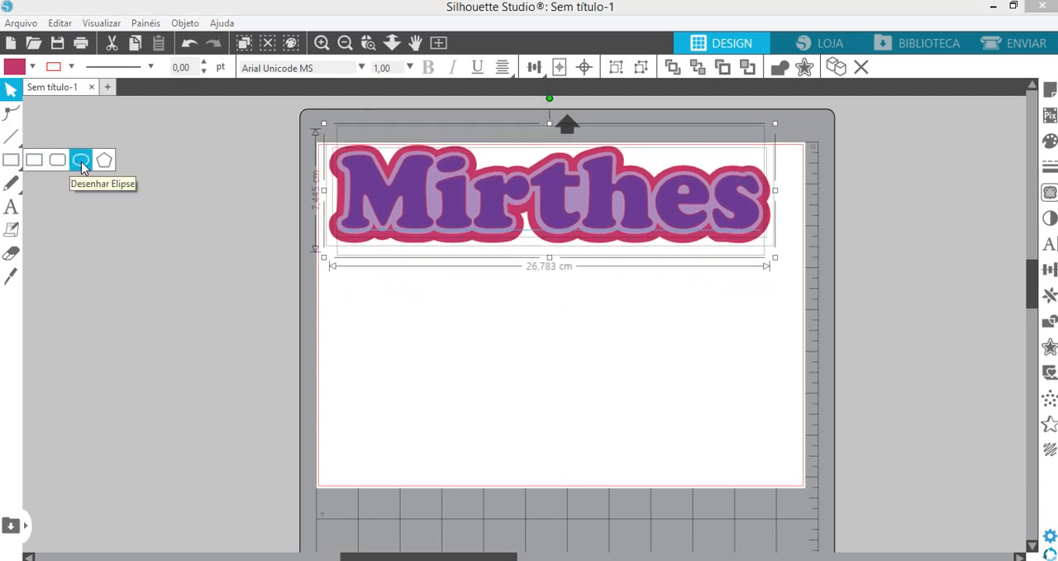
click(81, 161)
drag(511, 306, 318, 387)
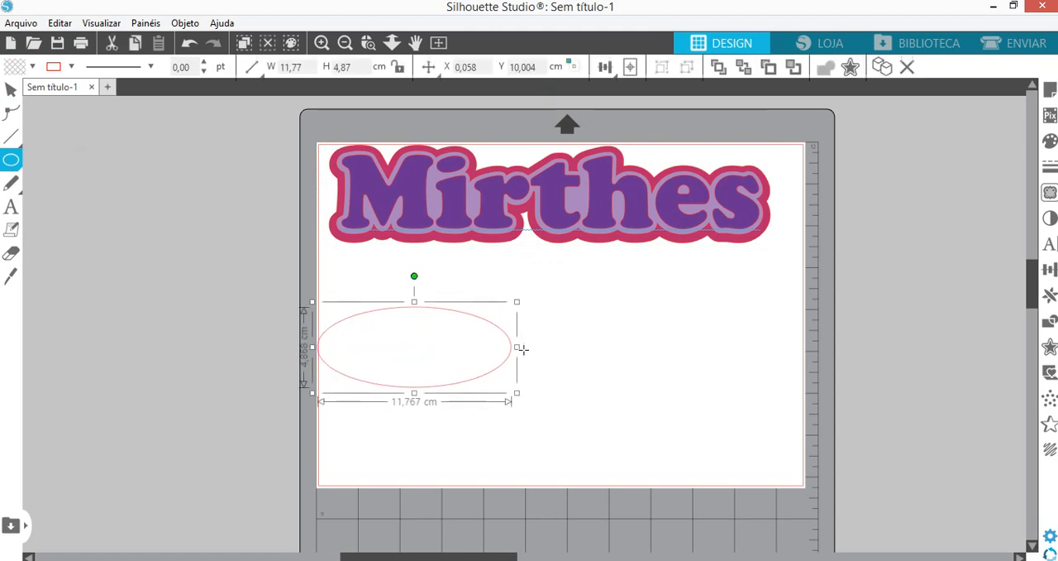
drag(517, 348, 593, 352)
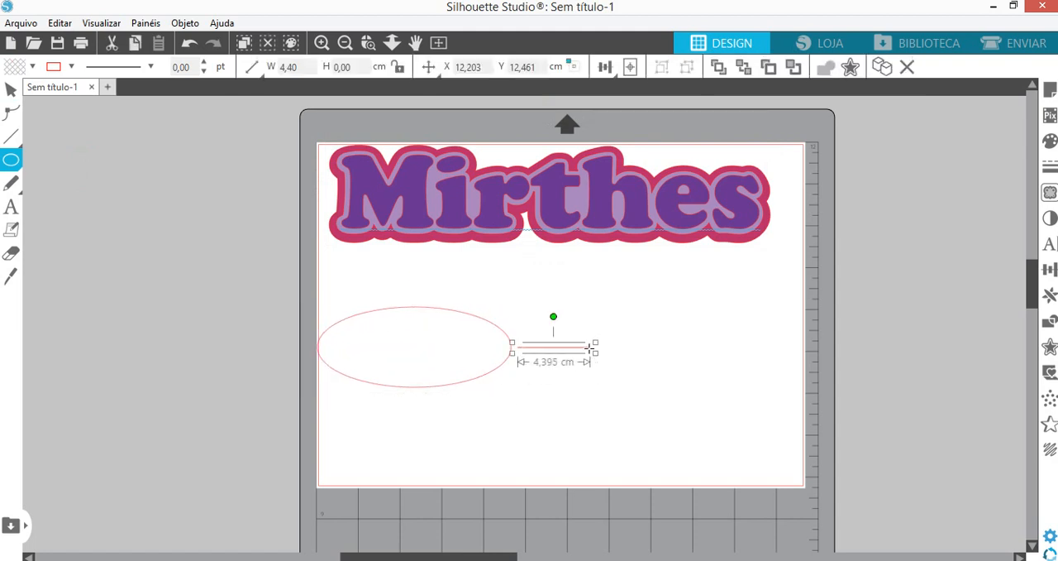
click(10, 89)
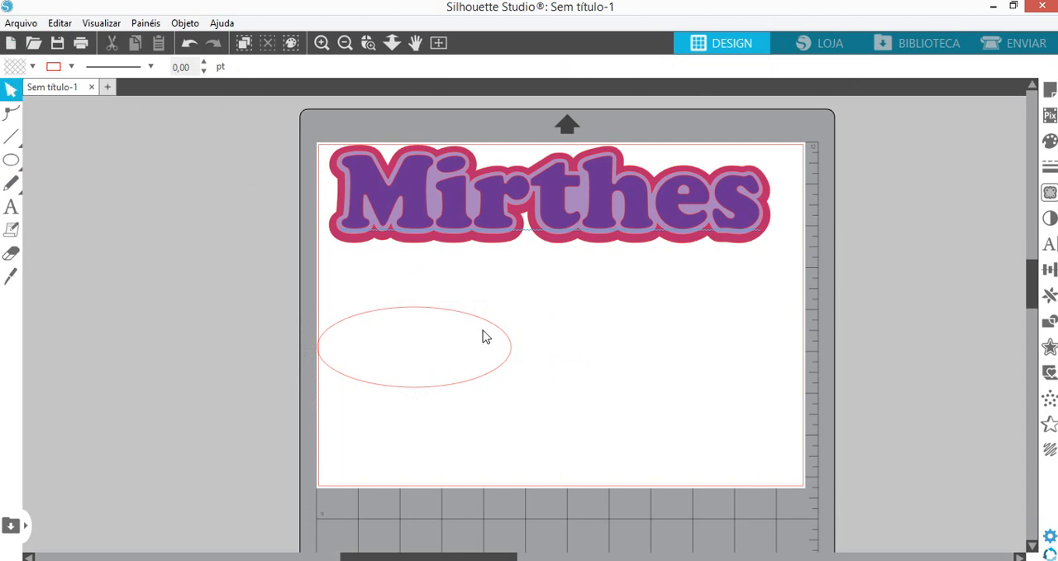
- Centre the ellipse below the name and enlarge it to about 22.6 cm wide and 7.2 cm high
drag(482, 323, 719, 335)
click(617, 344)
drag(406, 333, 383, 329)
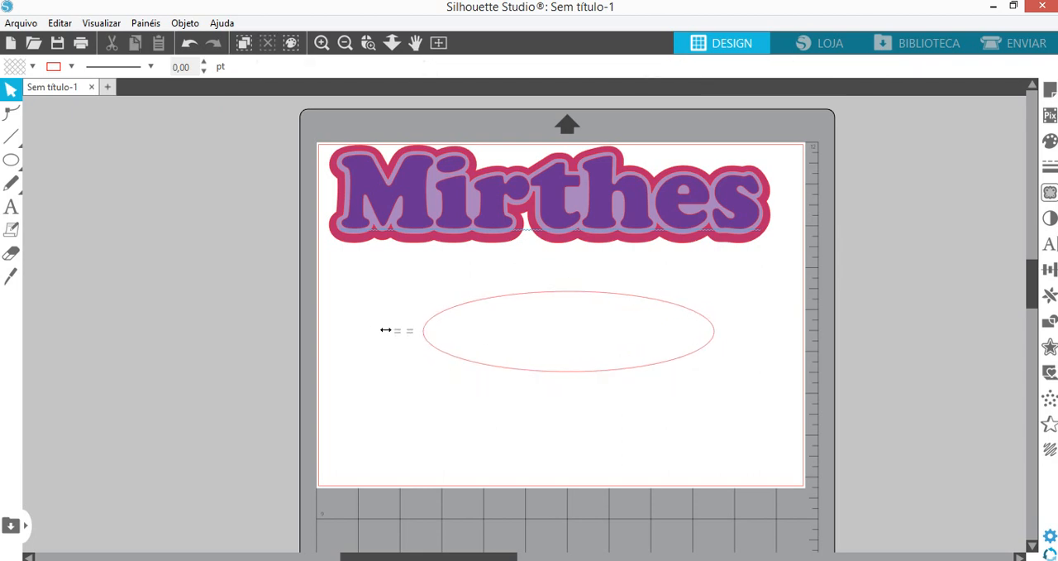
click(424, 339)
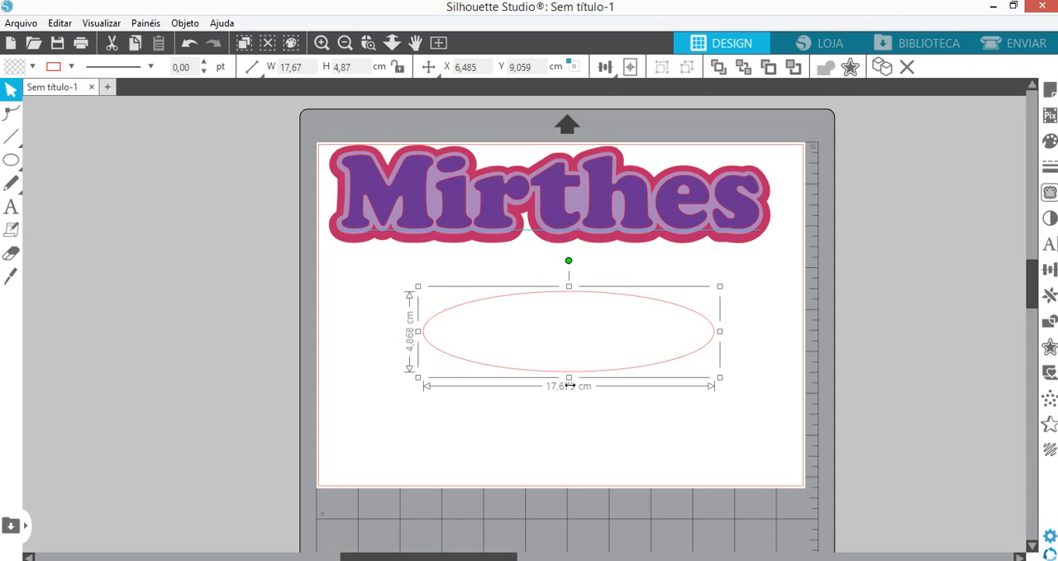
drag(417, 330, 387, 334)
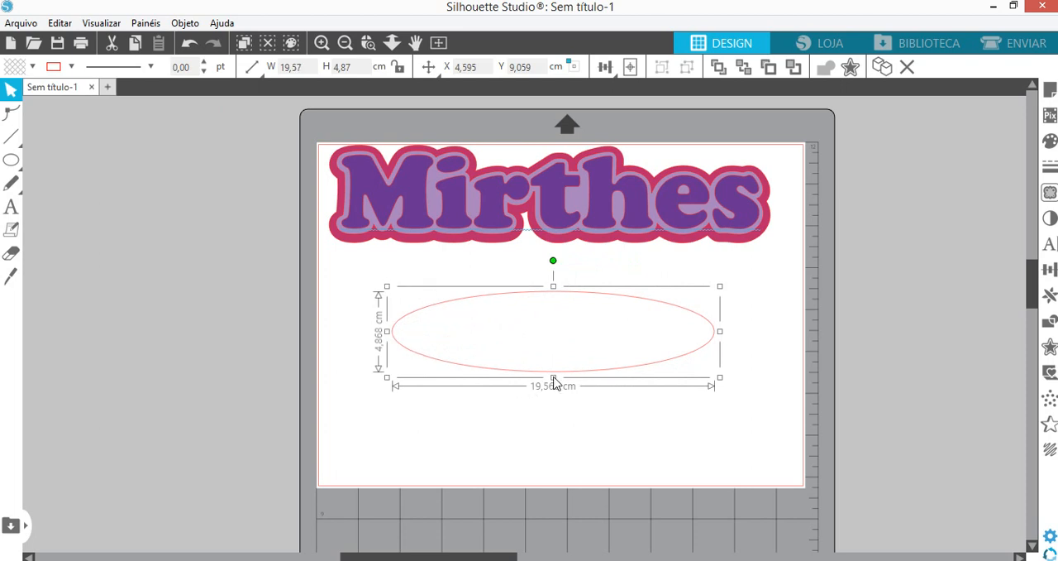
drag(555, 381, 554, 418)
drag(725, 359, 769, 359)
drag(563, 418, 551, 406)
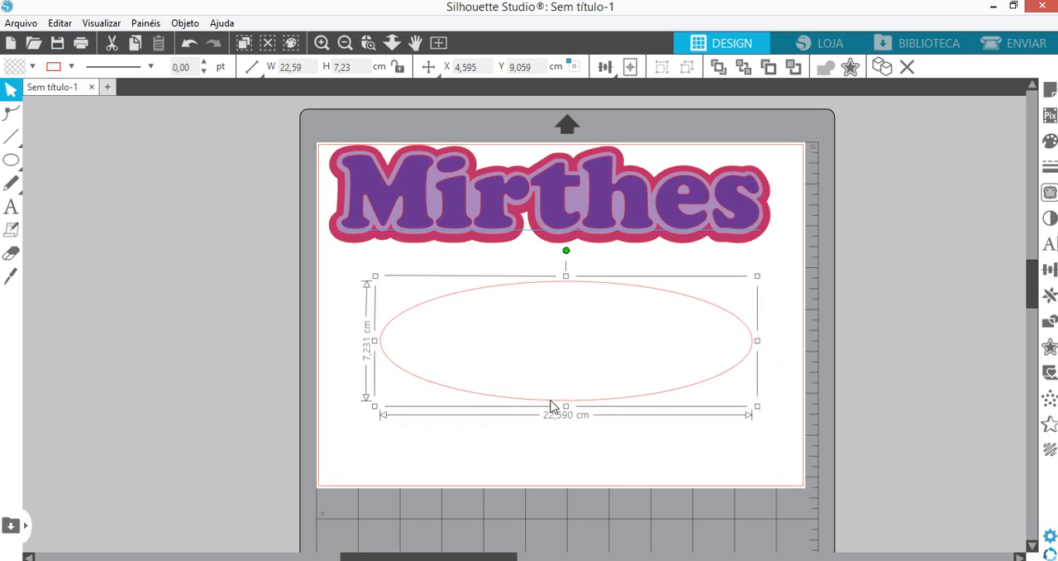
- Draw a narrow vertical rectangle about 0.7 cm wide and 12.6 cm high beside the page, and duplicate it
click(28, 162)
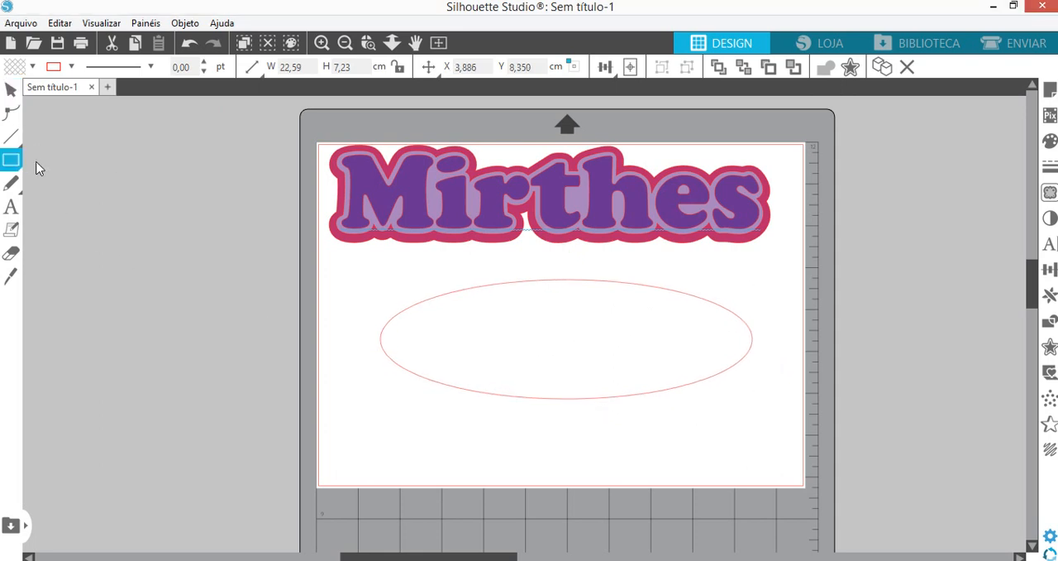
mouse_move(179, 301)
mouse_down()
mouse_move(177, 385)
mouse_move(190, 395)
mouse_up()
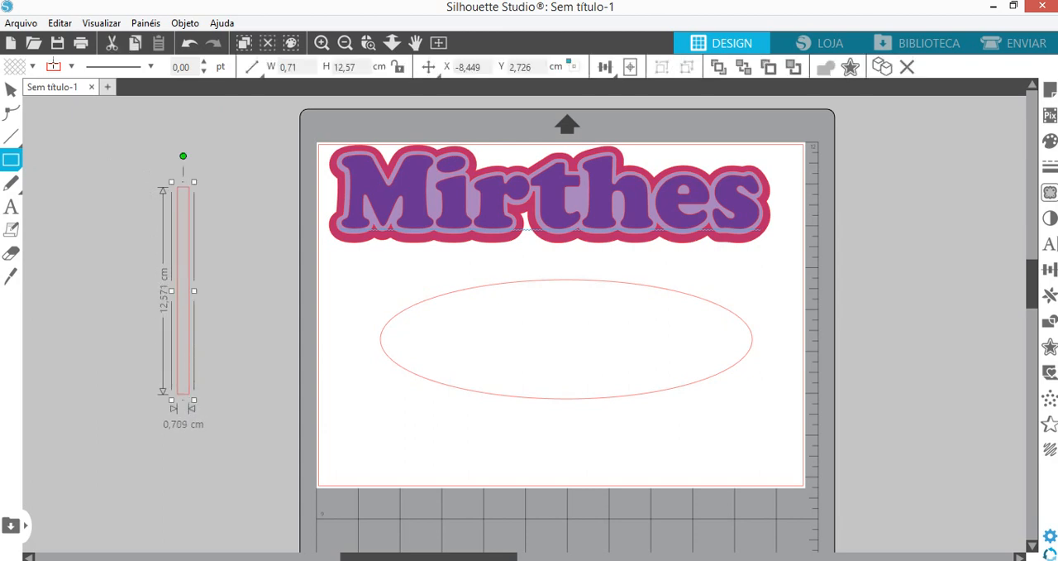
click(13, 92)
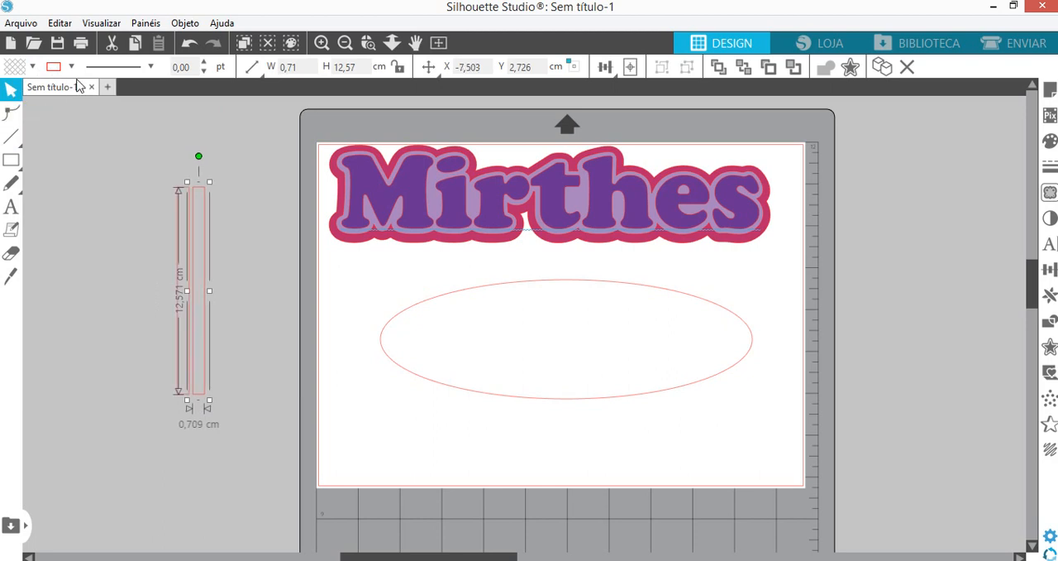
- Place the duplicate rectangle across the ellipse's upper edge and scale it down to about 0.44 by 7.72 cm
drag(202, 218, 486, 171)
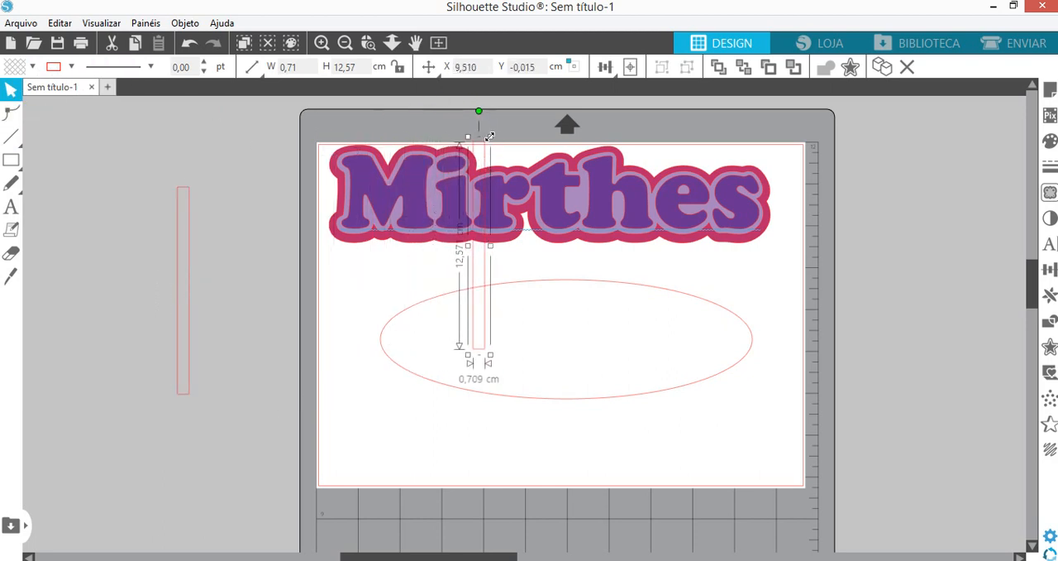
drag(491, 135, 461, 216)
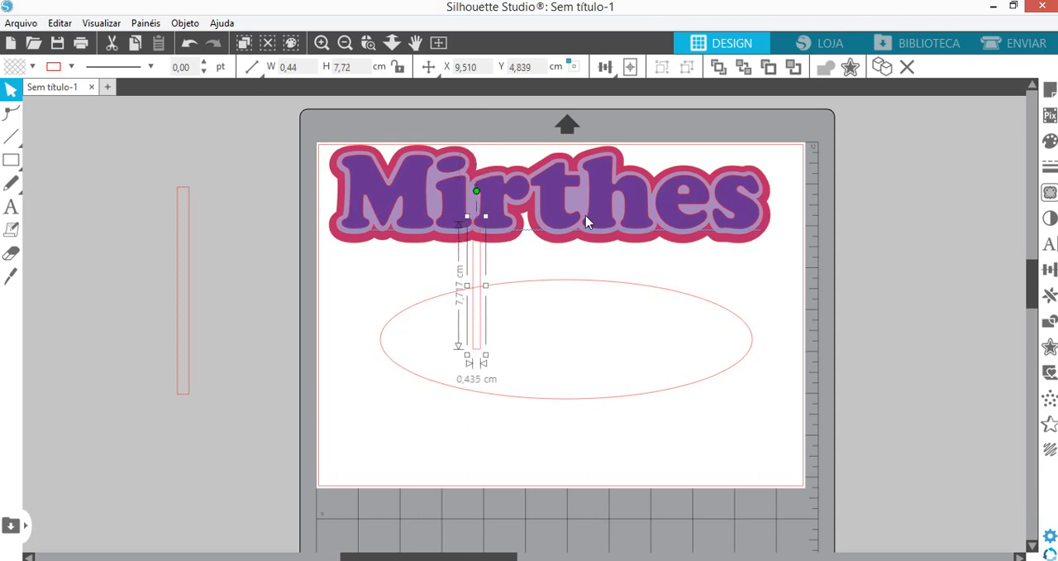
- Move the name and its two outlines up off the page
drag(590, 239, 555, 153)
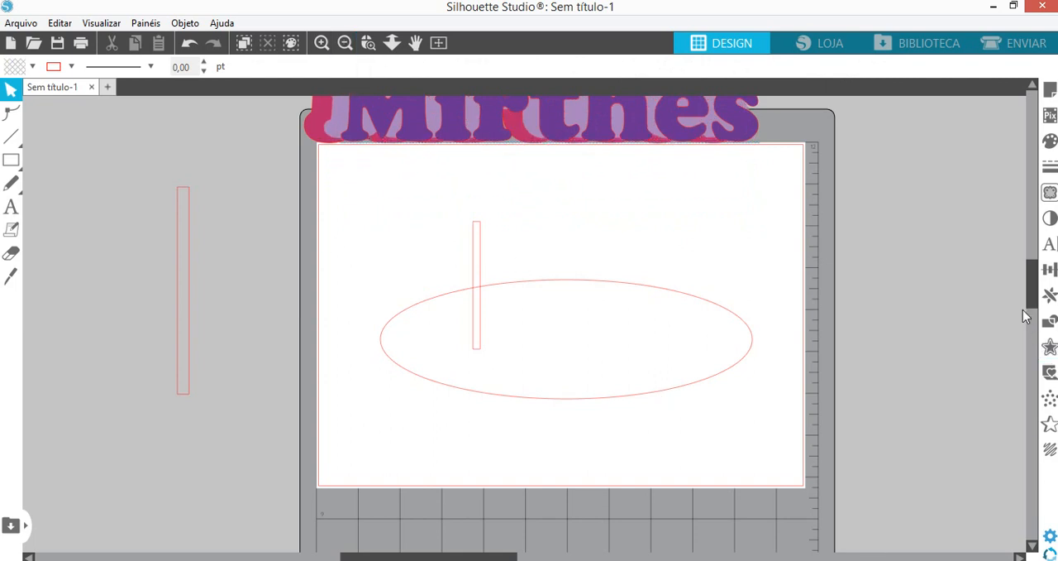
- Duplicate the short bar and place the copy across the ellipse's upper edge on its right half
drag(1033, 303, 1035, 291)
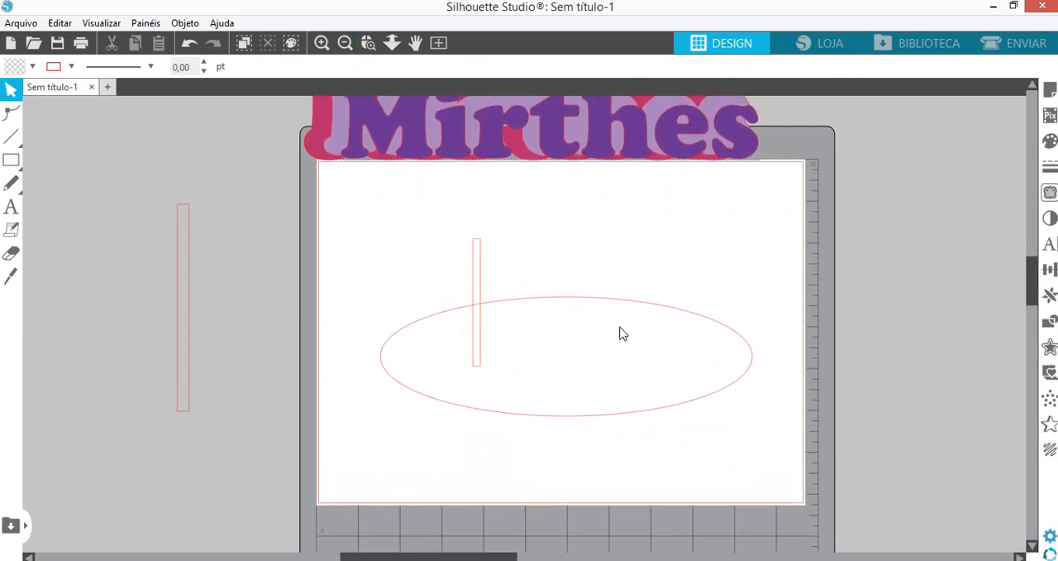
click(477, 324)
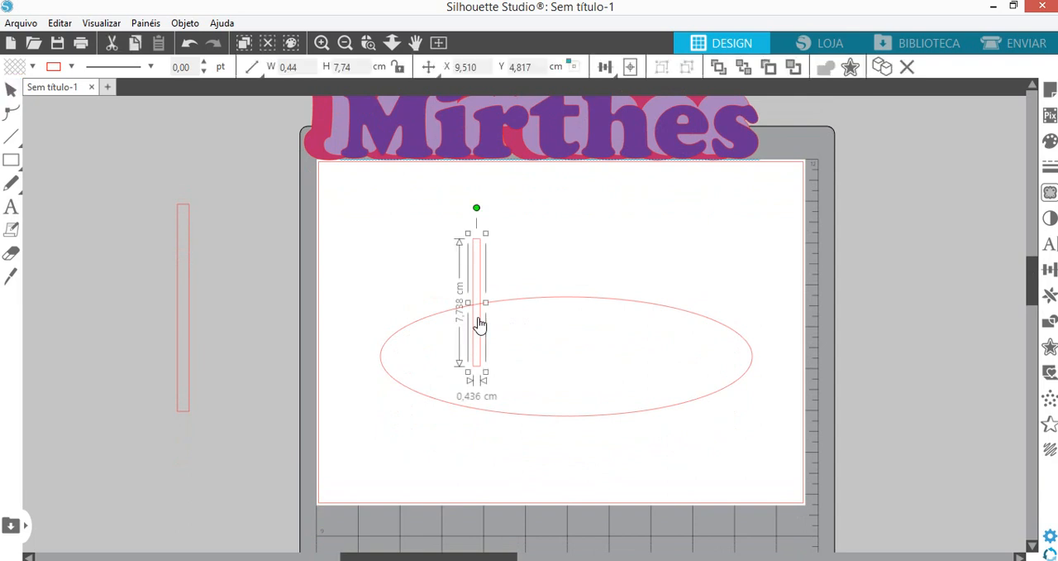
drag(481, 324, 659, 330)
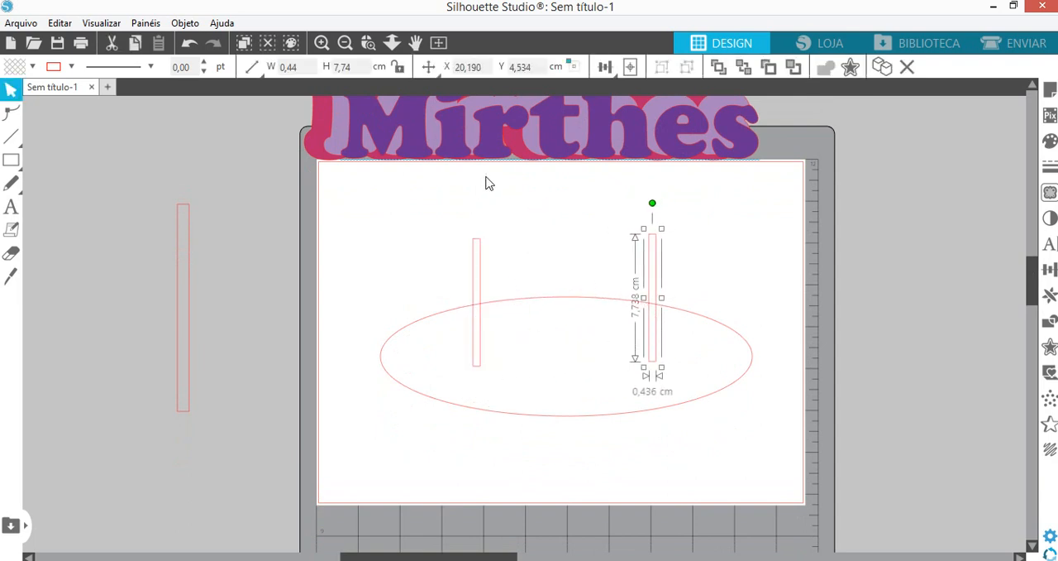
- Move the pink outline, the lilac outline and the purple name back onto the page, stacked over the tops of the bars
drag(520, 158, 558, 251)
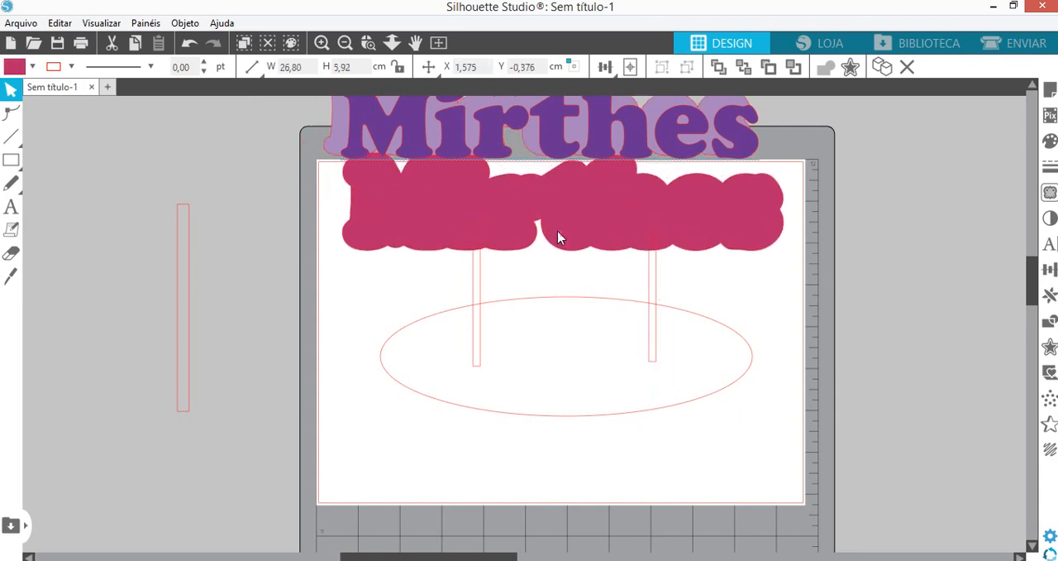
drag(532, 144, 556, 229)
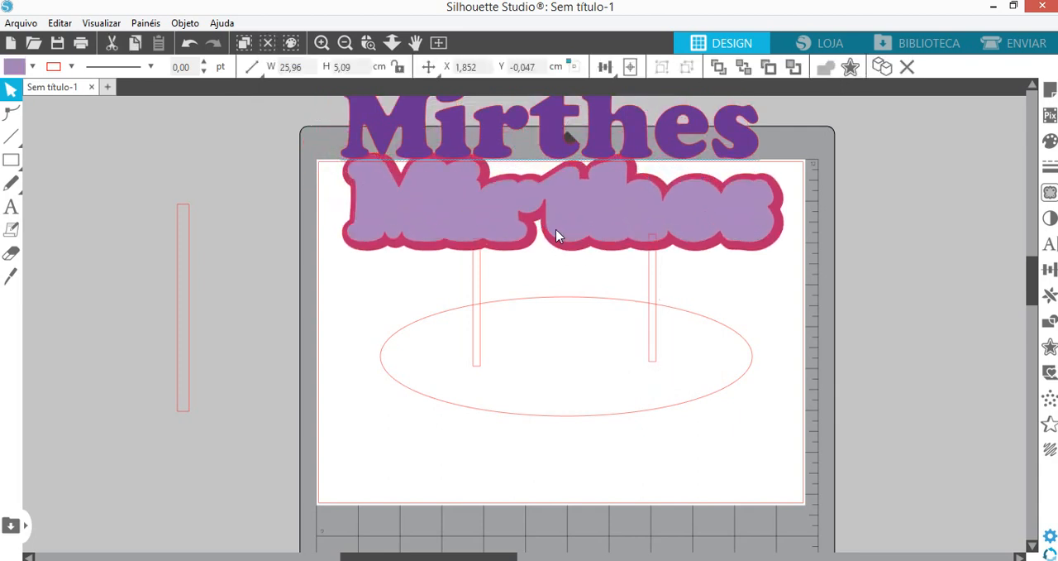
drag(500, 147, 512, 221)
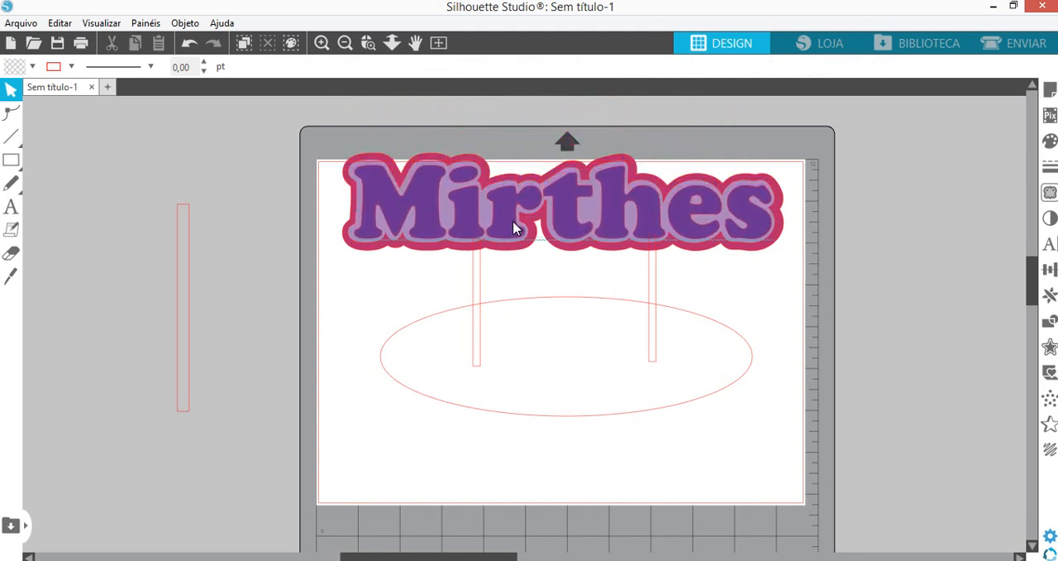
- Narrow the ellipse to about 20.7 cm wide and centre it slightly lower beneath the layered name
click(652, 420)
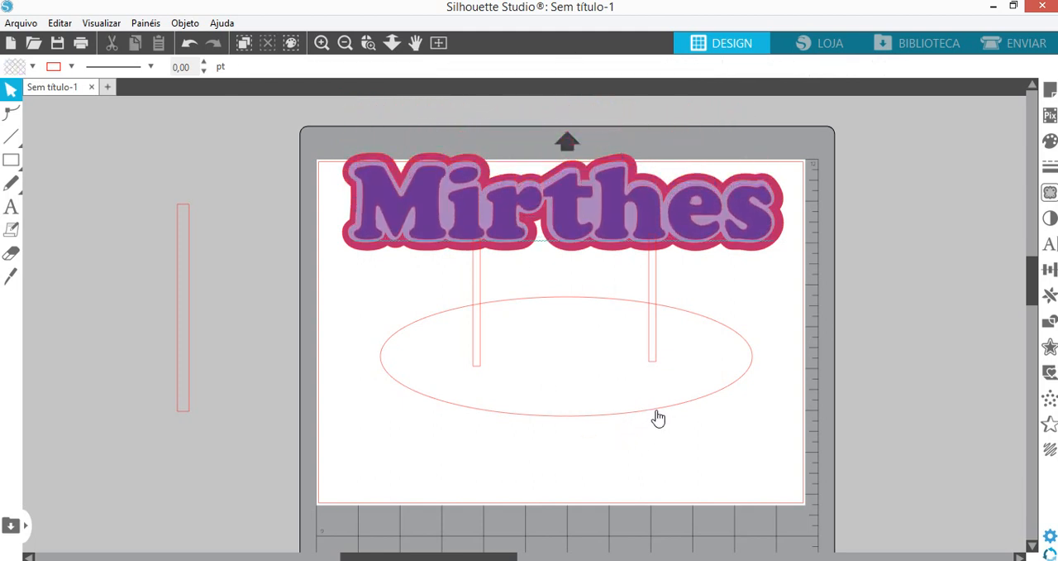
click(455, 404)
drag(374, 356, 405, 331)
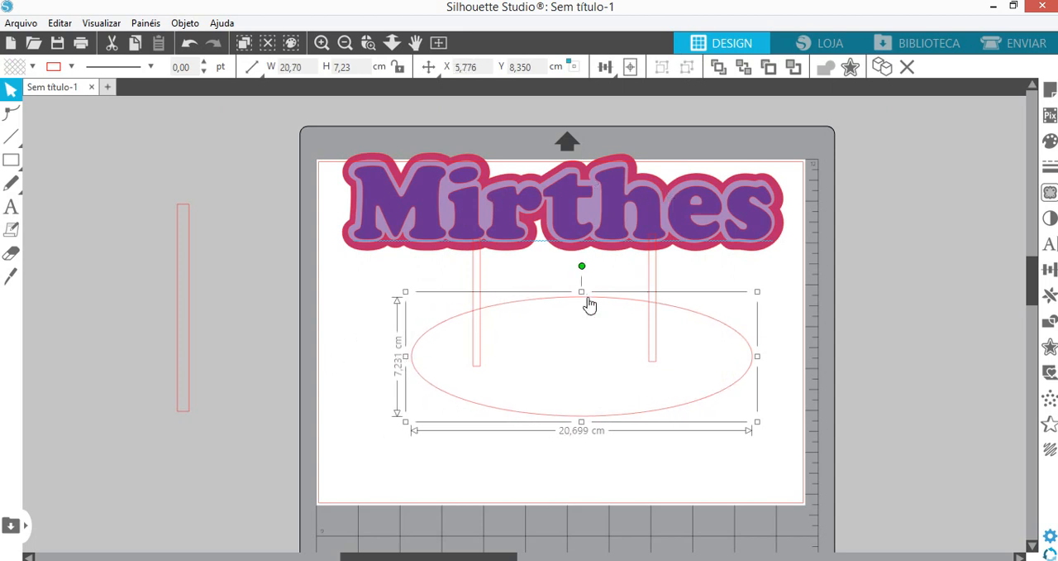
click(699, 475)
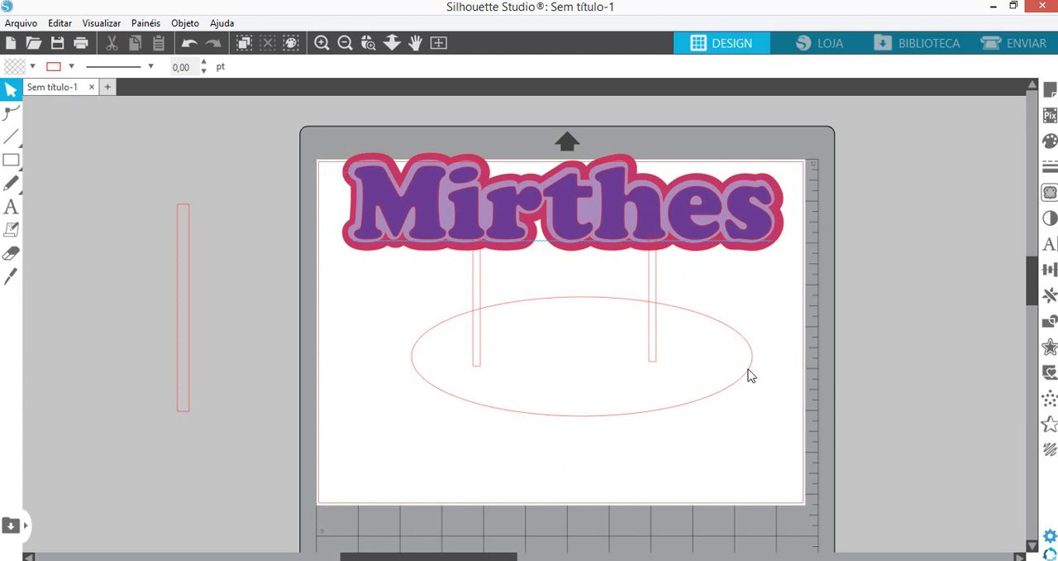
drag(748, 369, 732, 382)
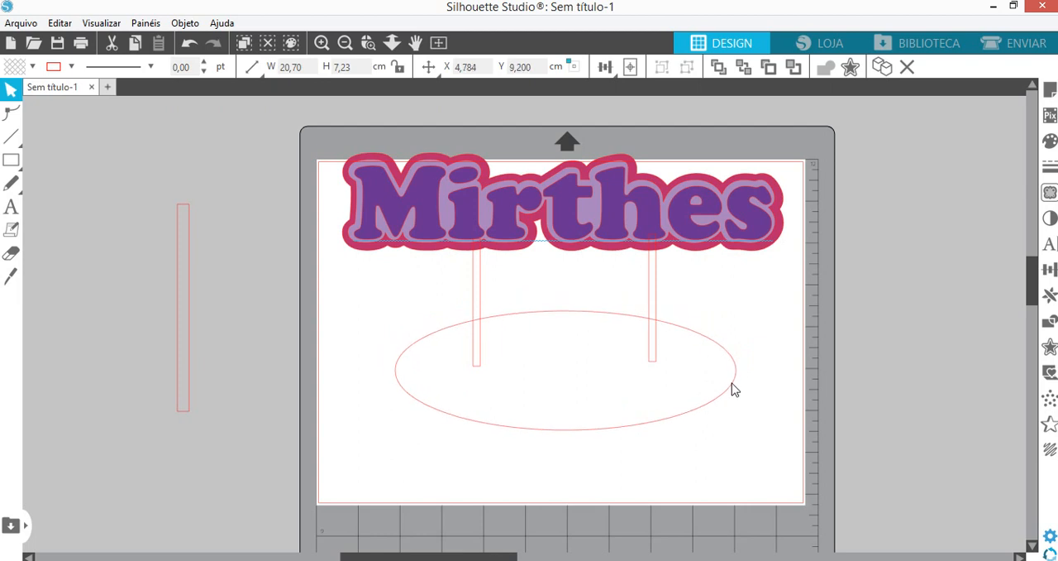
click(735, 390)
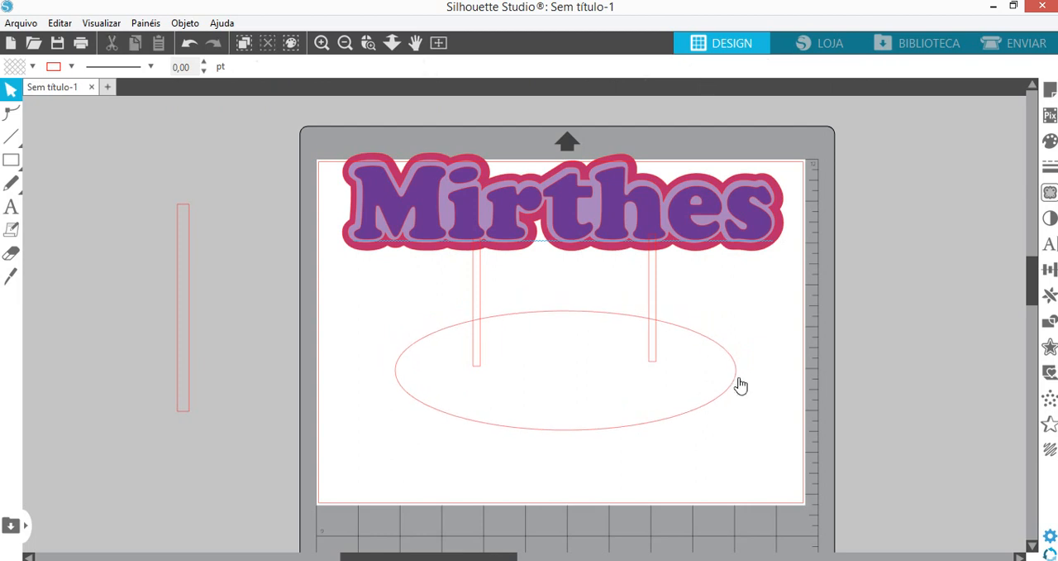
click(737, 385)
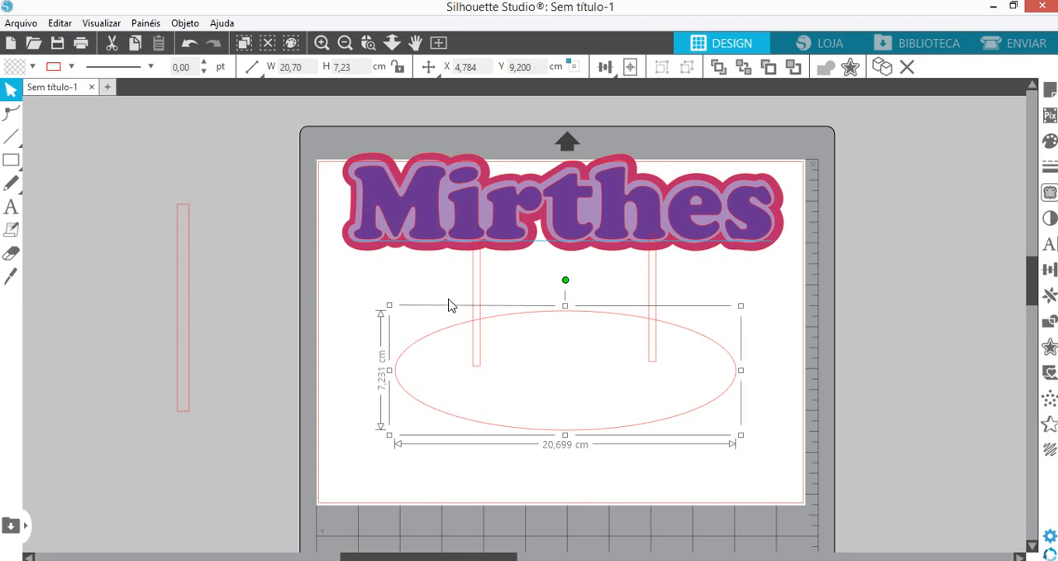
- Delete the two short bars and the ellipse below the name
click(336, 149)
click(355, 210)
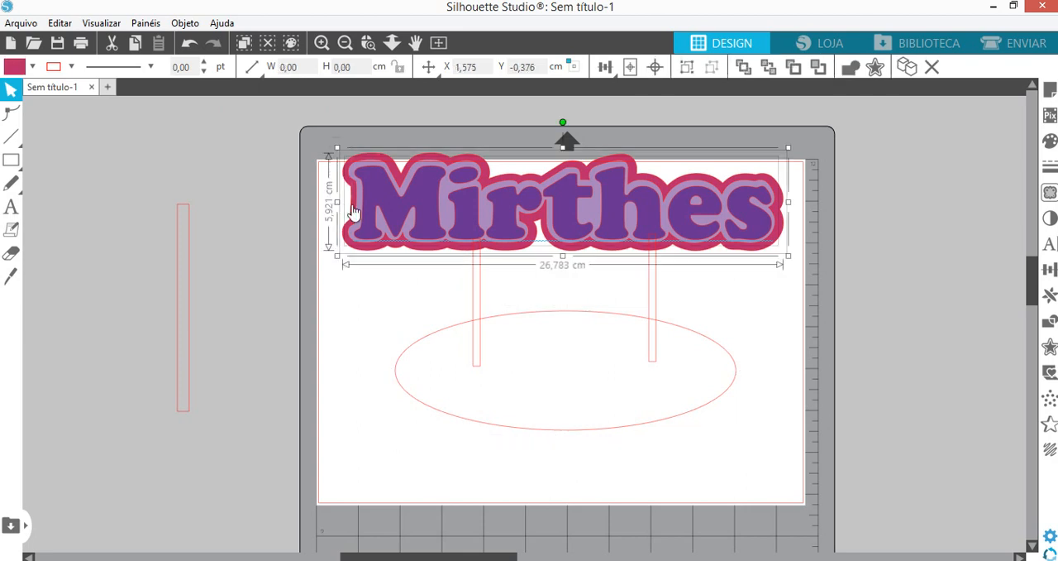
click(654, 338)
key(Delete)
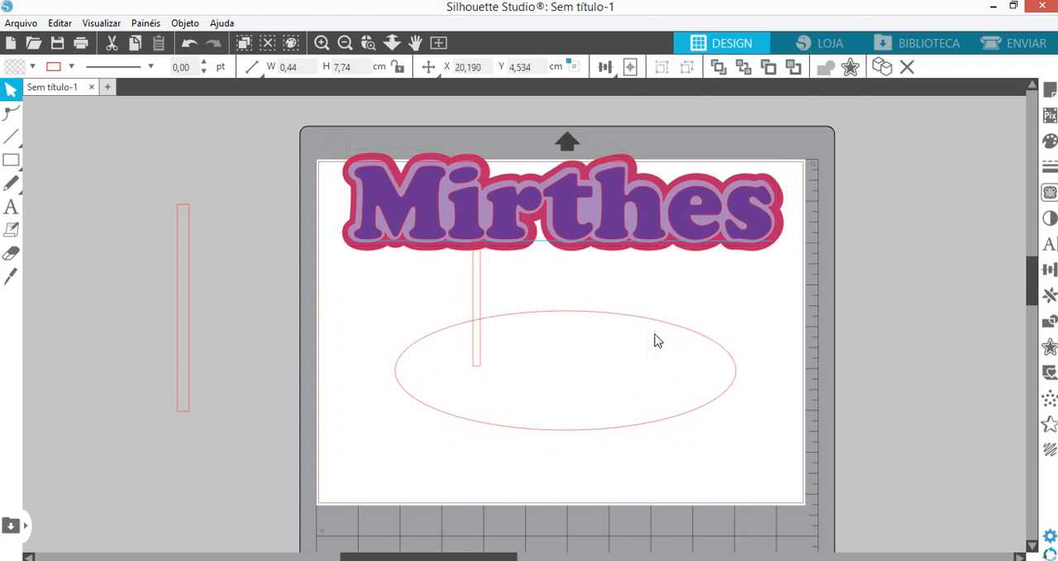
click(478, 339)
key(Delete)
click(503, 319)
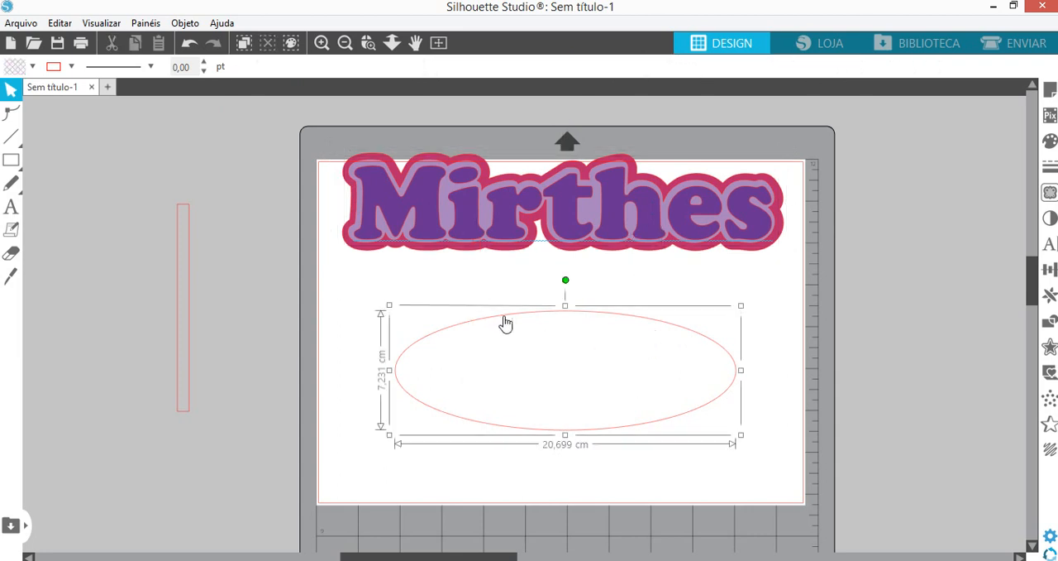
key(Delete)
- Move the name together with its two outlines down so they sit centred in the upper half of the page
drag(325, 141, 847, 311)
drag(569, 237, 559, 282)
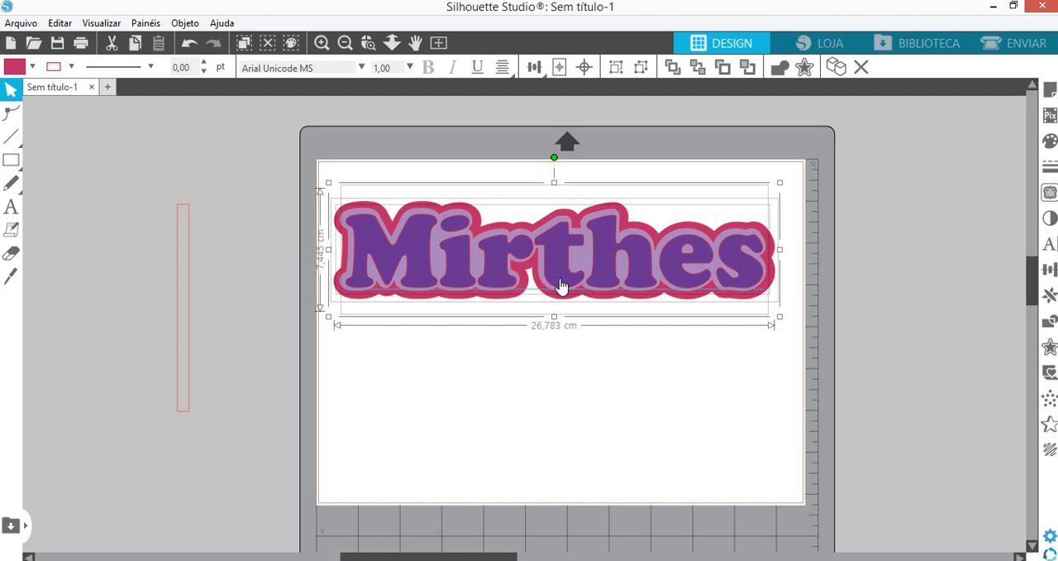
drag(560, 284, 574, 262)
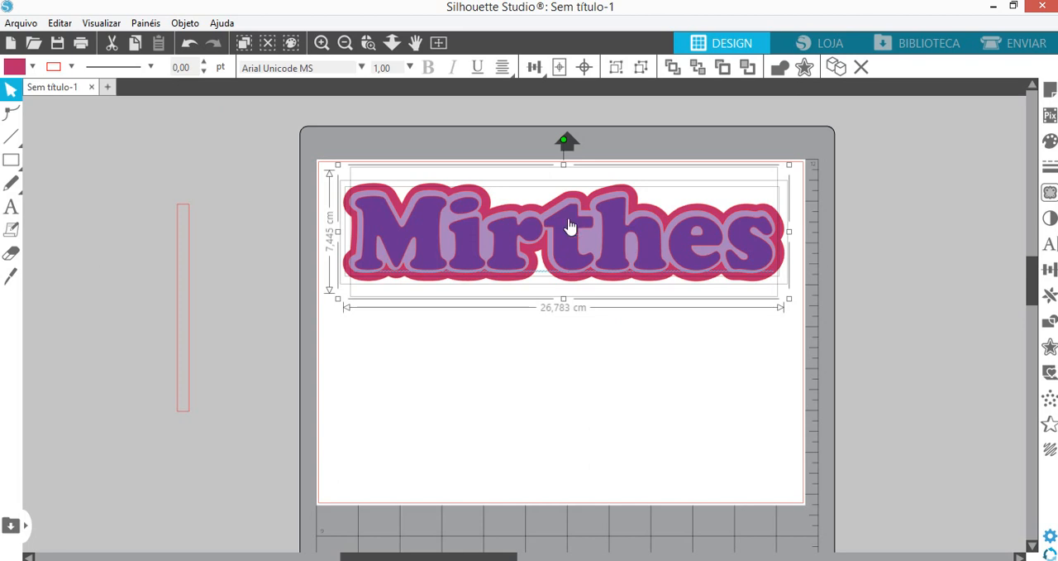
- Duplicate the tall bar outside the page and move the copy down beside the page's left edge
click(189, 348)
key(ctrl+Right)
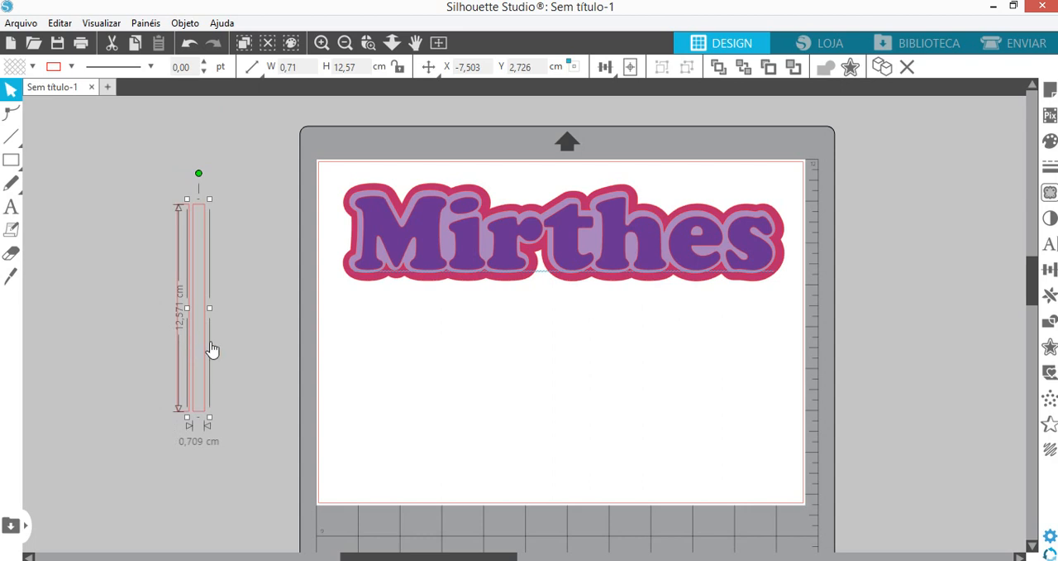
drag(205, 342, 290, 435)
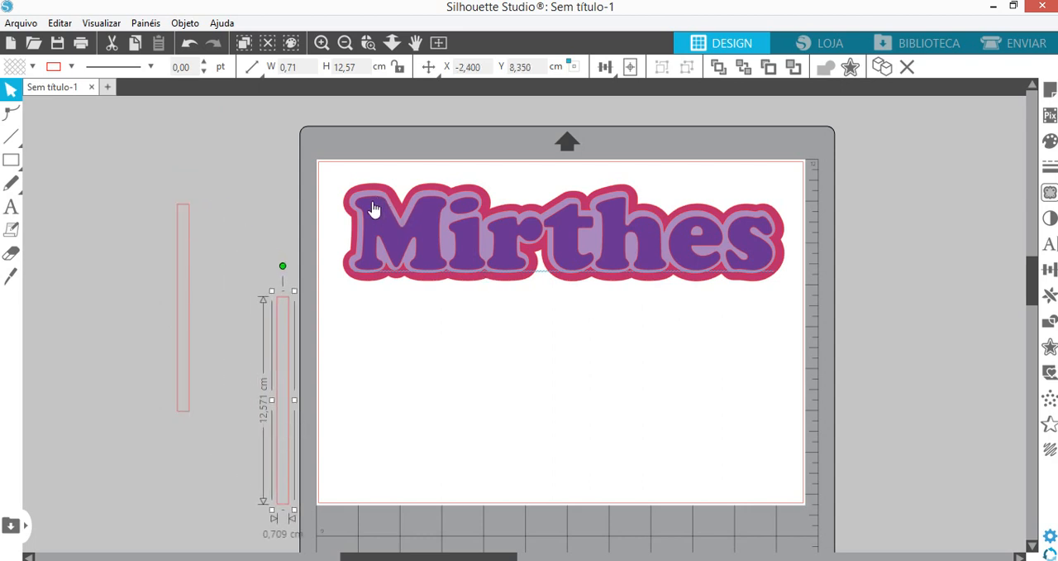
- Move the purple name and the lilac outline away to the page's right side, leaving the pink outline in place
drag(373, 209, 783, 375)
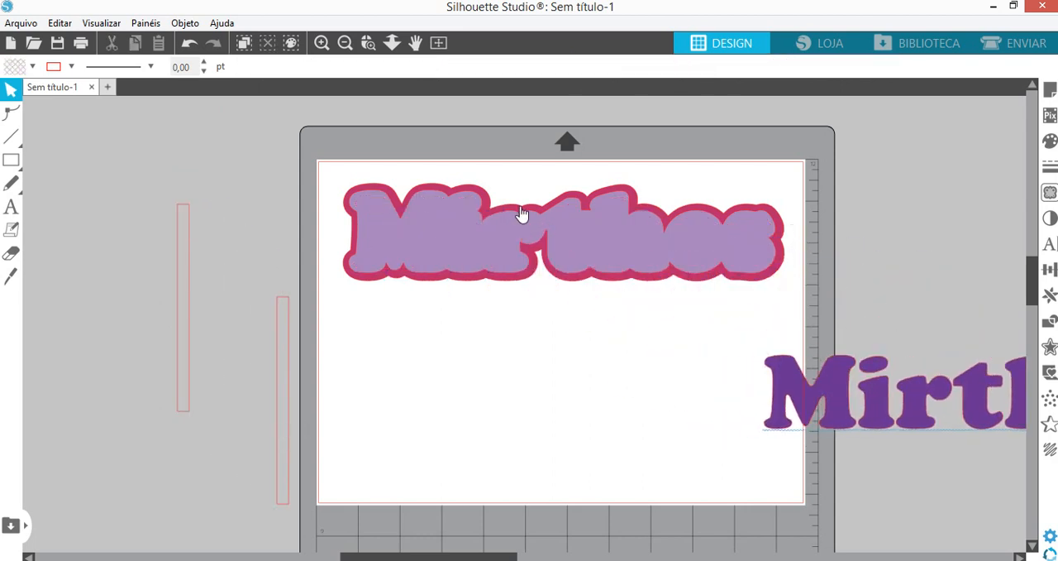
drag(522, 214, 797, 128)
mouse_move(445, 250)
mouse_down()
mouse_move(444, 265)
mouse_move(451, 257)
mouse_up()
- Place the duplicate bar overlapping the lower left part of the pink outline and fill it with black
click(272, 343)
click(278, 345)
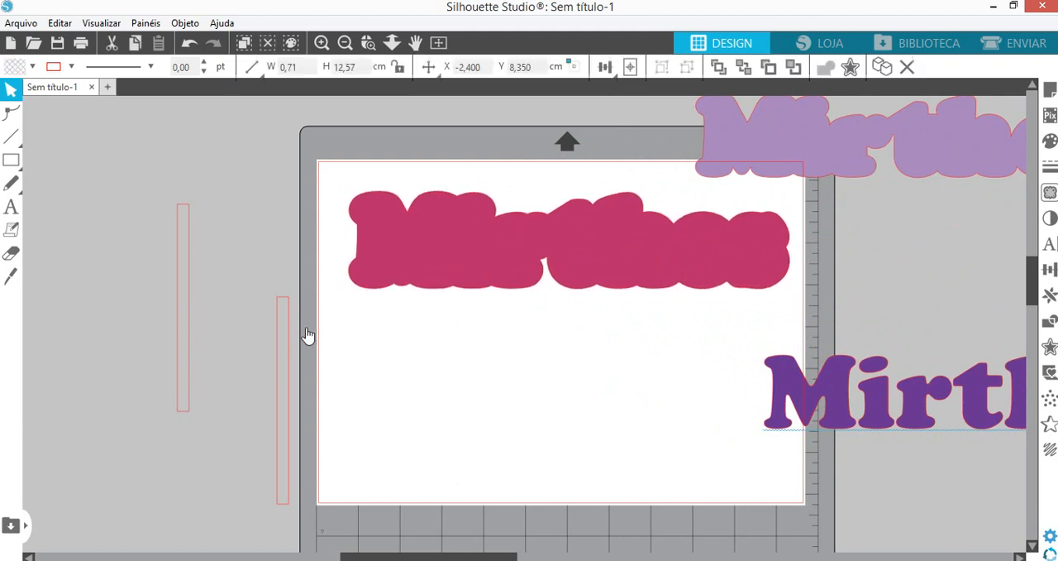
drag(307, 334, 387, 307)
click(397, 323)
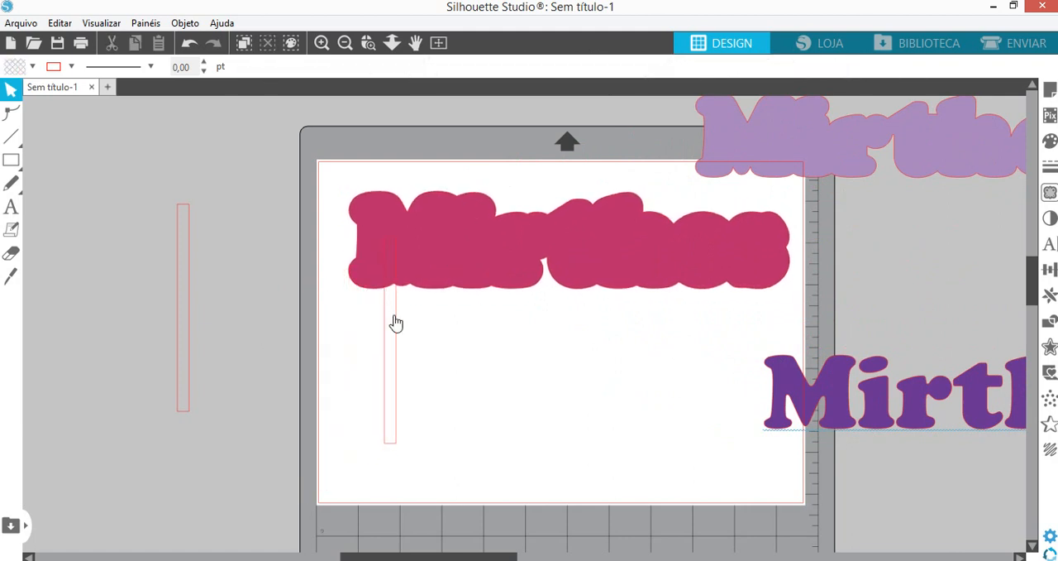
click(396, 322)
click(1050, 141)
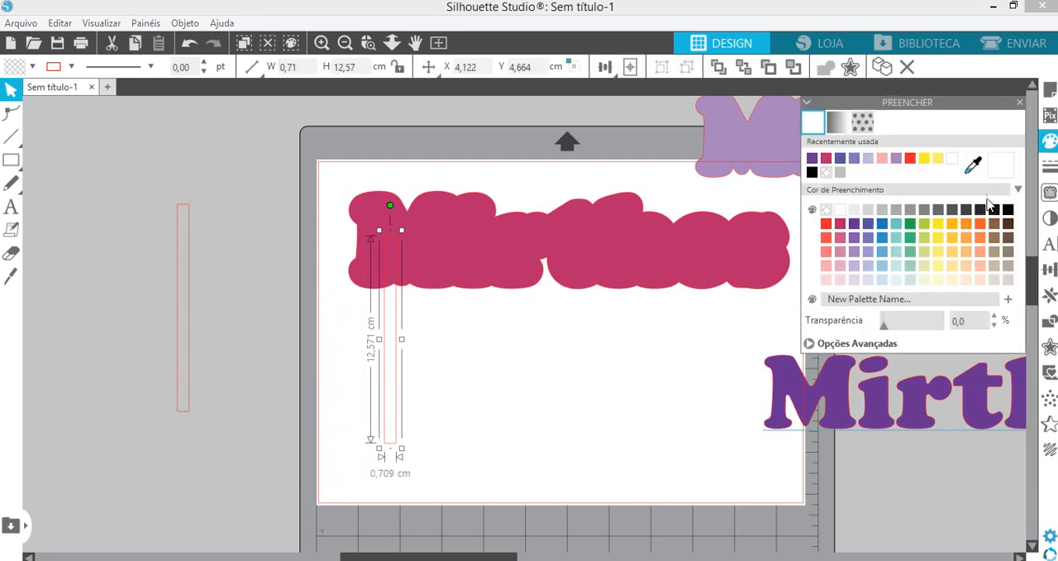
click(1008, 210)
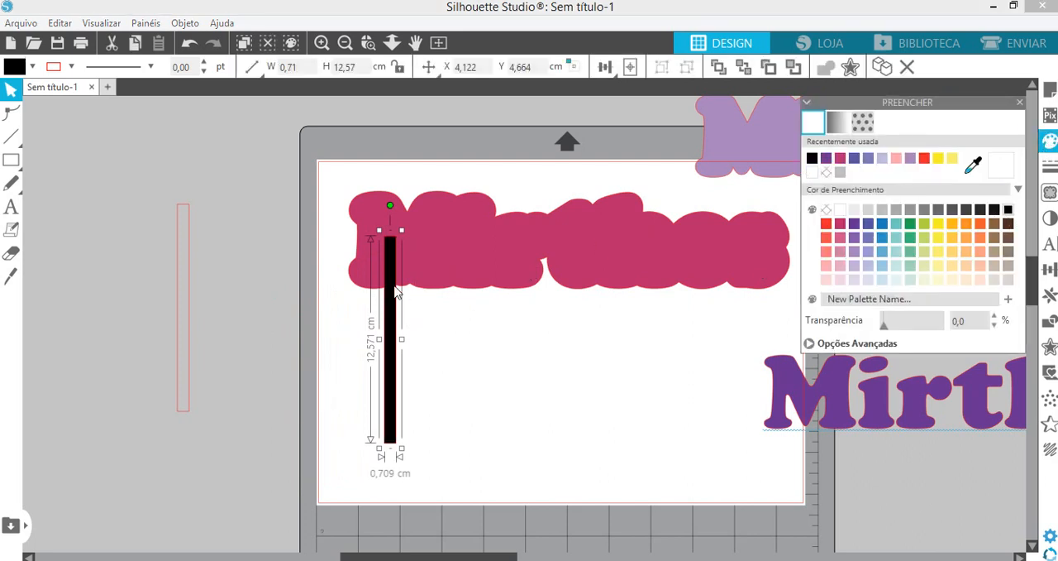
- Bring the pink outline in front of the black bar and shift the bar slightly to the right
click(444, 266)
right_click(445, 266)
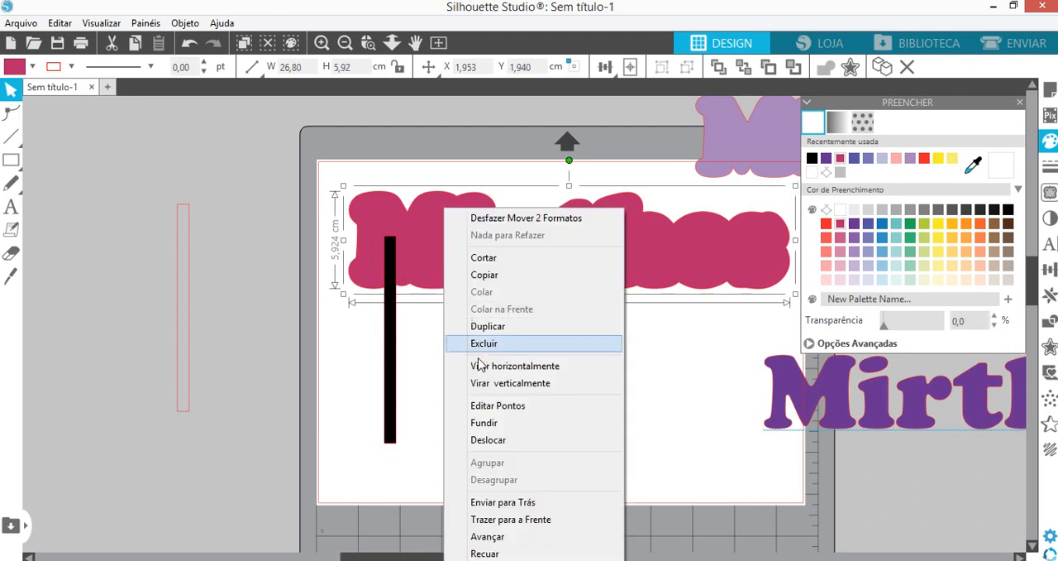
click(486, 502)
right_click(428, 276)
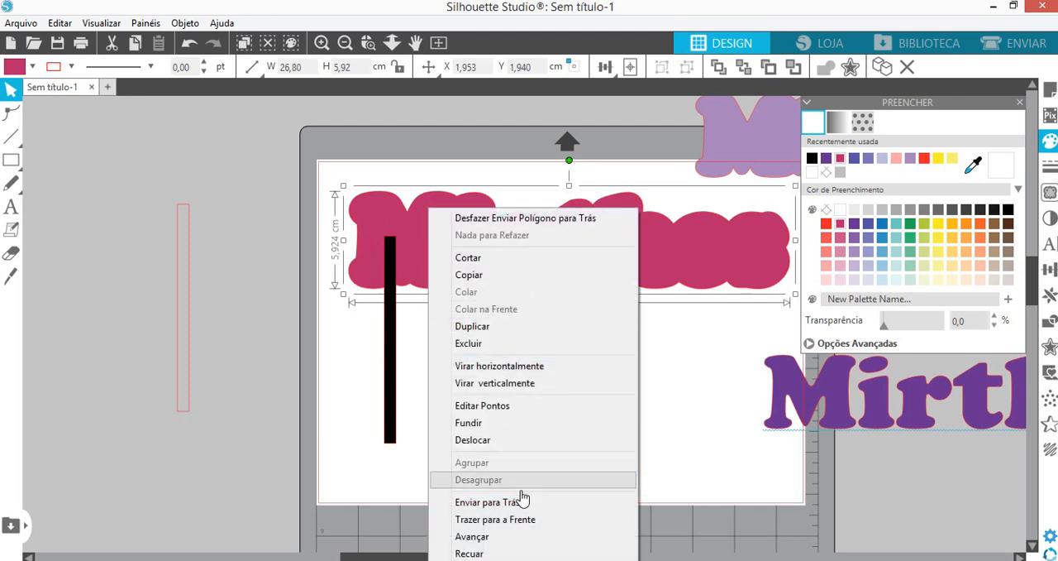
click(521, 527)
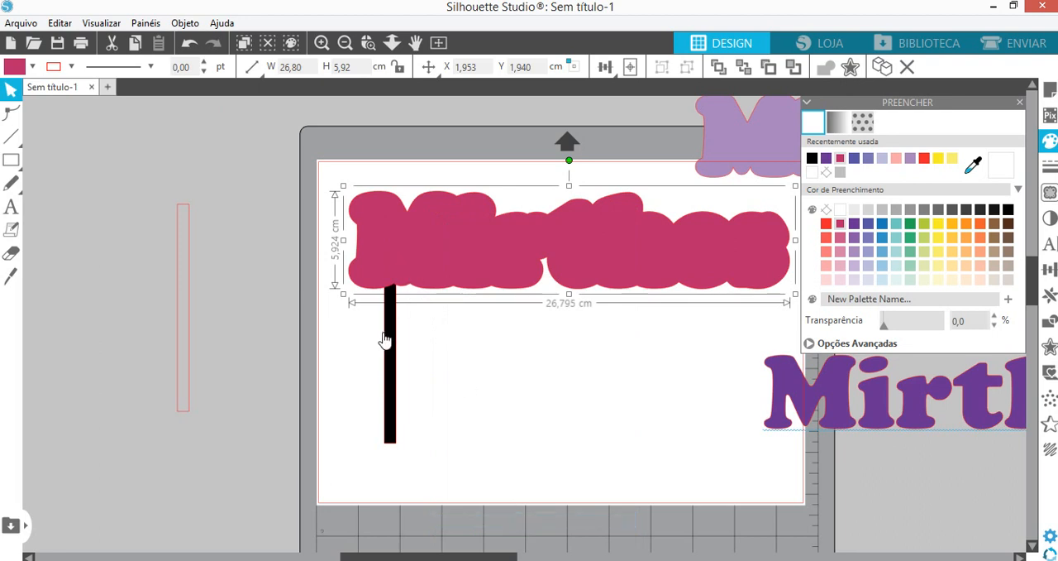
drag(384, 339, 400, 339)
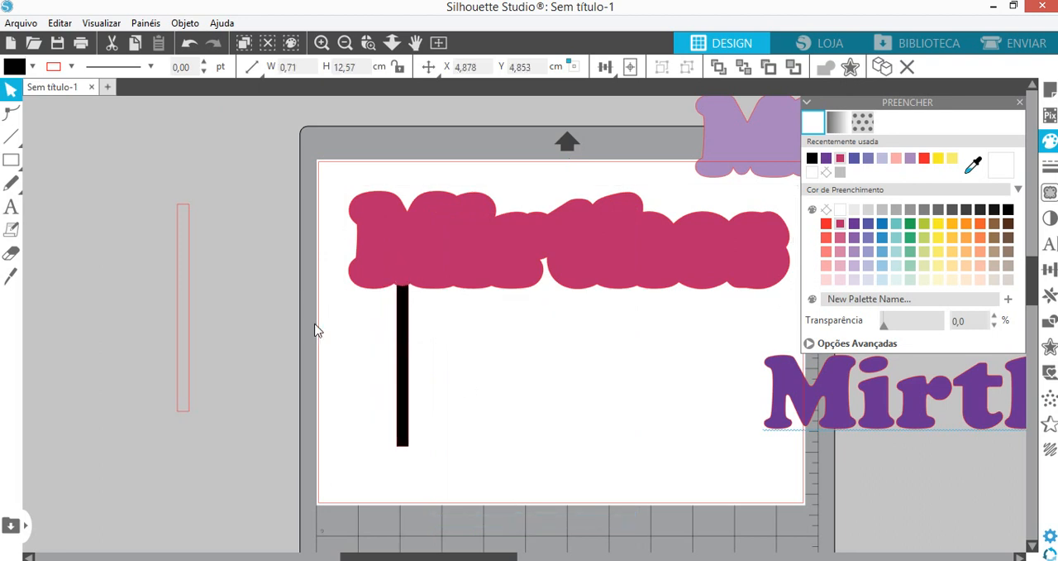
- Place the other tall bar beneath the right end of the pink outline, fill it black, and nudge the left bar outward
click(192, 299)
drag(187, 296, 588, 370)
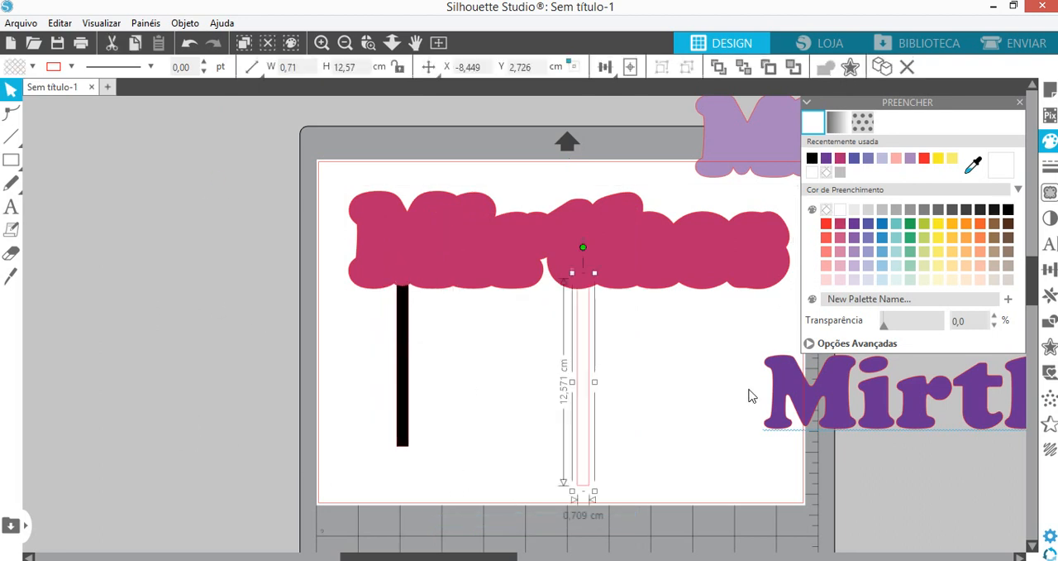
drag(749, 396, 737, 342)
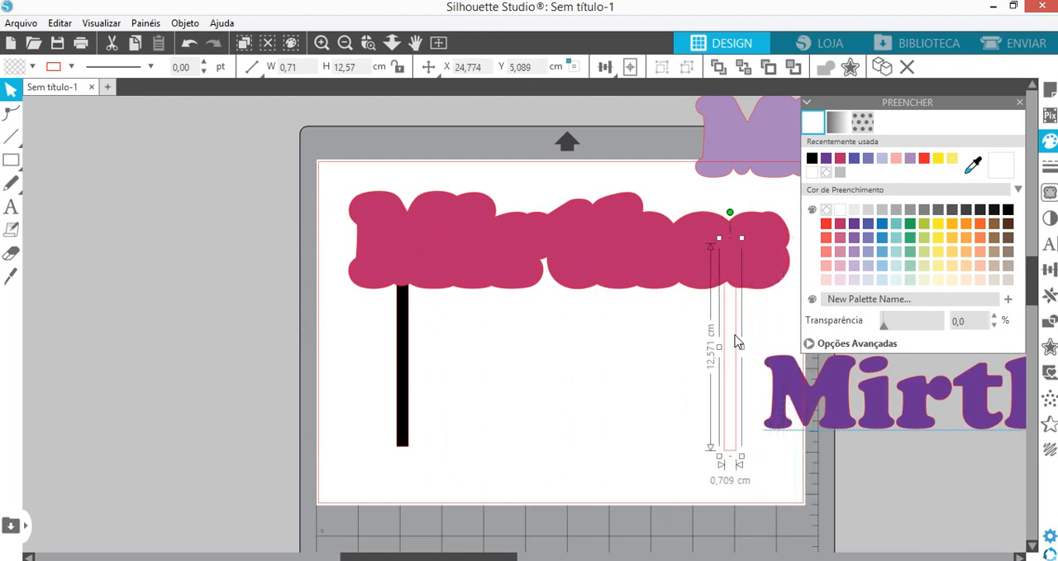
click(1009, 211)
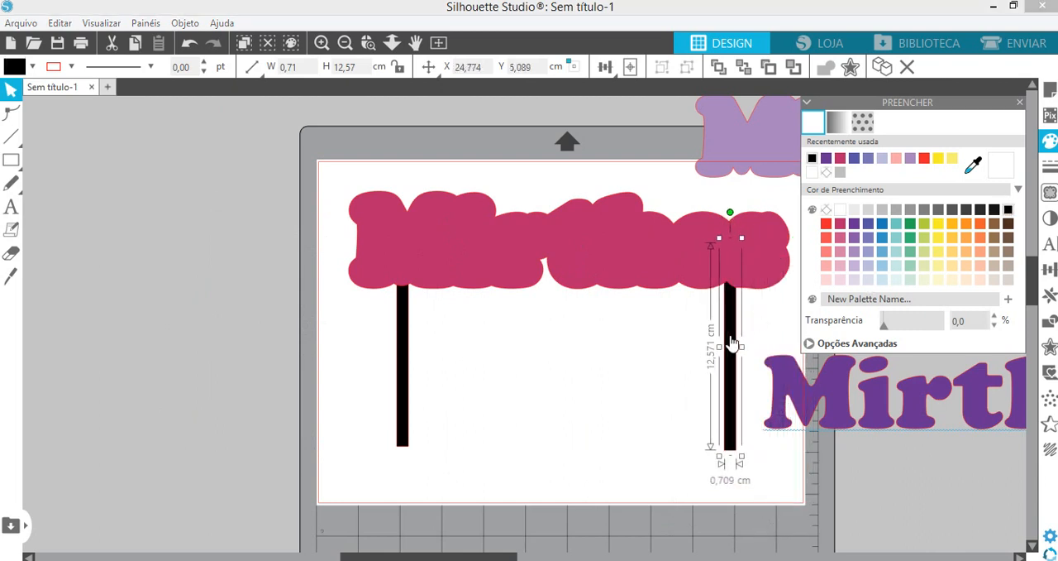
drag(732, 342, 658, 340)
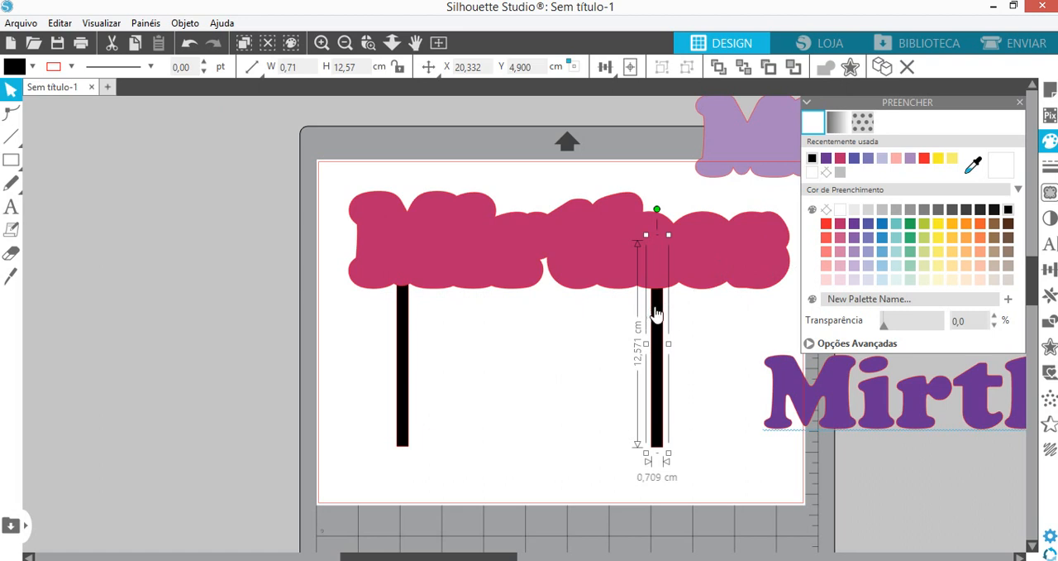
drag(660, 309, 724, 312)
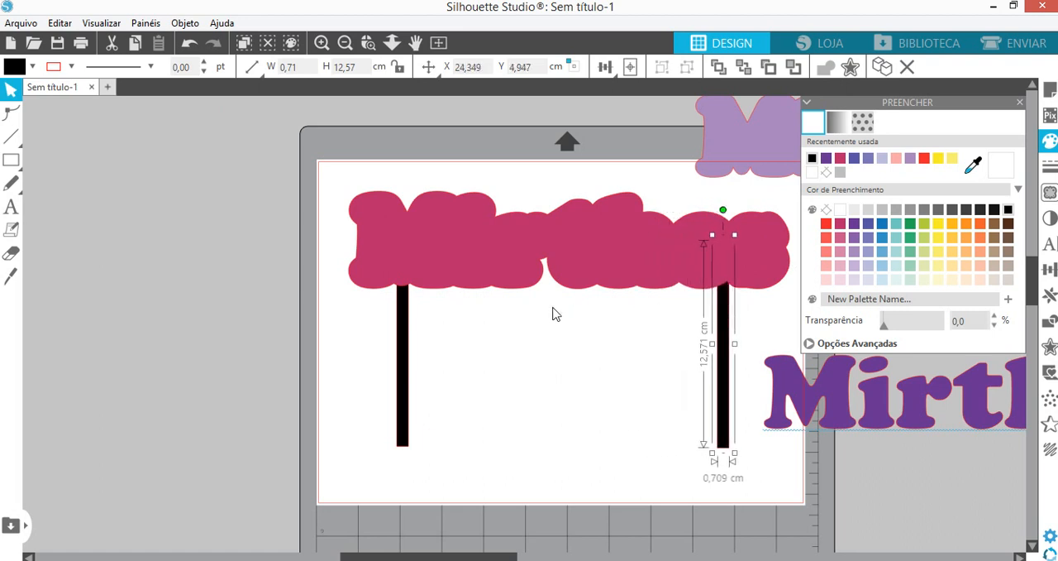
drag(406, 330, 402, 334)
- Bring the lilac outline to the front and centre it on the pink outline
drag(743, 126, 479, 309)
right_click(480, 309)
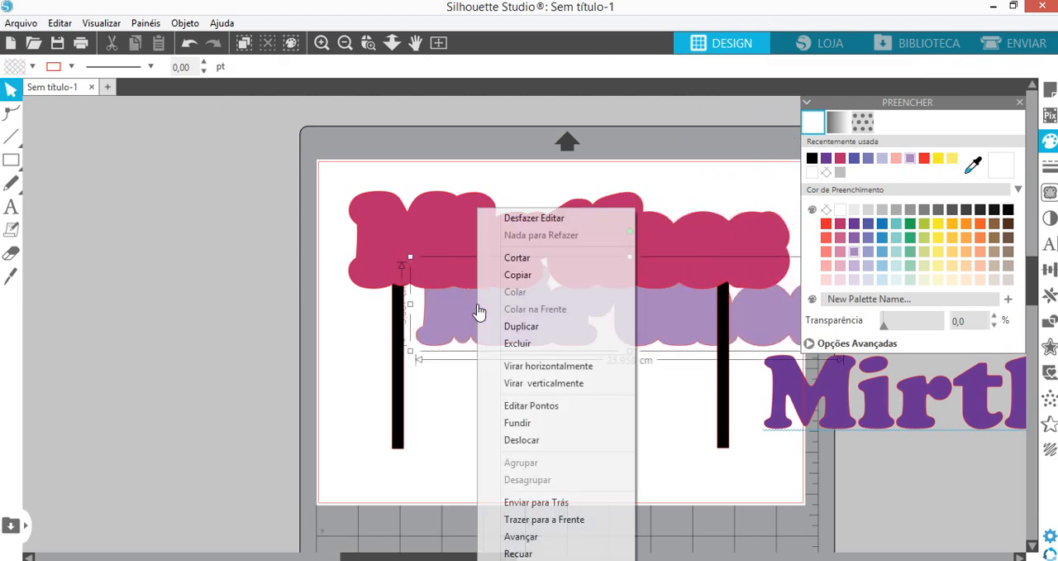
click(576, 520)
drag(531, 331, 468, 268)
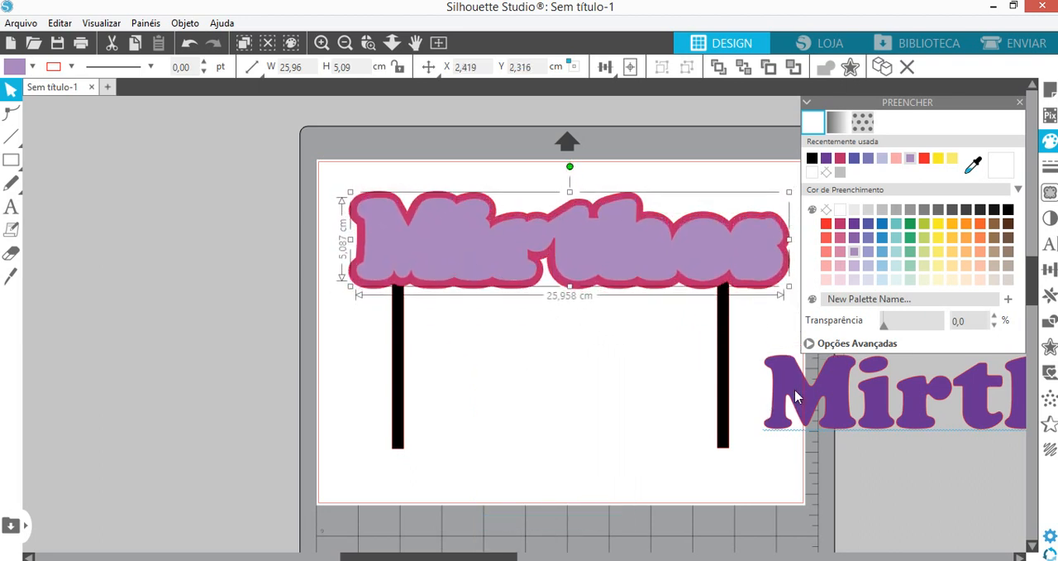
- Move the purple name onto the page, bring it to the front, and centre it on the lilac outline
drag(796, 397, 447, 320)
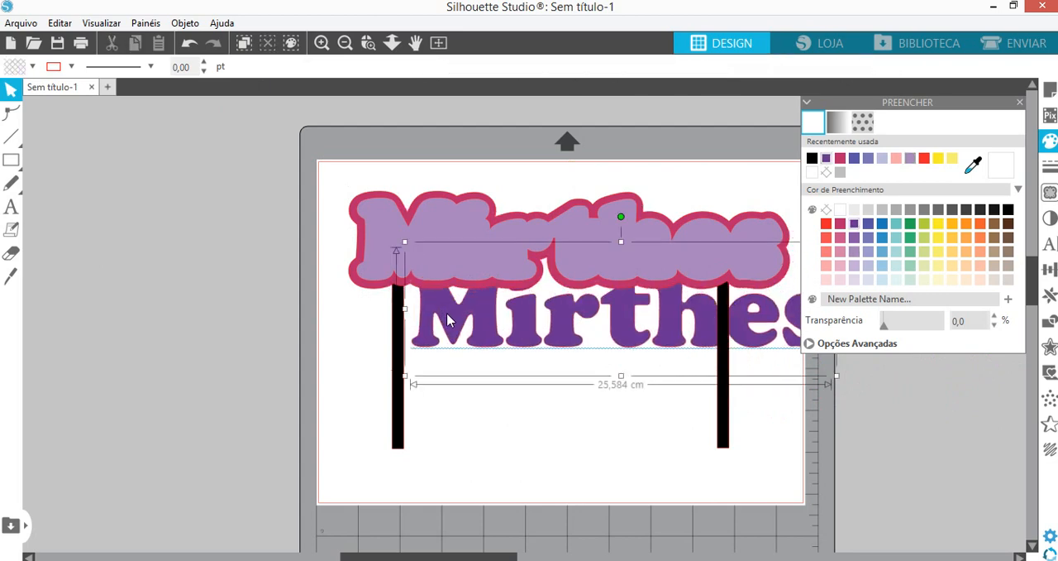
right_click(447, 321)
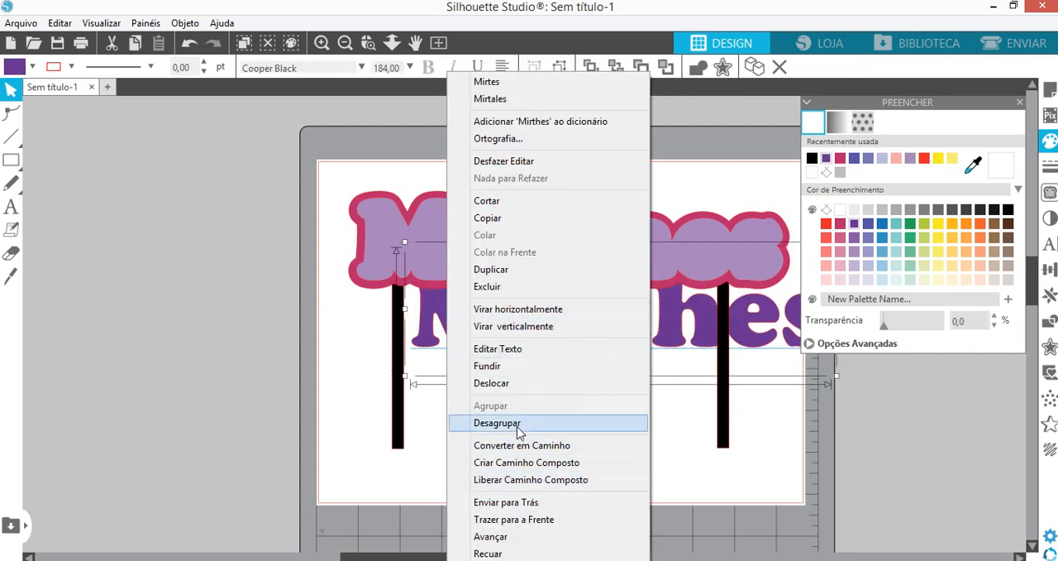
click(552, 519)
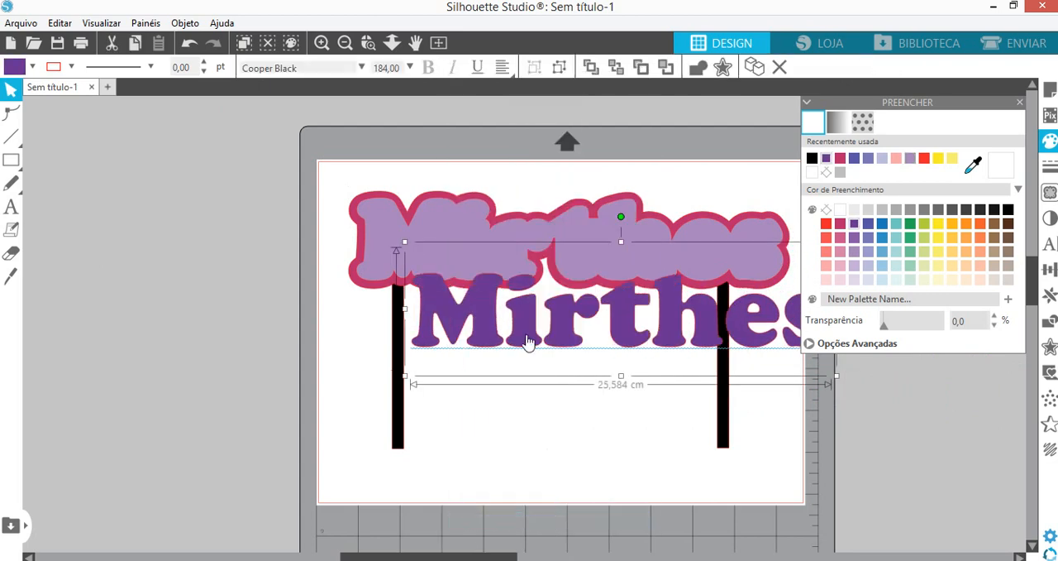
drag(528, 340, 478, 278)
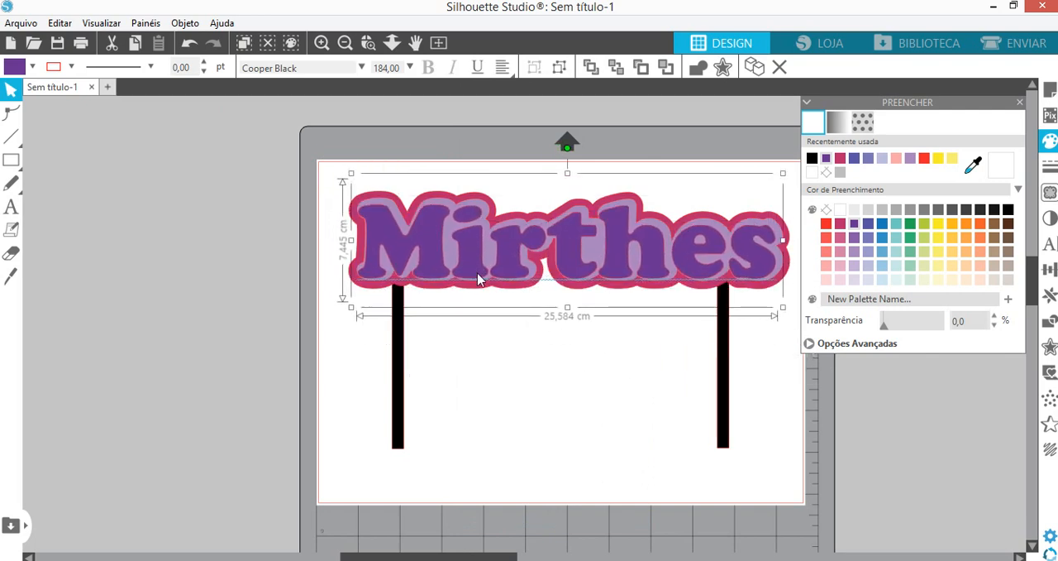
- Delete both black support bars below the layered name
click(725, 403)
key(Delete)
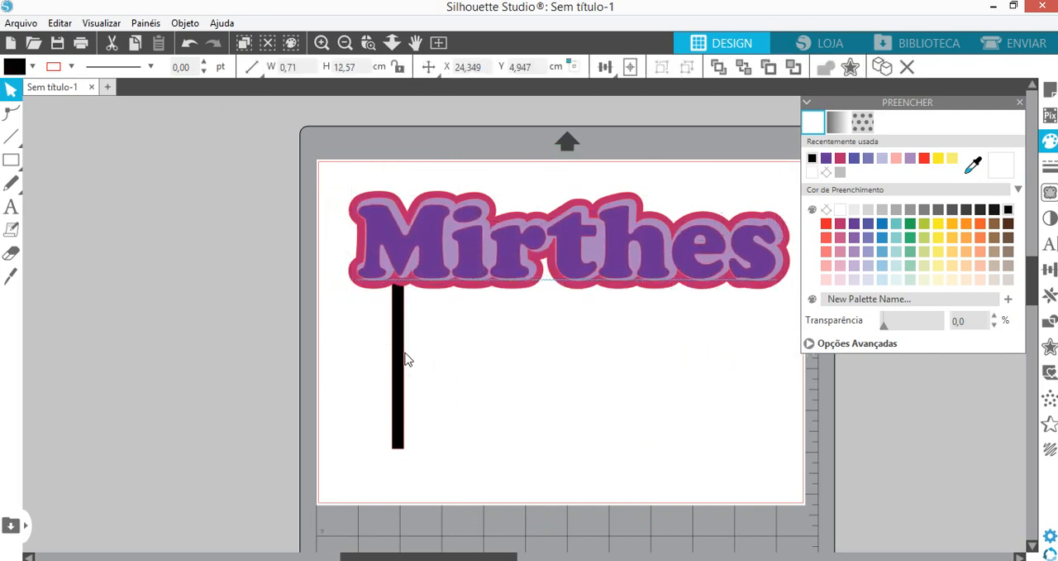
click(401, 358)
key(Delete)
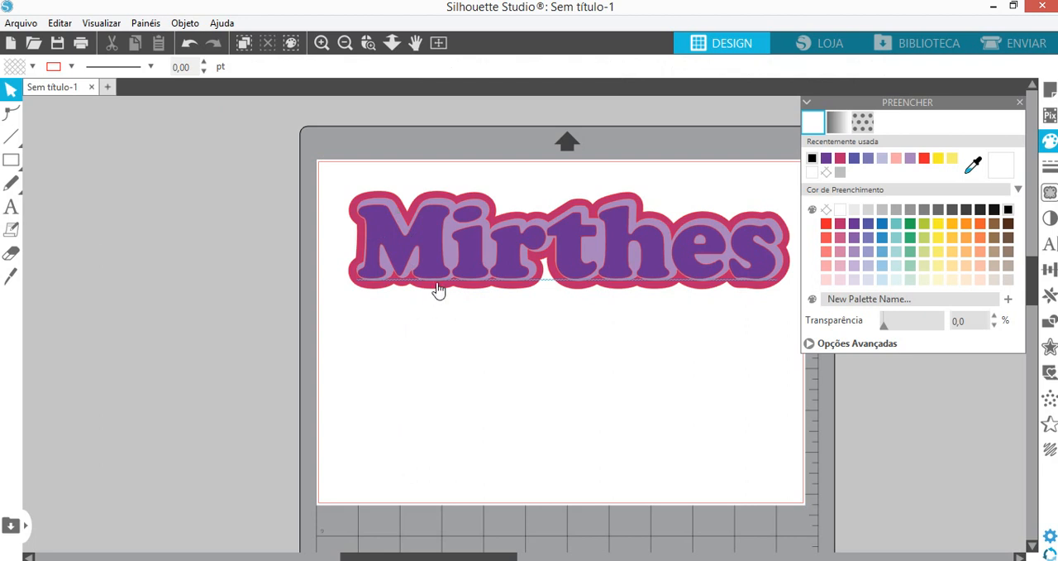
- Move the pink and lilac outlines off the page to its left and shift the purple name to the top of the page
drag(437, 288, 13, 285)
drag(301, 233, 208, 211)
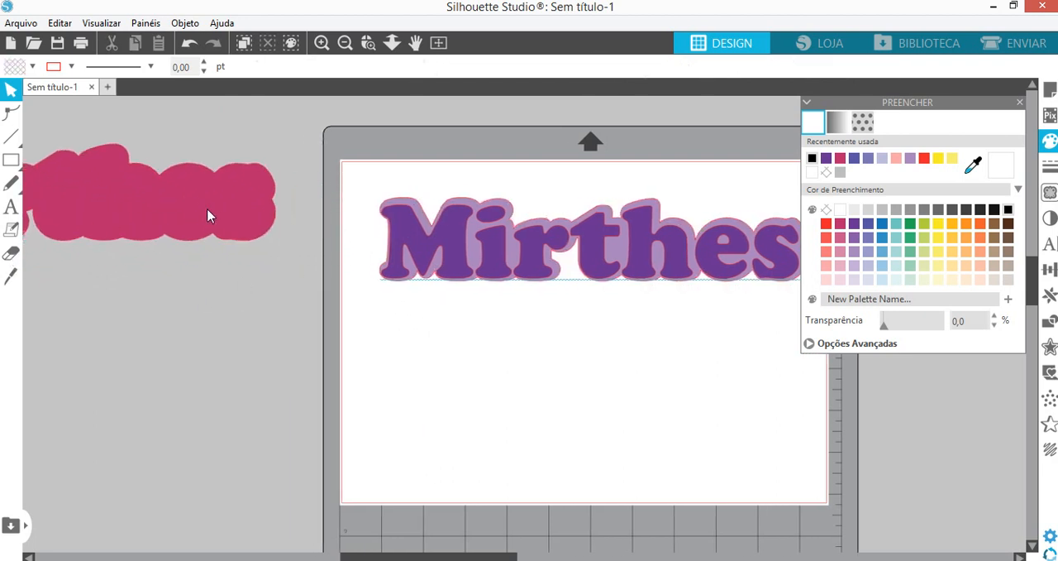
drag(470, 232, 10, 268)
drag(501, 266, 480, 229)
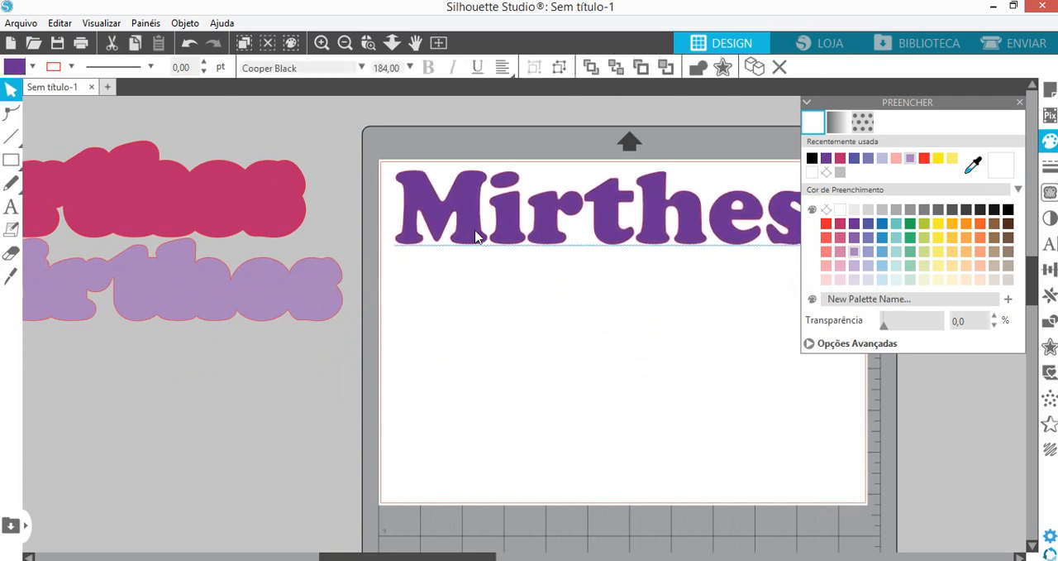
click(437, 488)
drag(416, 557, 462, 560)
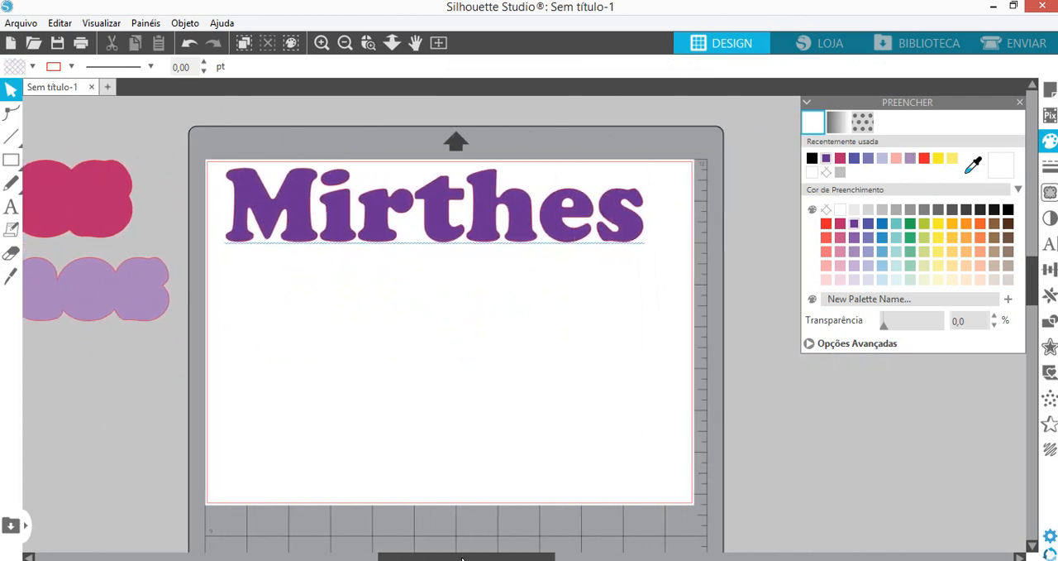
- Draw a straight horizontal line about 31 cm long across the full page width, just below the name, and close the fill settings
click(11, 160)
click(11, 137)
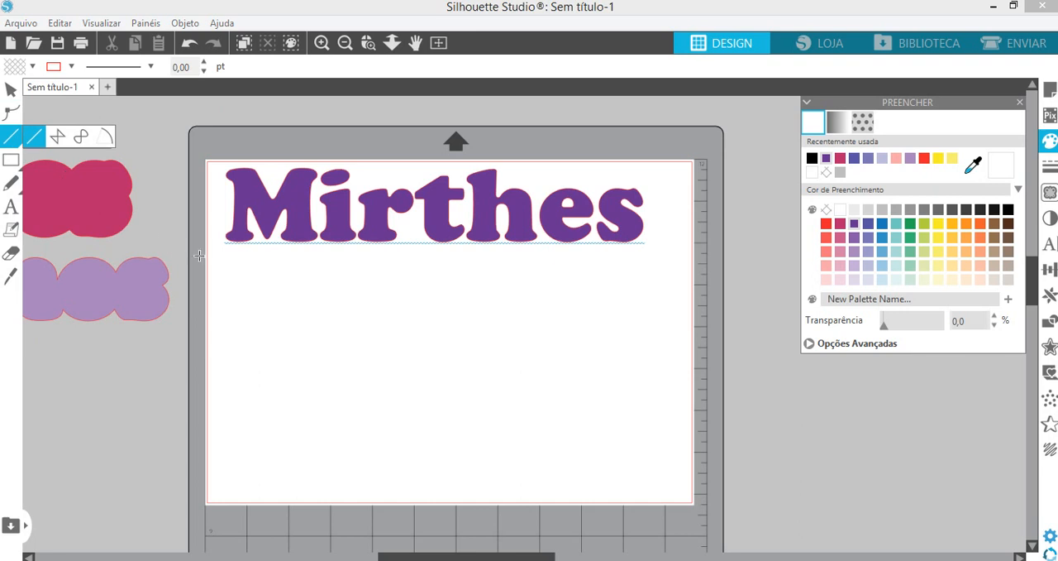
drag(202, 251, 709, 250)
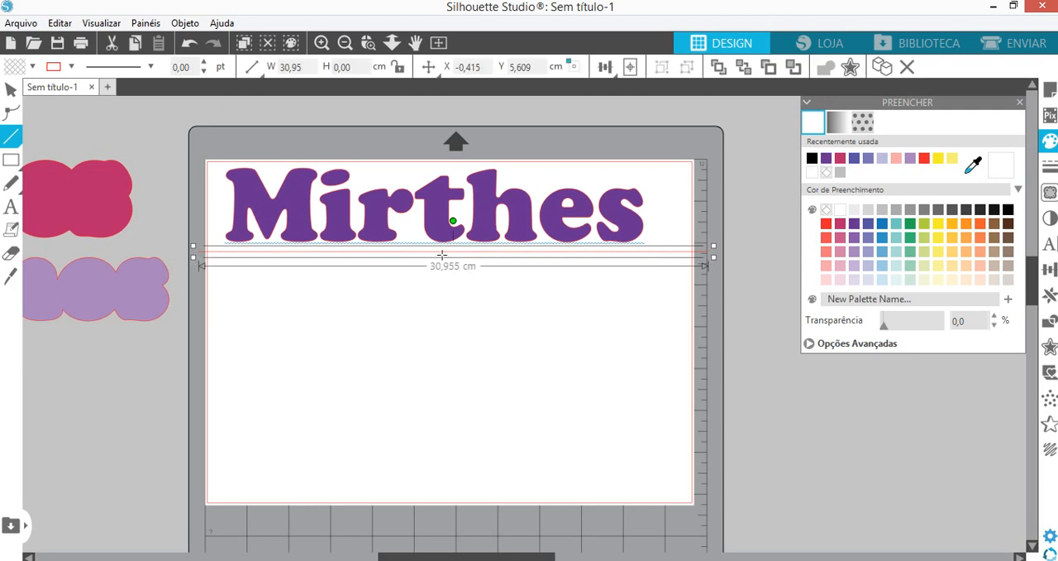
click(11, 90)
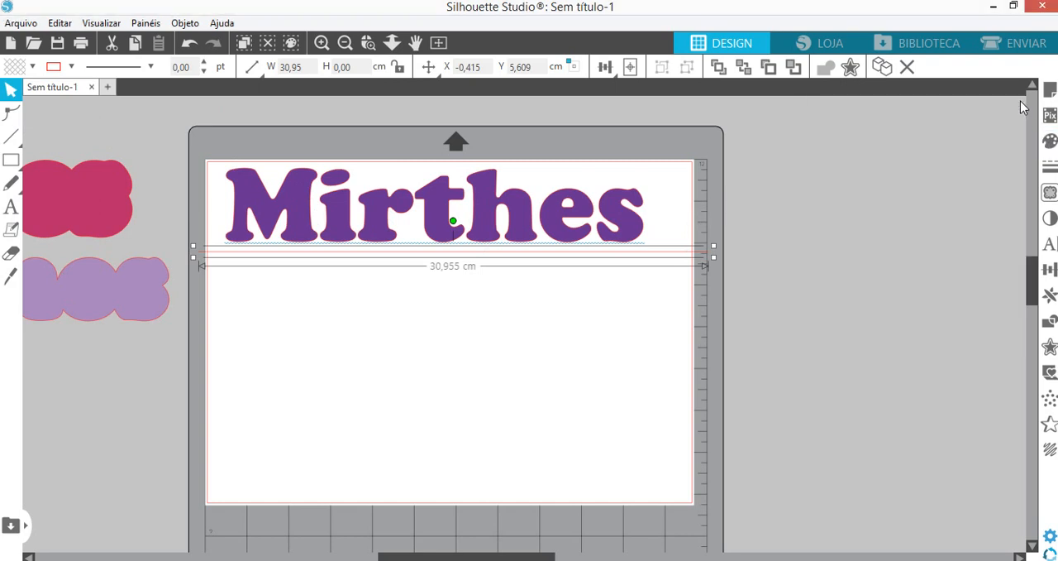
click(1020, 103)
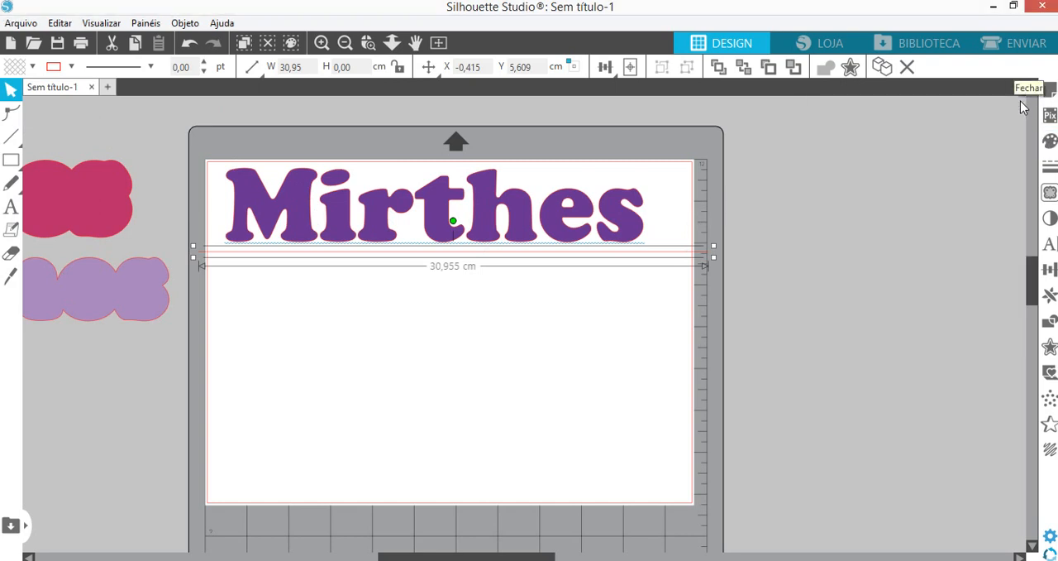
- Examine the available materials and blade options in the cut send settings
click(1022, 46)
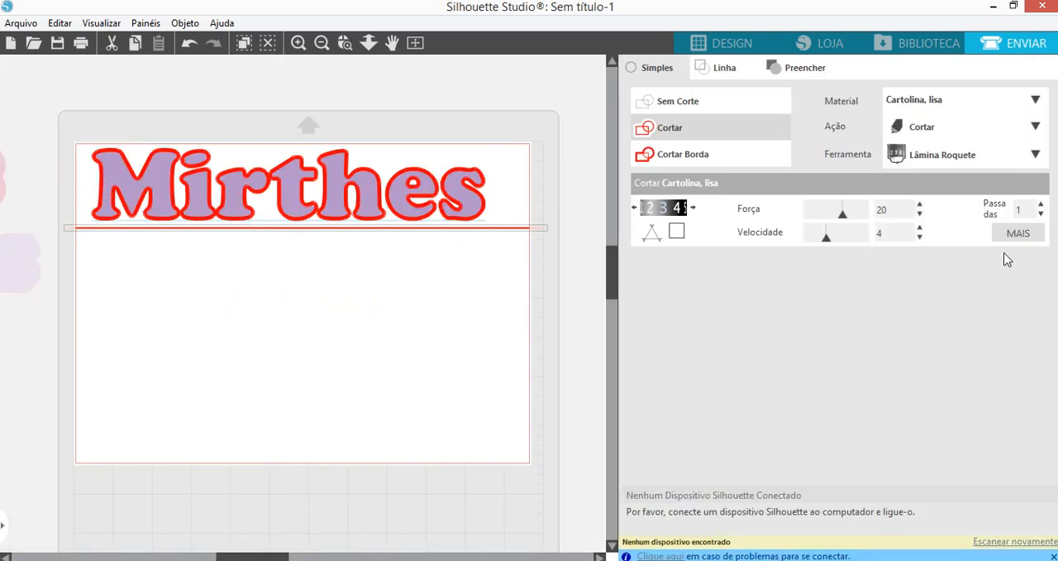
click(1037, 101)
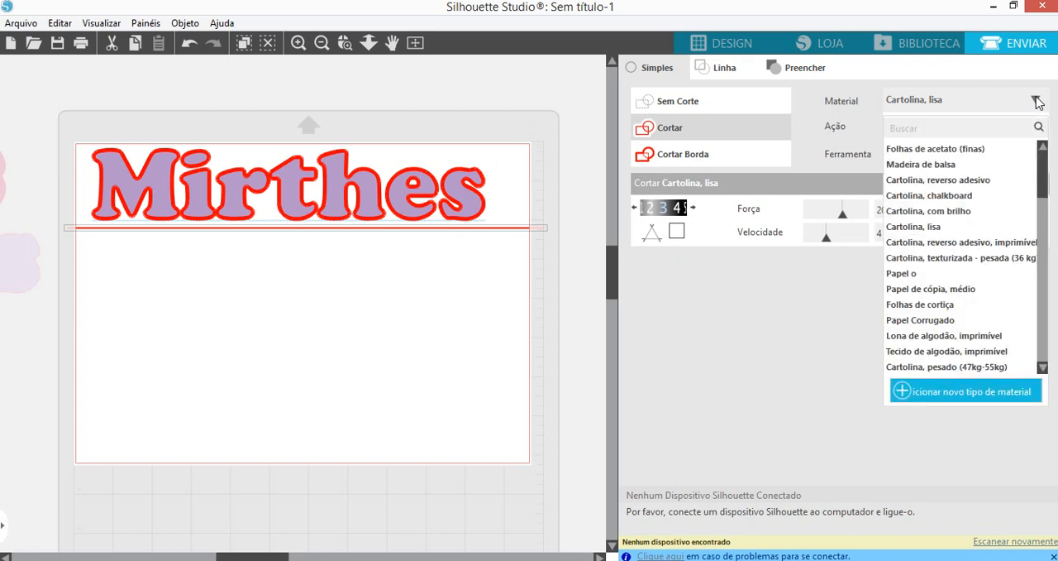
drag(1046, 166, 1041, 366)
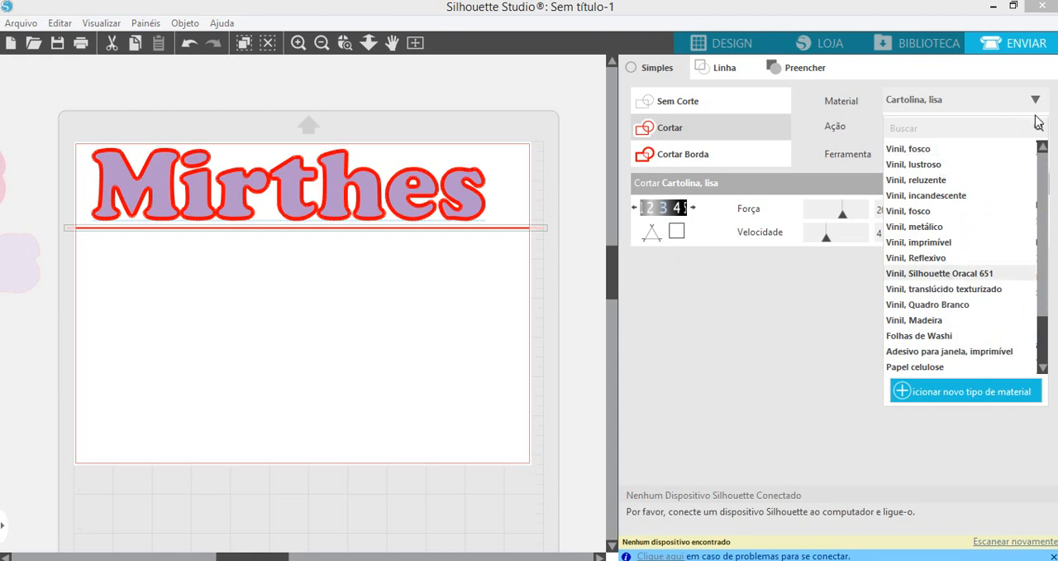
click(1042, 149)
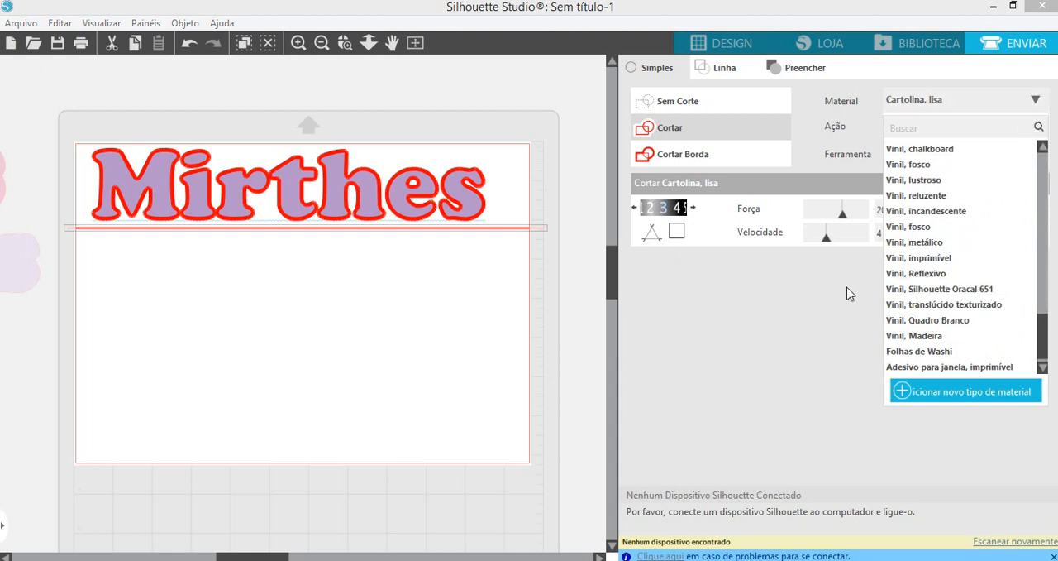
click(850, 293)
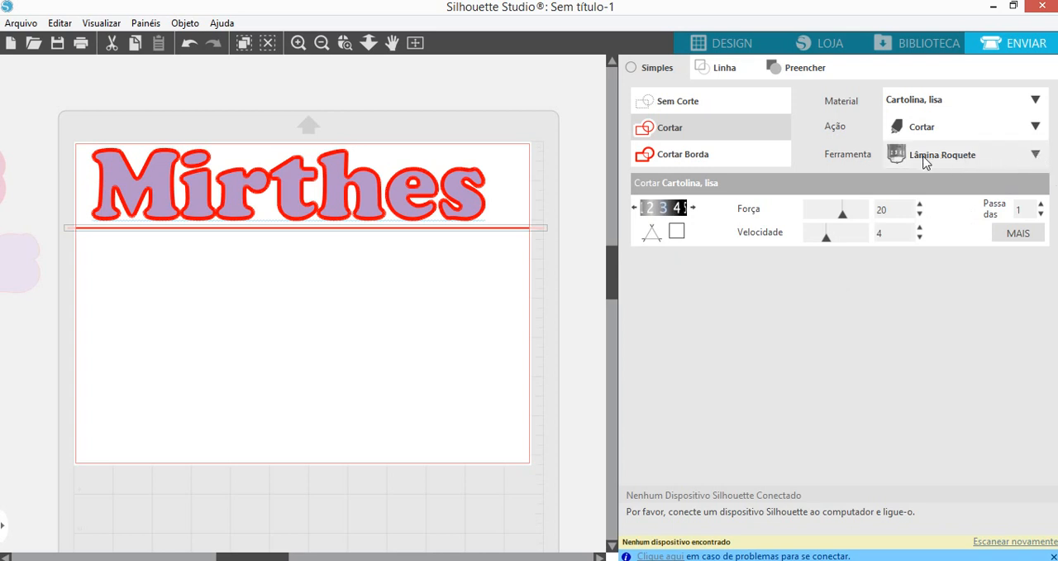
click(941, 157)
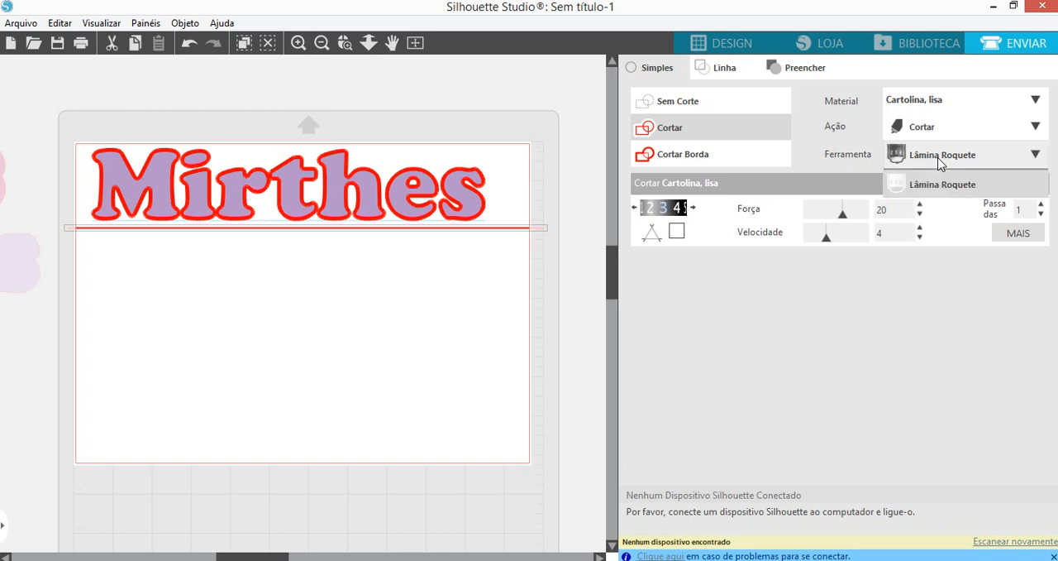
click(910, 364)
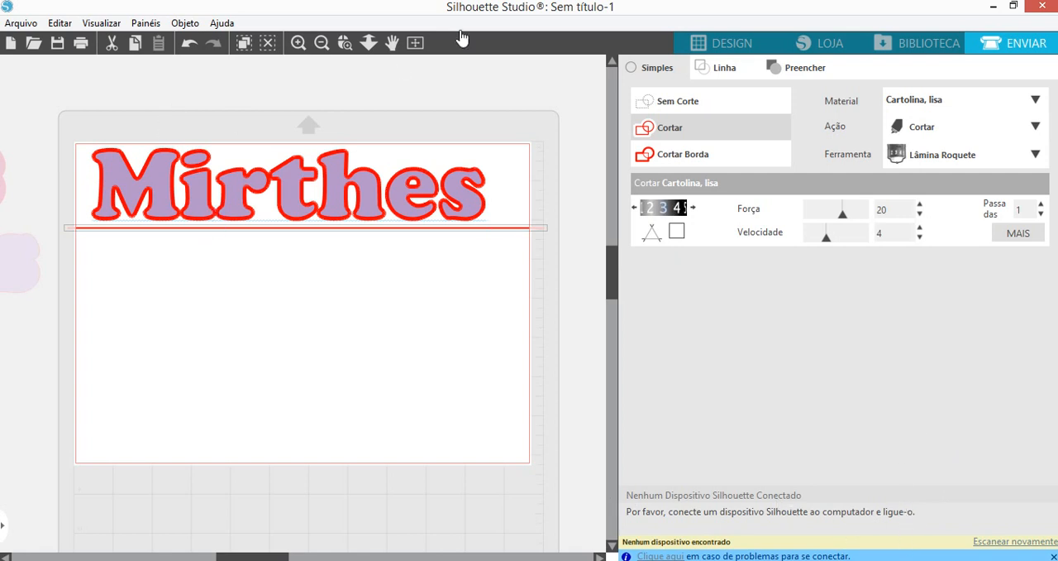
- Return to the design view, bring both outlines back onto the page, and place the pink one behind the purple name
click(730, 44)
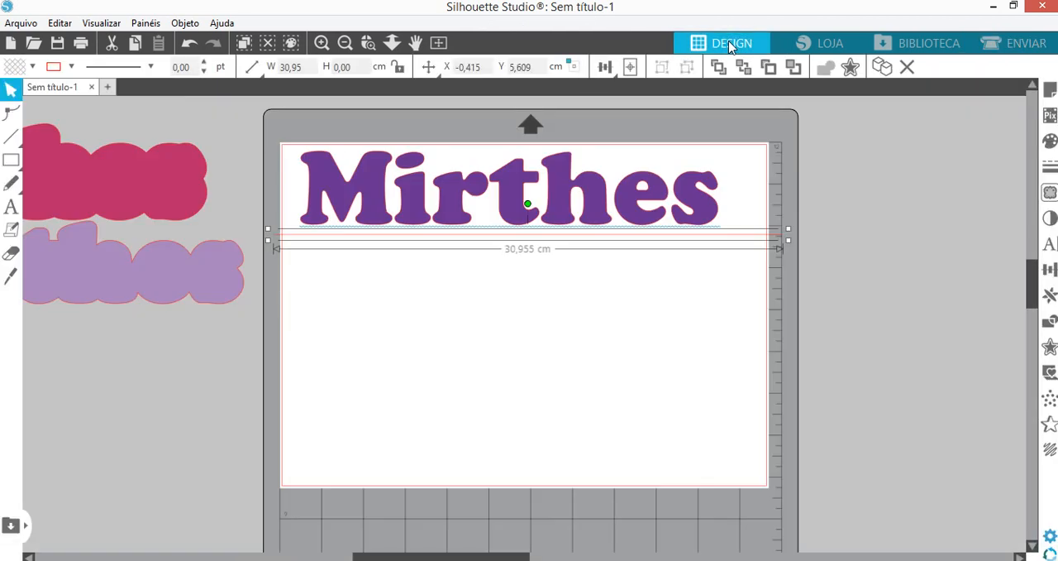
click(806, 287)
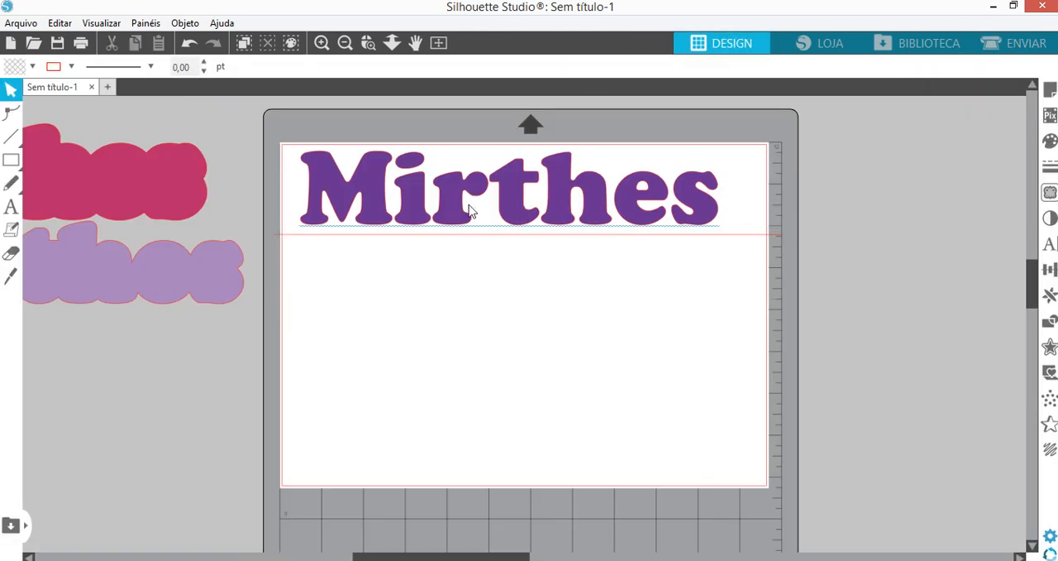
drag(144, 263, 664, 327)
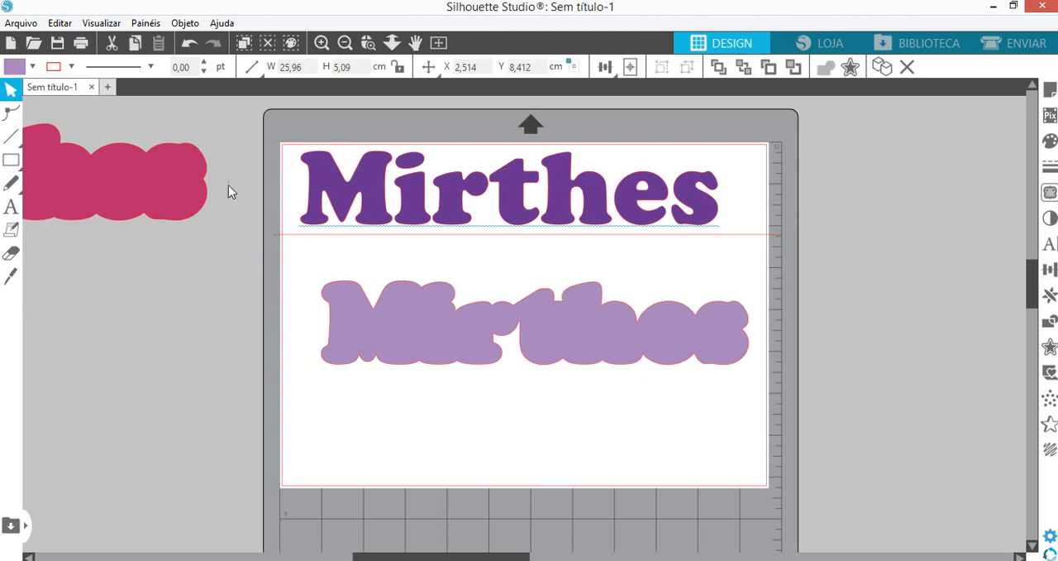
drag(147, 201, 647, 205)
drag(513, 237, 517, 255)
drag(418, 196, 420, 217)
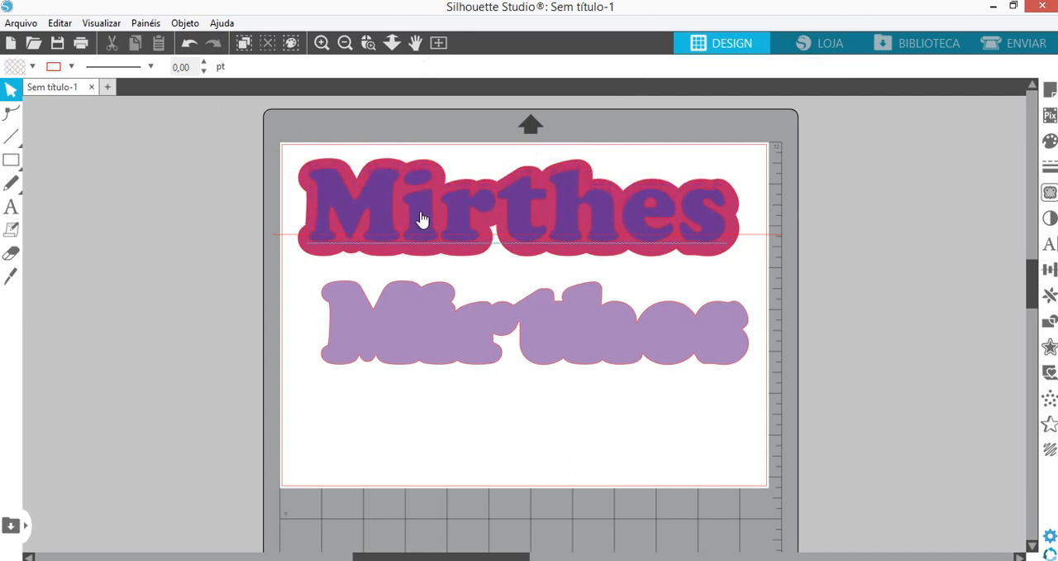
- Centre the lilac outline on the pink one and place the purple name centred over both
drag(432, 333, 414, 209)
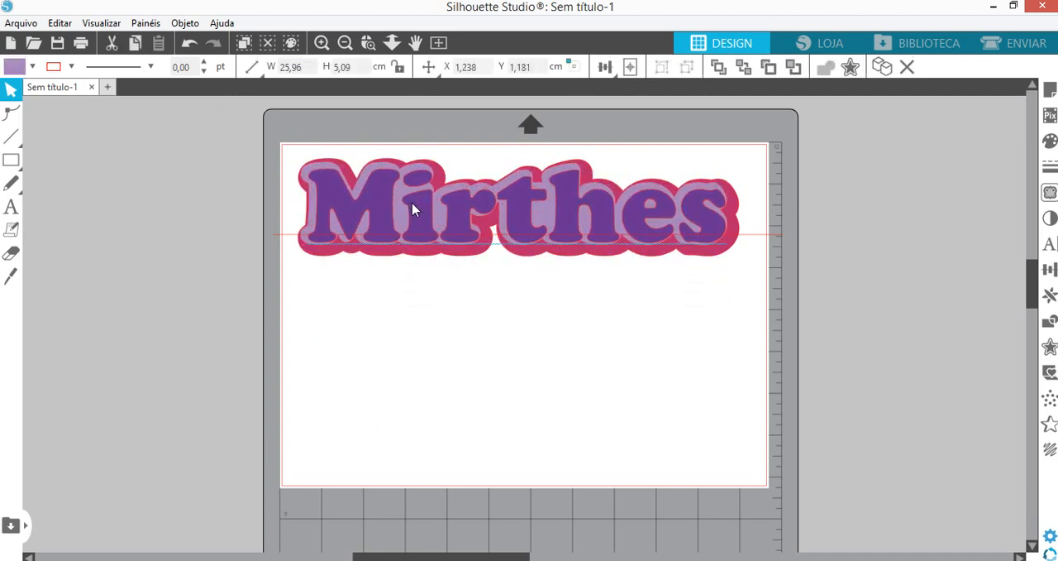
click(447, 248)
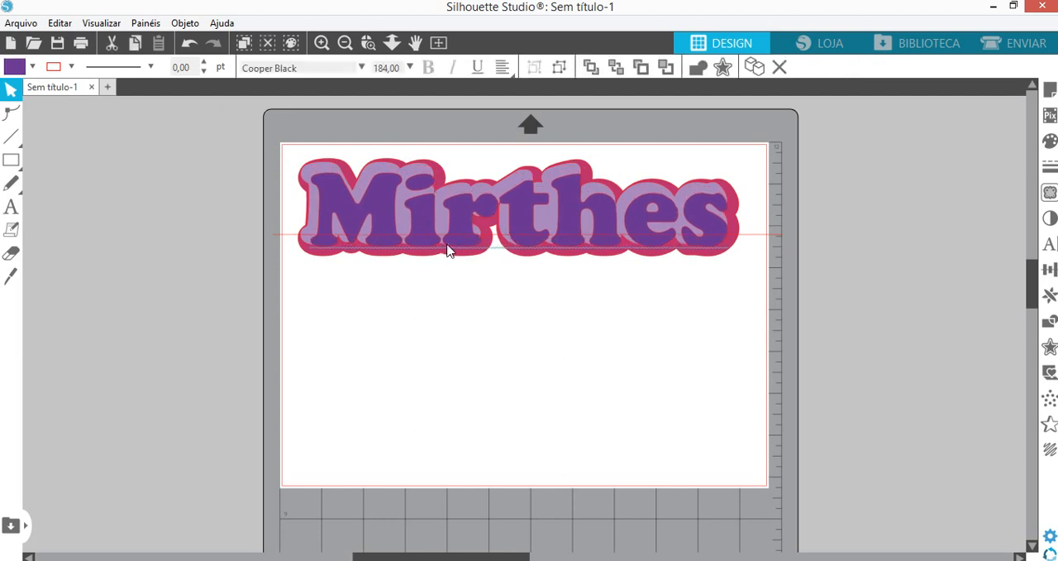
drag(429, 225, 430, 368)
click(431, 222)
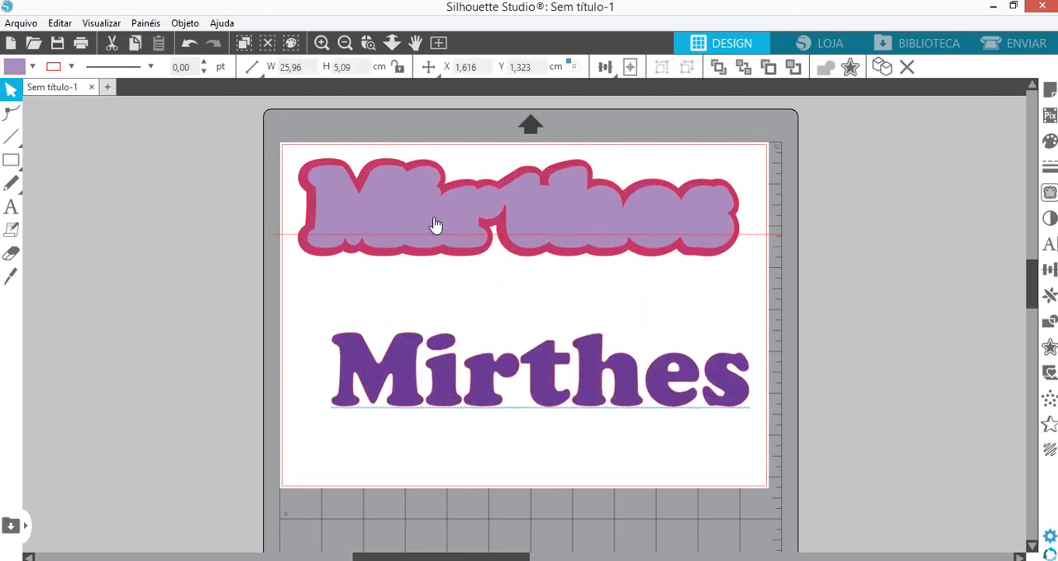
click(413, 170)
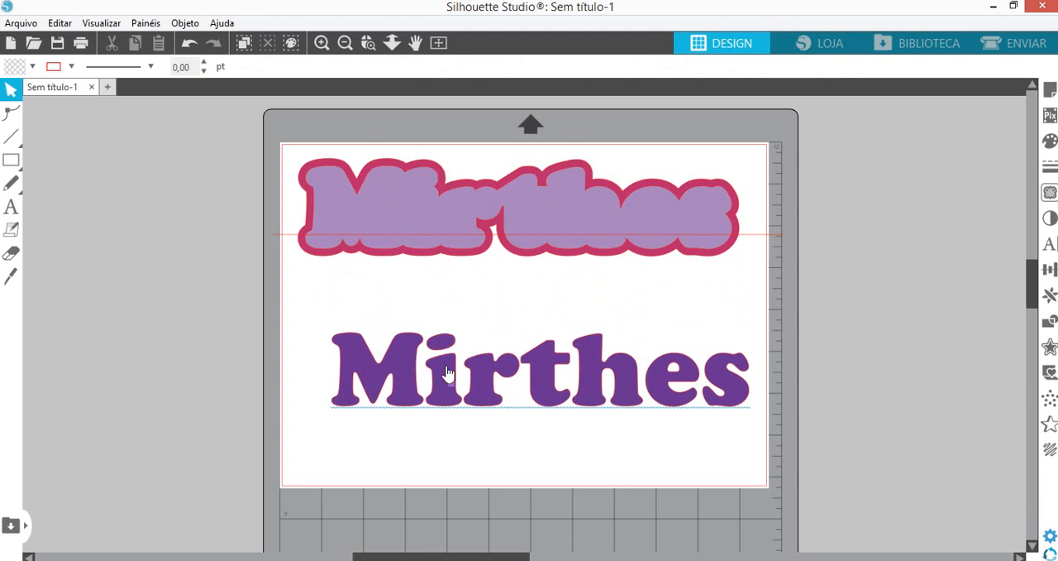
drag(442, 373, 425, 213)
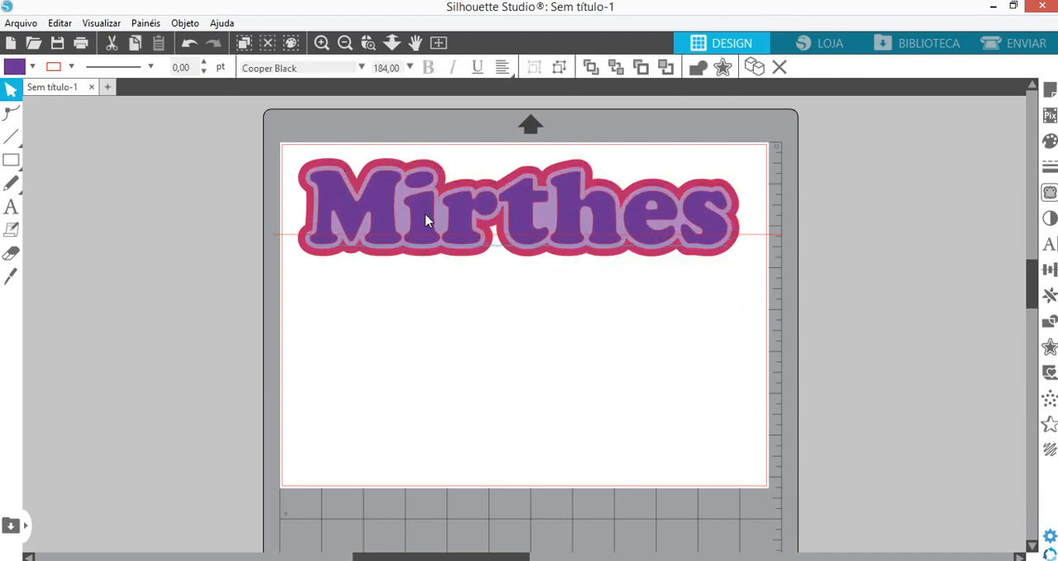
- Move the name down clear of its outlines, and shift both outlines together with the horizontal line off the page's left side
key(Escape)
click(425, 258)
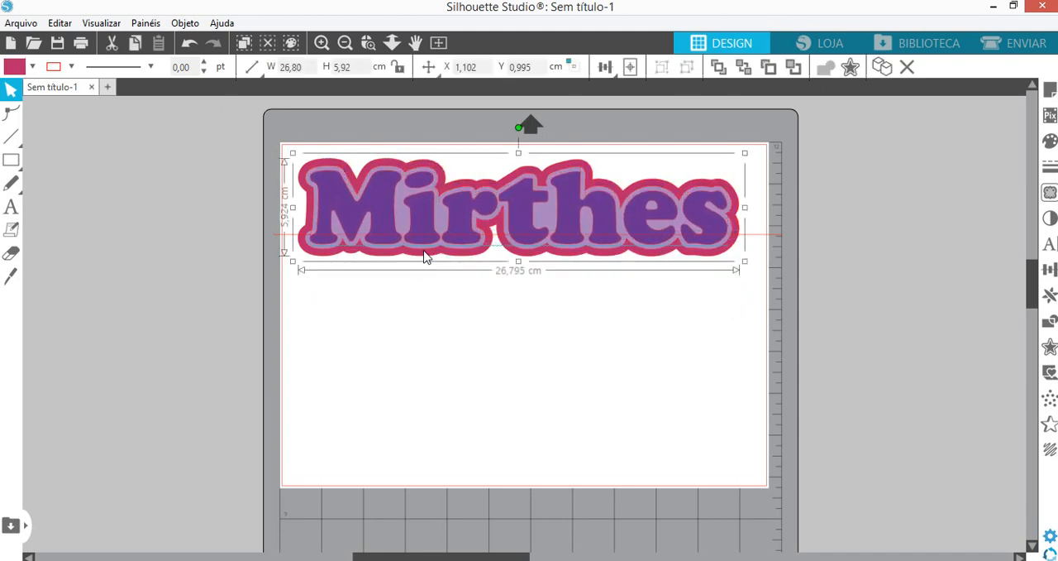
drag(423, 251, 451, 361)
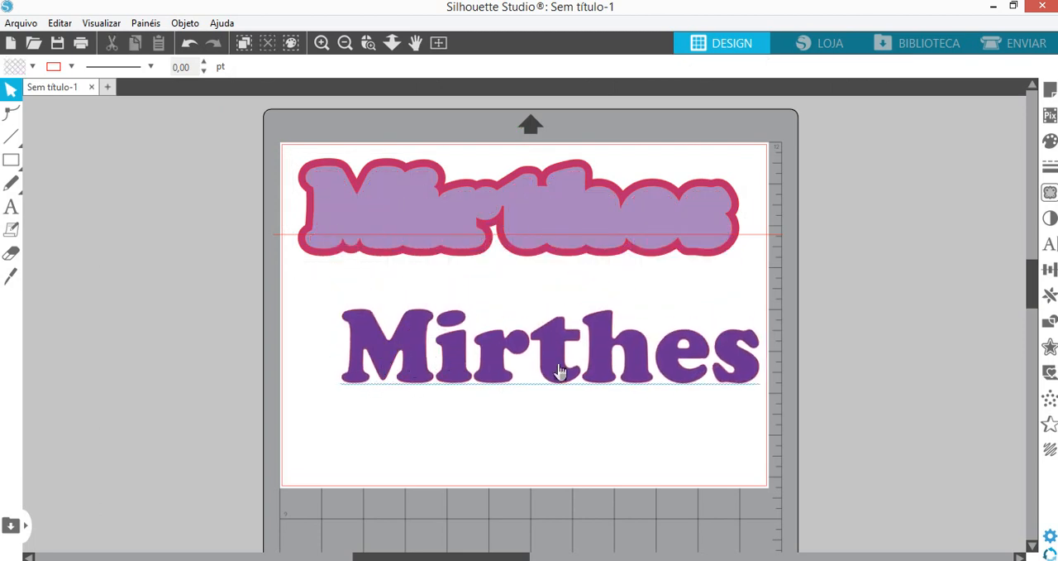
click(287, 160)
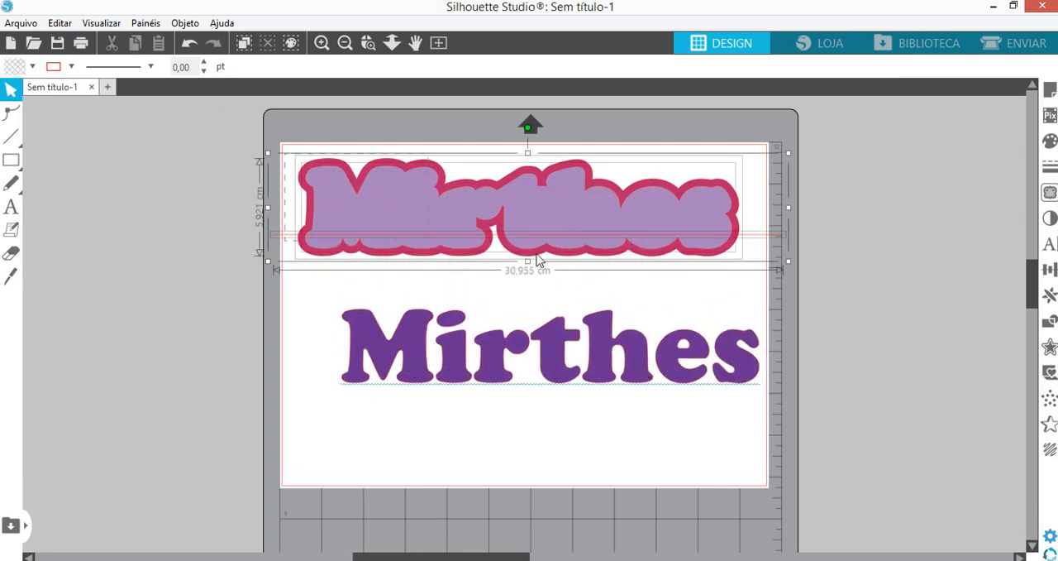
drag(711, 237, 113, 198)
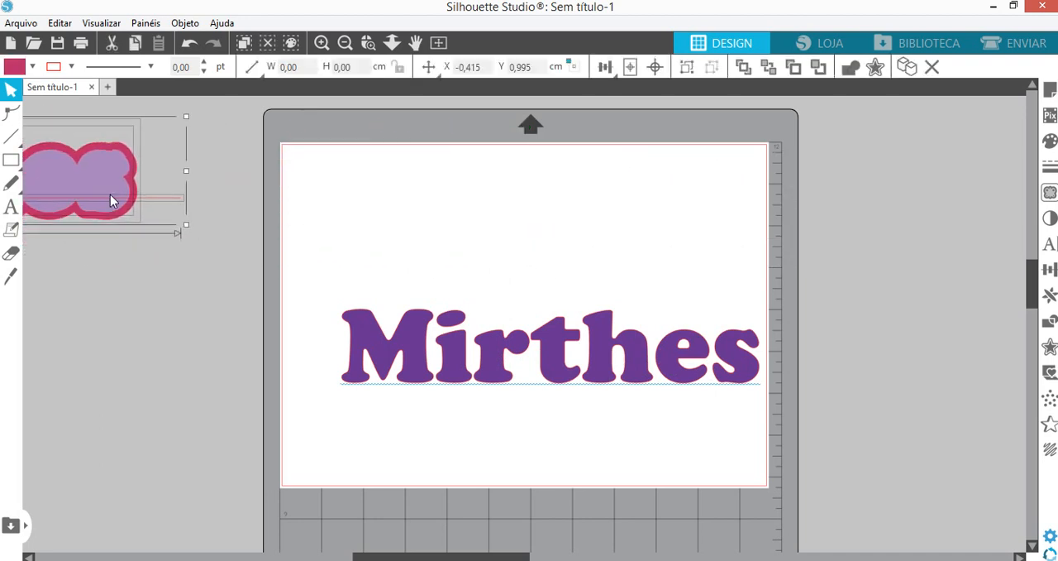
- Move the purple name up to the upper middle of the empty page and keep it selected
drag(496, 381, 469, 290)
click(469, 290)
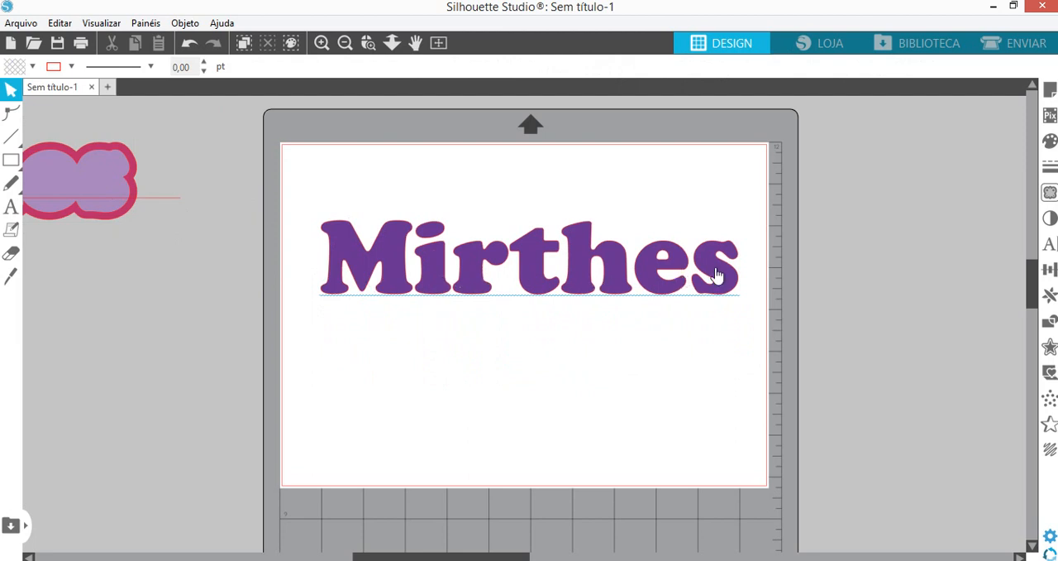
click(474, 296)
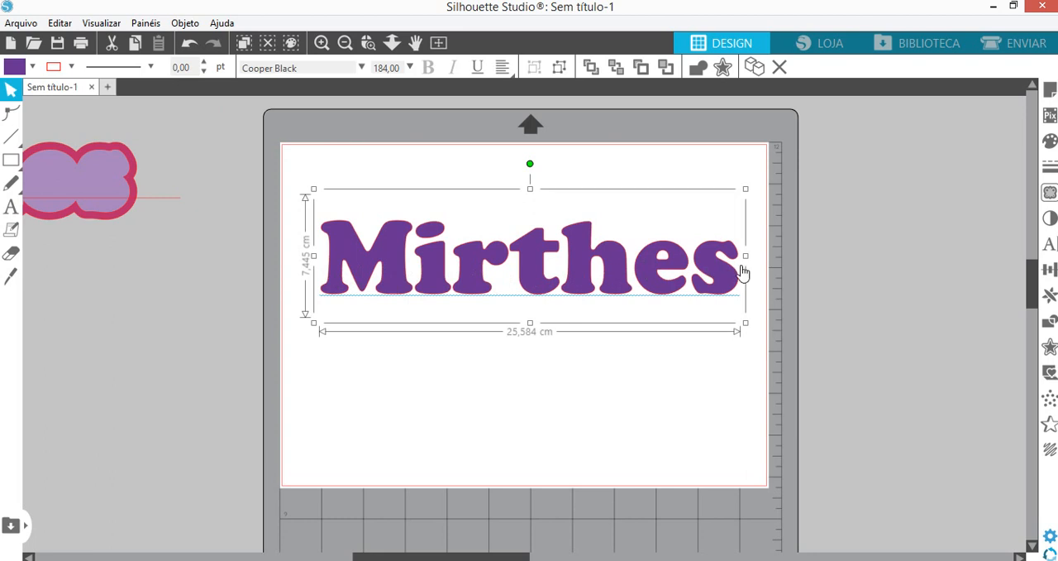
- Move the name slightly higher on the page and remove its purple fill, leaving only the red outline
drag(403, 295, 400, 272)
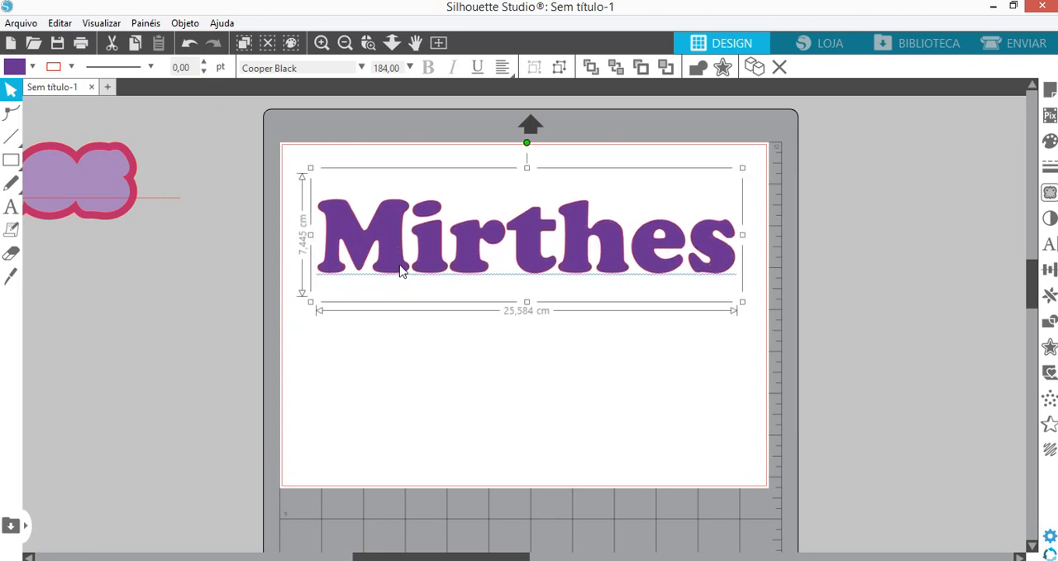
right_click(400, 272)
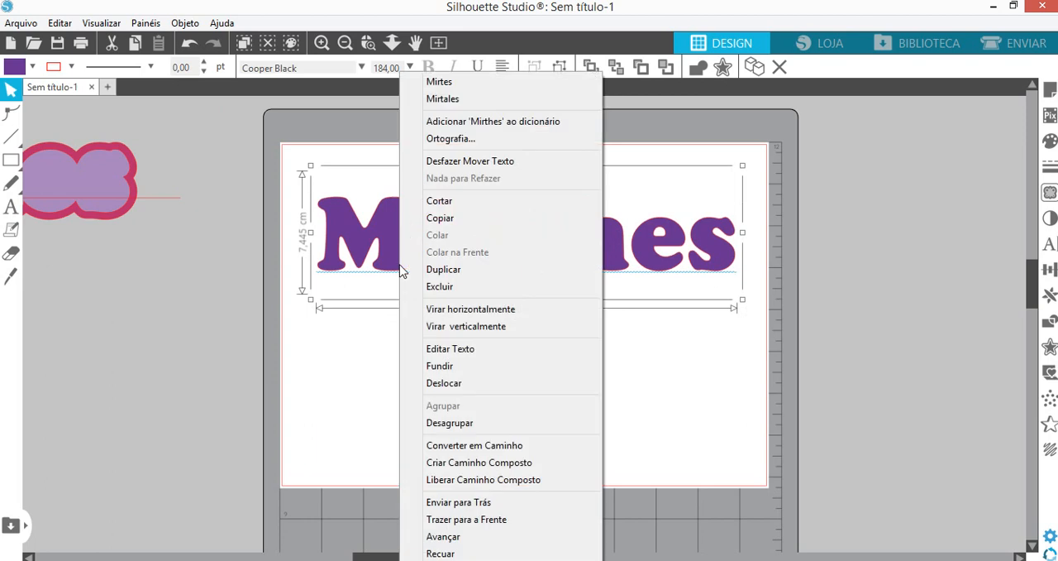
click(683, 307)
click(680, 263)
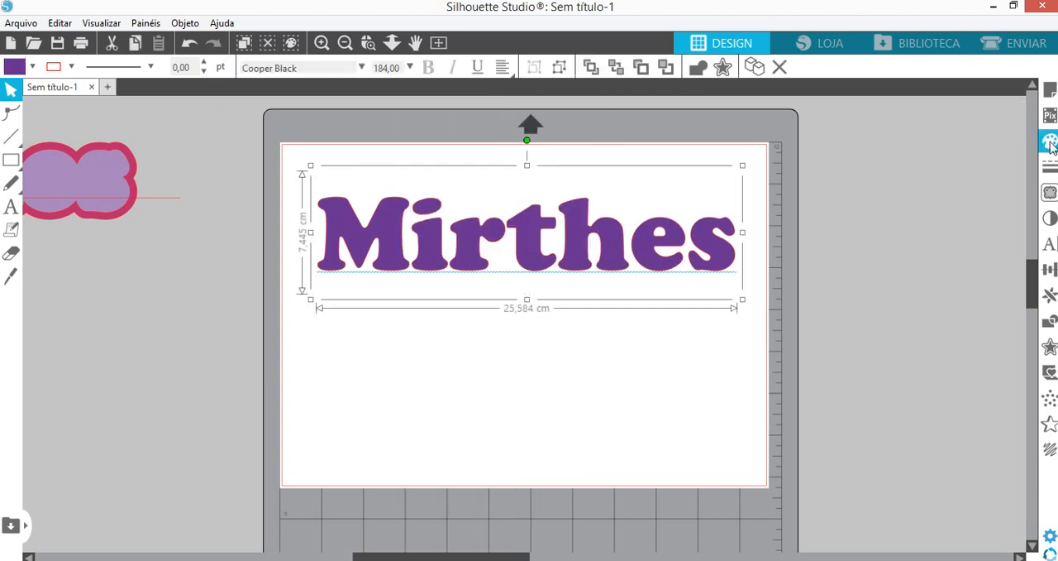
click(1050, 140)
click(825, 172)
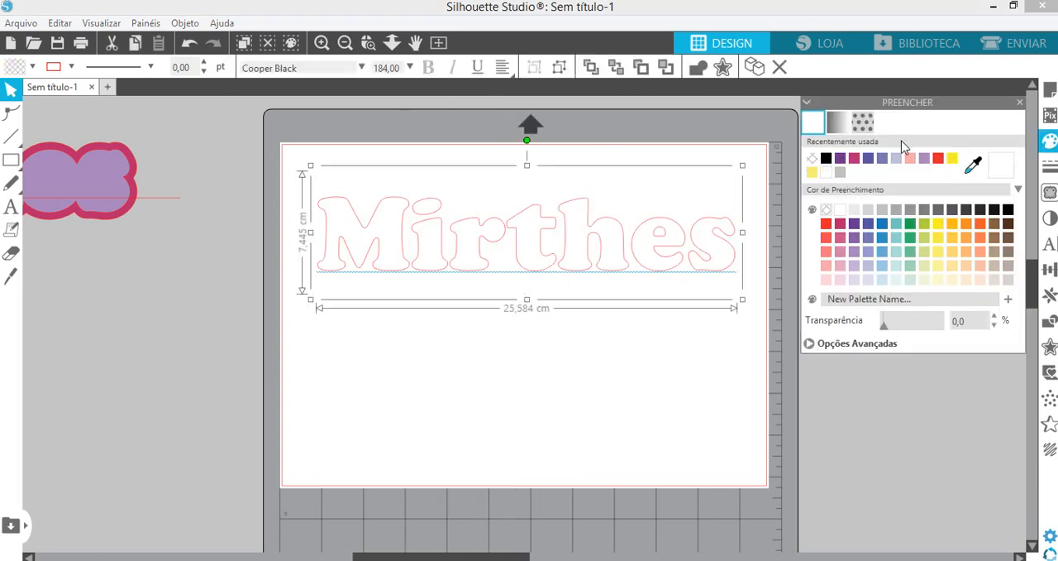
click(1021, 105)
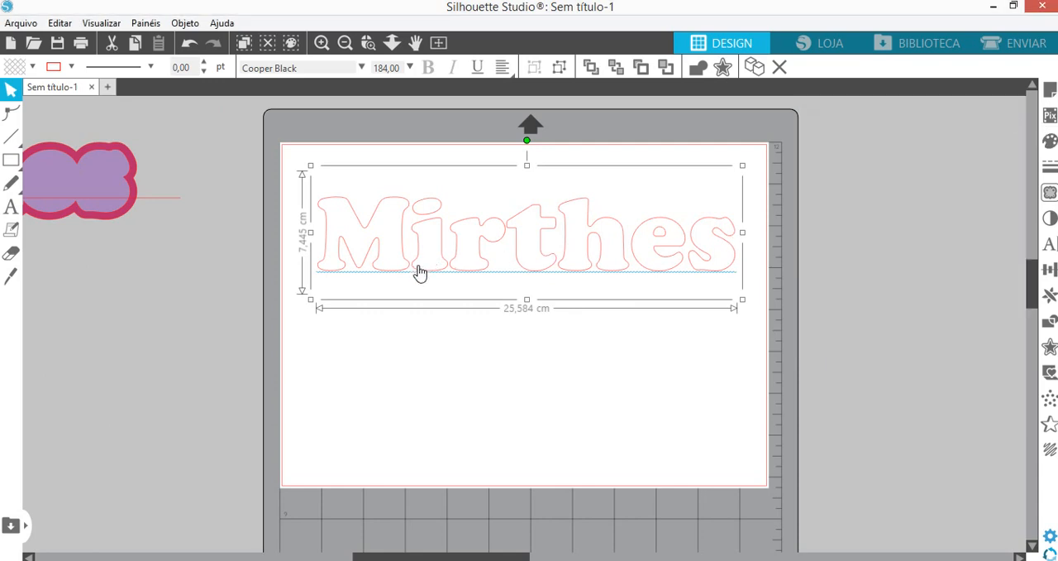
- Ungroup the unfilled name into separate letters and clear the selection
right_click(421, 272)
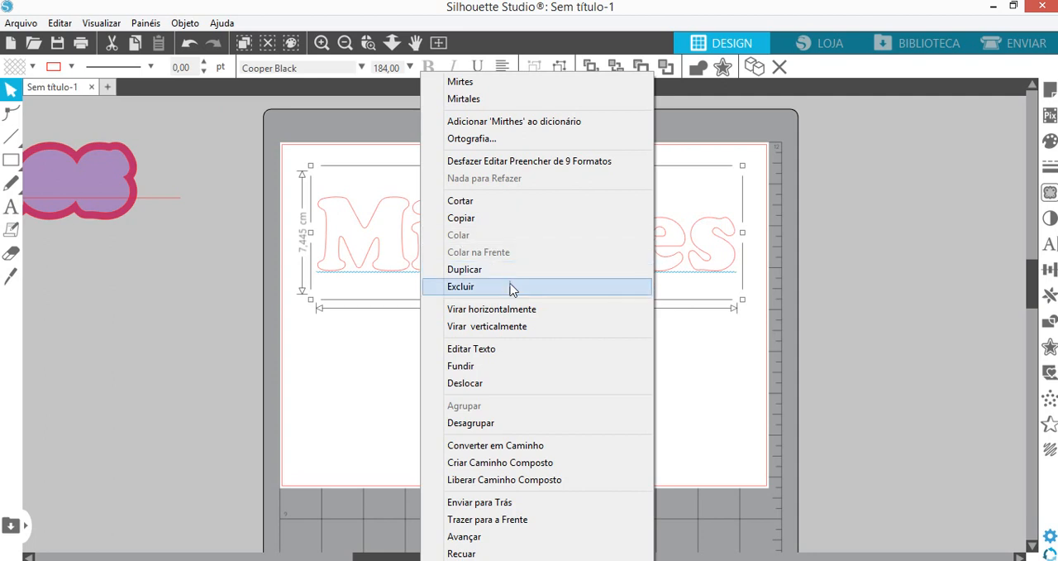
click(725, 372)
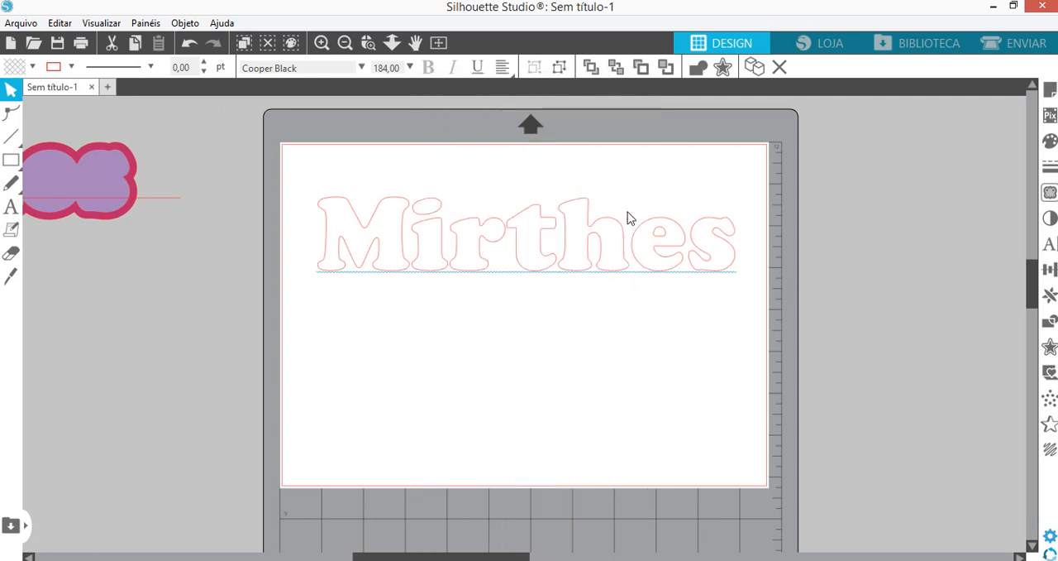
click(626, 246)
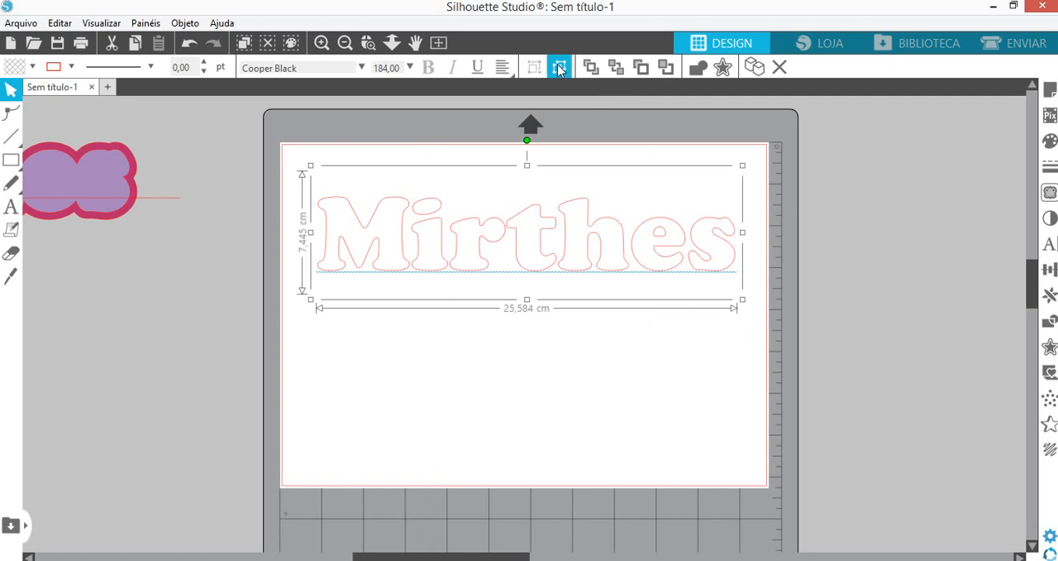
click(560, 68)
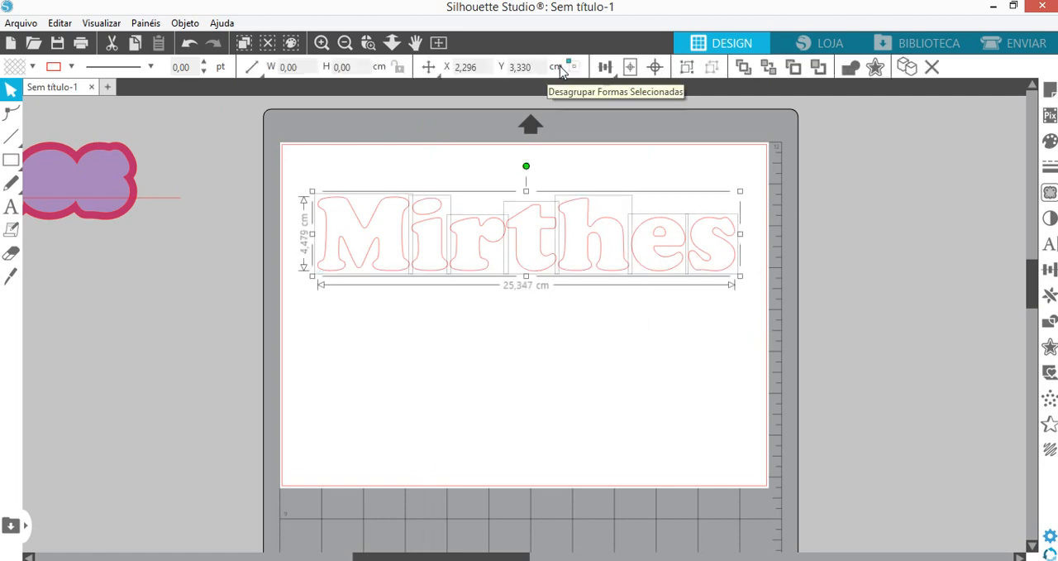
click(490, 343)
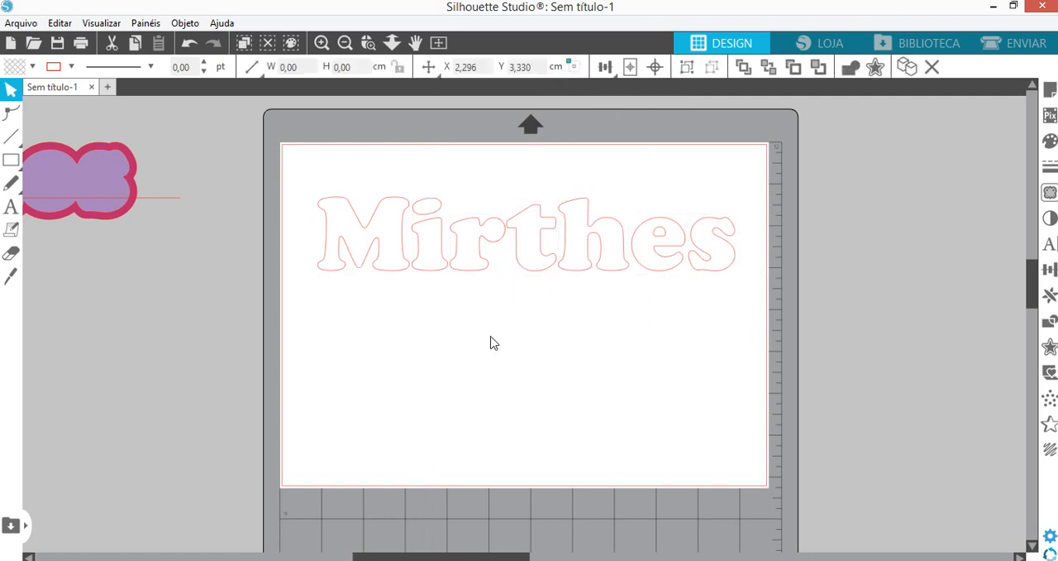
- Select several letters of the name one at a time to check that each is an independent shape
click(395, 278)
click(444, 273)
click(468, 279)
click(506, 273)
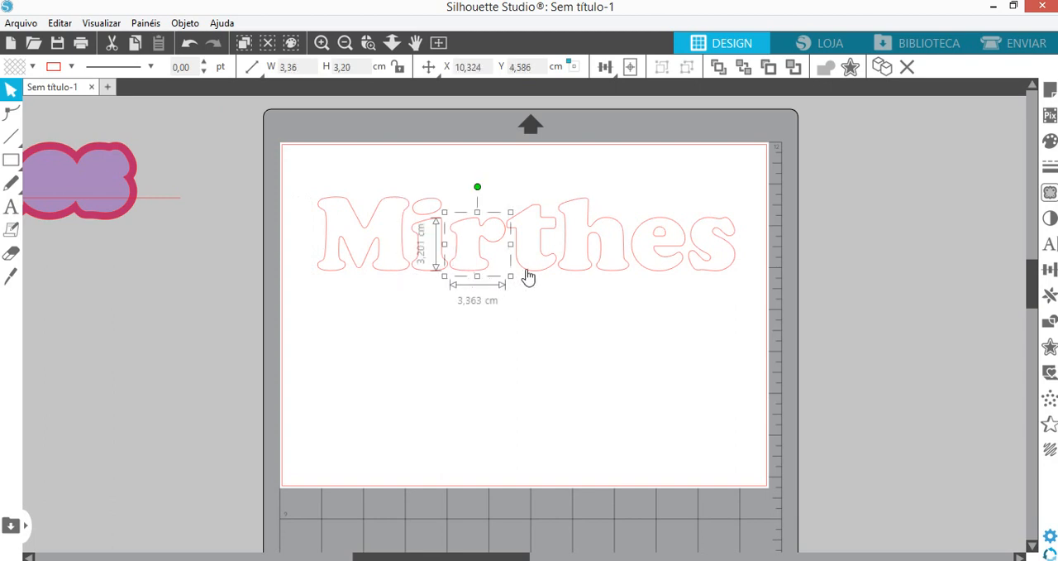
click(582, 273)
click(649, 274)
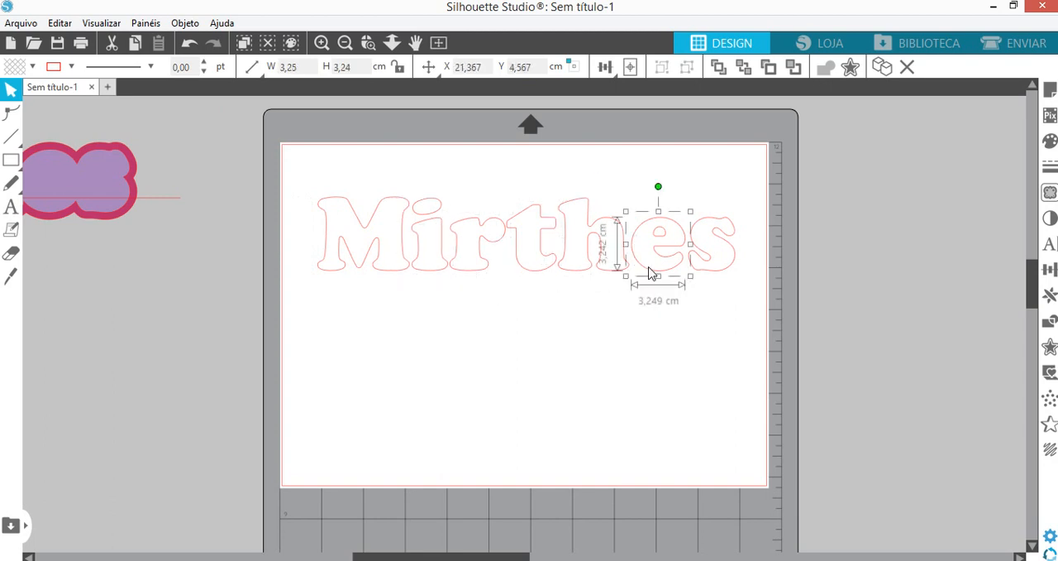
- Nudge the first letter right to about X 2,584 cm so its base overlaps the second letter
click(400, 274)
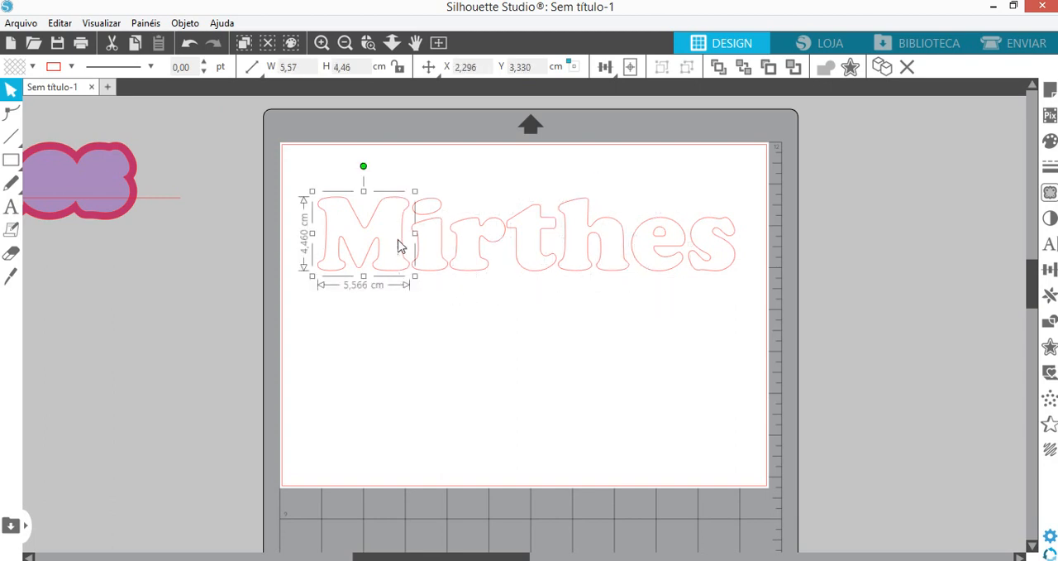
click(368, 43)
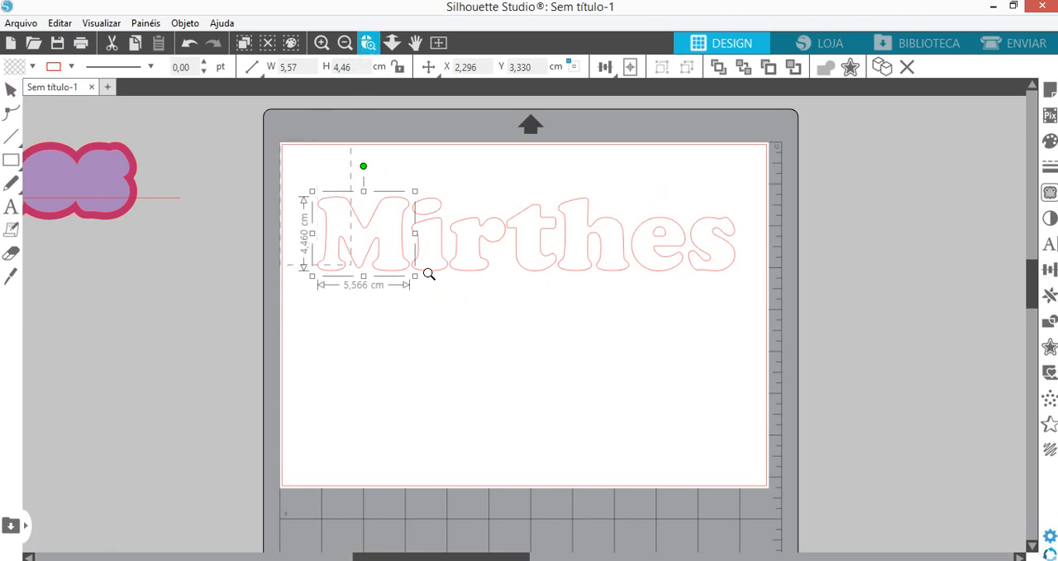
drag(710, 291, 749, 293)
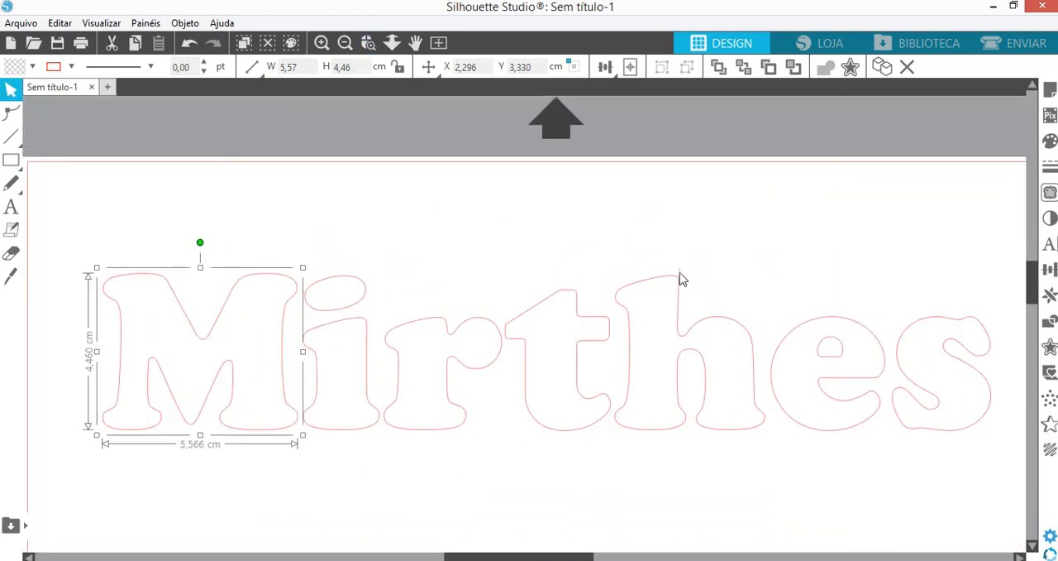
scroll(475, 219, down, 3)
click(297, 352)
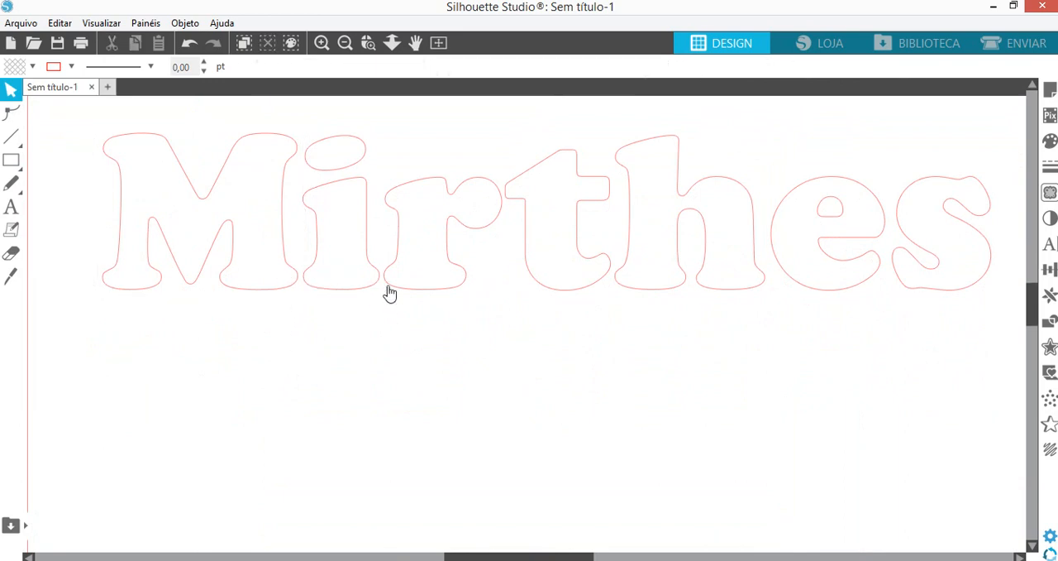
click(282, 293)
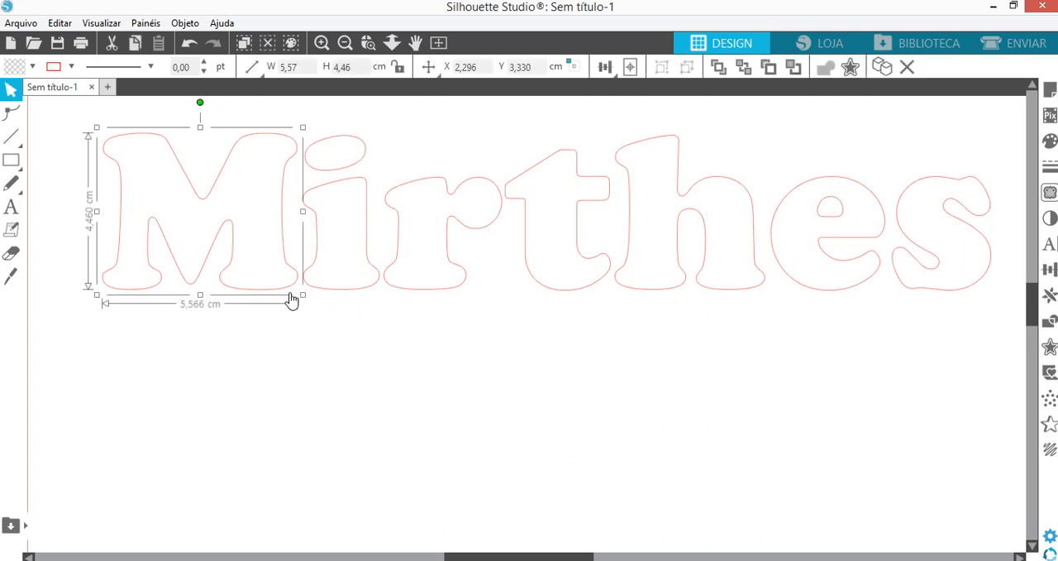
key(Right)
key(Right)
key(Right)
key(Right)
key(Right)
key(Right)
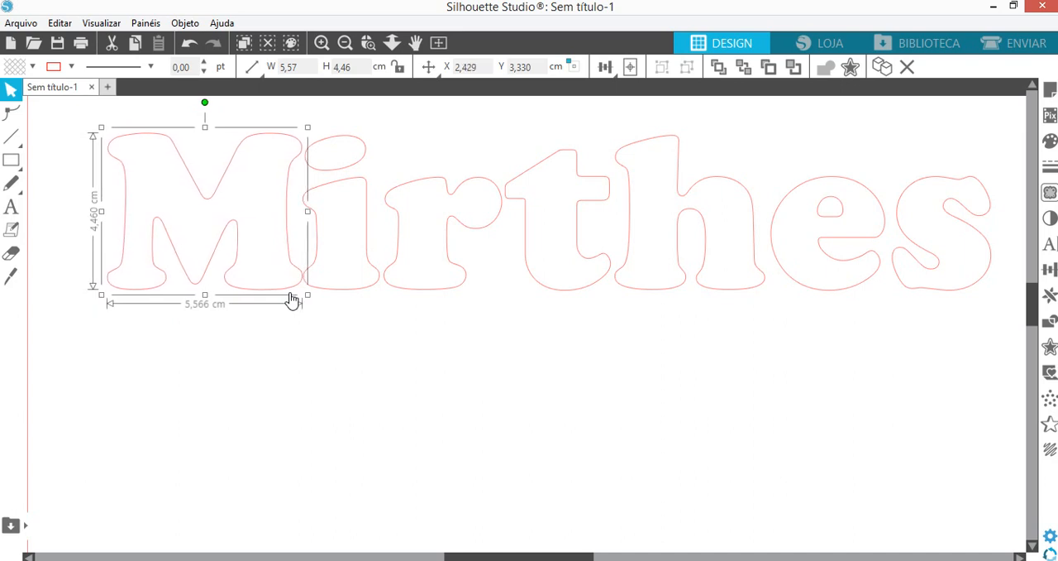
key(Right)
key(Right)
key(Right)
key(Right)
key(Right)
key(Right)
key(Right)
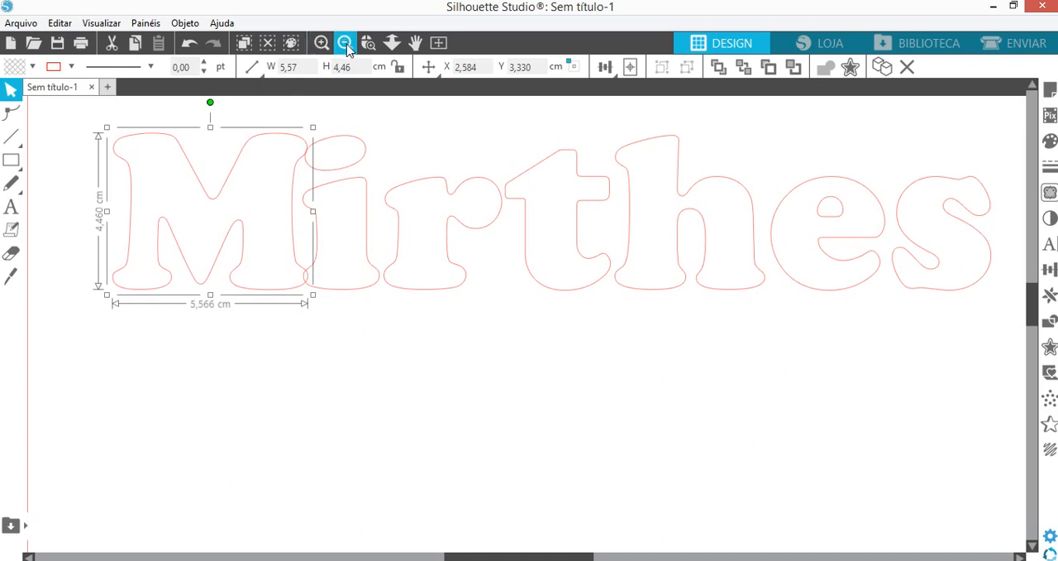
- Examine the joint of the first two letters closely and reduce their overlap, placing the first letter at about X 2,519 cm
drag(286, 246, 352, 322)
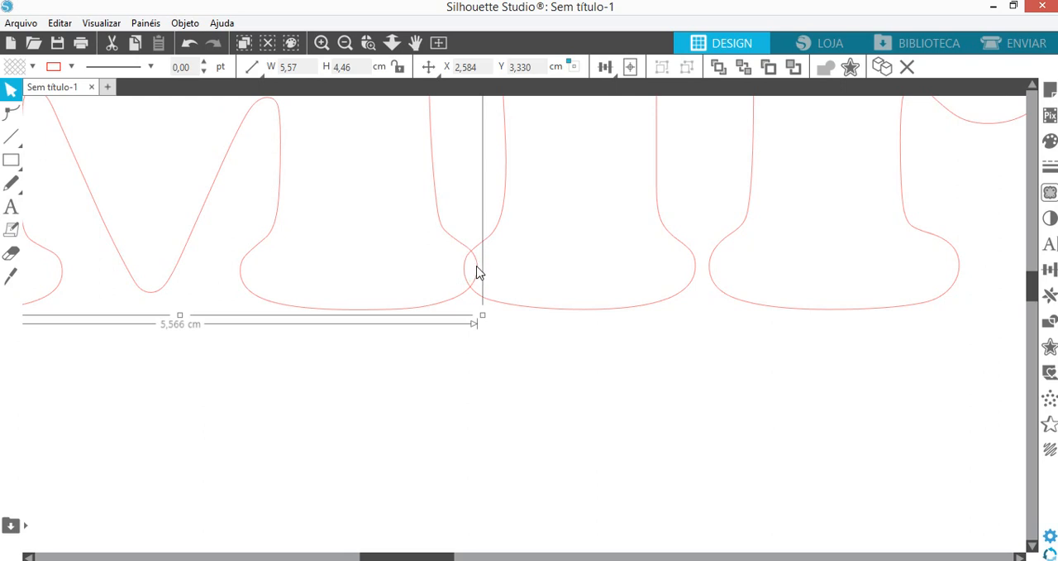
key(Left)
key(Left)
key(Left)
key(Left)
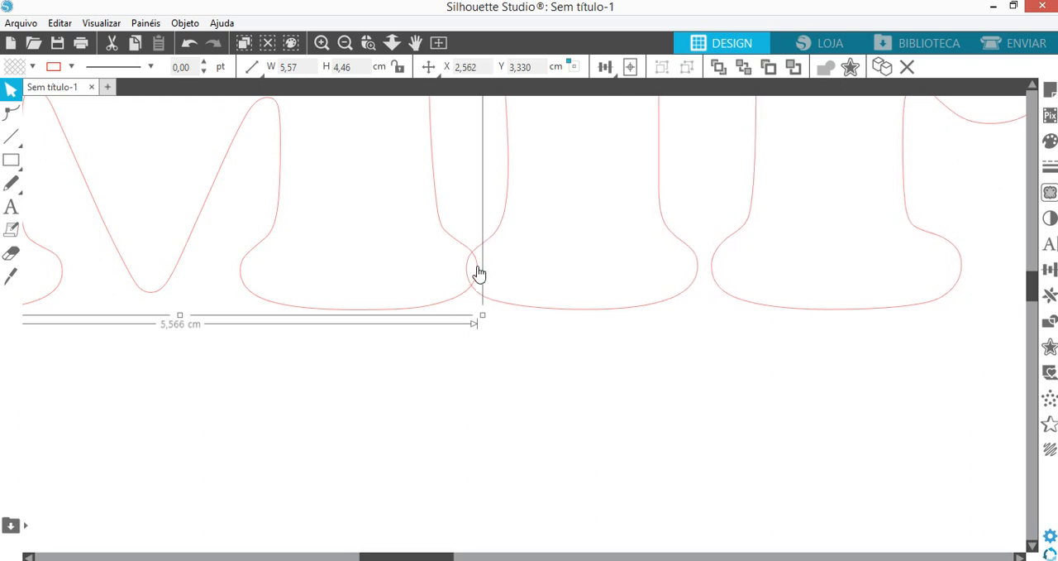
key(Left)
key(Left)
key(Left)
key(Left)
key(Left)
key(Left)
key(Left)
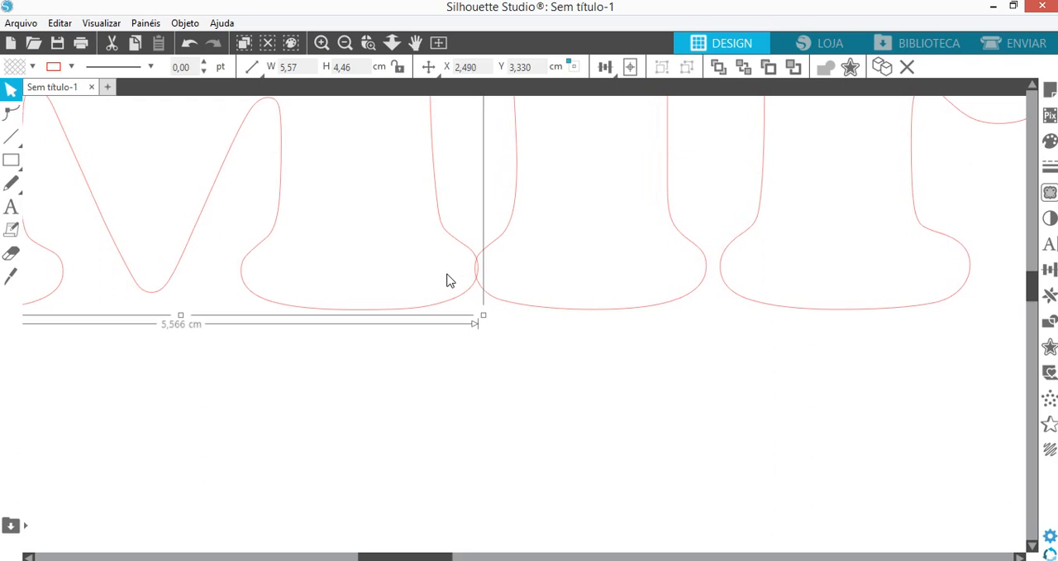
key(Right)
key(Right)
key(Right)
key(Right)
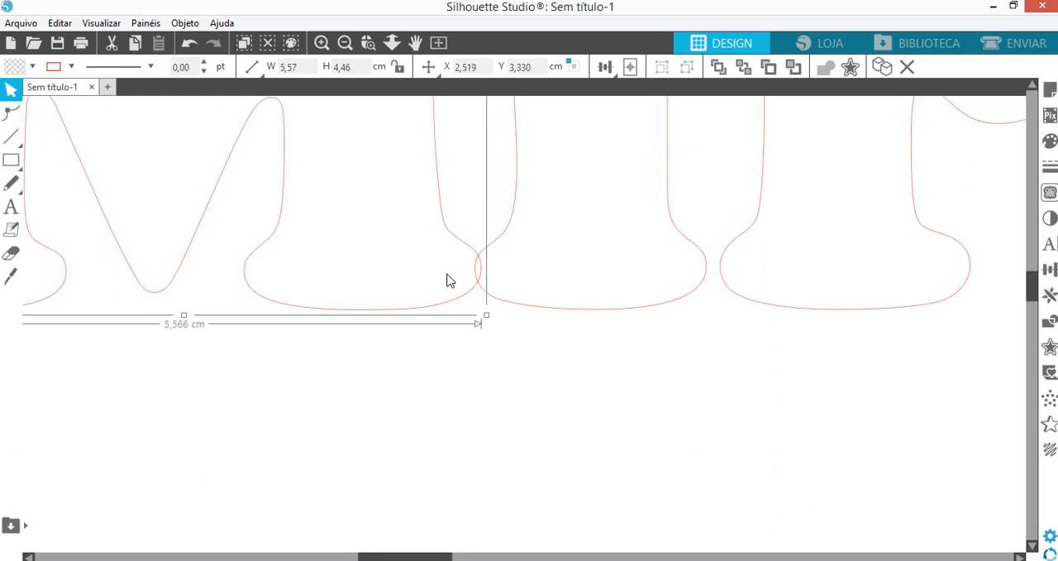
- View the whole name, and nudge the first letter slightly further over the second, to about X 2,540 cm
click(440, 44)
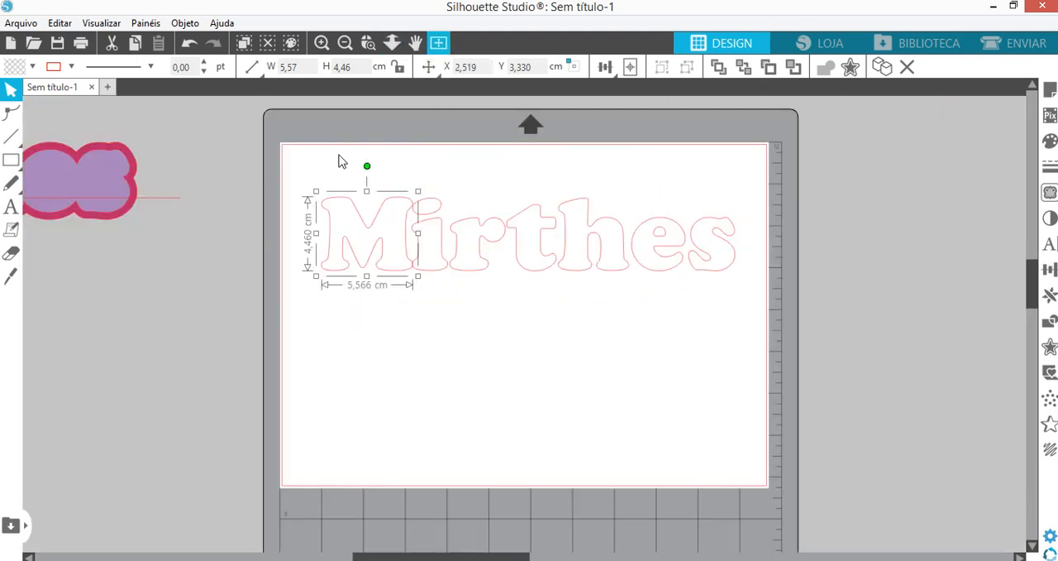
click(343, 162)
click(373, 47)
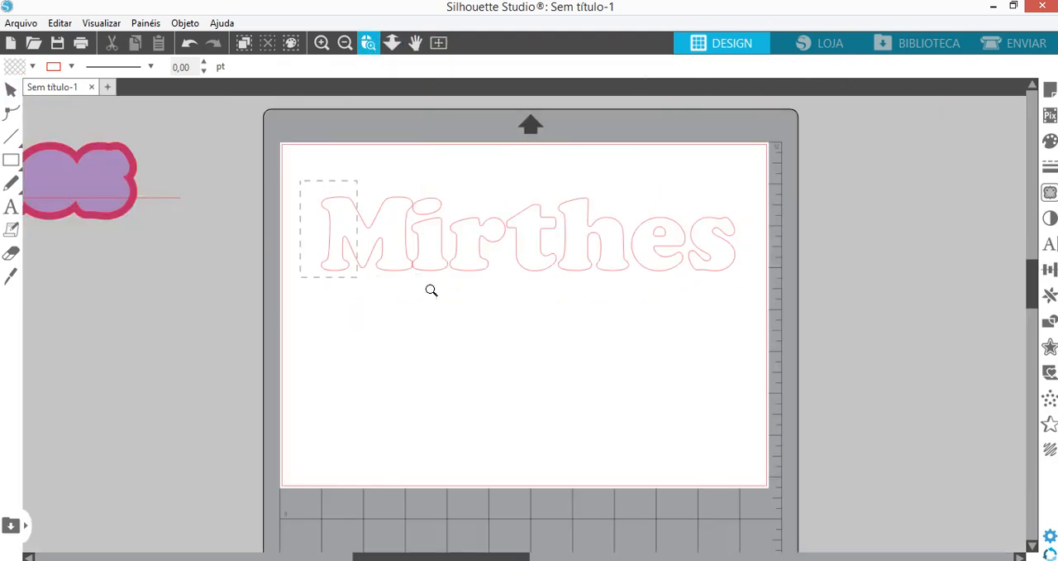
drag(430, 290, 749, 283)
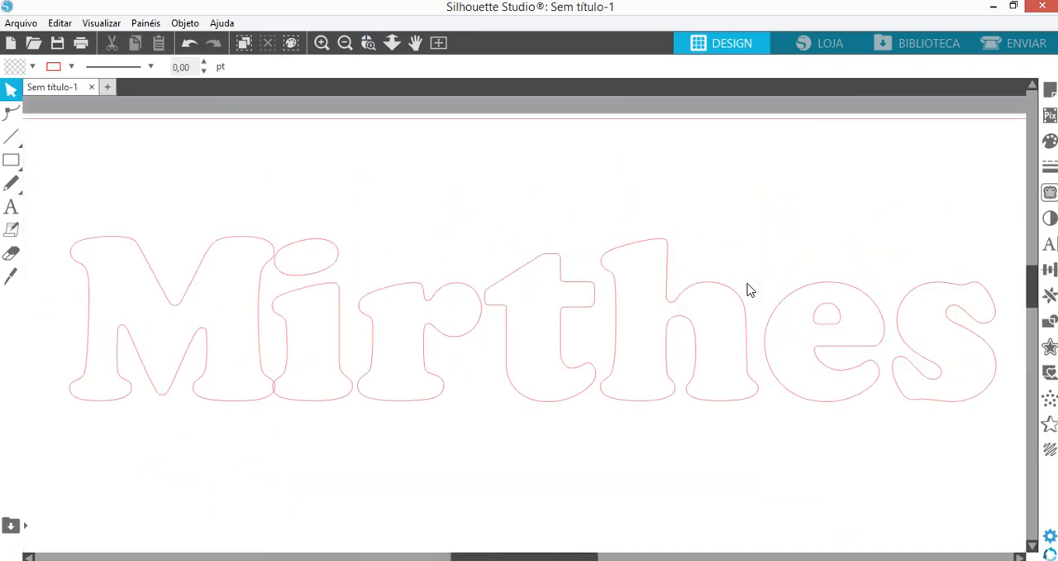
scroll(290, 228, down, 2)
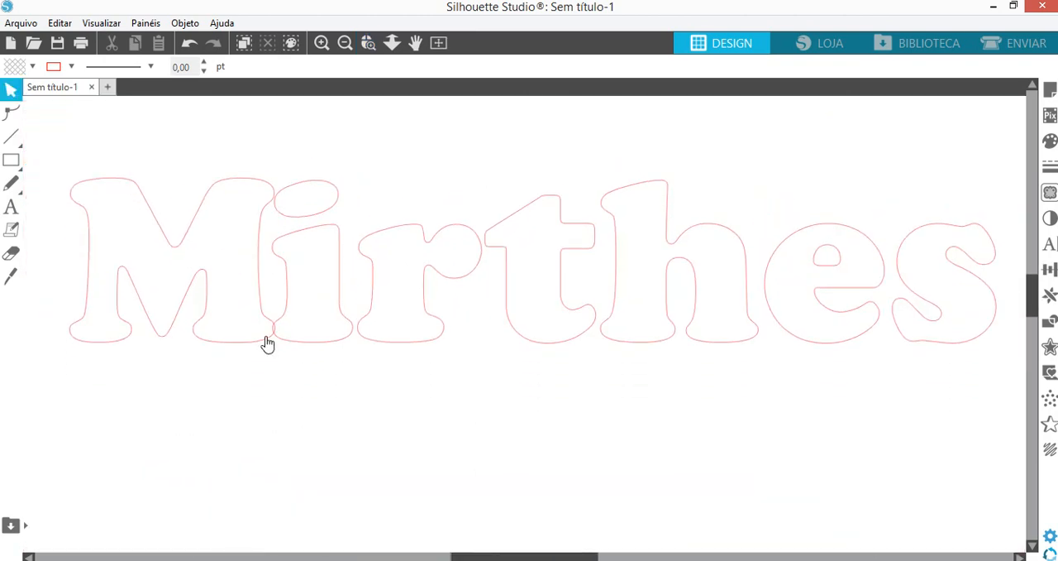
click(267, 344)
key(Right)
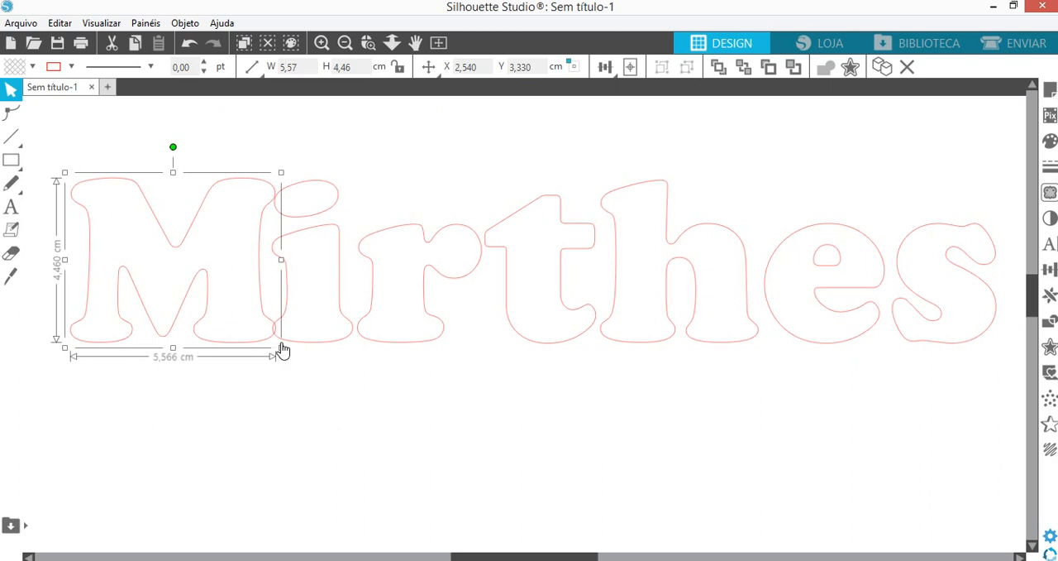
- Add the second letter to the selection and nudge both right to about X 2,772 cm, overlapping the third letter
shift+click(325, 349)
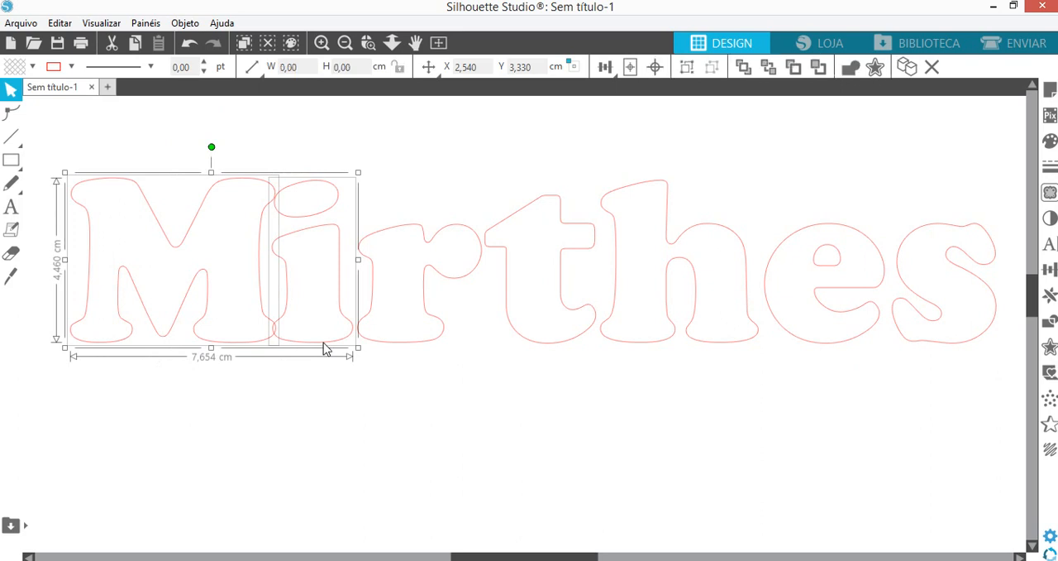
key(Right)
key(Right)
key(Right)
key(Right)
key(Right)
key(Right)
key(Right)
key(Right)
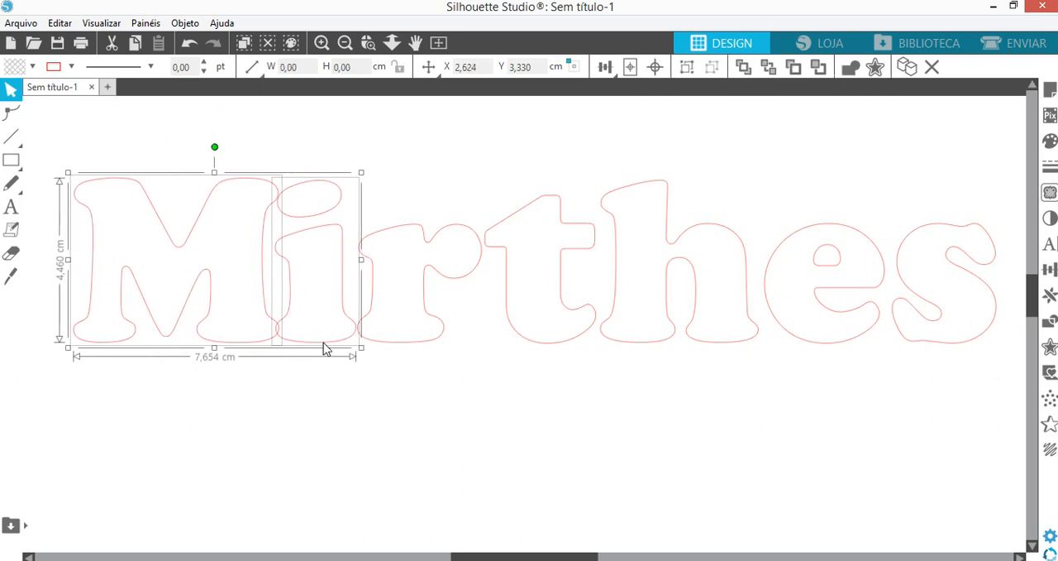
key(Right)
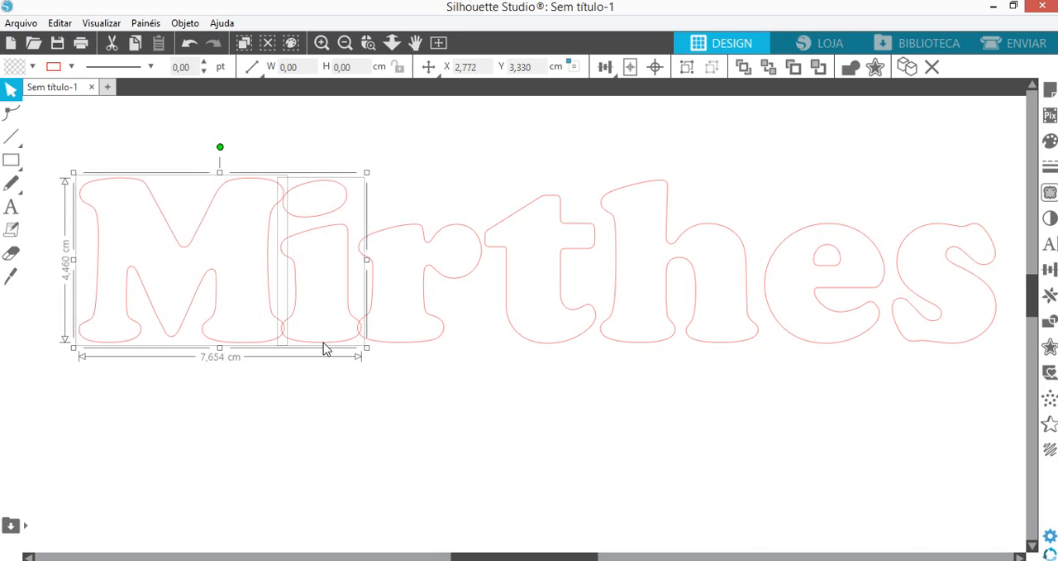
- Add the third letter to the selection and nudge all three right to about X 3,025 cm, overlapping the fourth letter
shift+click(378, 348)
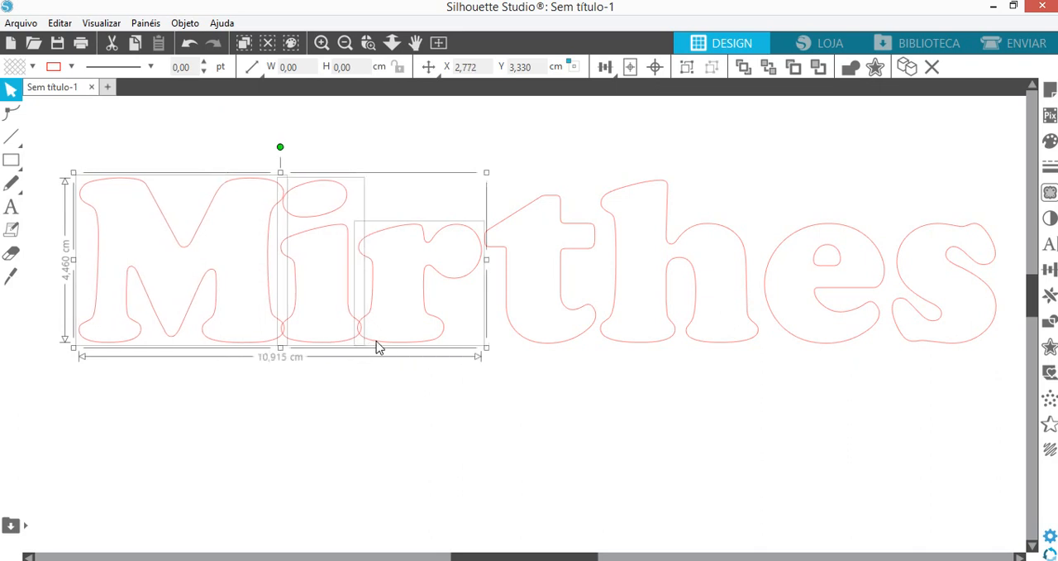
key(Right)
key(Right)
key(Right)
key(Right)
key(Right)
key(Right)
key(Right)
key(Right)
key(Right)
key(Right)
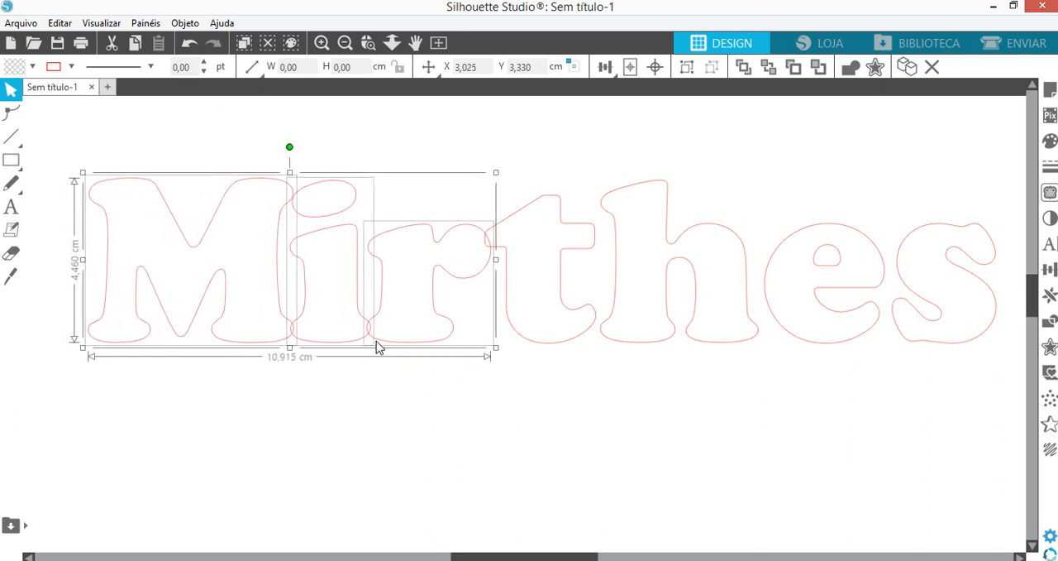
- Add the fourth letter to the selection and nudge all four right to about X 3,447 cm, overlapping the fifth letter
shift+click(548, 342)
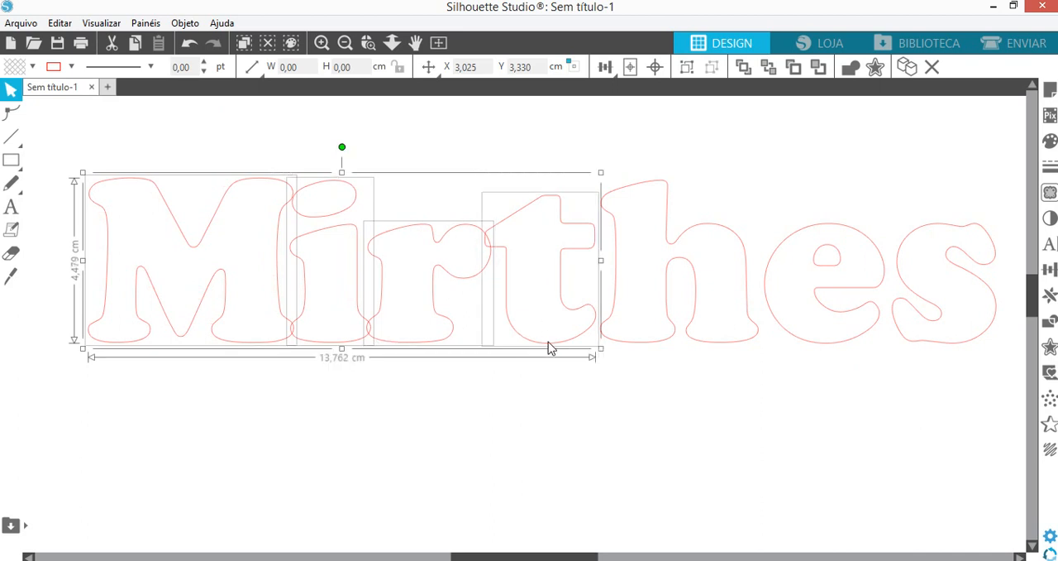
key(Right)
key(Right)
key(Right)
key(Right)
key(Right)
key(Right)
key(Right)
key(Right)
key(Right)
key(Right)
key(Right)
key(Right)
key(Right)
key(Right)
key(Right)
key(Right)
key(Right)
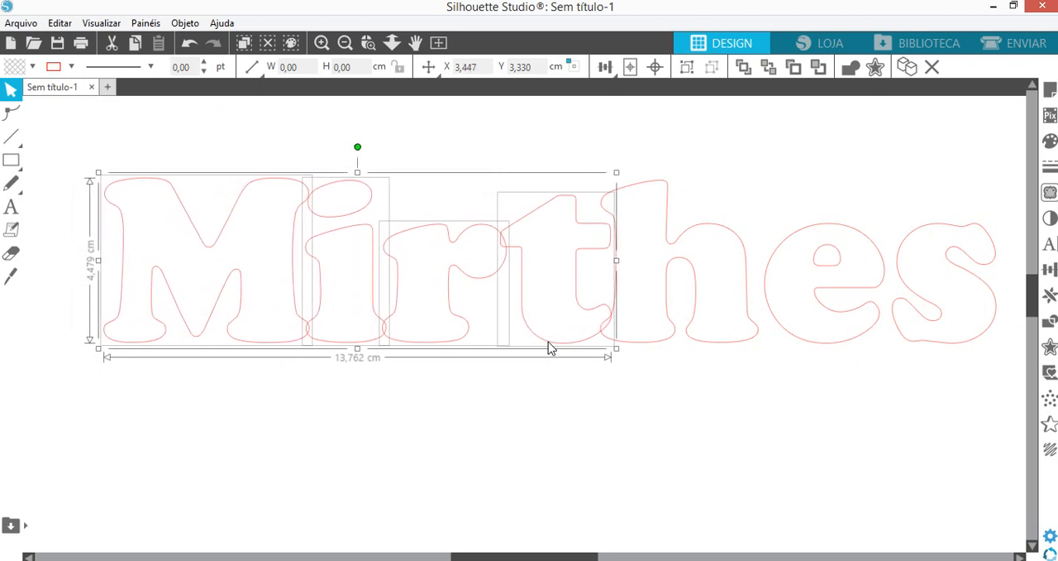
- Nudge the four selected letters further over the fifth letter, to about X 3,532 cm
key(Right)
key(Right)
key(Right)
key(Right)
key(Right)
key(Right)
key(Right)
key(Right)
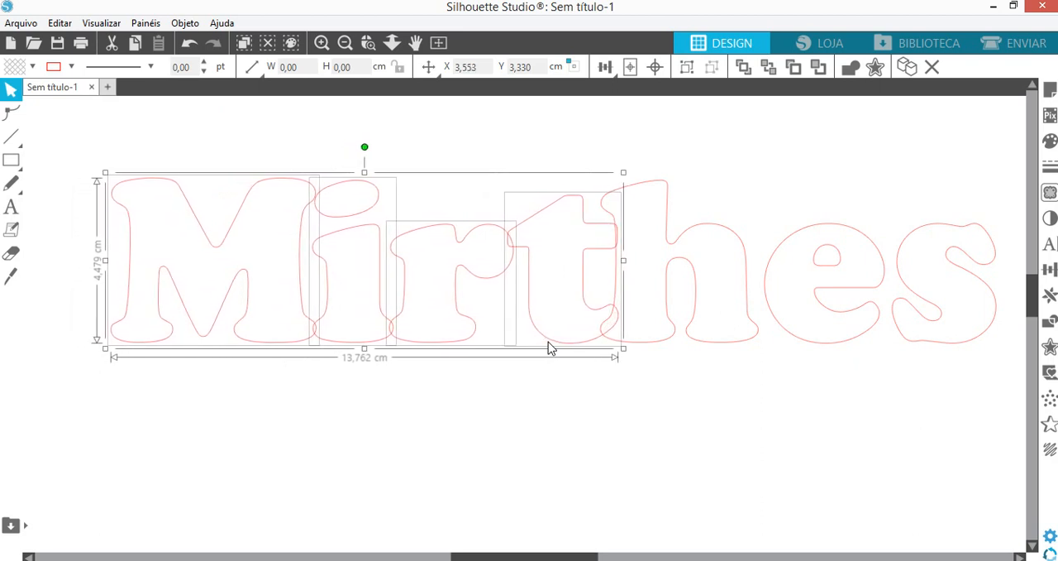
key(Right)
key(Right)
key(Right)
key(Right)
key(Left)
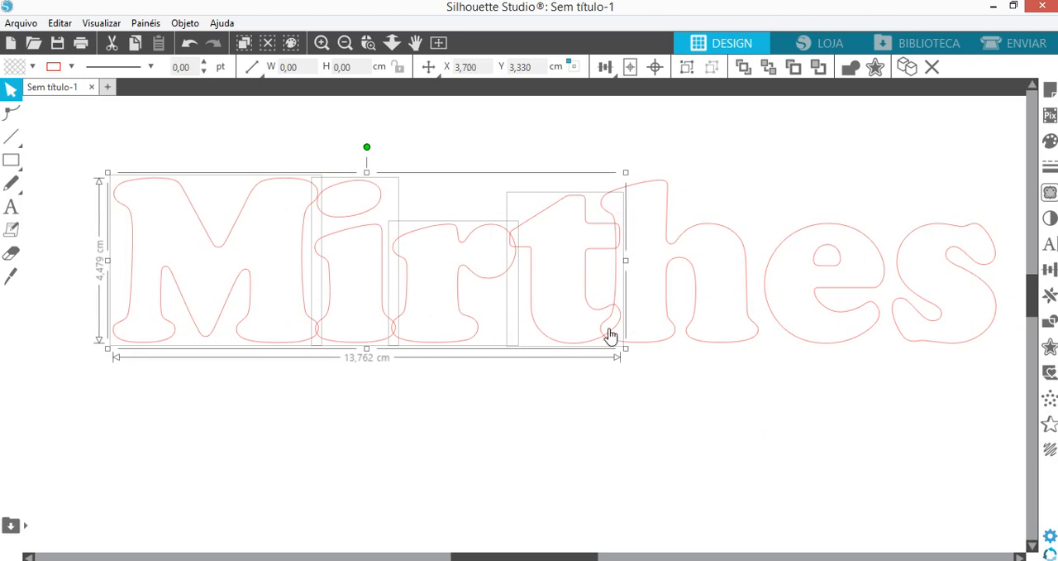
key(Left)
key(Left)
key(Left)
key(Left)
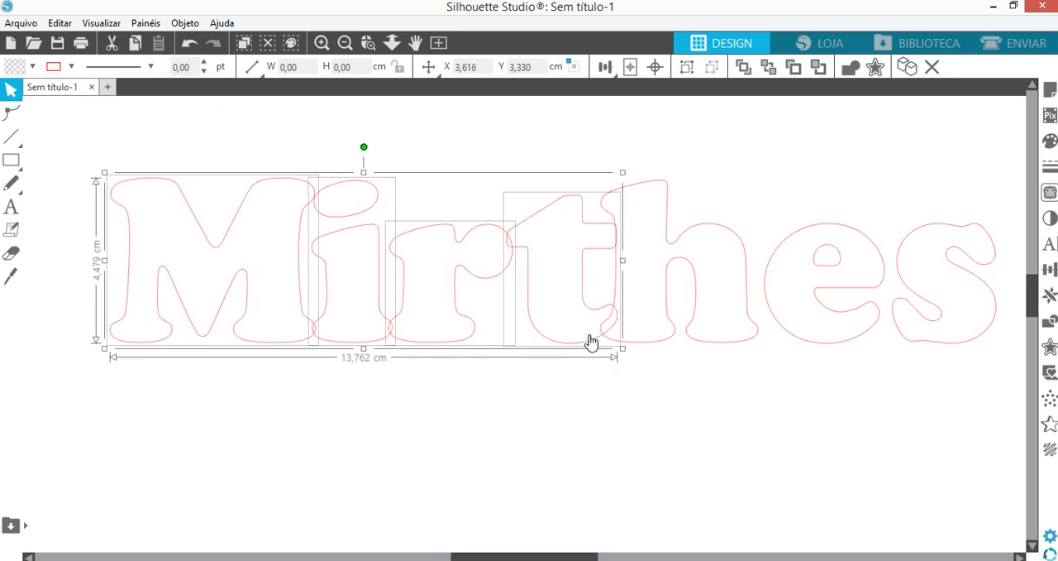
key(Left)
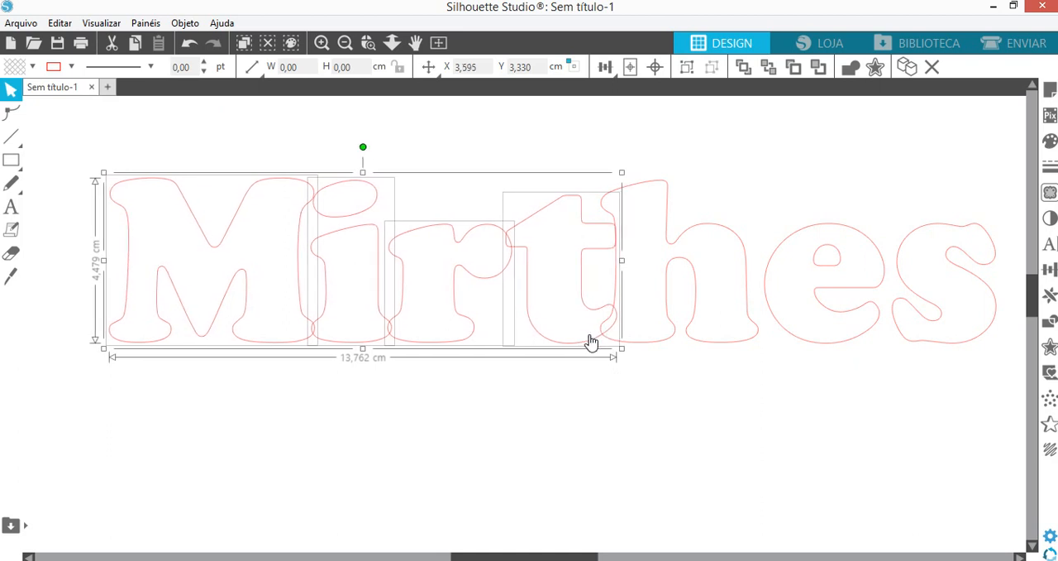
key(Left)
key(Left)
key(Left)
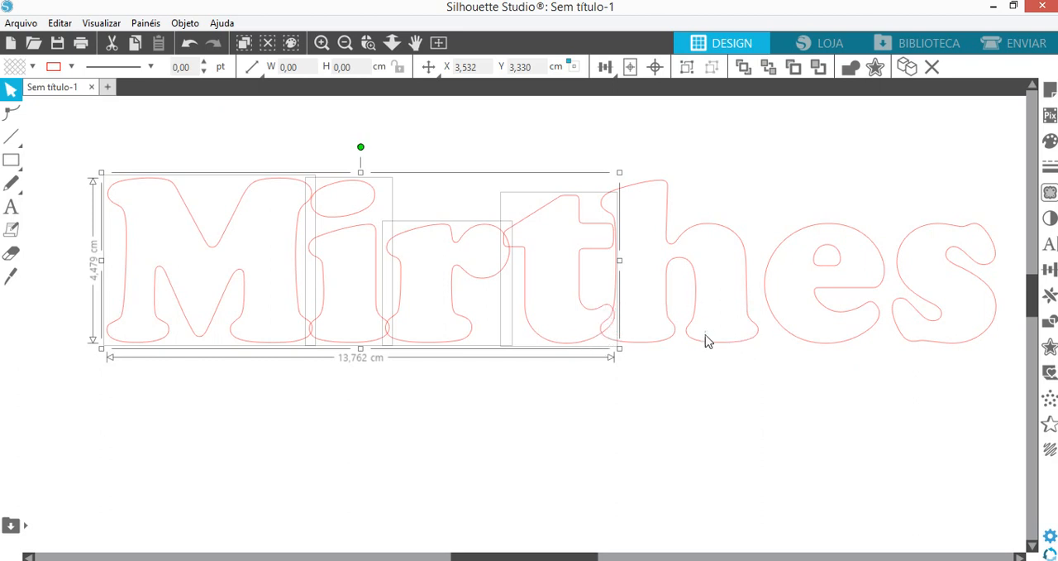
- Add the fifth letter to the selection and nudge all five right to about X 4,207 cm, overlapping the sixth letter
shift+click(669, 341)
key(Right)
key(Right)
key(Right)
key(Right)
key(Right)
key(Right)
key(Right)
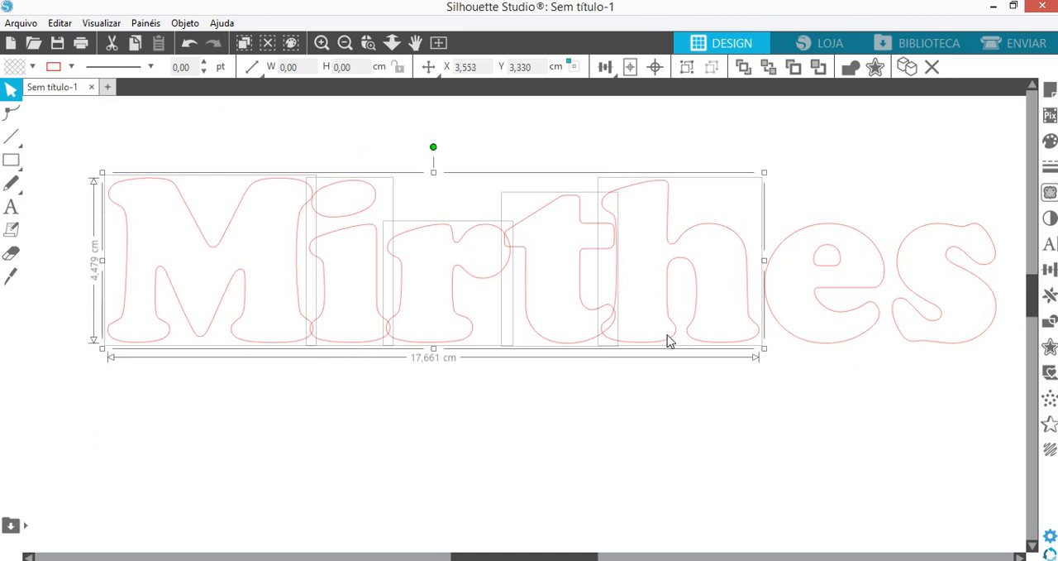
key(Right)
key(Right)
key(Right)
key(Right)
key(Right)
key(Right)
key(Right)
key(Right)
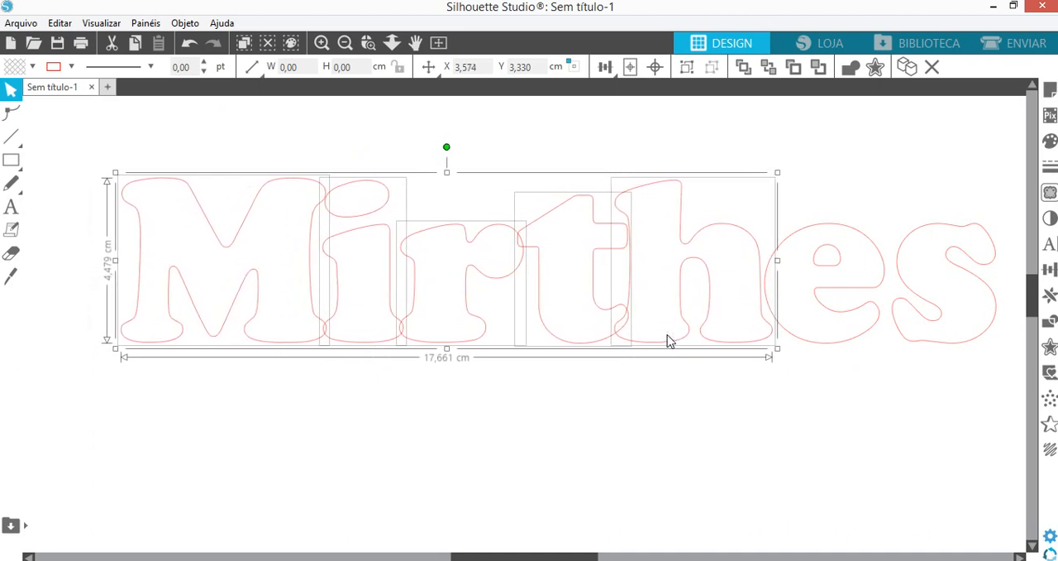
key(Right)
key(Right)
key(Right)
key(Right)
key(Right)
key(Right)
key(Right)
key(Right)
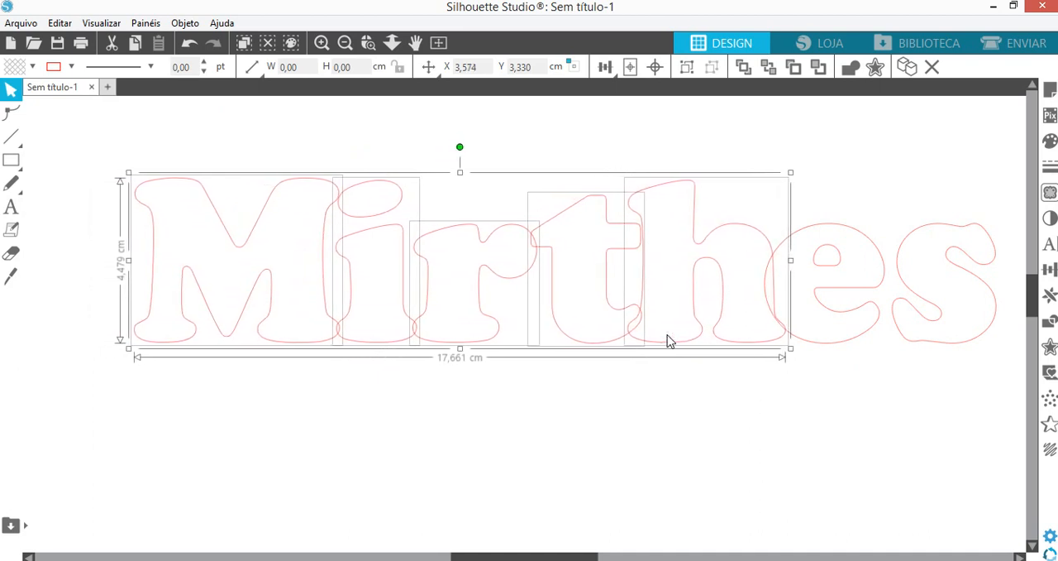
key(Right)
key(Right)
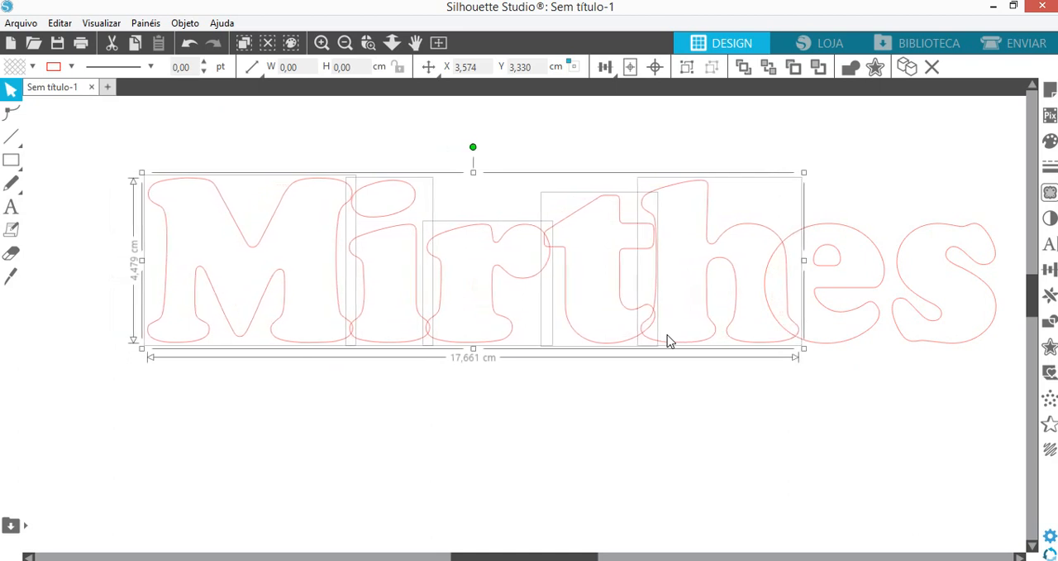
key(Left)
key(Left)
key(Left)
key(Left)
key(Left)
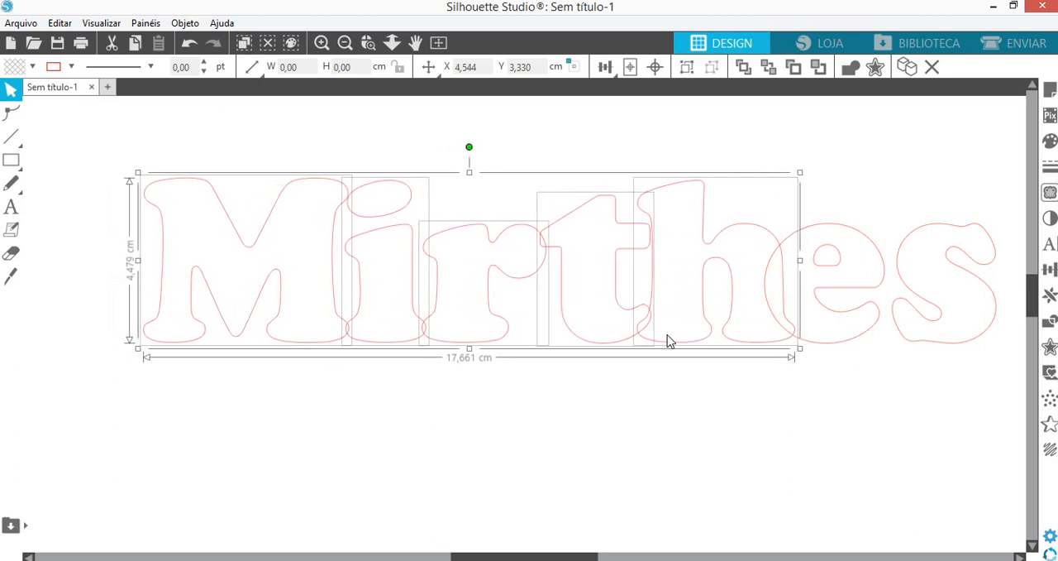
key(Left)
key(Left)
key(Left)
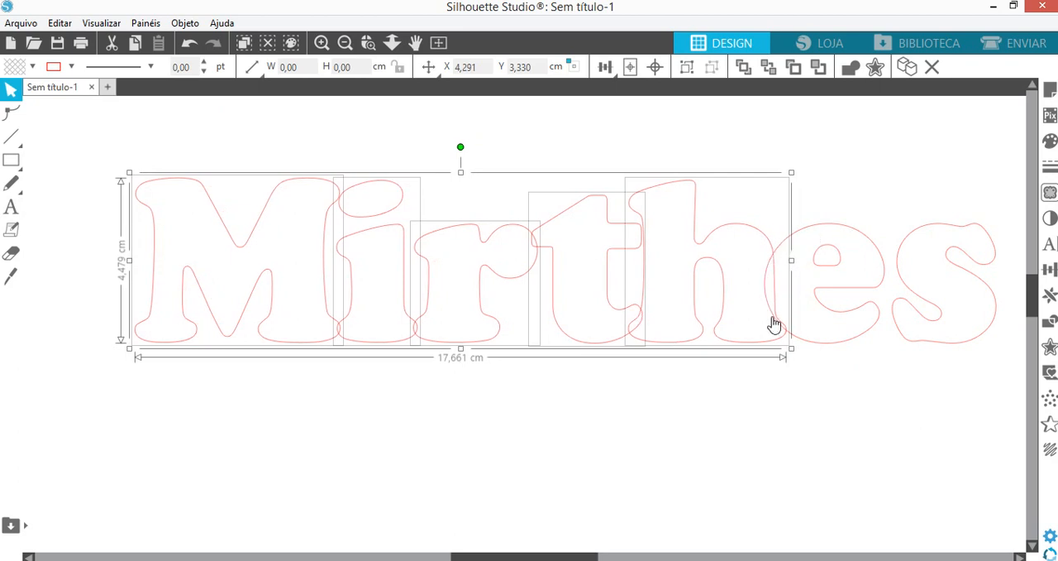
key(Left)
key(Left)
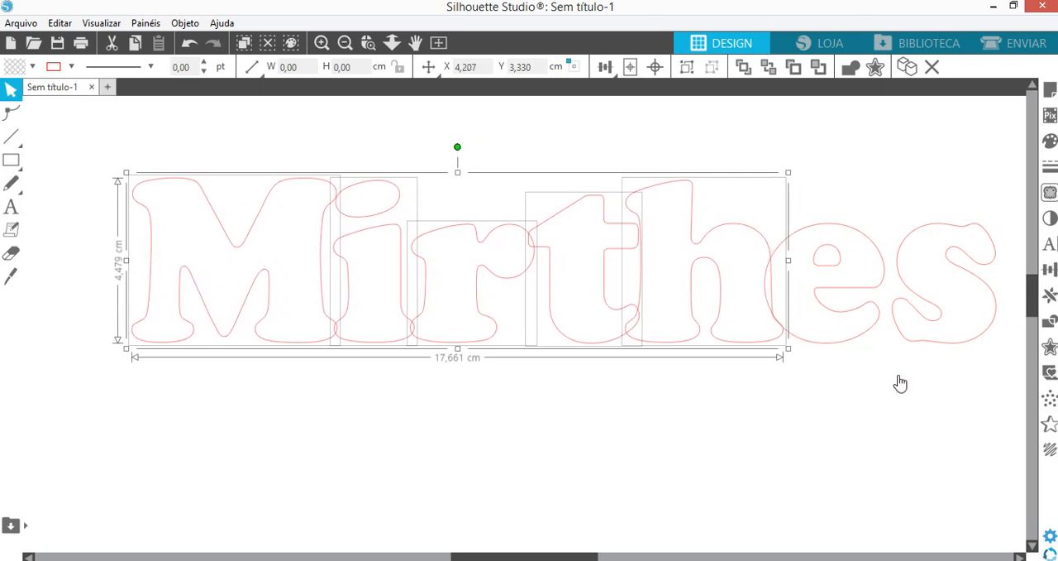
- Add the sixth letter to the selection and nudge all six right to about X 4,713 cm, overlapping the last letter
shift+click(848, 349)
key(Right)
key(Right)
key(Right)
key(Right)
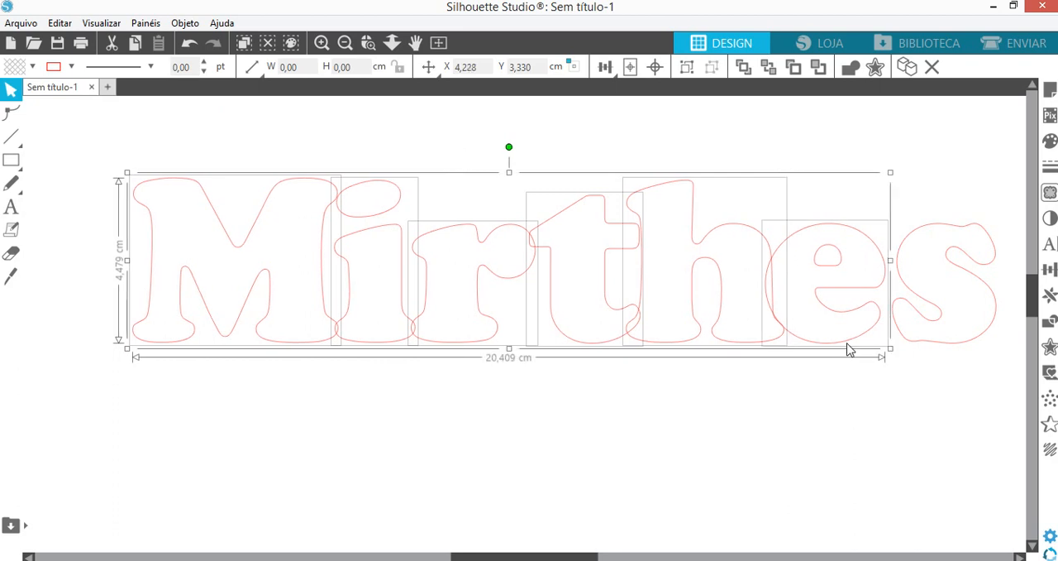
key(Right)
key(Right)
key(Right)
key(Right)
key(Right)
key(Right)
key(Right)
key(Right)
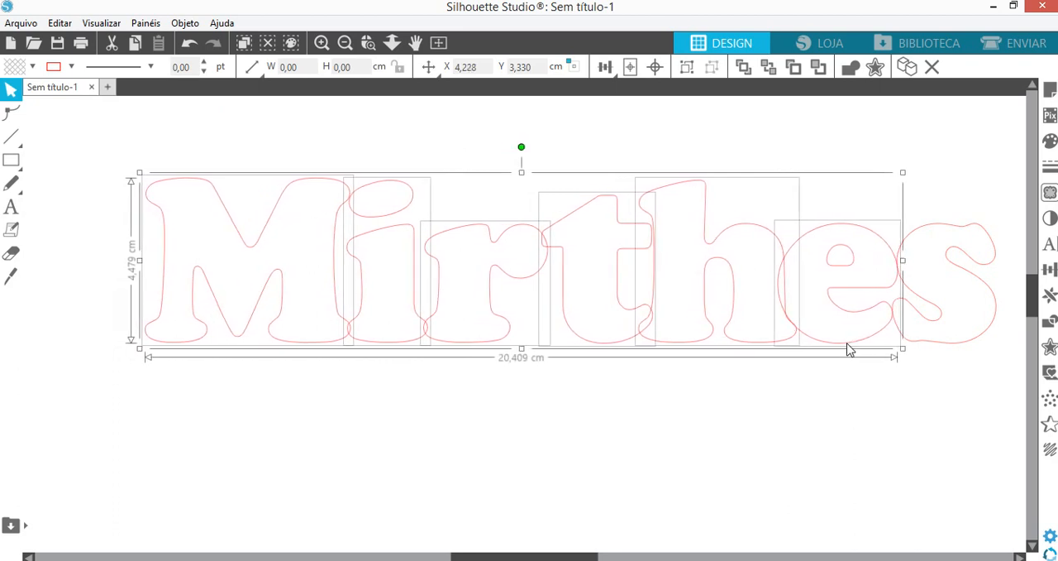
key(Right)
key(Right)
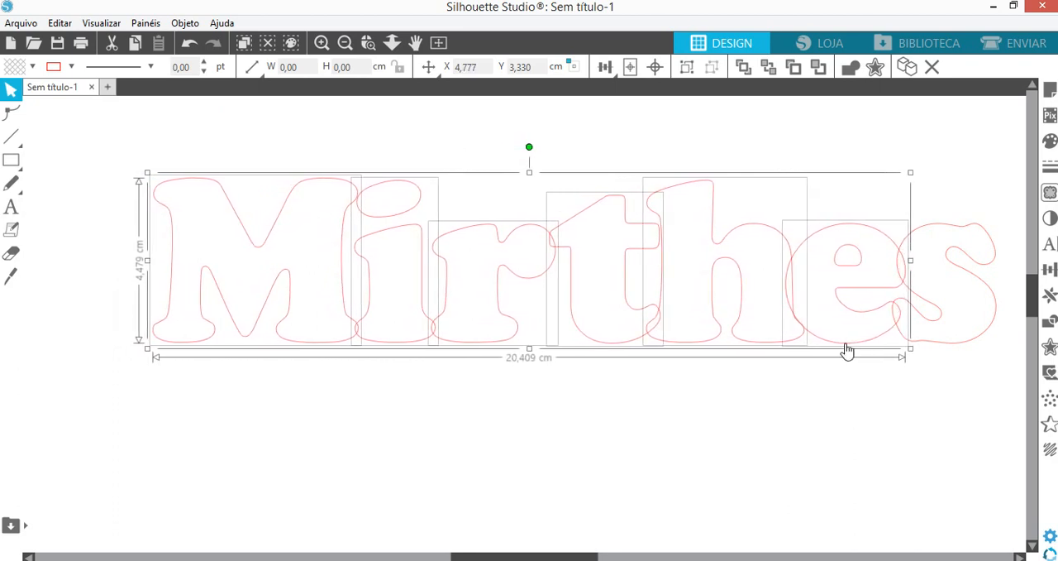
key(Left)
key(Left)
key(Left)
key(Left)
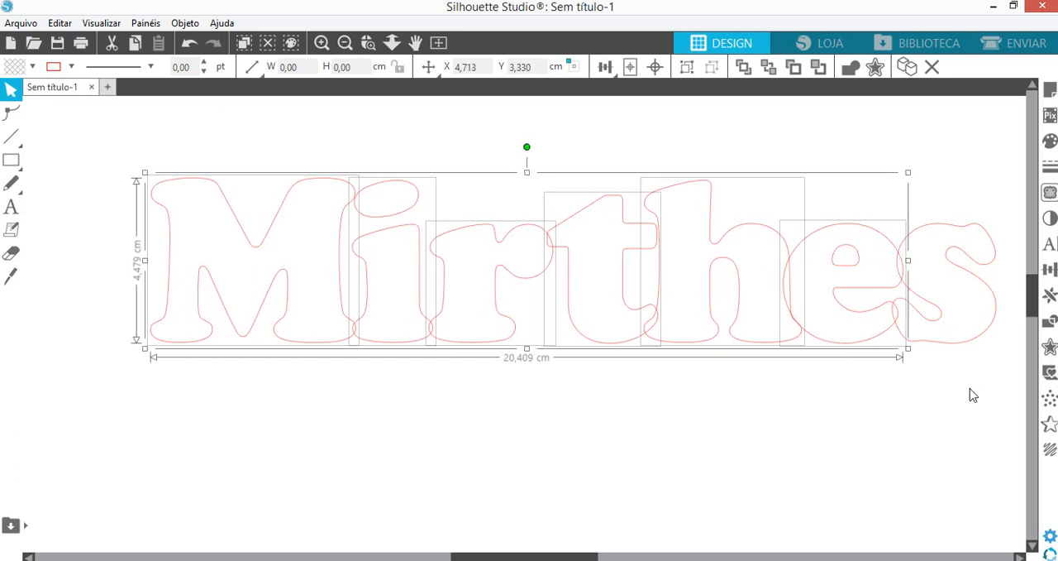
- Add the last letter to the selection and weld all the overlapping letters together
shift+click(940, 348)
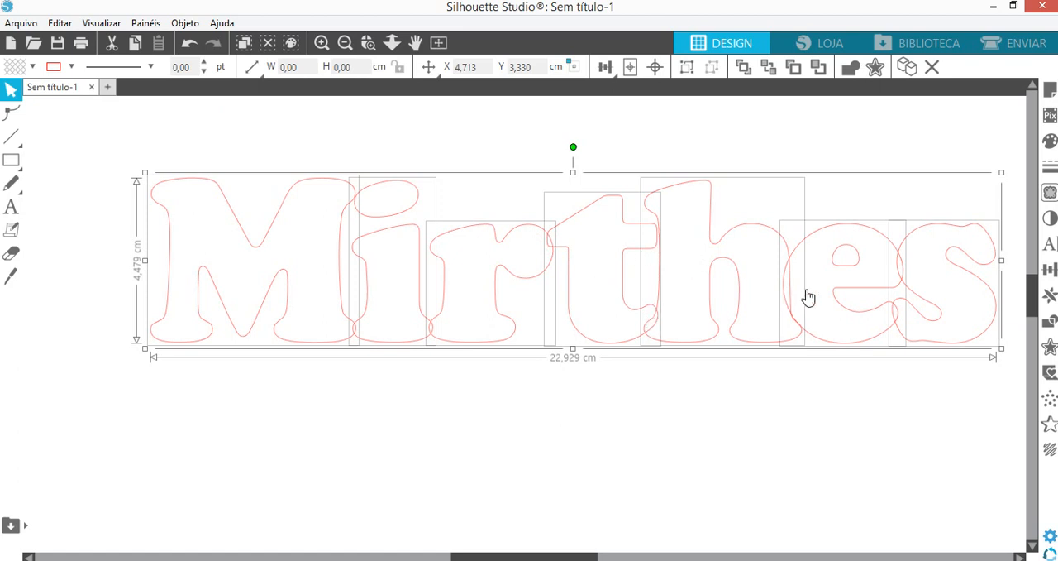
right_click(541, 239)
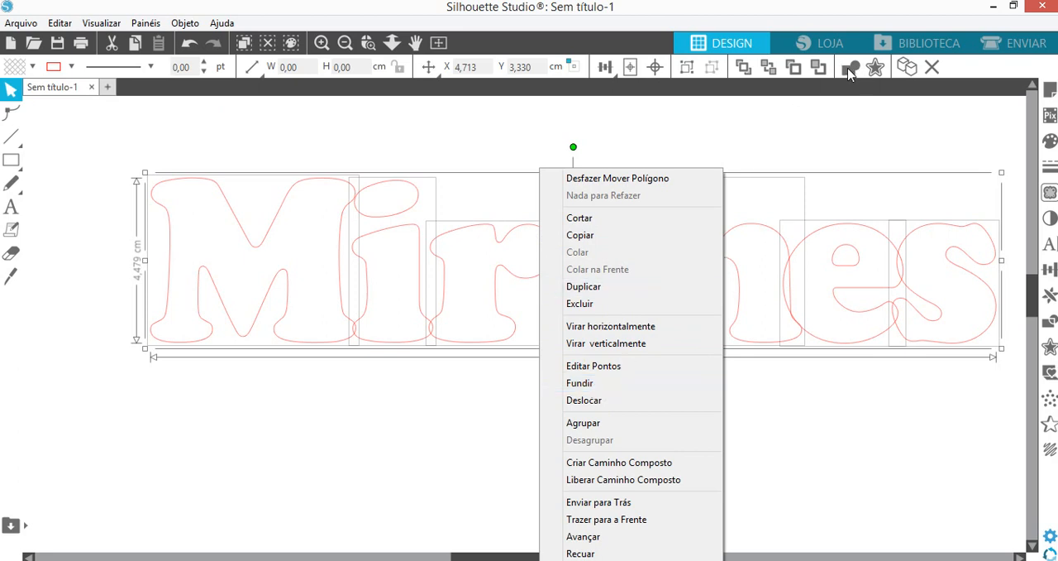
click(579, 384)
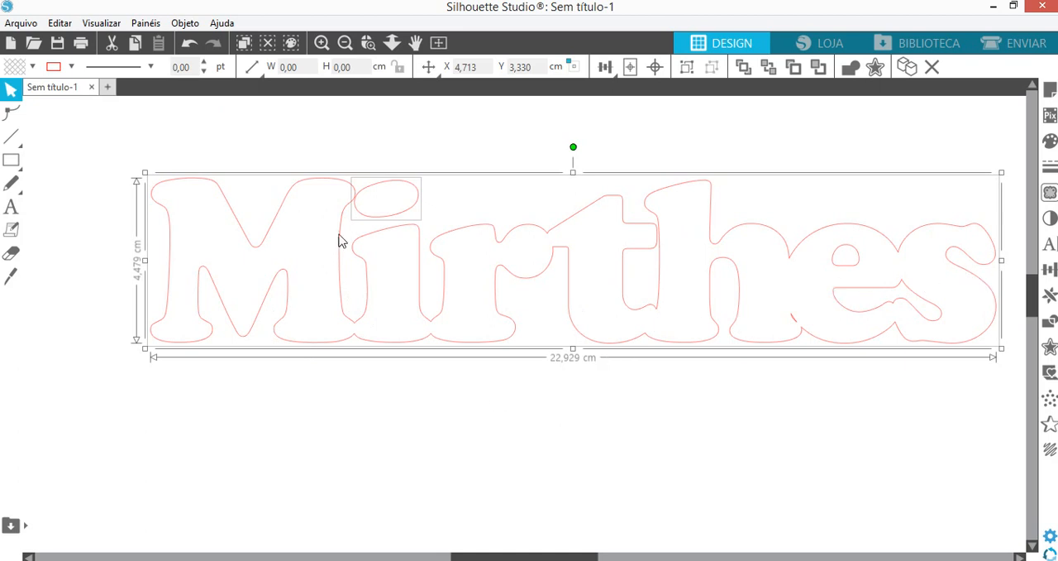
- Select the second letter's separate dot and nudge it left to about X 10,117 cm, overlapping the first letter
click(399, 145)
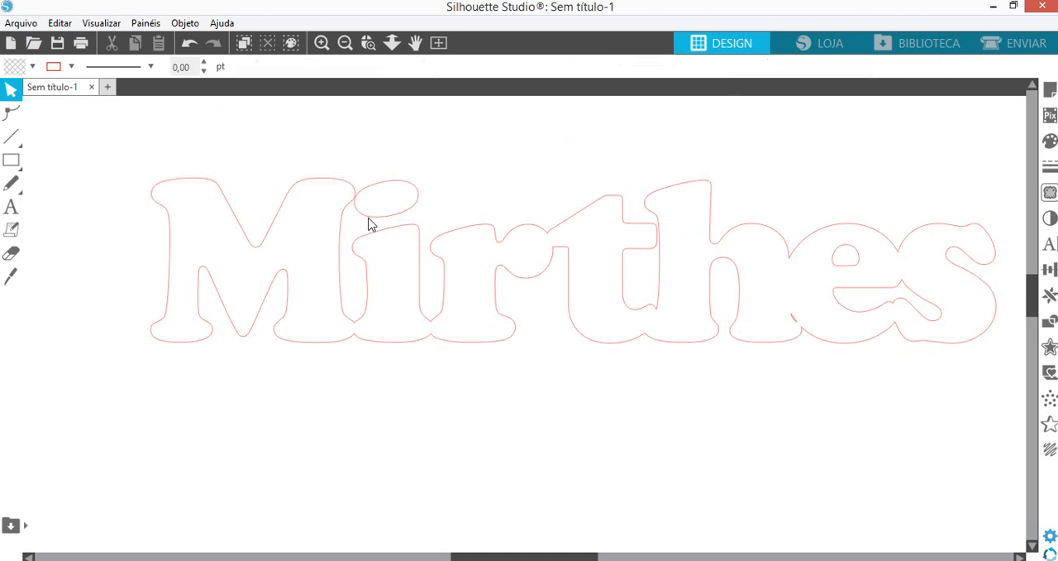
click(371, 222)
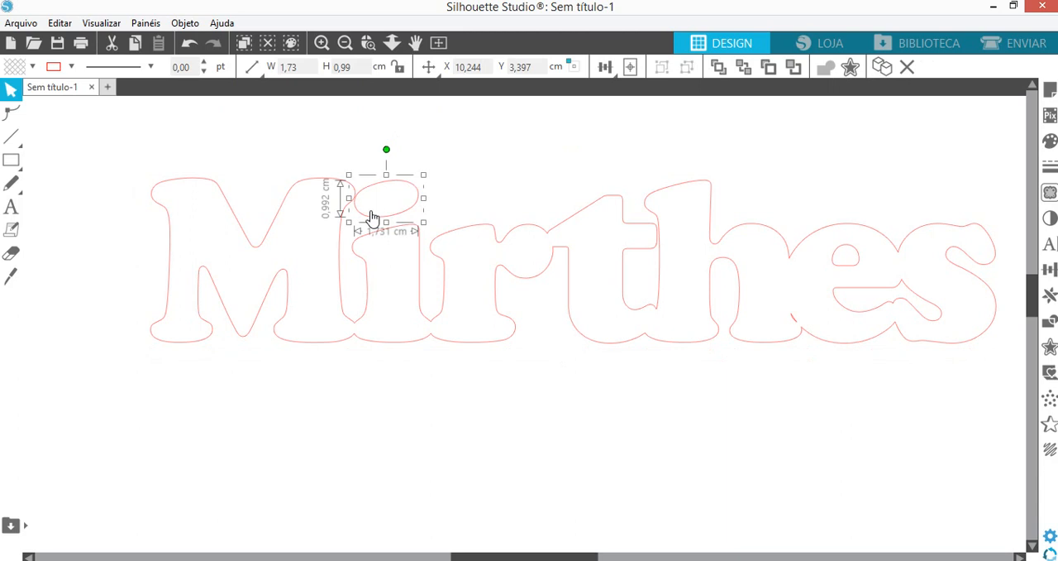
key(Left)
key(Left)
key(Left)
key(Left)
key(Left)
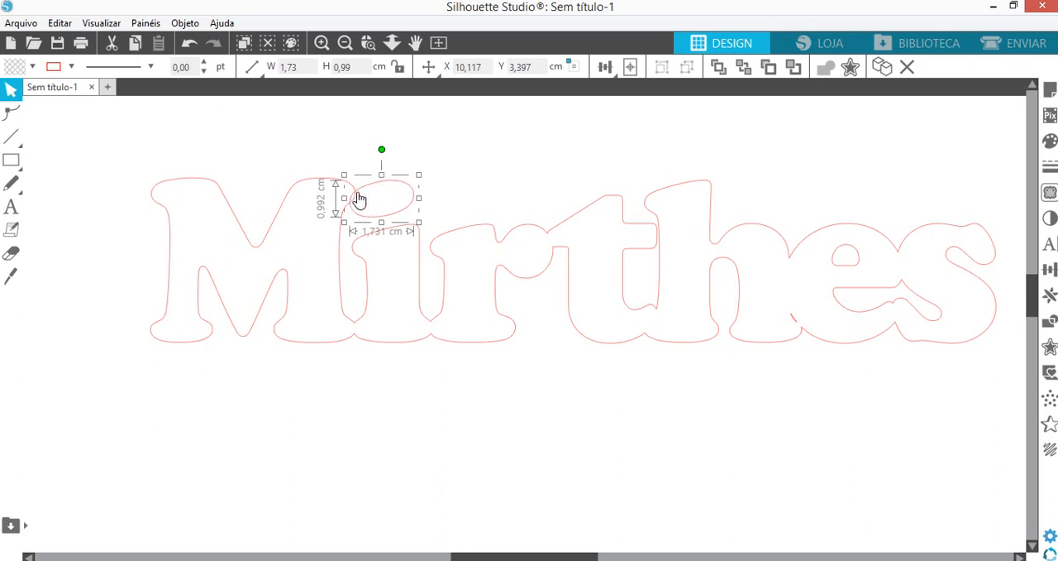
- Select the dot together with the name and weld them into one shape
drag(296, 148, 398, 226)
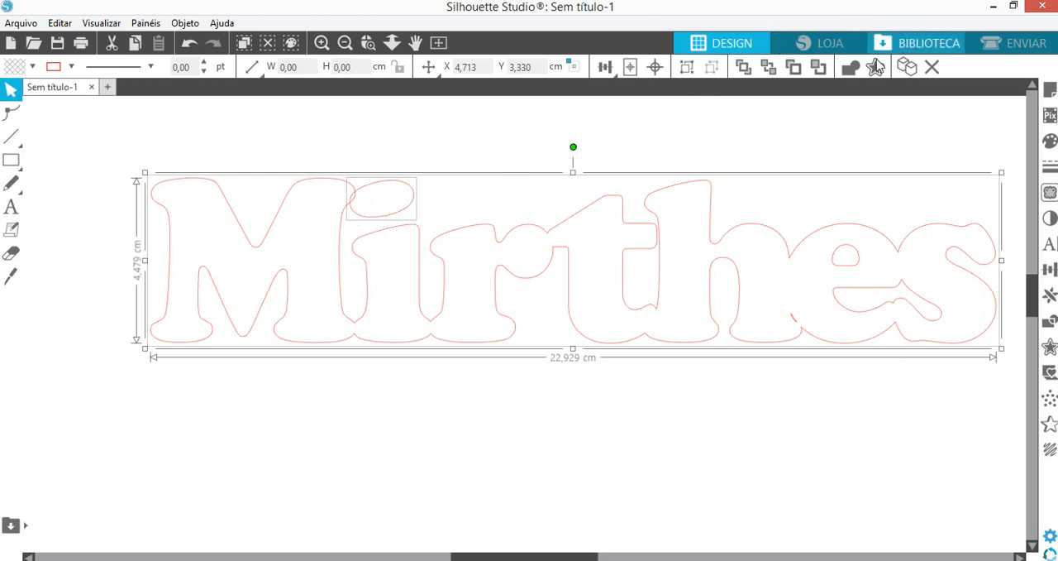
click(849, 69)
click(395, 154)
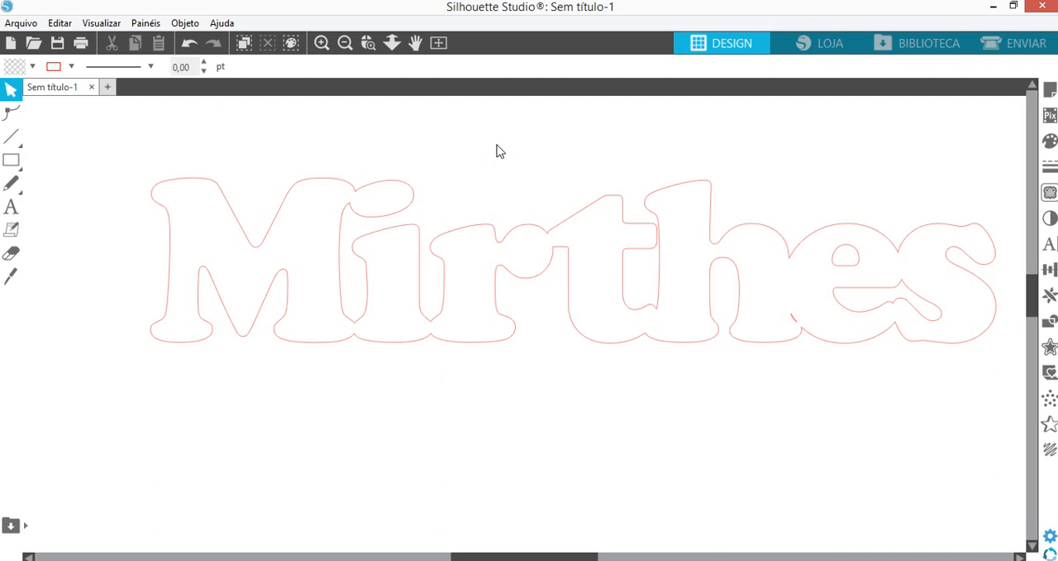
- Fill the welded name with solid purple
click(375, 225)
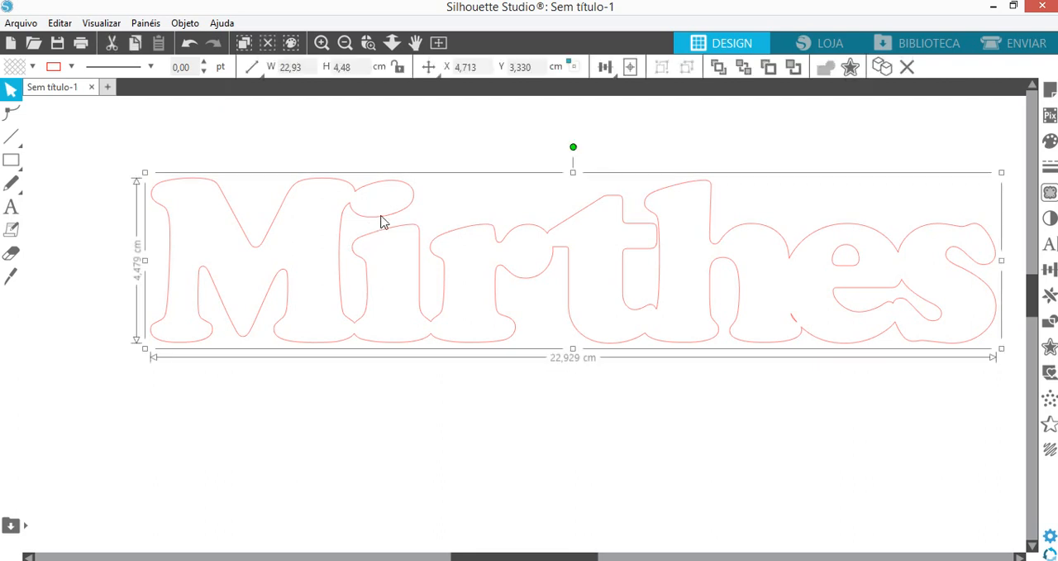
click(1050, 140)
click(854, 225)
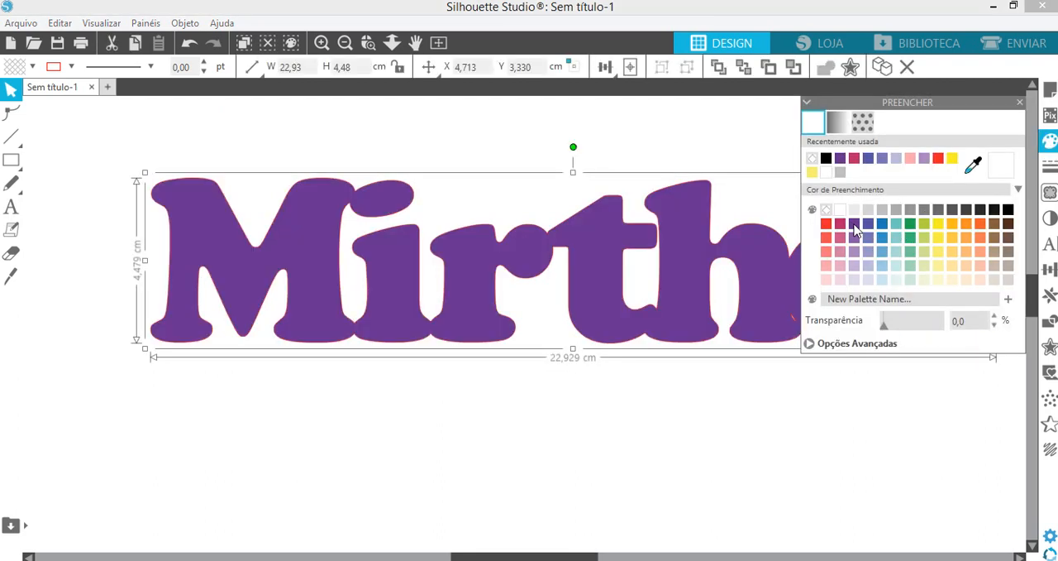
click(1020, 101)
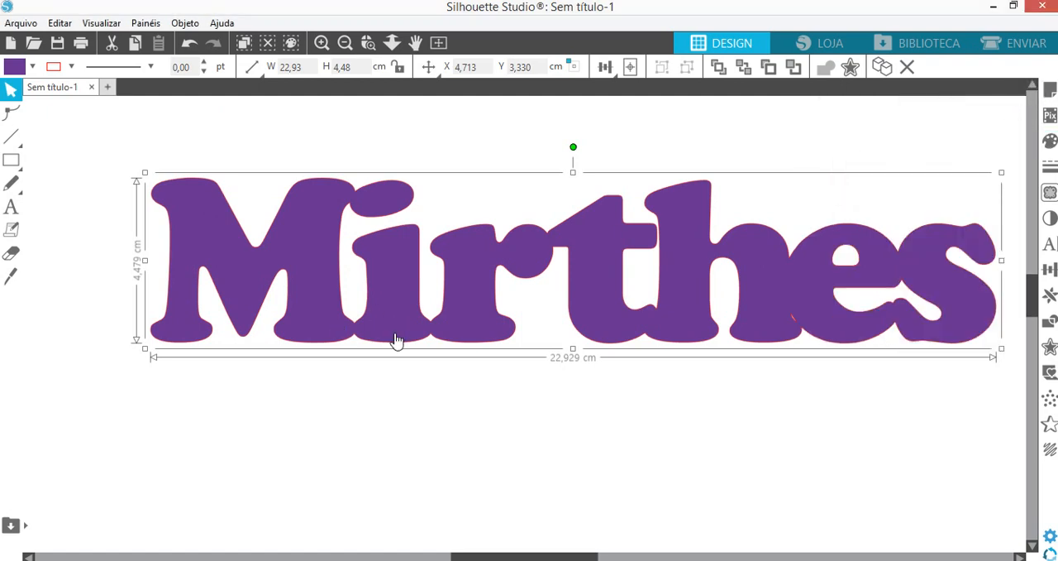
- Move the welded name to about X 3,700 cm, Y 2,866 cm and set its fill to none
drag(397, 291, 351, 277)
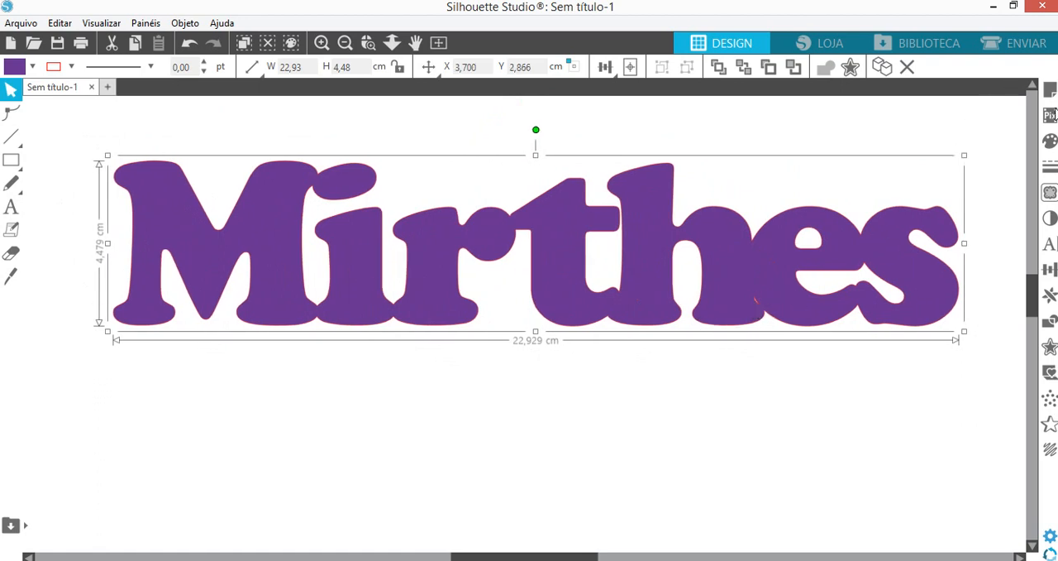
click(1050, 141)
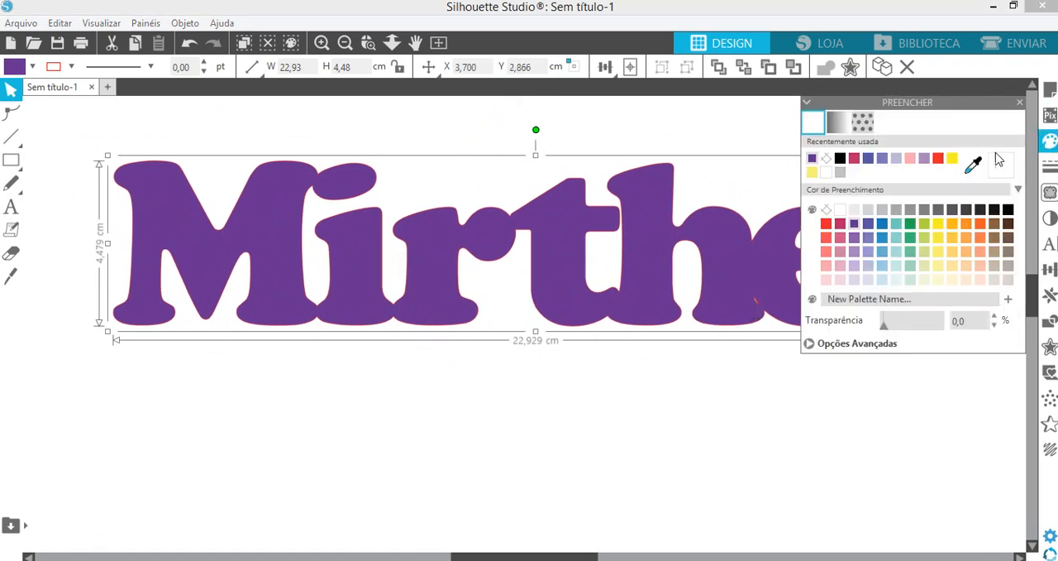
click(827, 158)
click(758, 360)
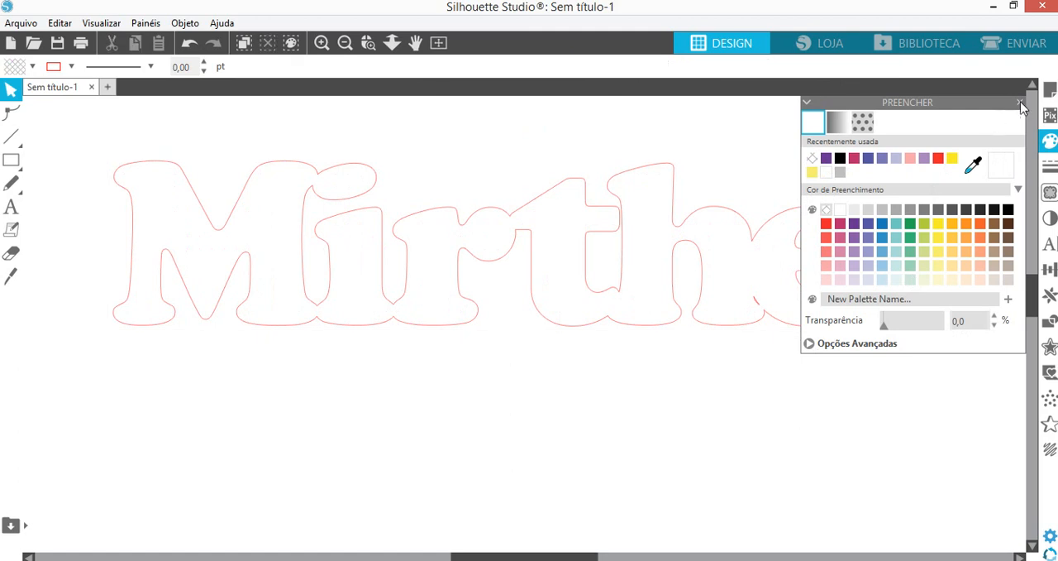
click(1021, 104)
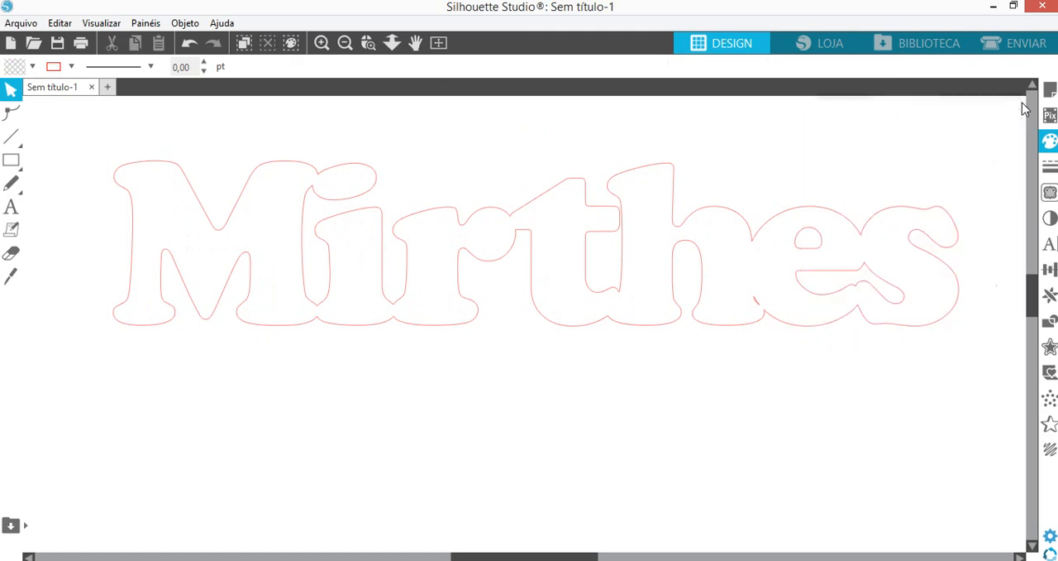
- Release the name's compound path and delete the tiny leftover sliver where the fifth and sixth letters overlap
click(751, 304)
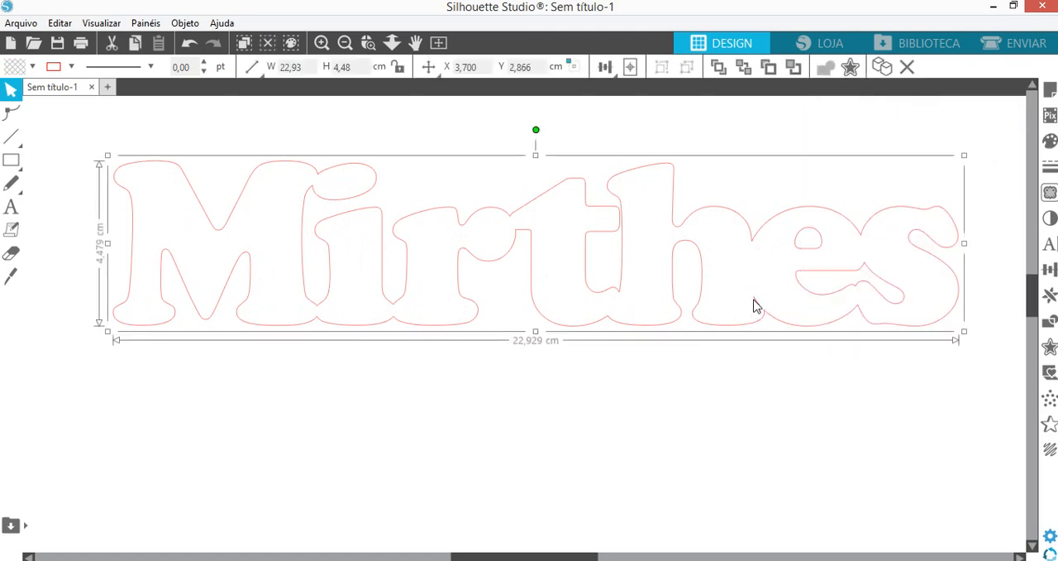
right_click(756, 308)
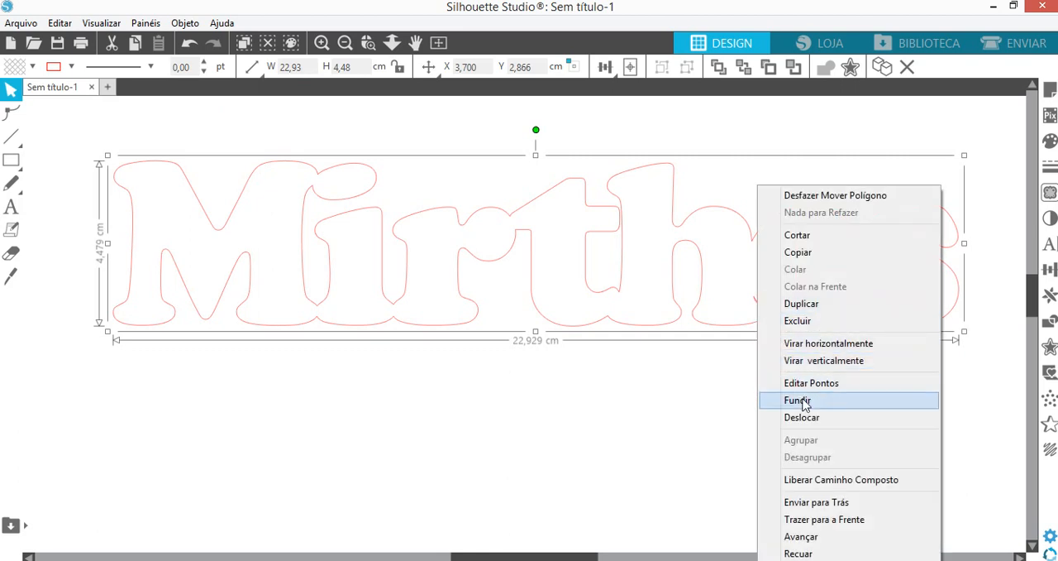
click(807, 482)
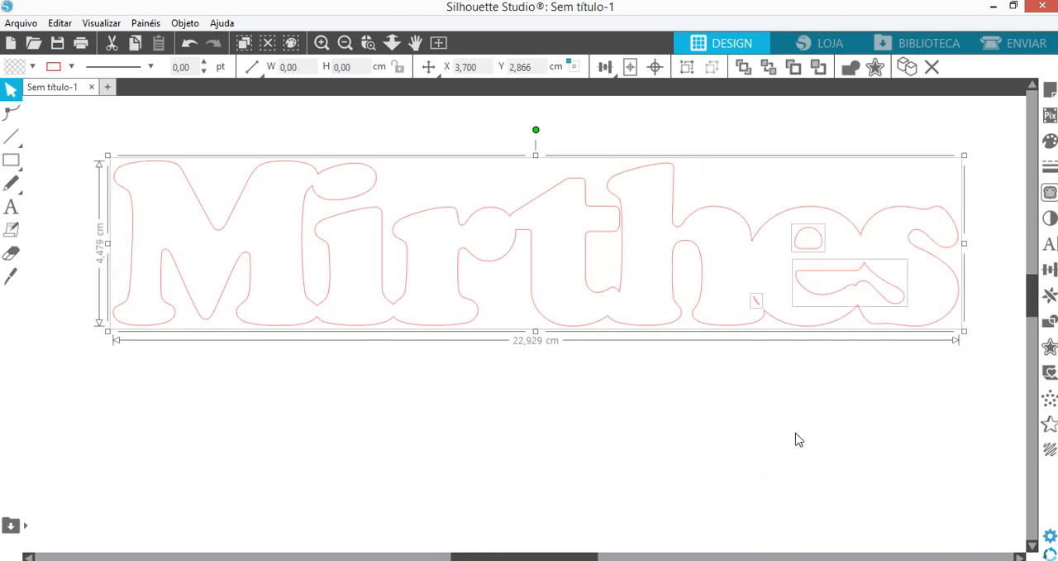
click(765, 303)
click(754, 302)
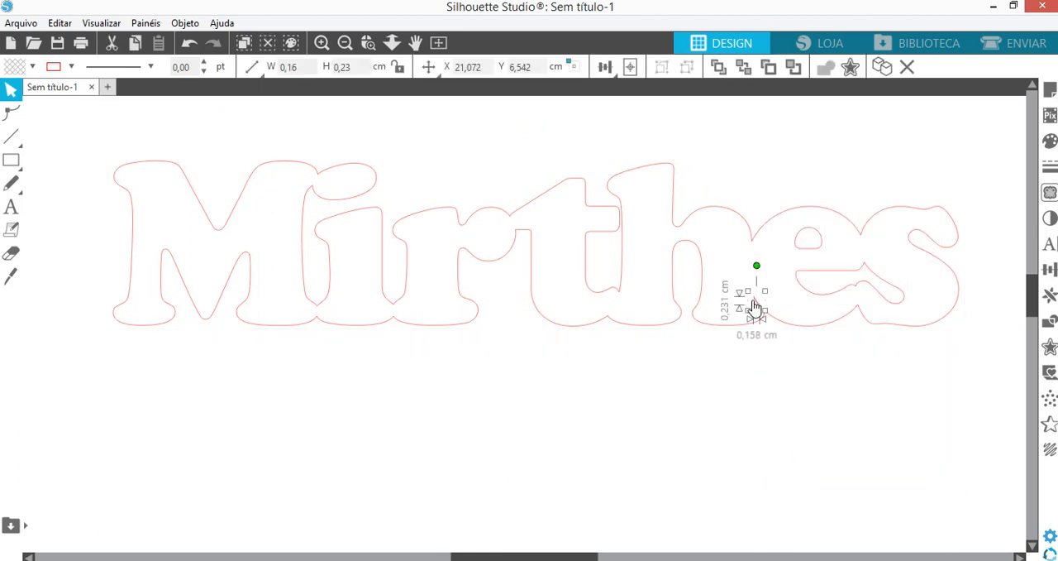
key(Delete)
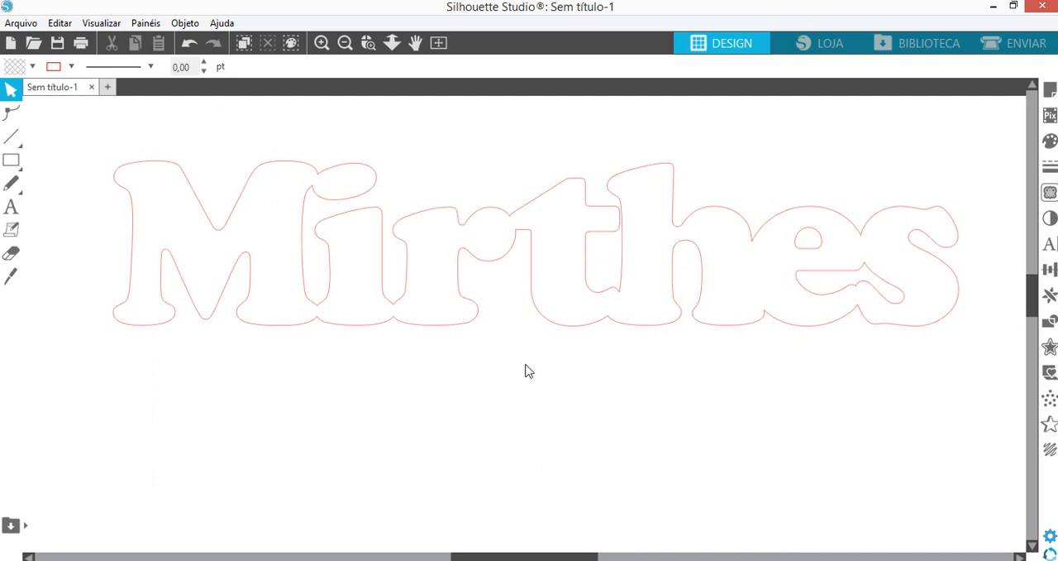
- Draw a thin vertical rectangle about 0,13 × 1,35 cm between the fifth and sixth letters and move it to about X 20,969, Y 5,224 cm
click(11, 159)
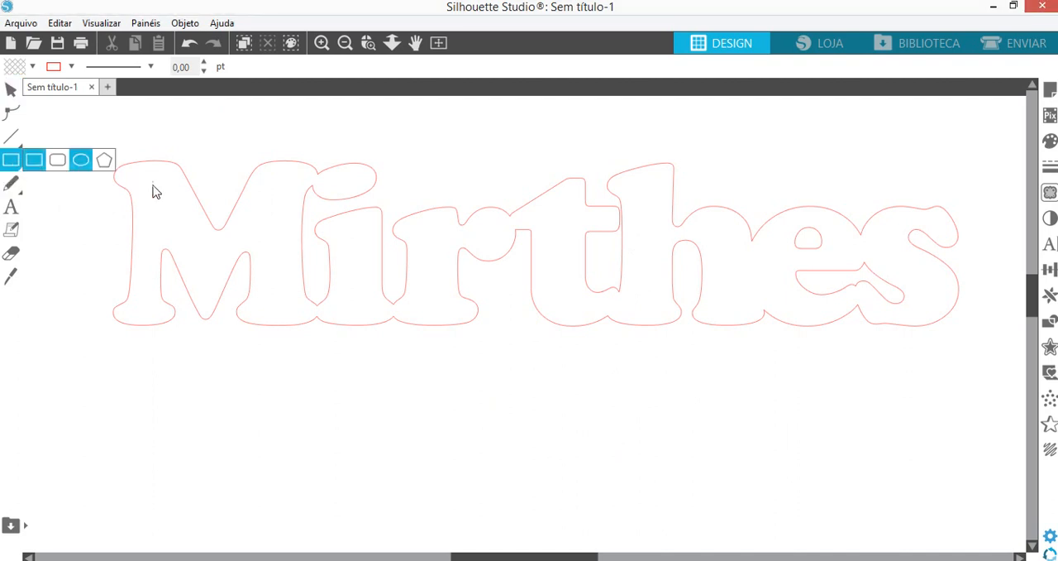
drag(750, 252, 756, 308)
click(12, 89)
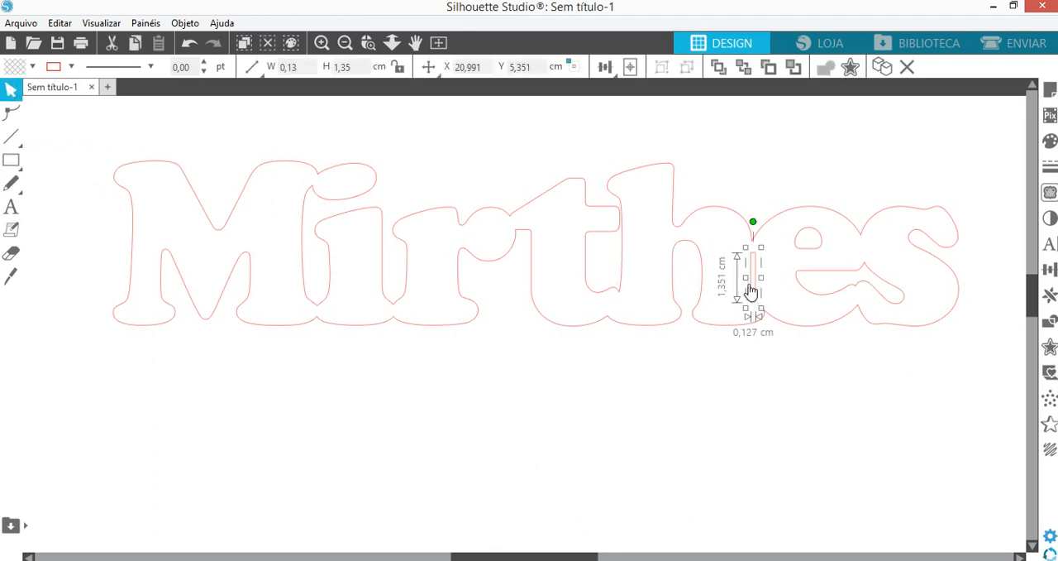
drag(751, 291, 753, 300)
click(769, 370)
click(768, 382)
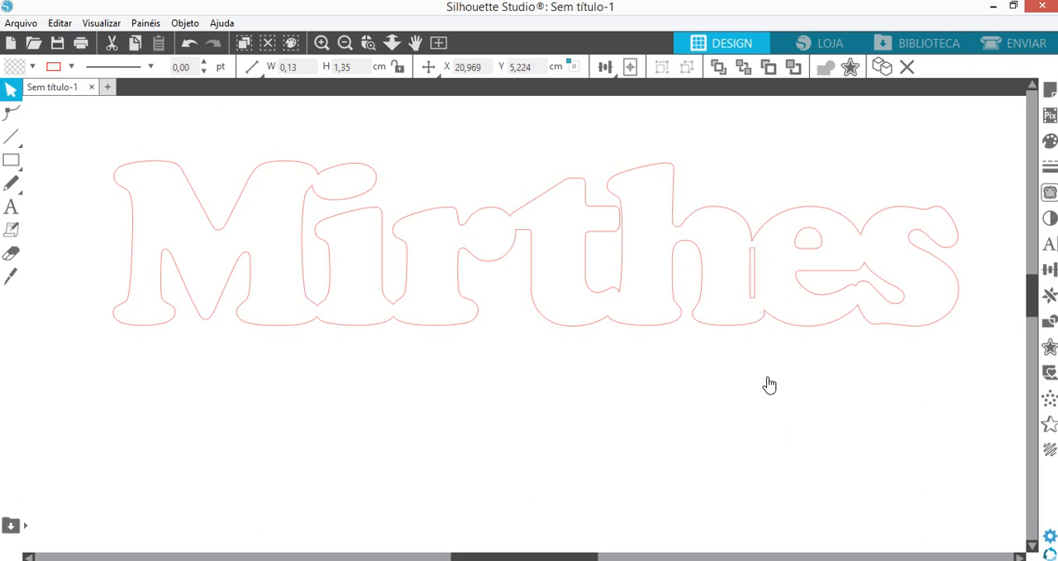
- Fill the thin rectangle with black and the name outline with pale pink
click(754, 291)
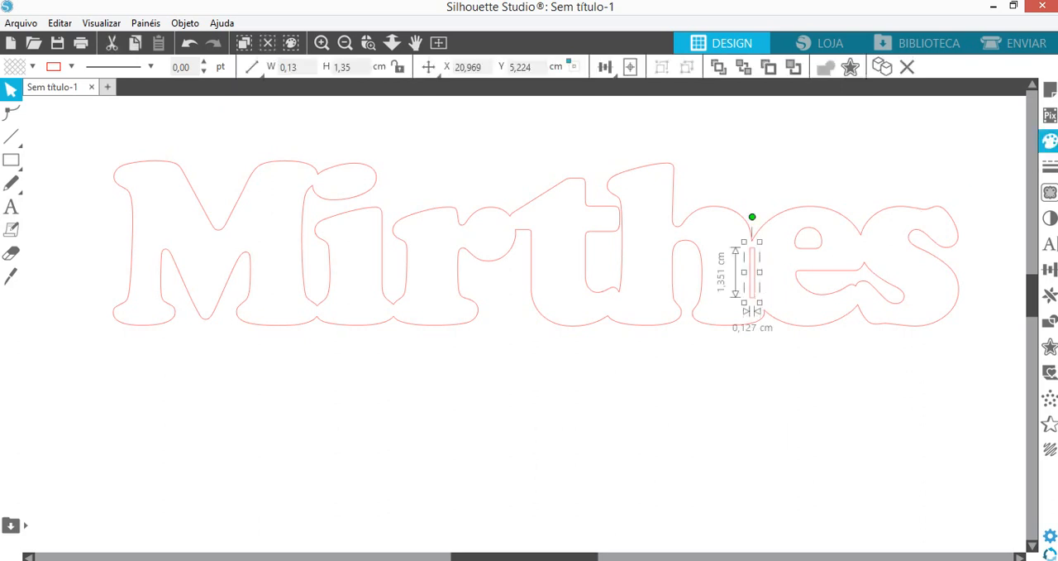
click(1050, 140)
click(841, 159)
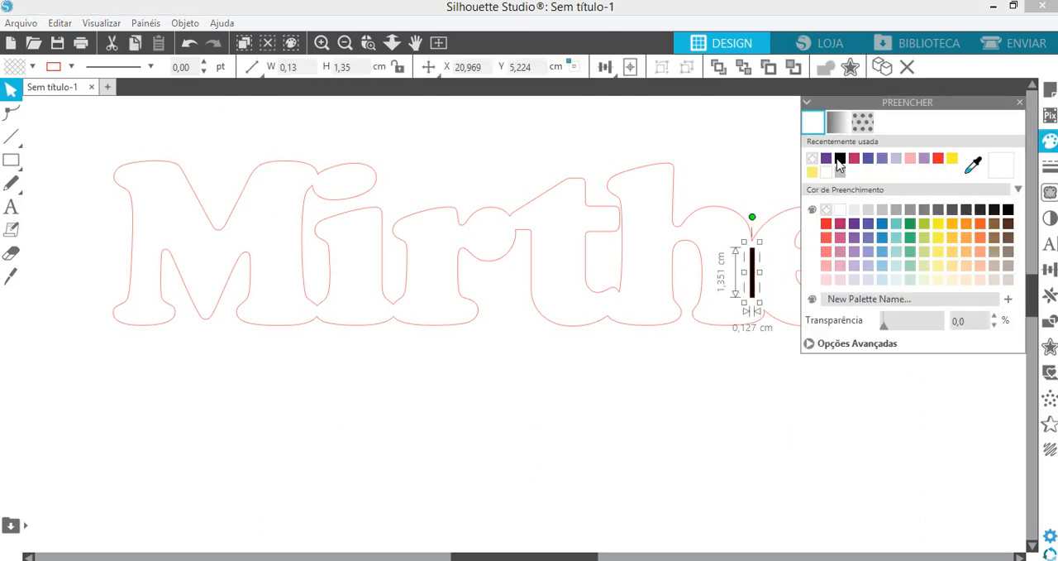
click(769, 319)
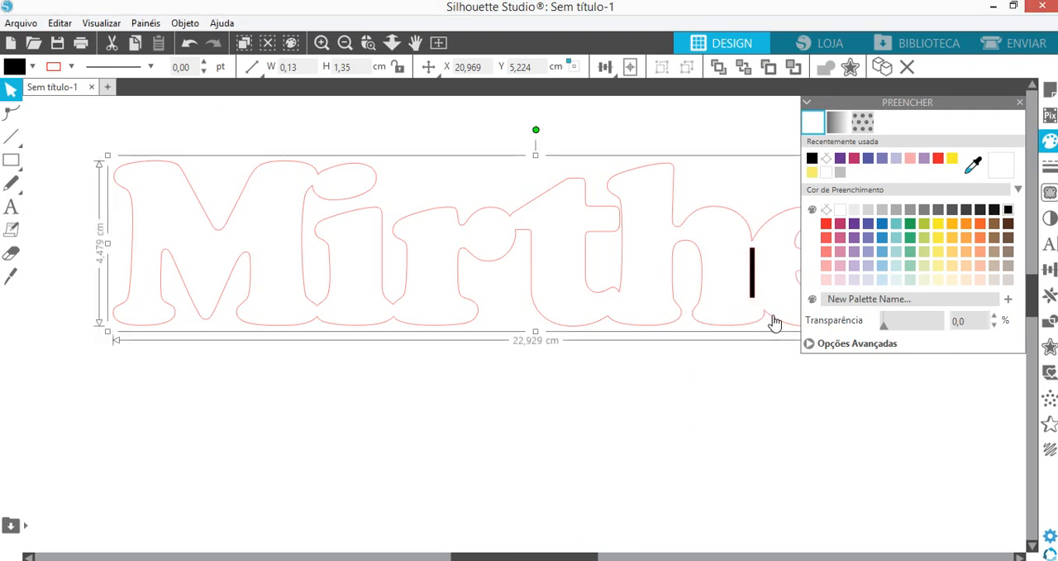
click(840, 279)
click(759, 405)
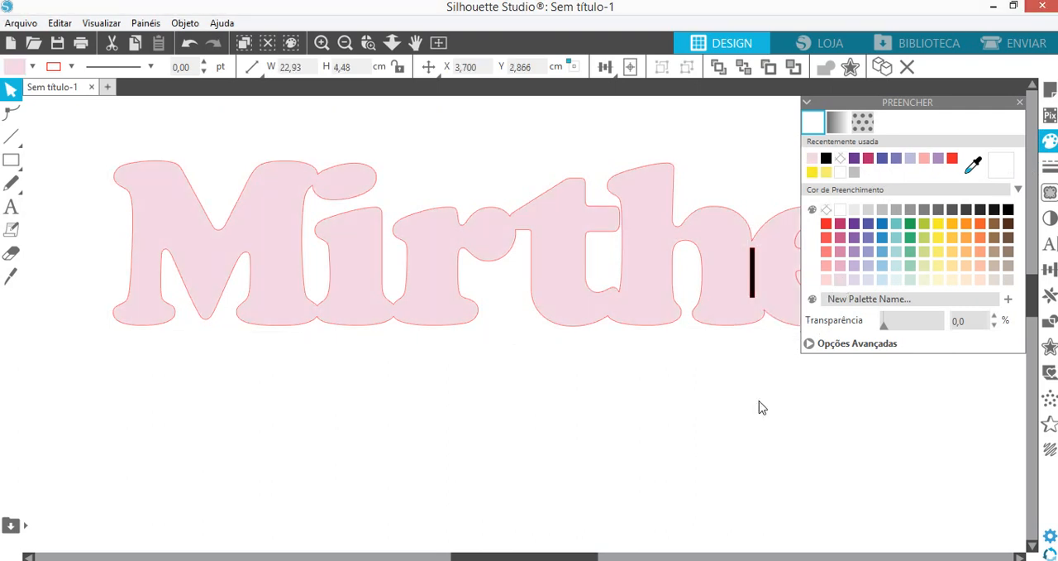
click(1021, 102)
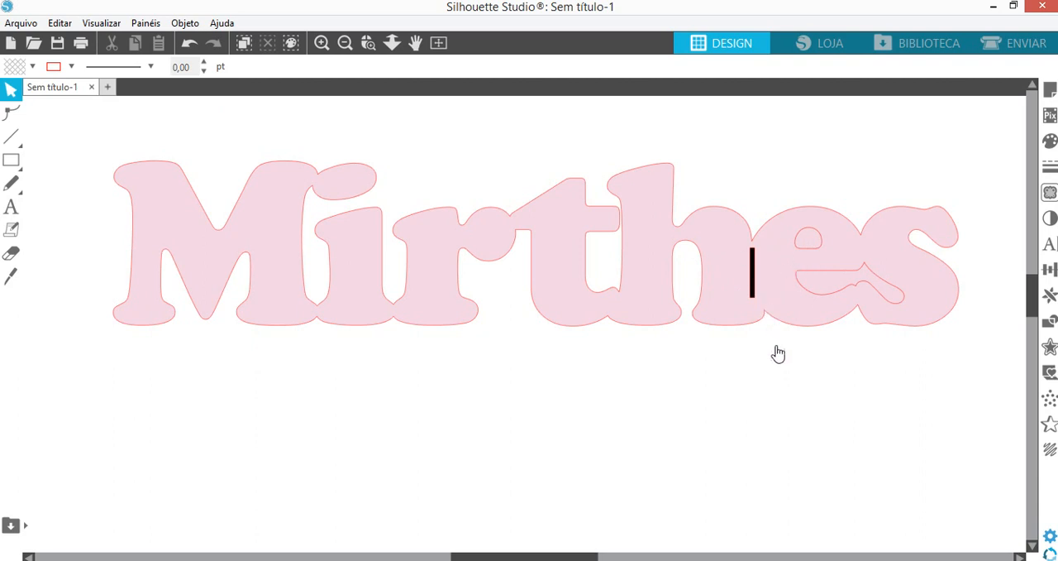
- Set the fill of the name and the thin rectangle to none and group the two shapes
click(1050, 140)
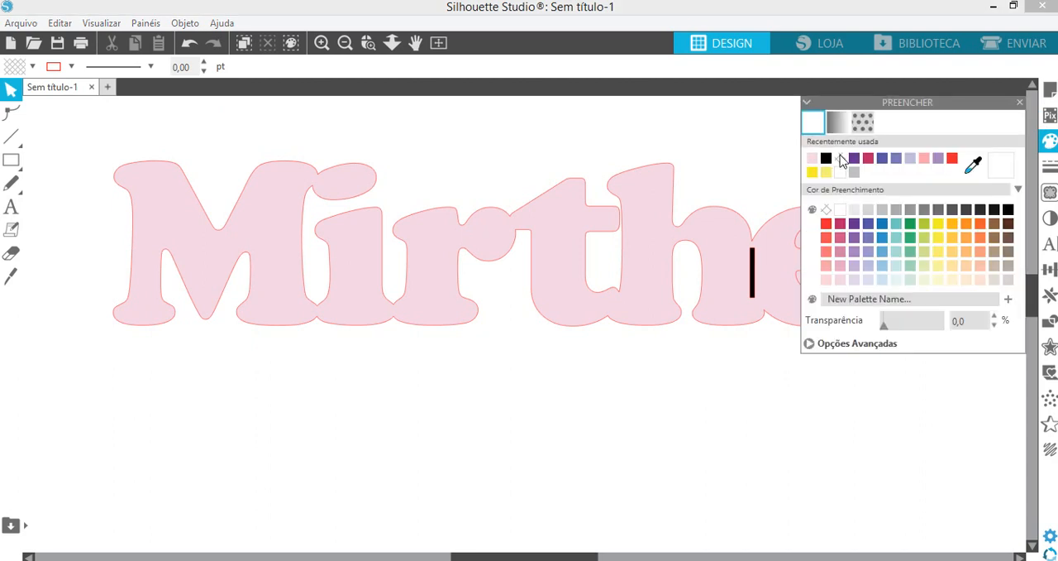
drag(510, 121, 764, 324)
click(841, 159)
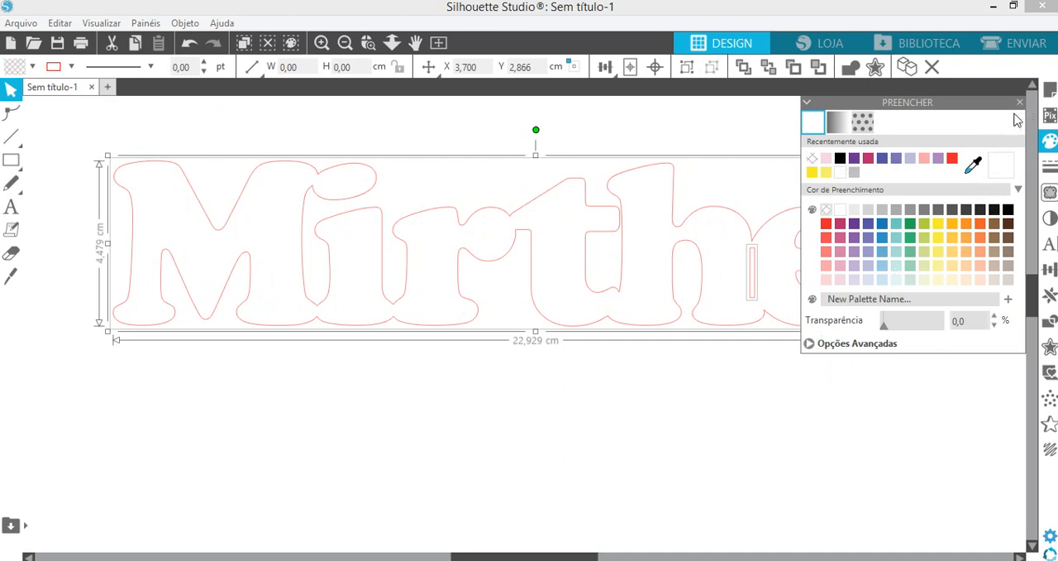
click(1021, 104)
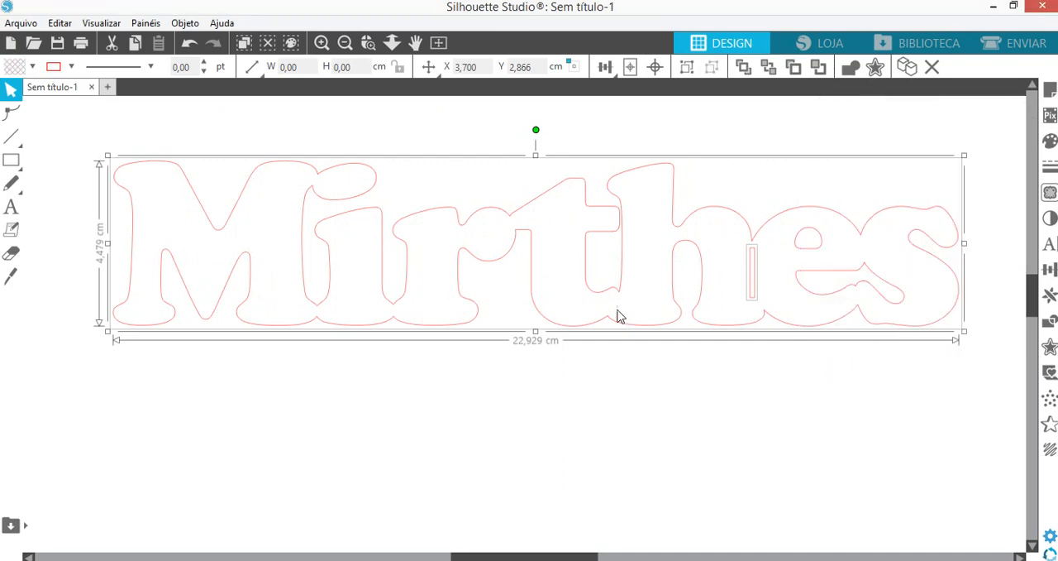
click(687, 67)
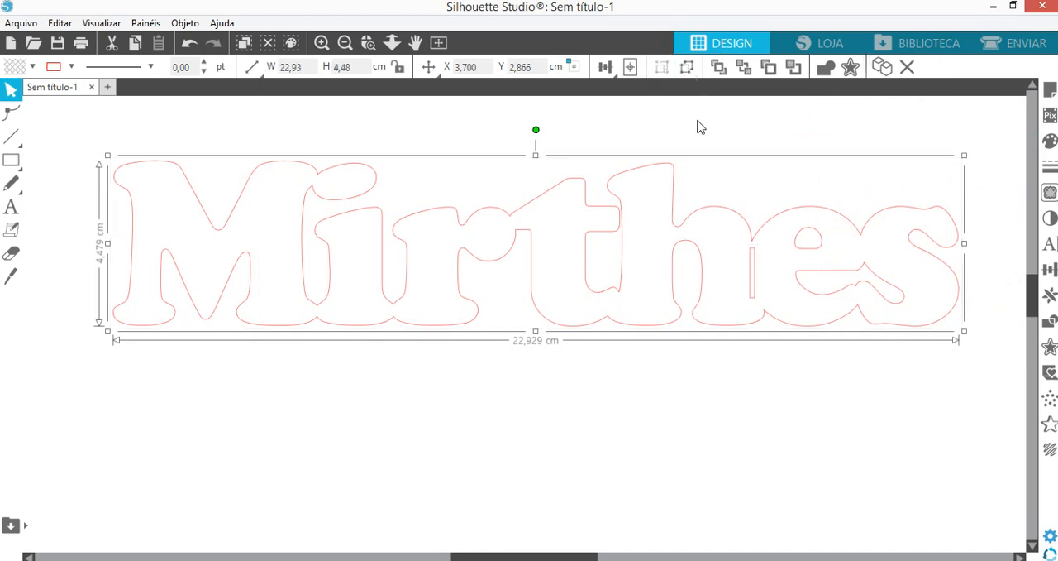
- Undo the trial move of the group and group it with the sixth letter's inner openings
drag(714, 326, 693, 351)
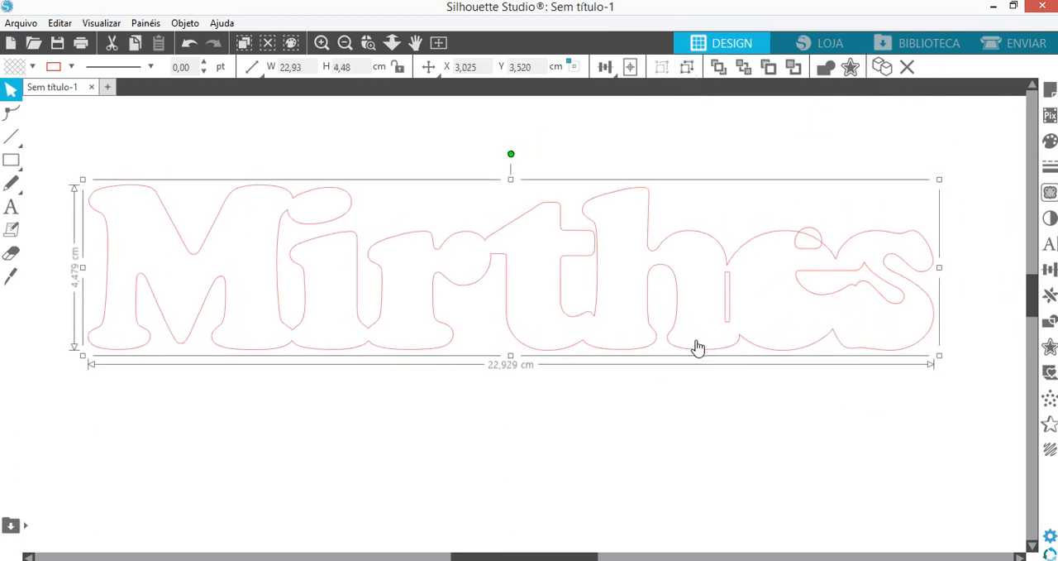
key(ctrl+z)
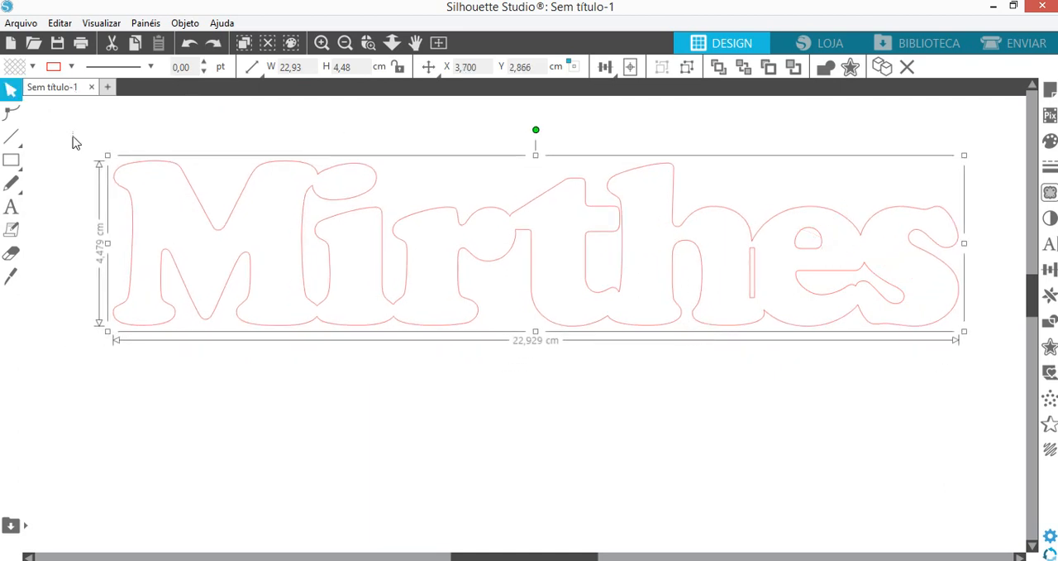
drag(73, 143, 983, 347)
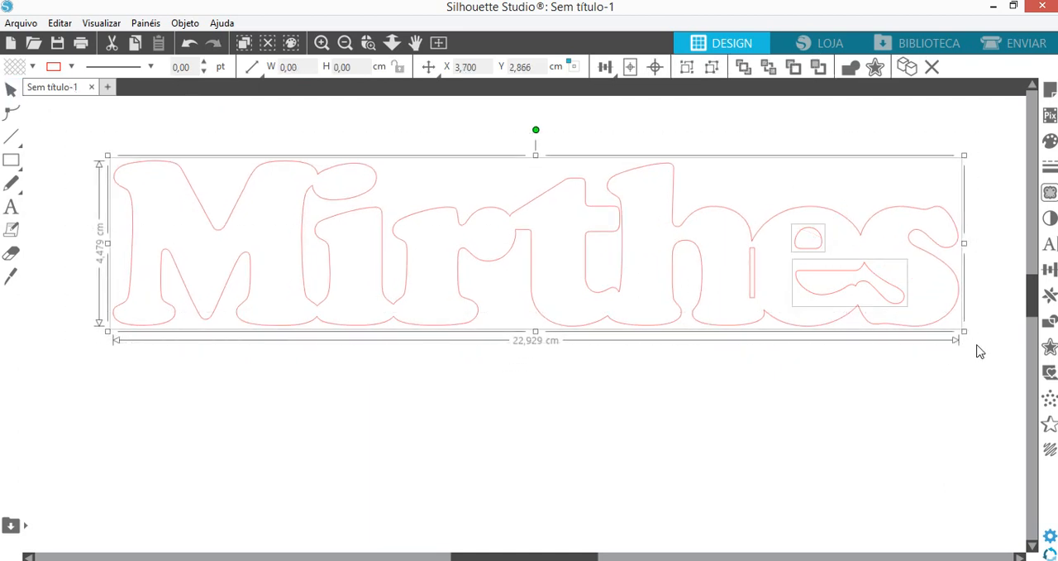
key(ctrl+g)
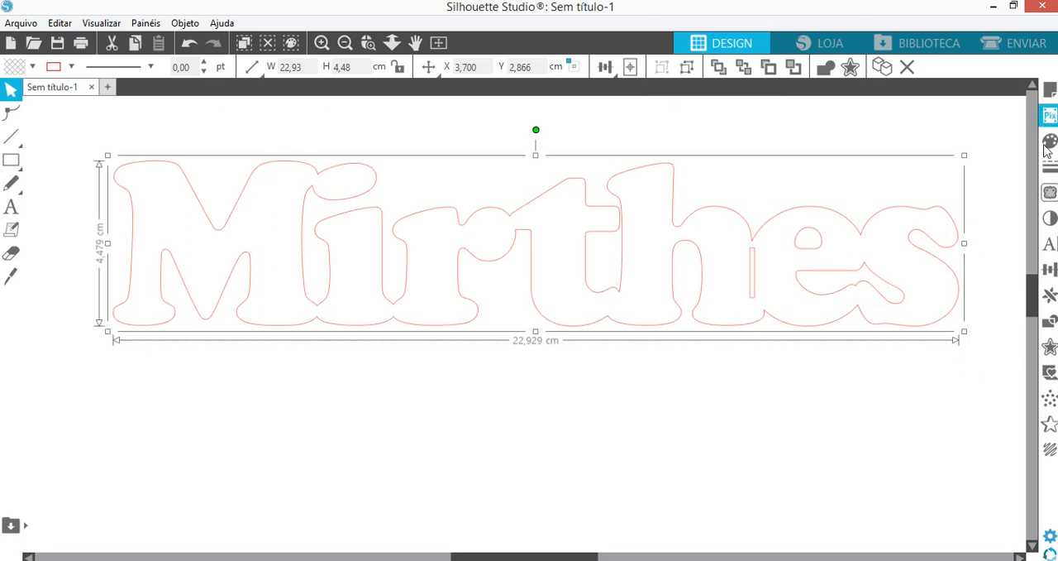
- Create a rounded-corner offset of 0,210 cm around the name and move the original name below it to about X 3,721, Y 7,846 cm
click(1049, 346)
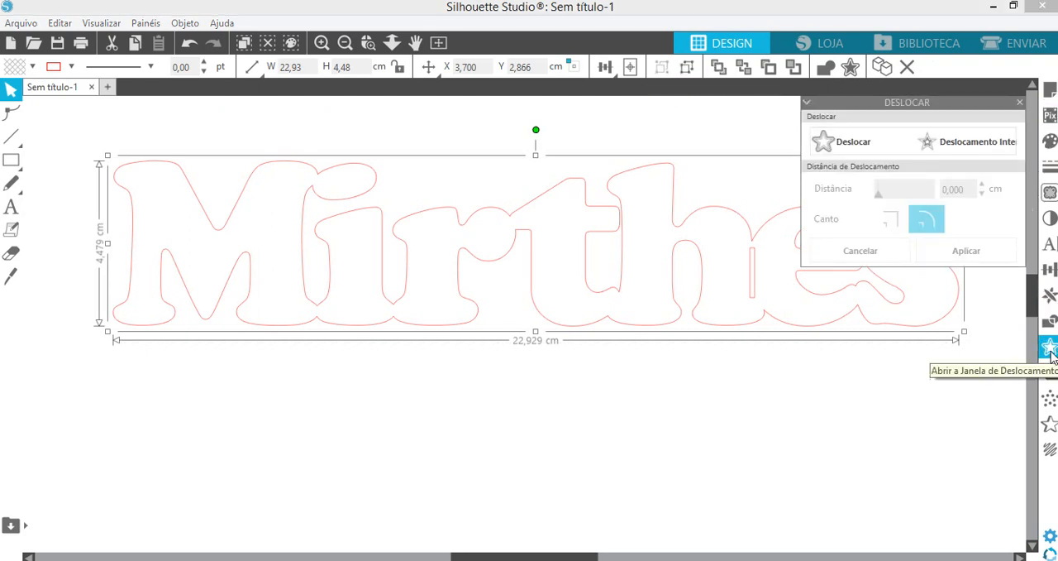
click(845, 144)
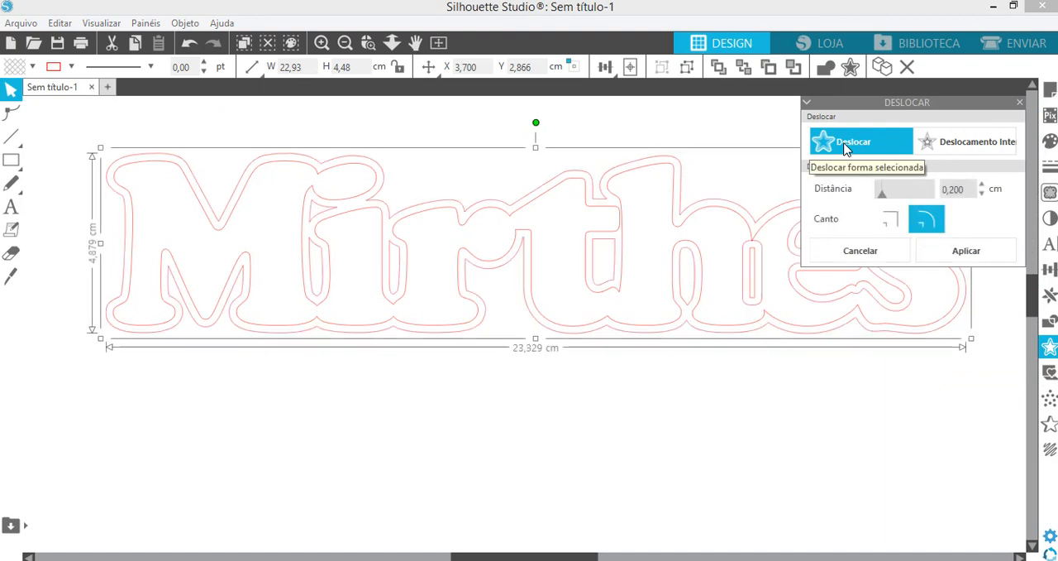
click(983, 186)
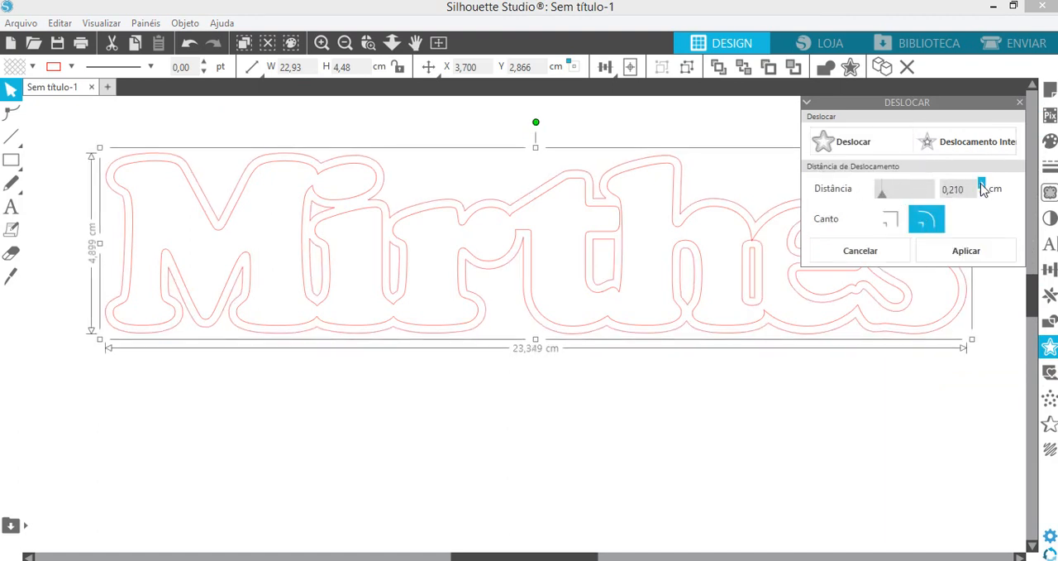
click(965, 251)
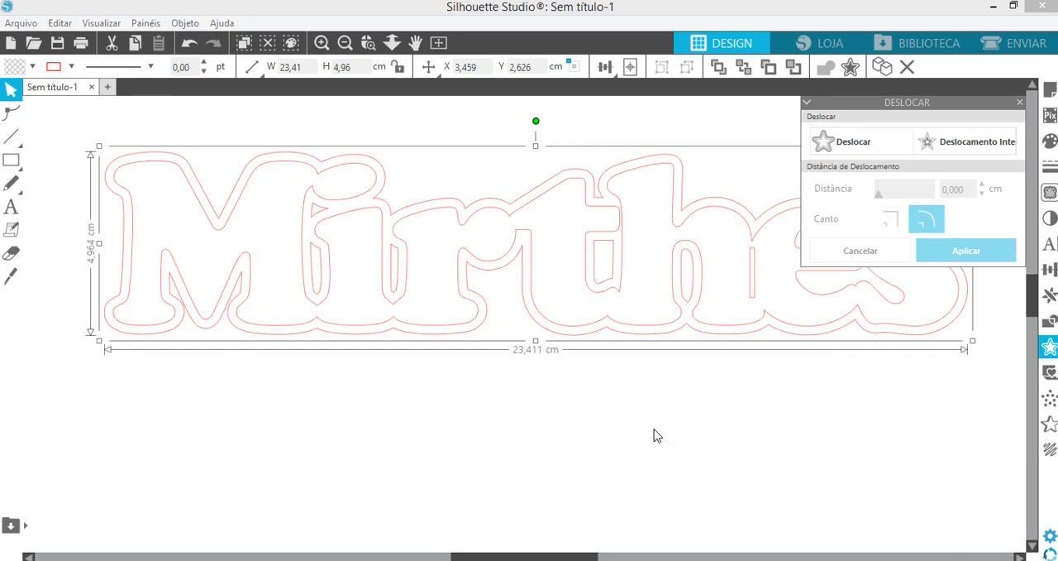
click(575, 374)
drag(578, 329, 567, 487)
- Release the offset shape's compound path and delete the five inner holes so only the outer contour is left
click(397, 280)
click(397, 282)
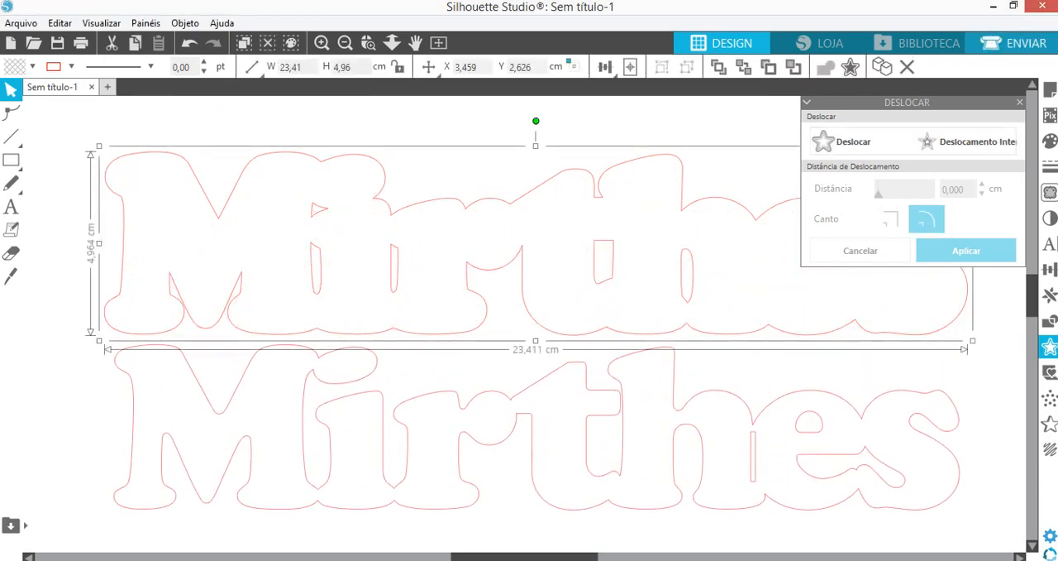
click(1020, 103)
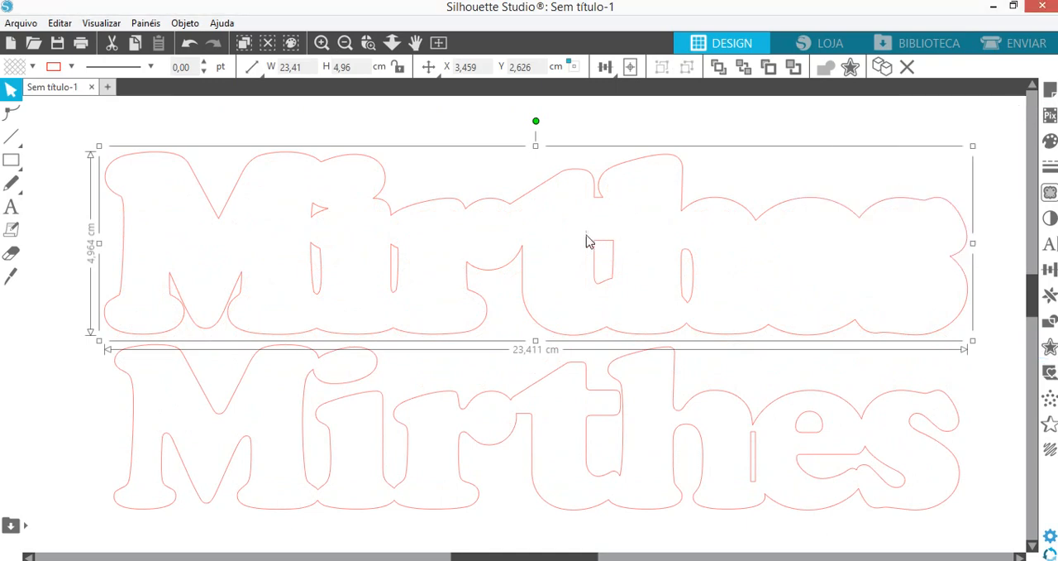
right_click(598, 265)
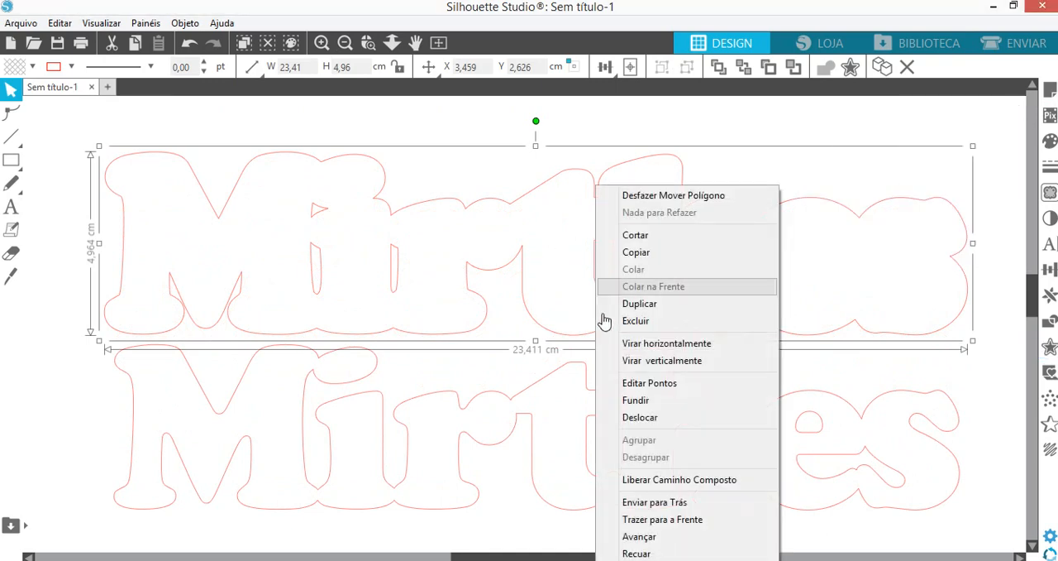
click(655, 475)
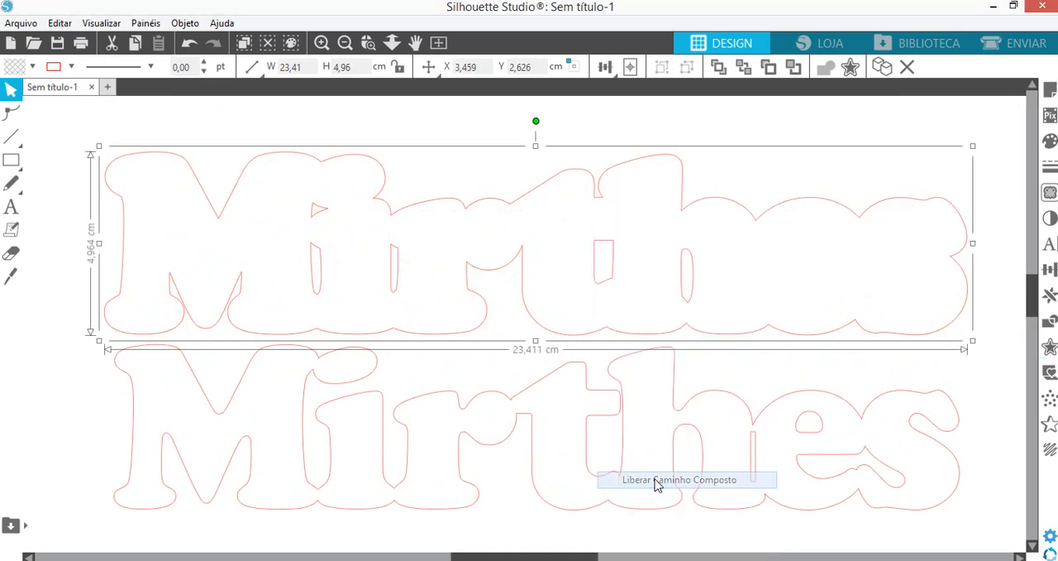
shift+click(290, 334)
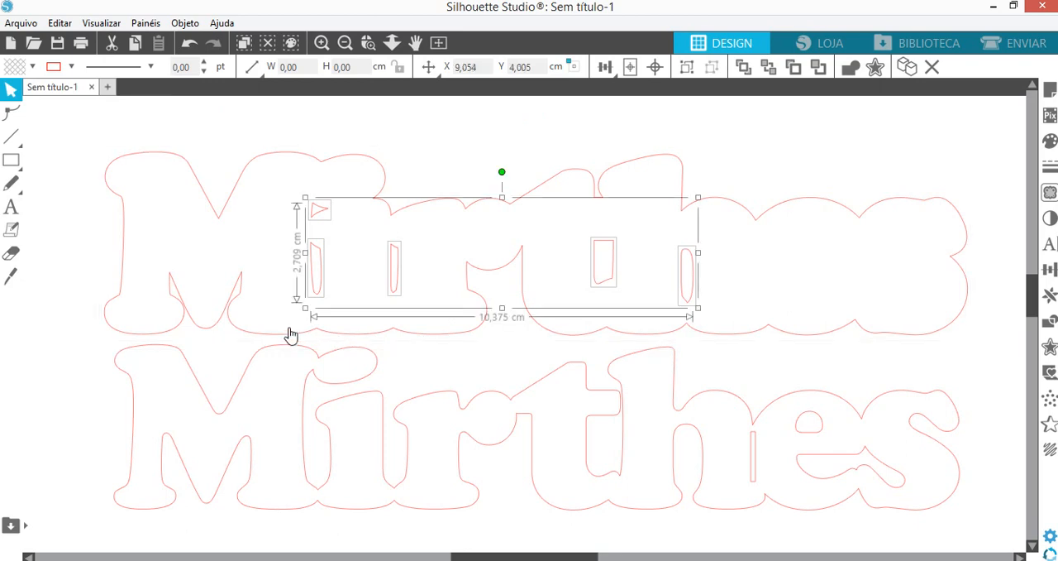
key(Delete)
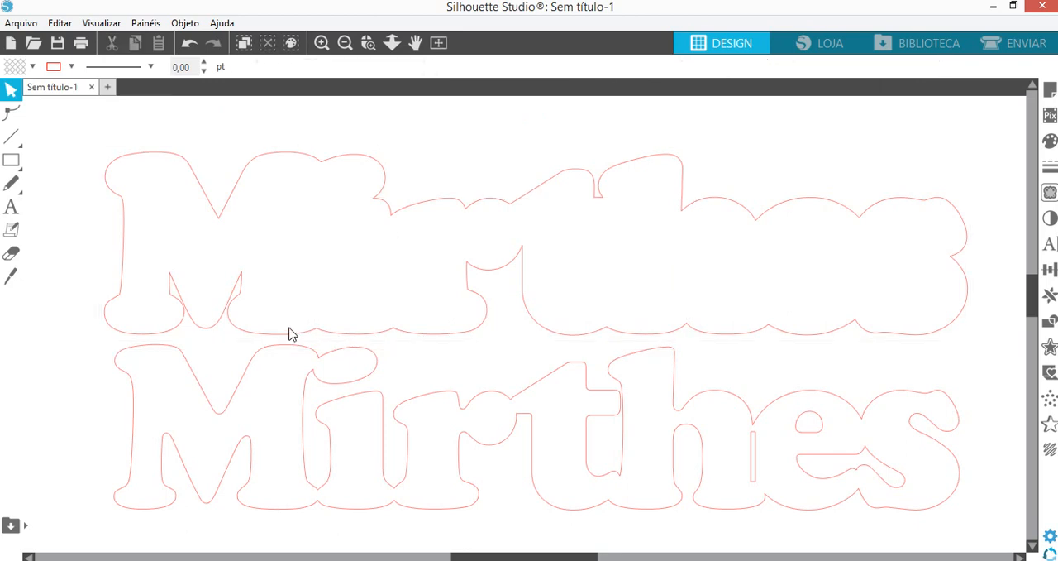
- Fill the offset contour with solid orange
click(417, 337)
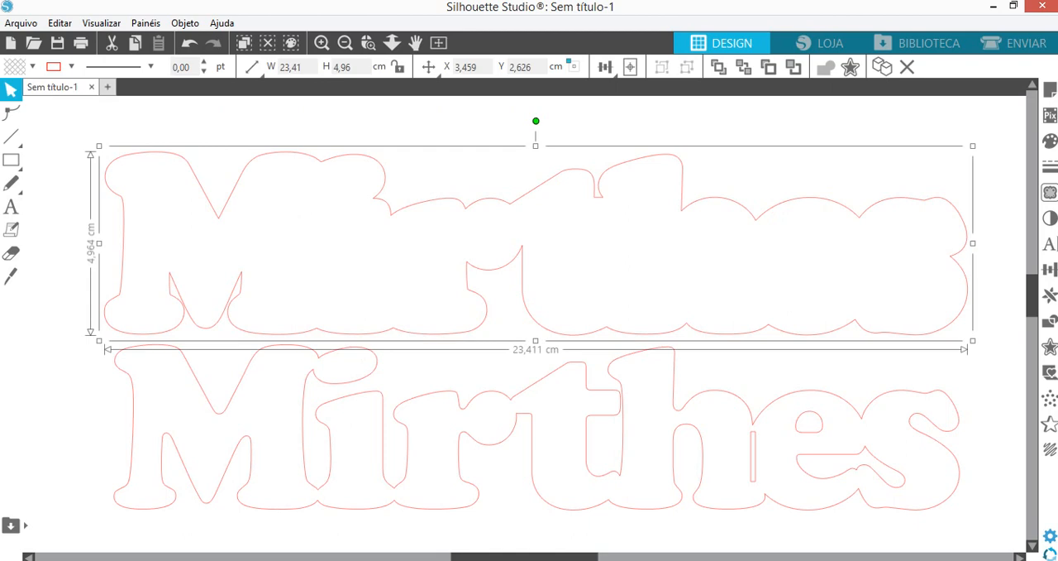
click(1050, 140)
click(964, 225)
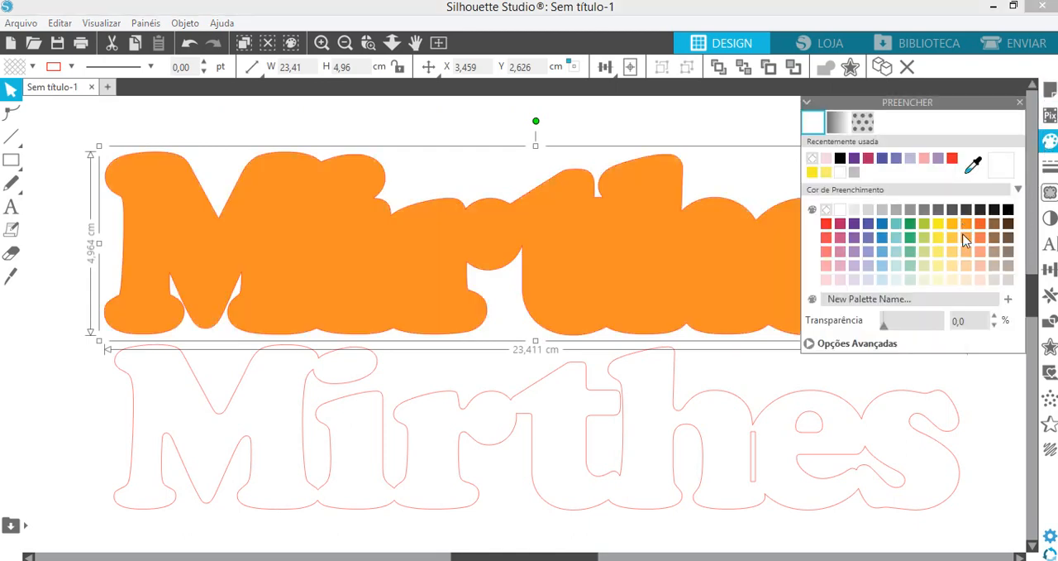
- Try a light peach fill on the original name and set its fill back to none
click(779, 407)
click(779, 407)
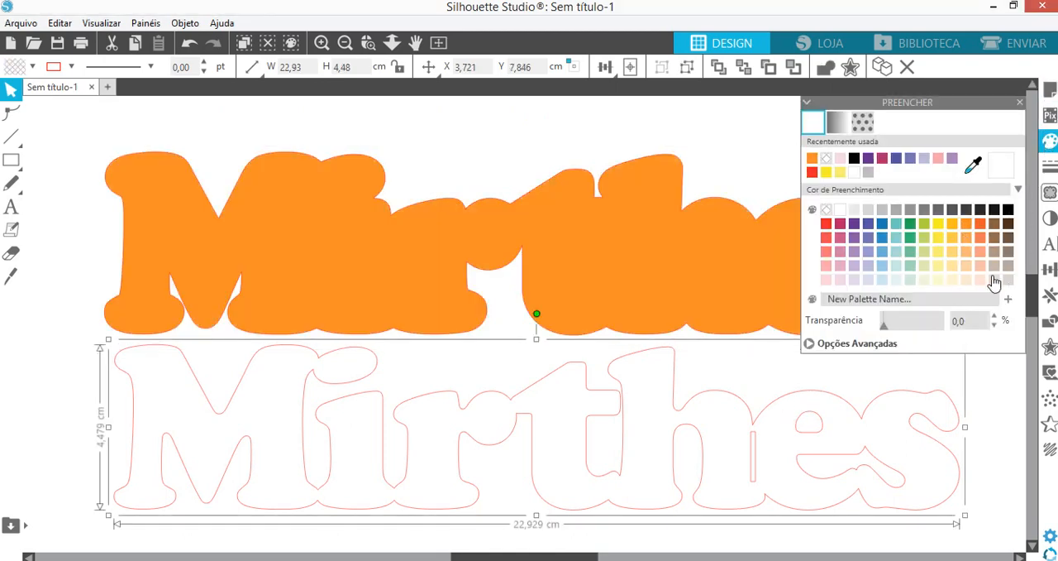
click(981, 265)
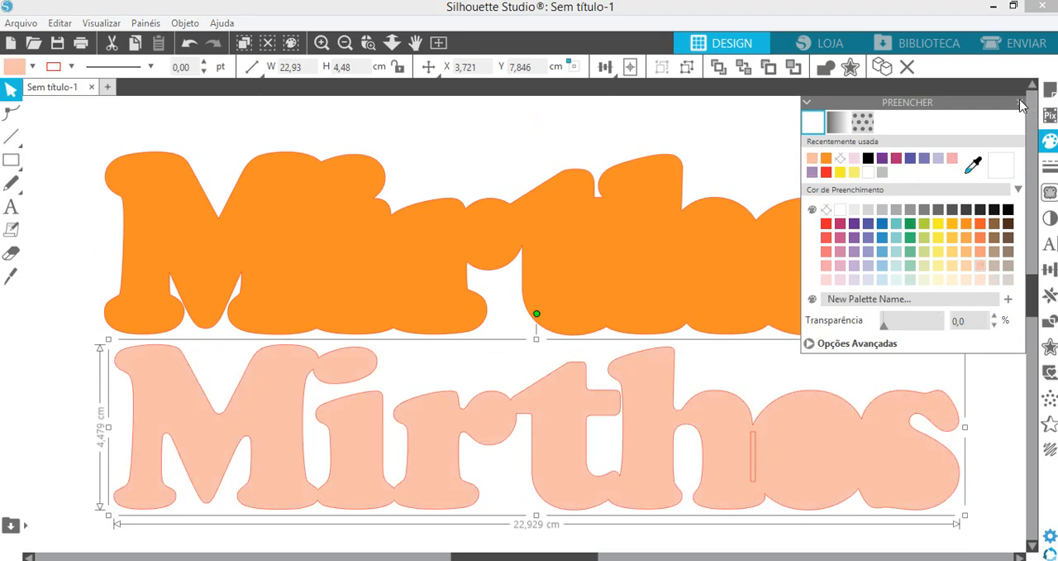
click(842, 158)
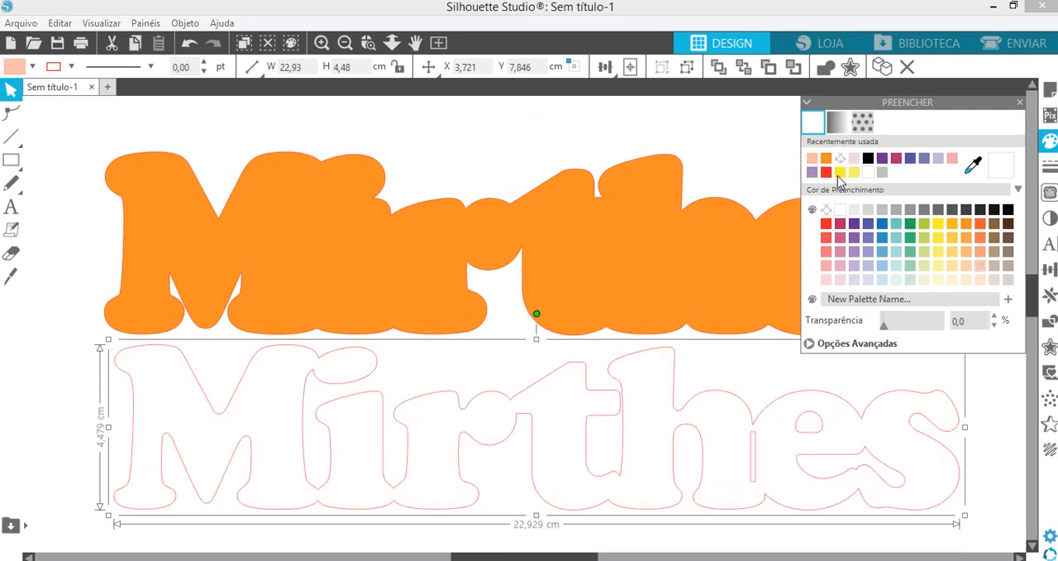
- Ungroup the original name and group the sixth letter's two inner openings together
right_click(848, 427)
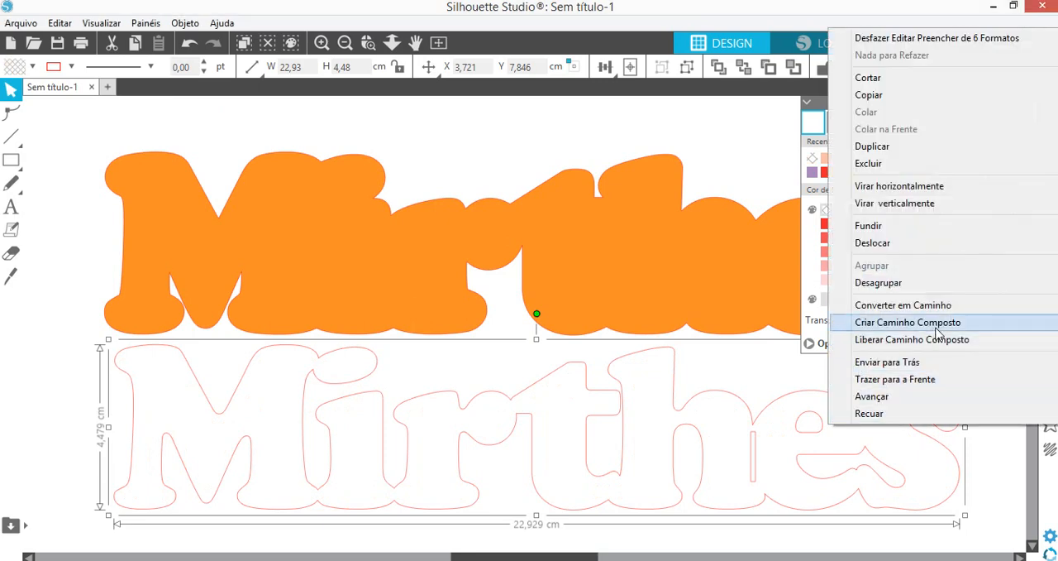
click(878, 282)
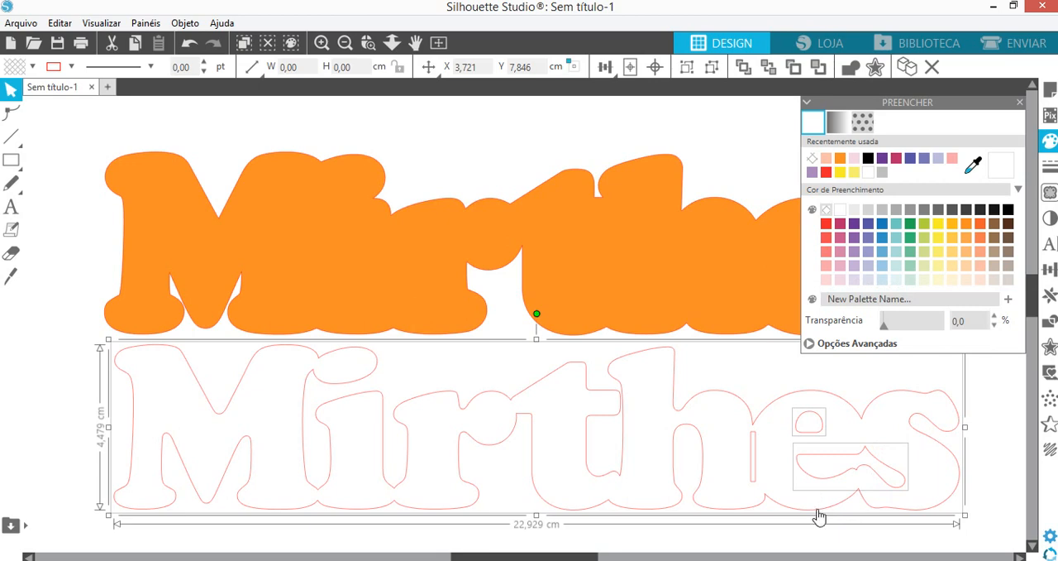
click(818, 515)
right_click(845, 463)
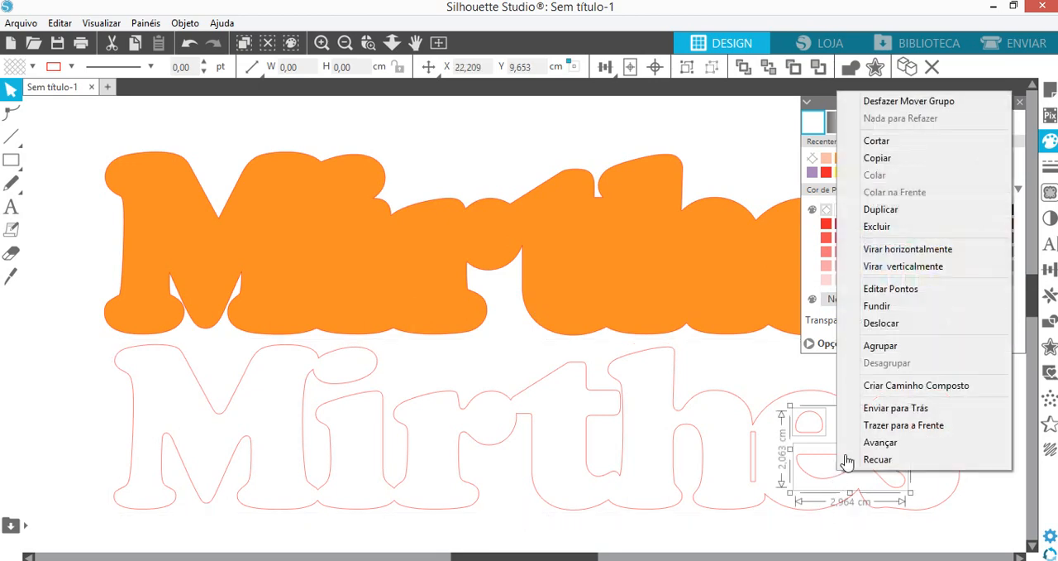
click(889, 346)
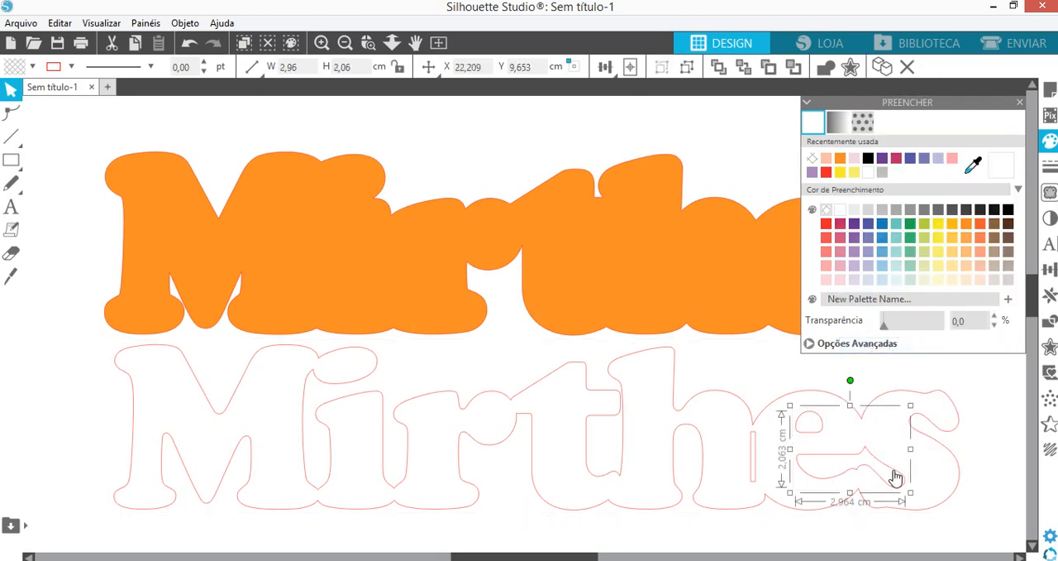
- Fill the sixth letter's grouped inner openings with white and the original name with solid blue-violet
click(840, 209)
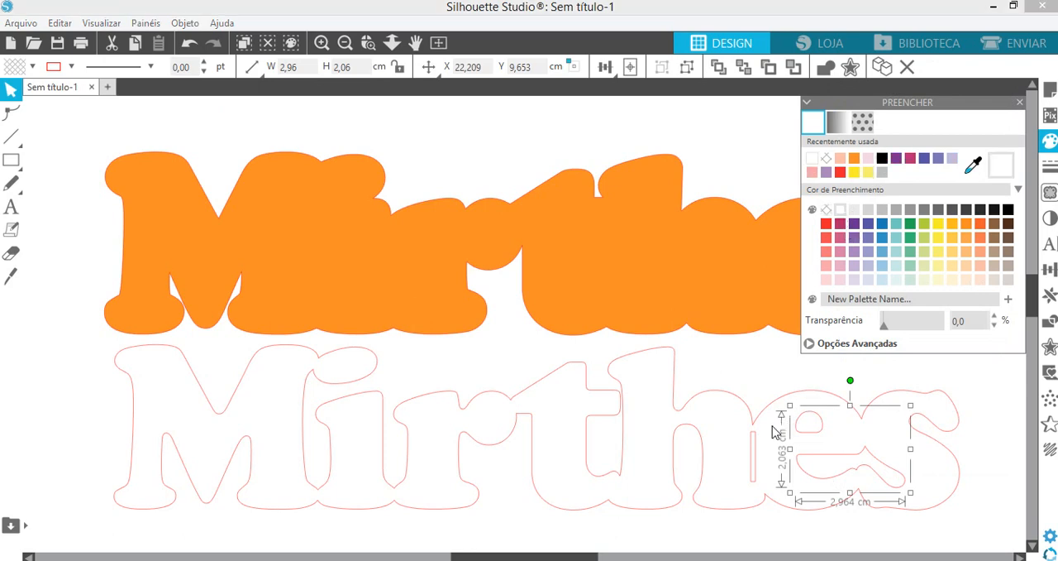
click(756, 450)
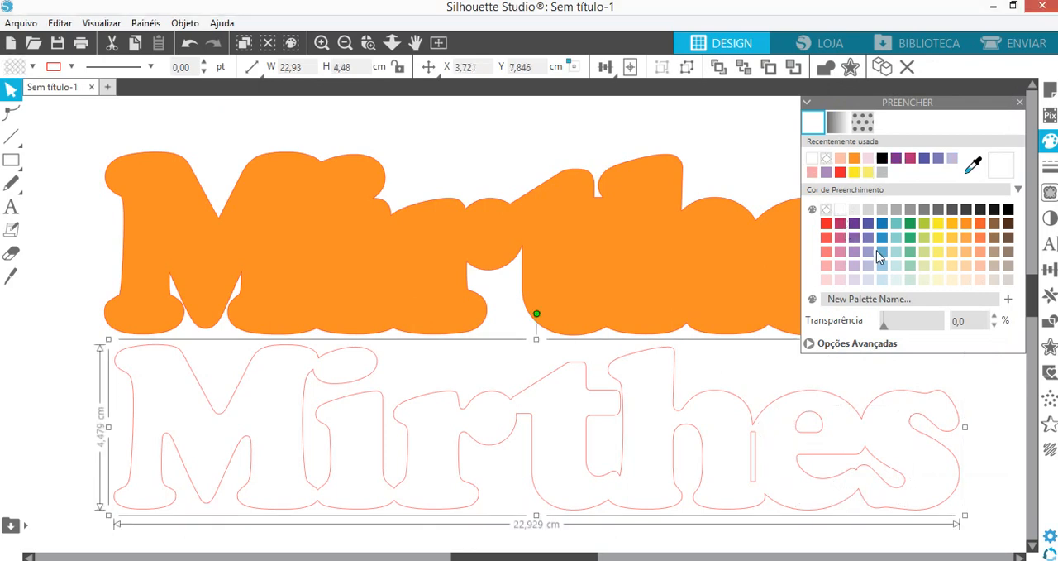
click(869, 224)
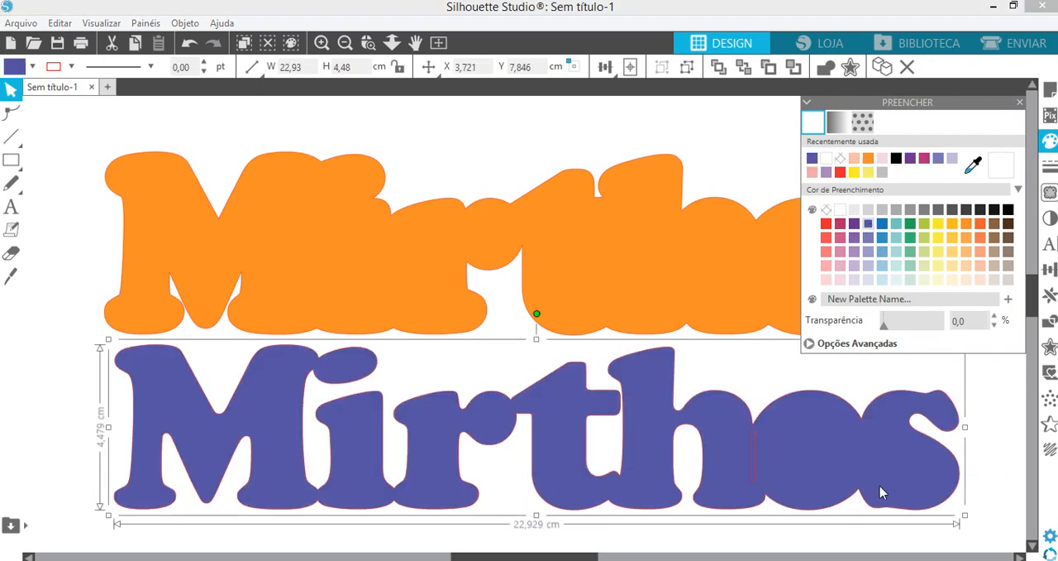
- Send the blue-violet name behind its white inner openings
right_click(879, 492)
click(891, 442)
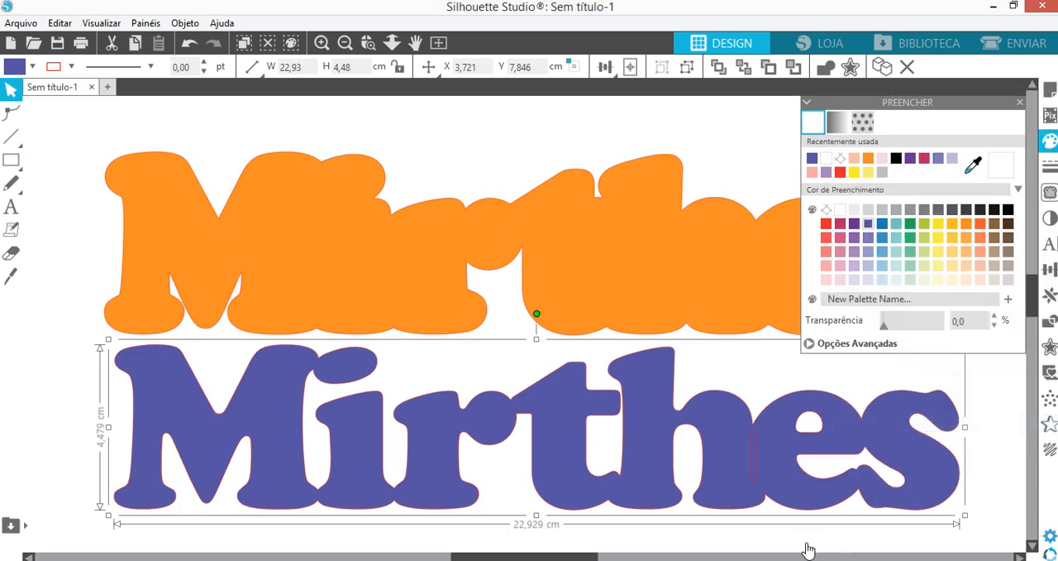
click(1019, 102)
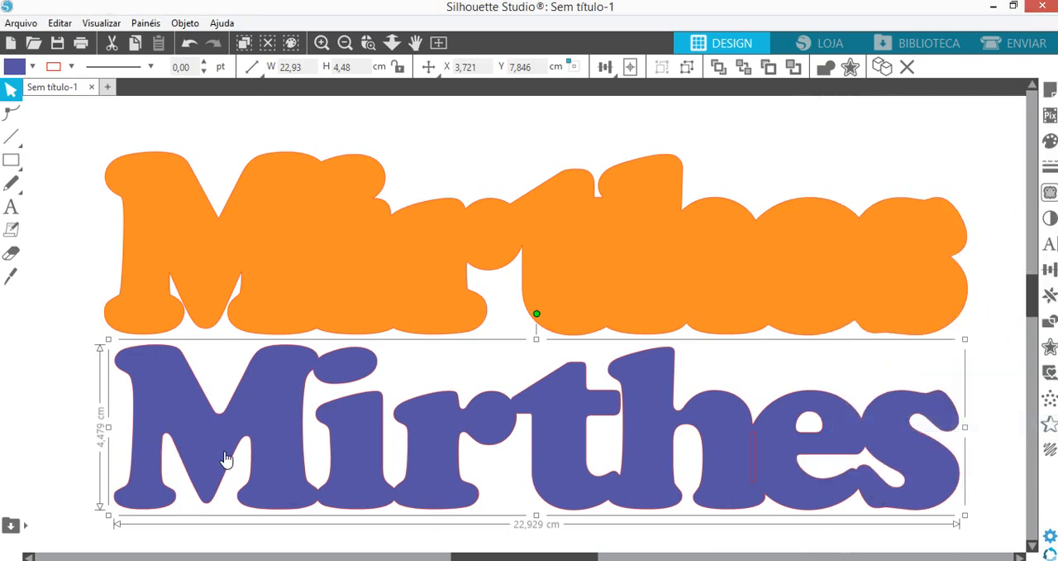
- Group the blue-violet name with its inner openings and place it over the orange contour
drag(486, 494, 968, 505)
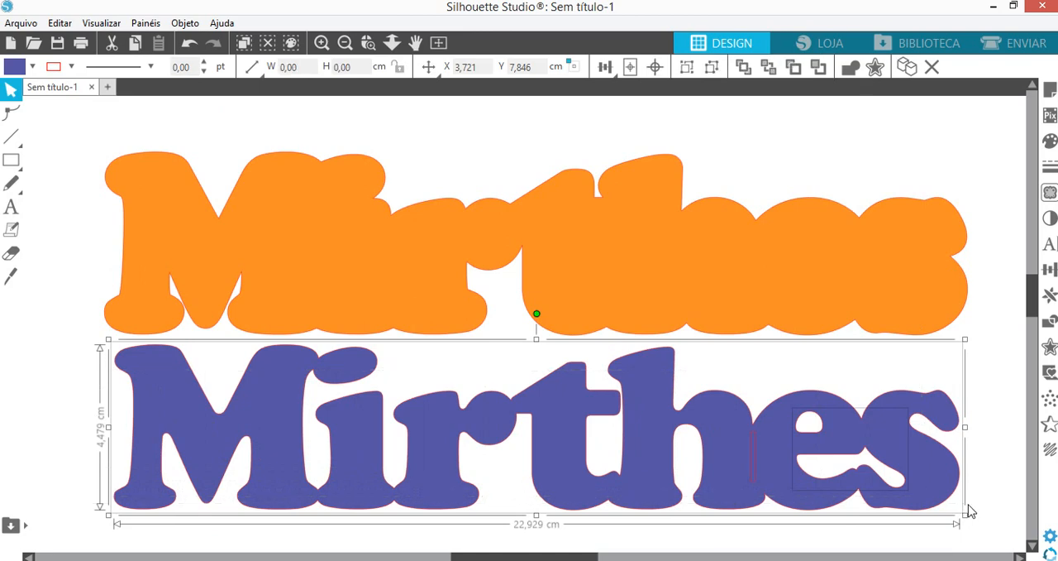
key(ctrl+g)
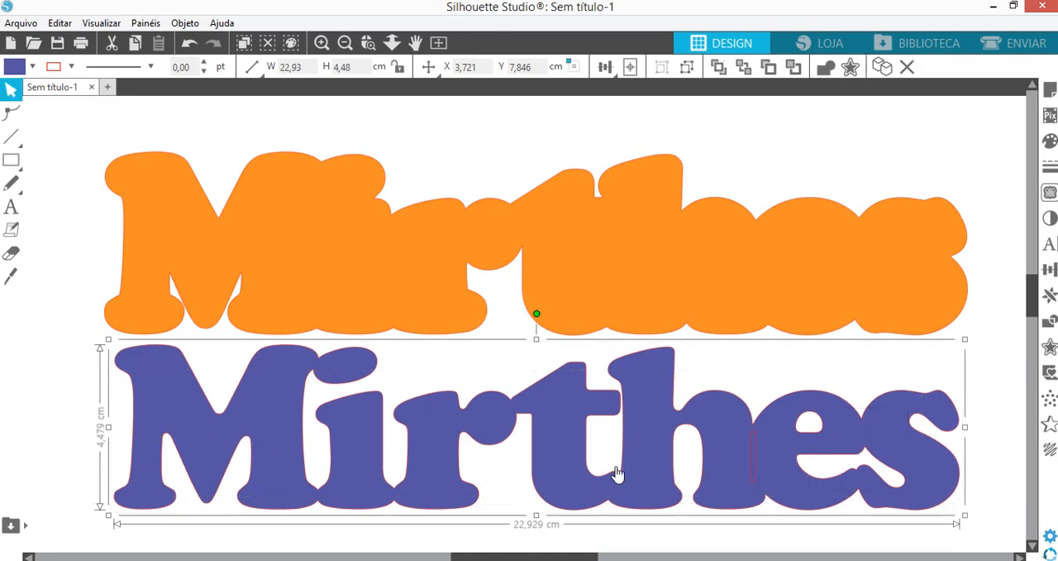
drag(583, 474, 585, 289)
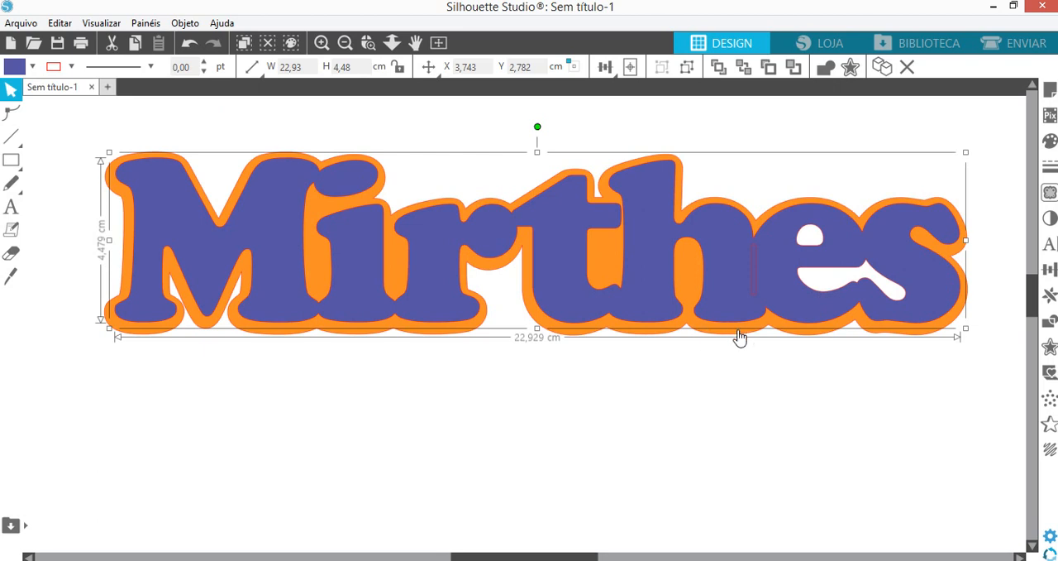
- Move the orange contour below the name and ungroup the name and its inner openings
drag(740, 337, 741, 535)
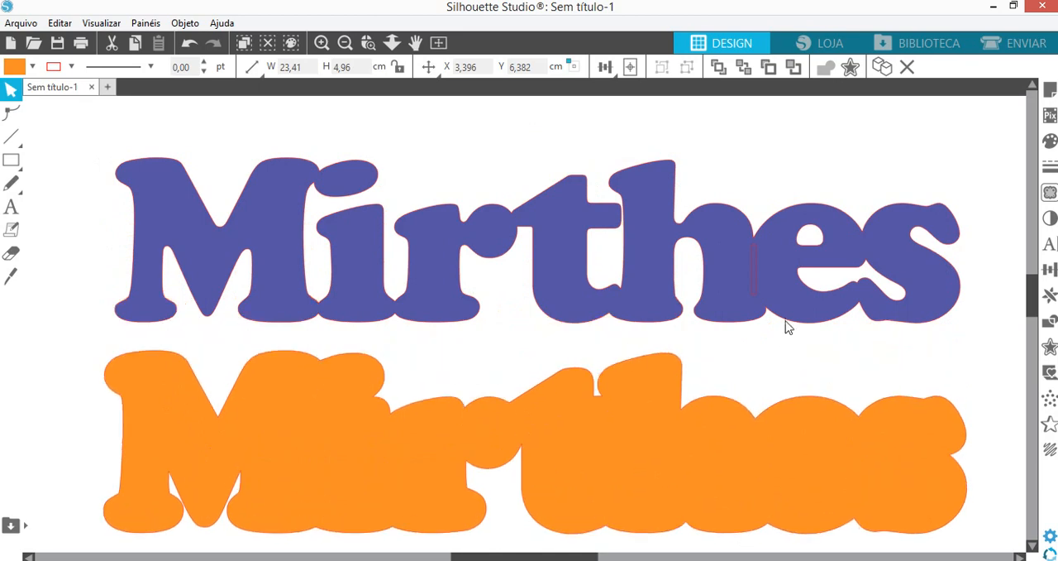
click(815, 290)
right_click(815, 290)
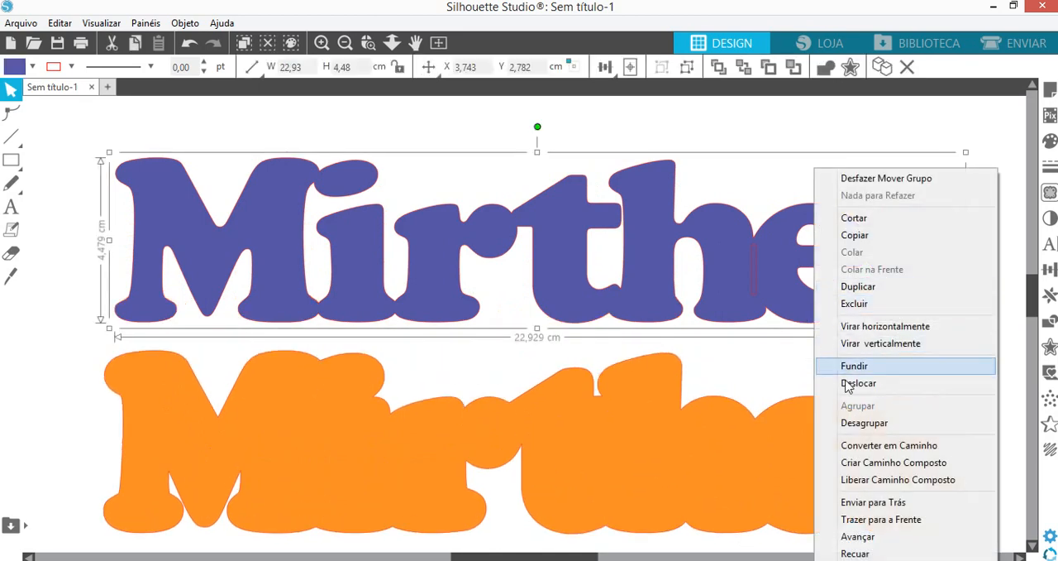
click(860, 423)
right_click(757, 298)
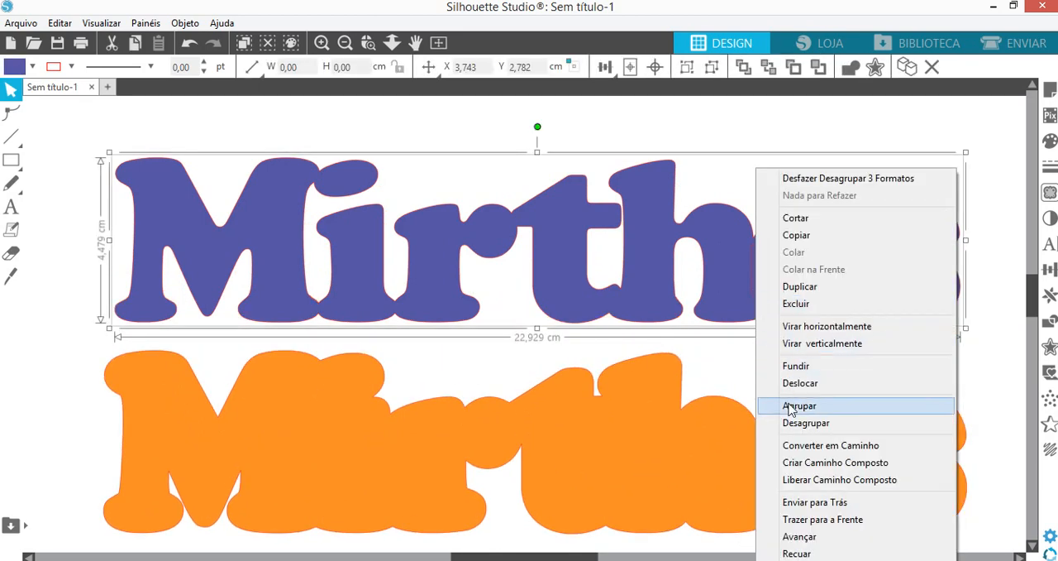
click(801, 428)
click(777, 360)
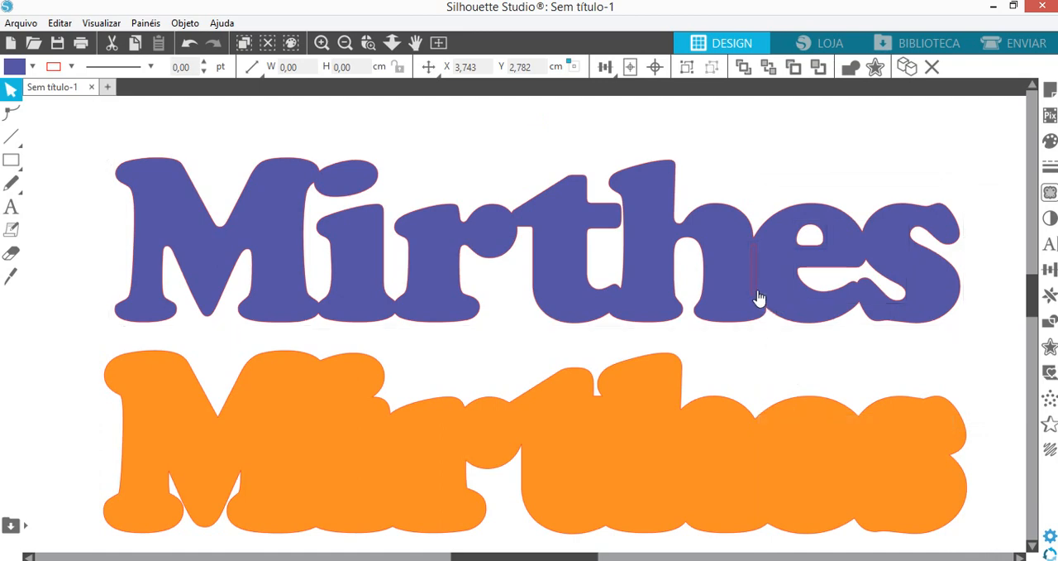
- Fill the narrow slit and the inner openings of the name with the contour's solid orange
click(756, 298)
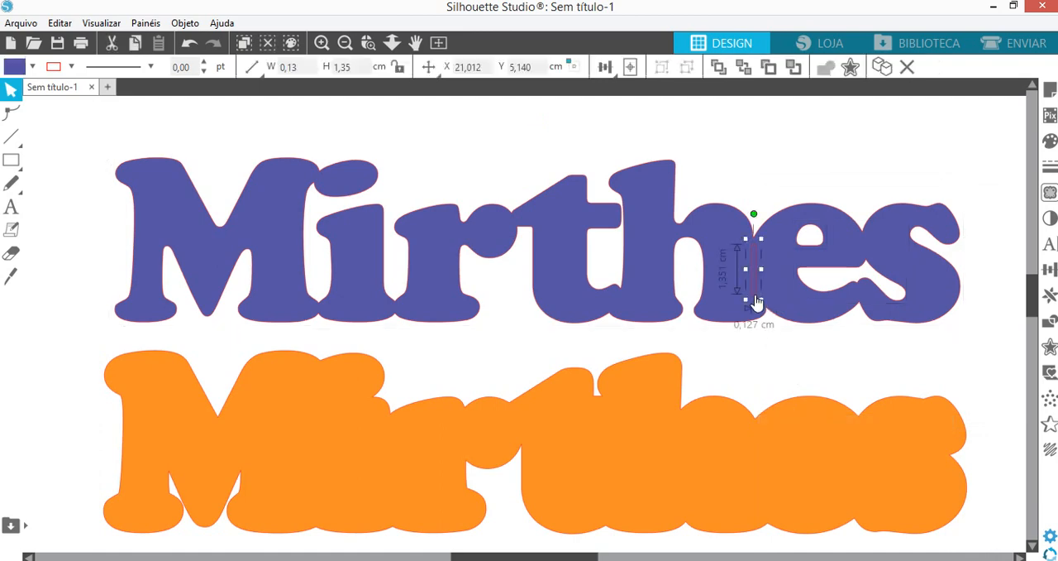
shift+click(816, 253)
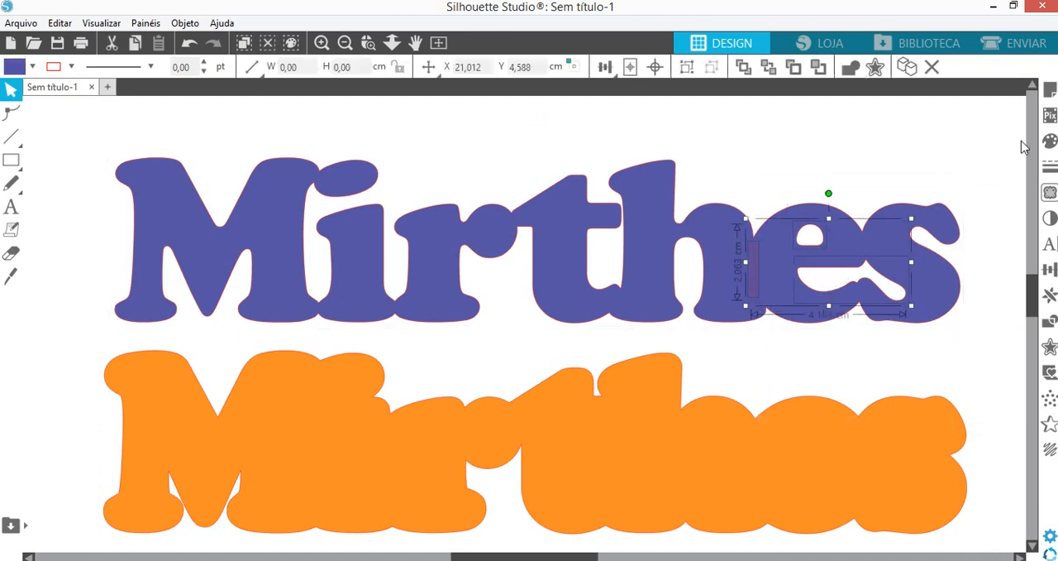
click(1050, 141)
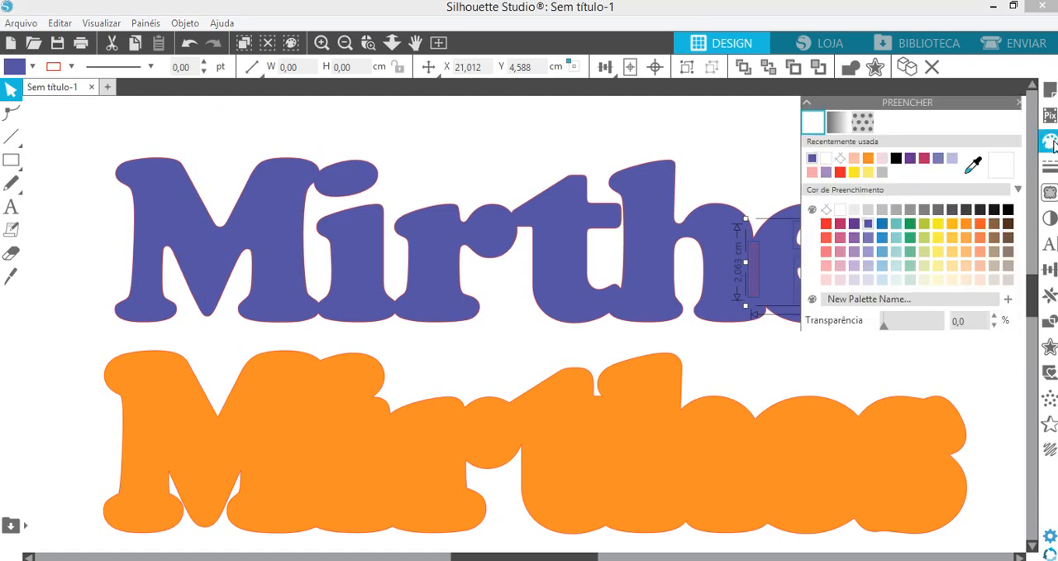
click(966, 222)
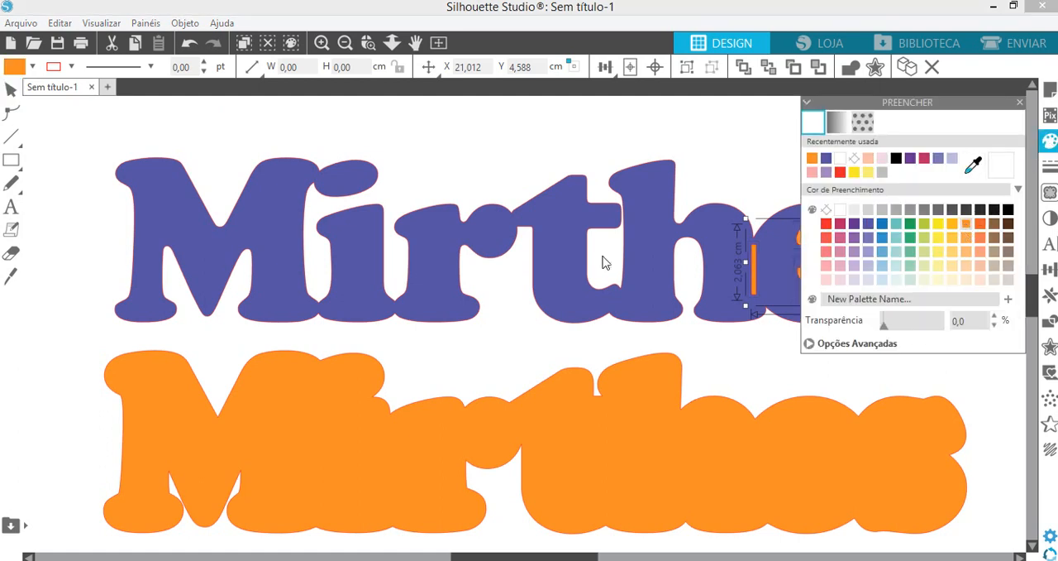
click(666, 291)
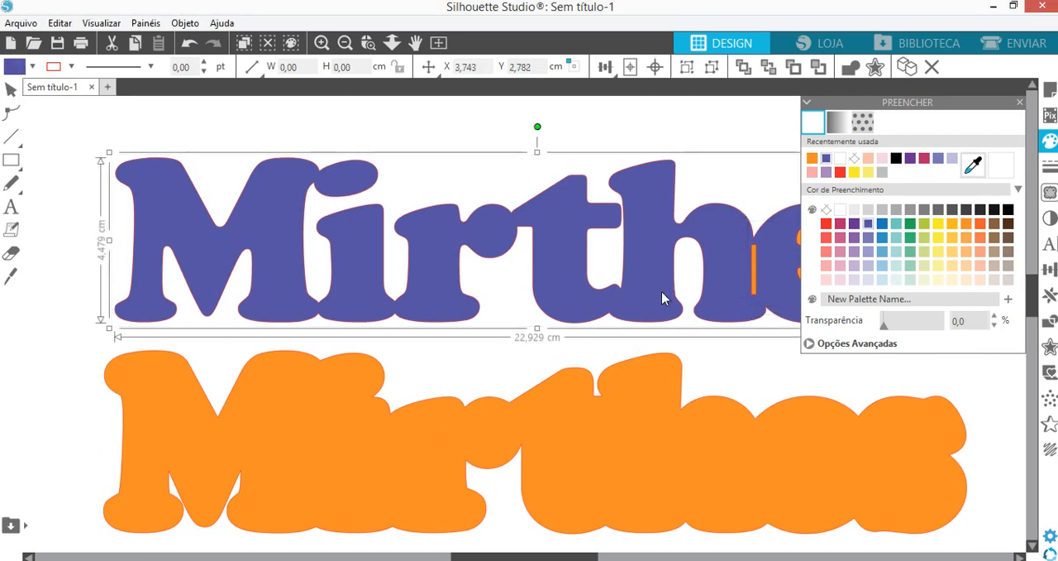
- Move the orange contour back behind the name and align it so an even border shows around the letters
drag(643, 416, 650, 209)
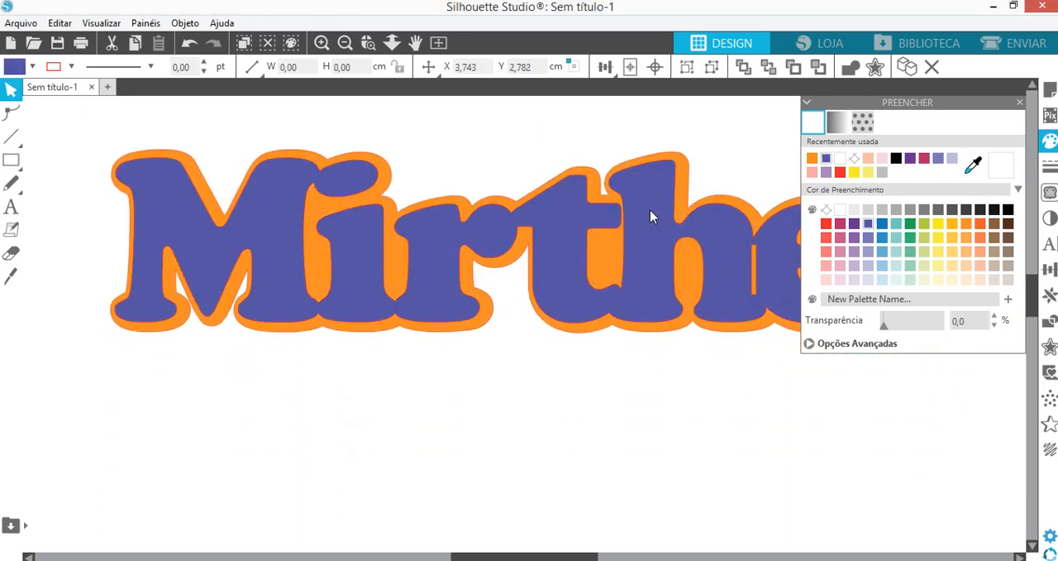
click(1009, 85)
click(1021, 101)
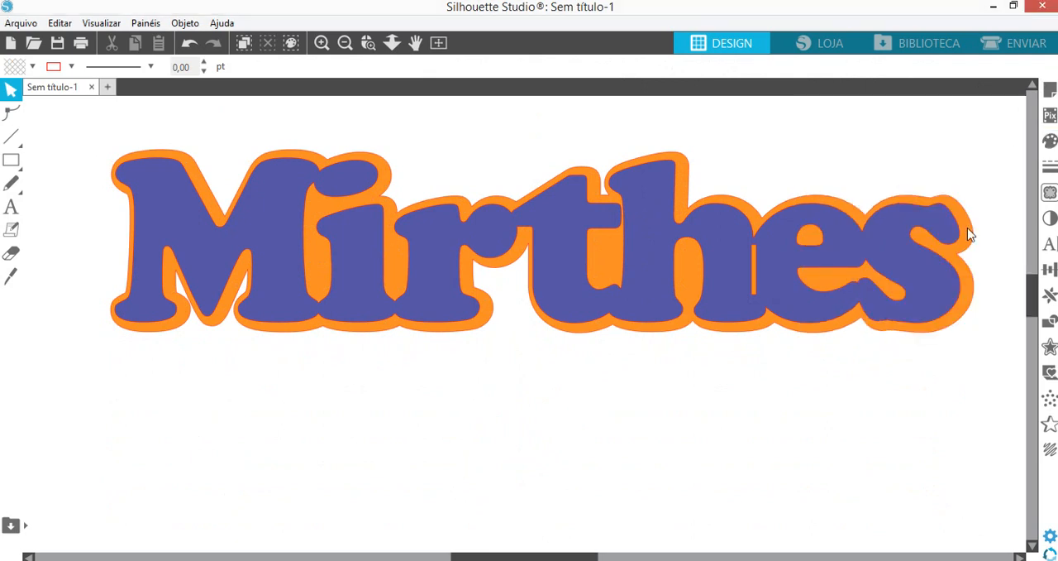
drag(746, 332, 742, 331)
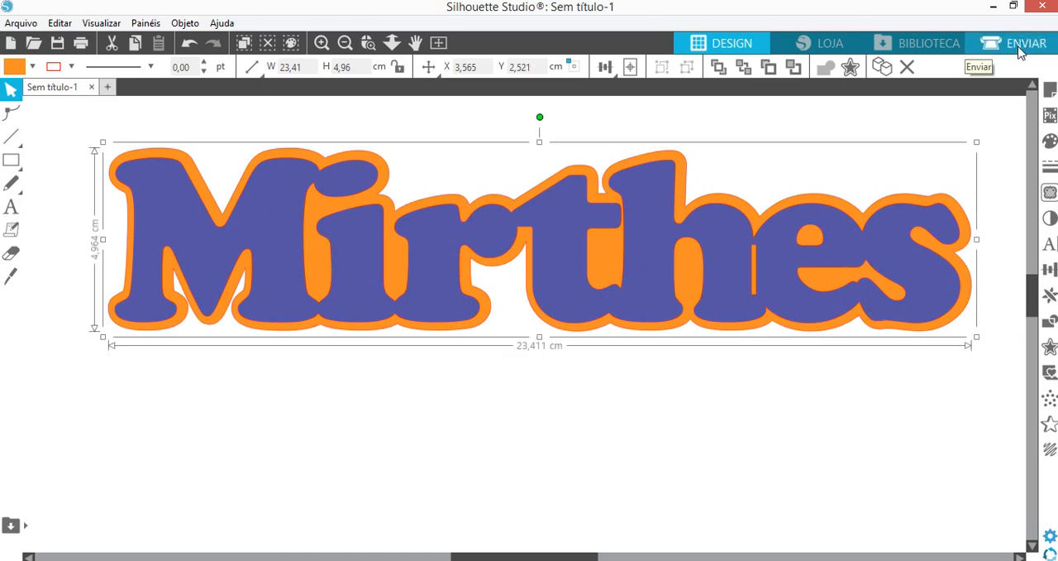
- Open the cut settings for the full page and move the blue-violet name below the orange contour
click(438, 42)
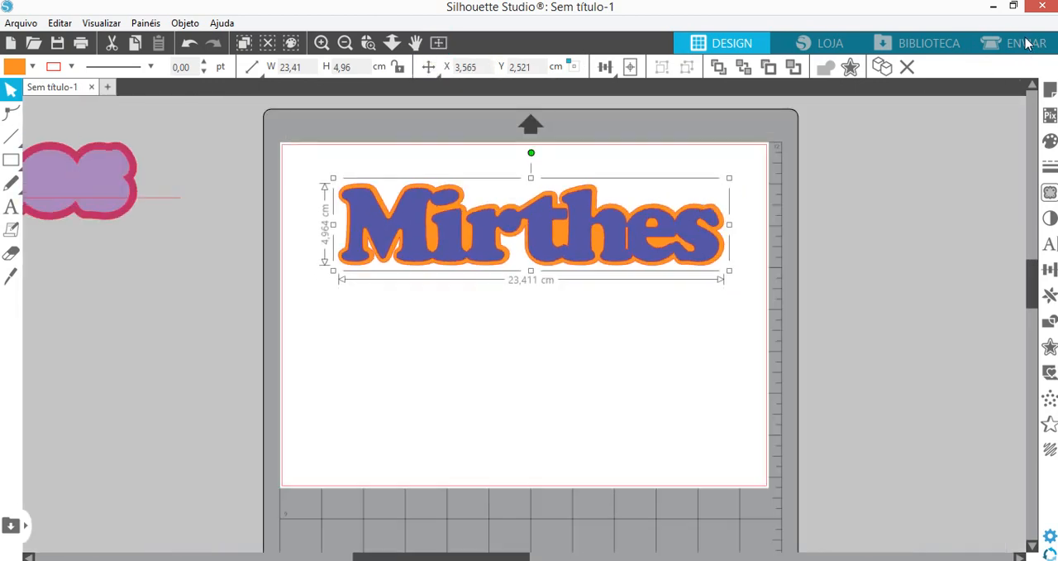
click(1026, 43)
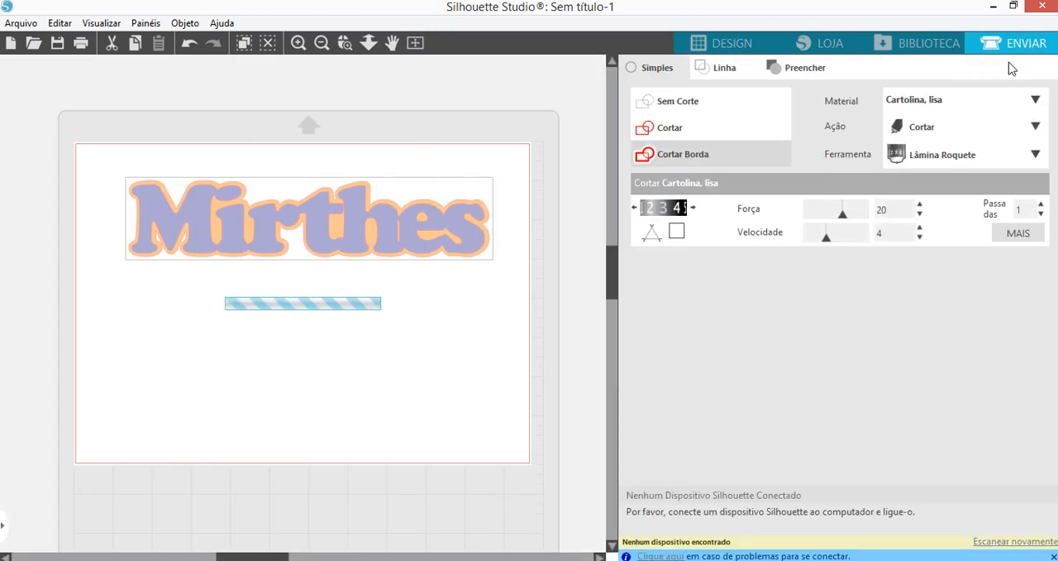
drag(319, 239, 325, 388)
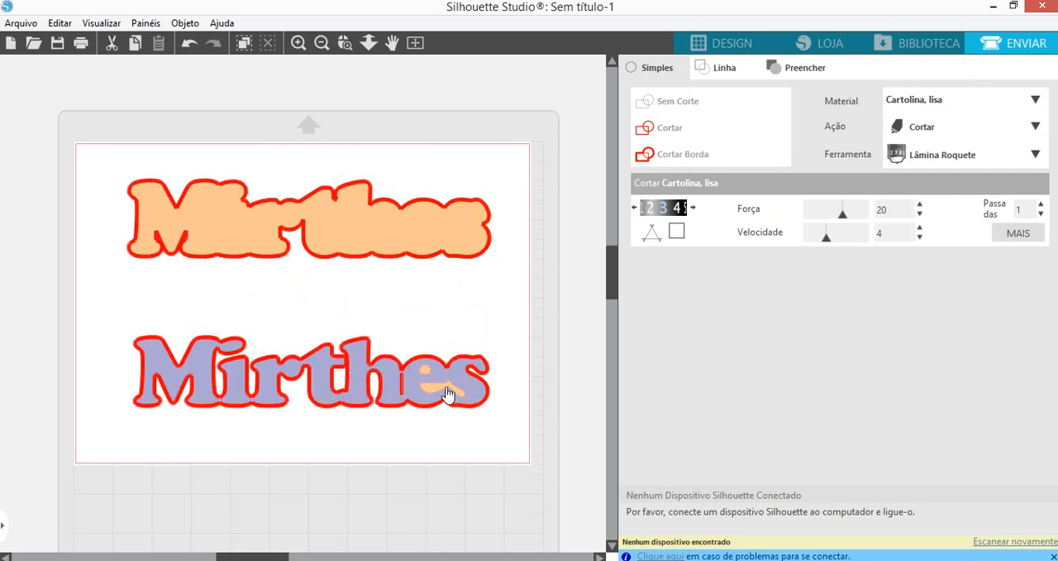
- Ungroup the blue-violet name so its outline is separate from the slit and inner openings
click(444, 394)
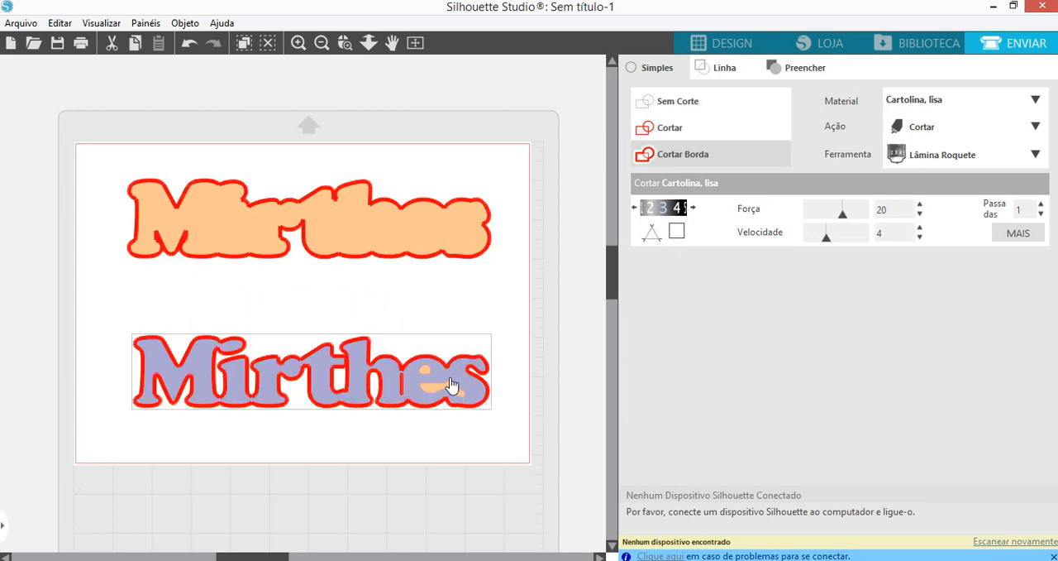
right_click(458, 396)
click(489, 414)
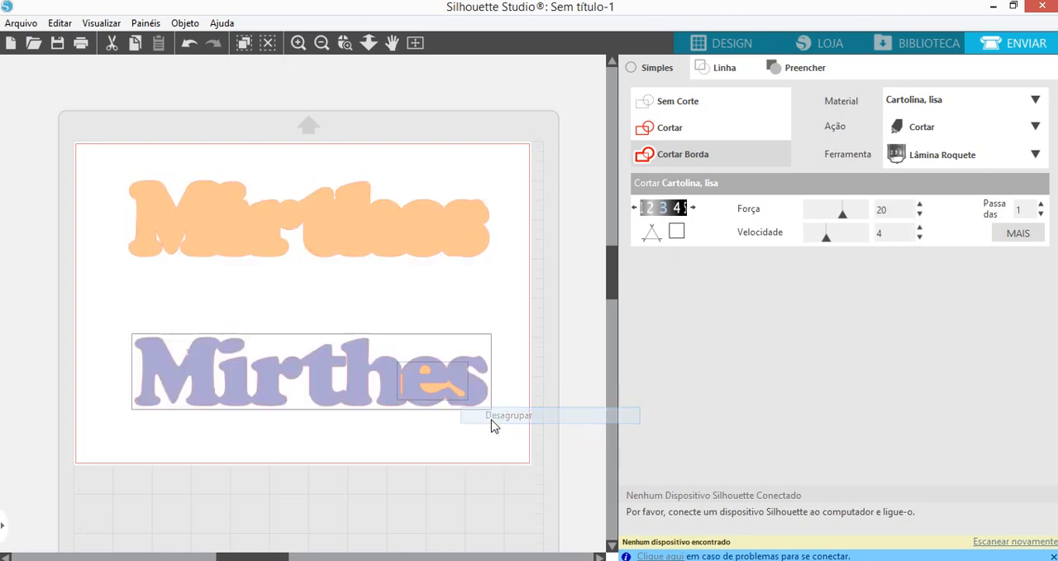
click(459, 456)
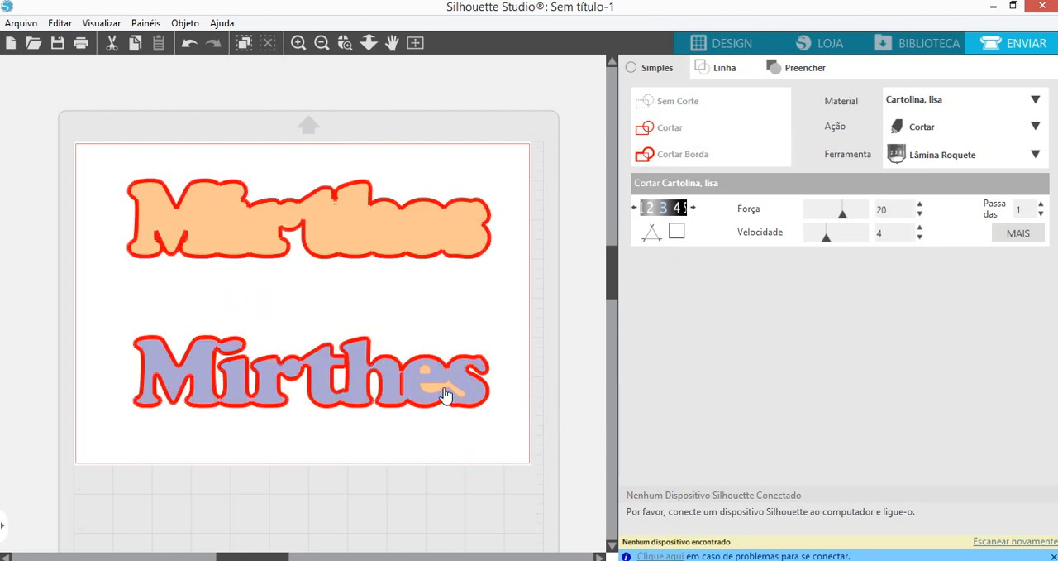
- Set the slit and inner openings to the Cortar cut type and return to the design view
click(444, 390)
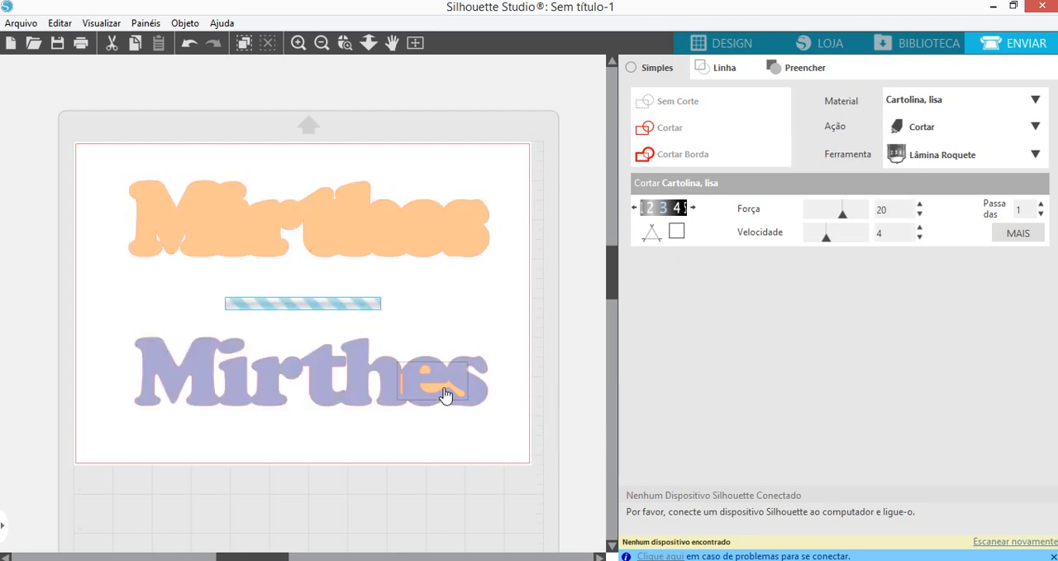
click(666, 130)
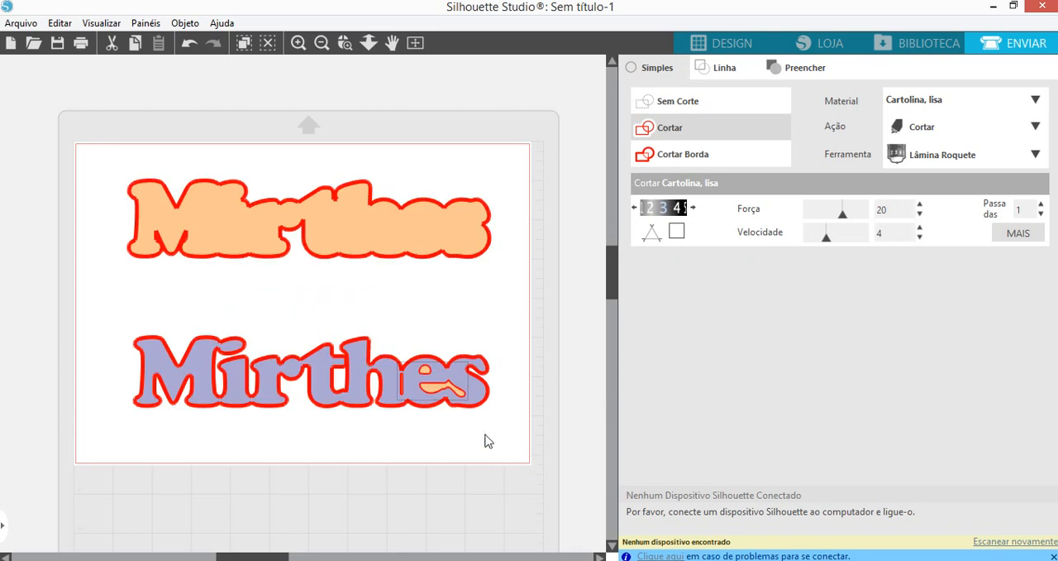
click(476, 436)
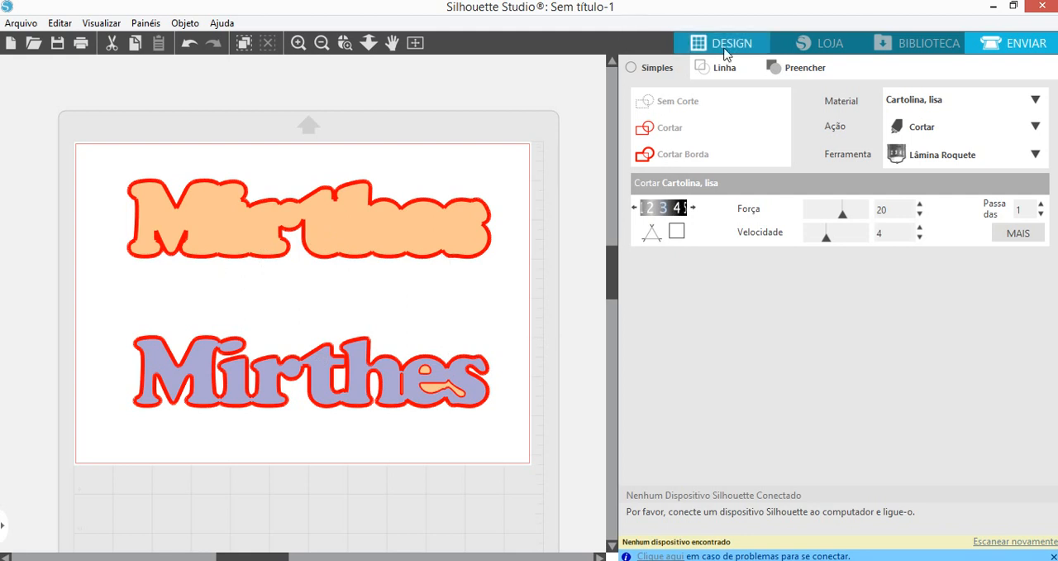
click(718, 48)
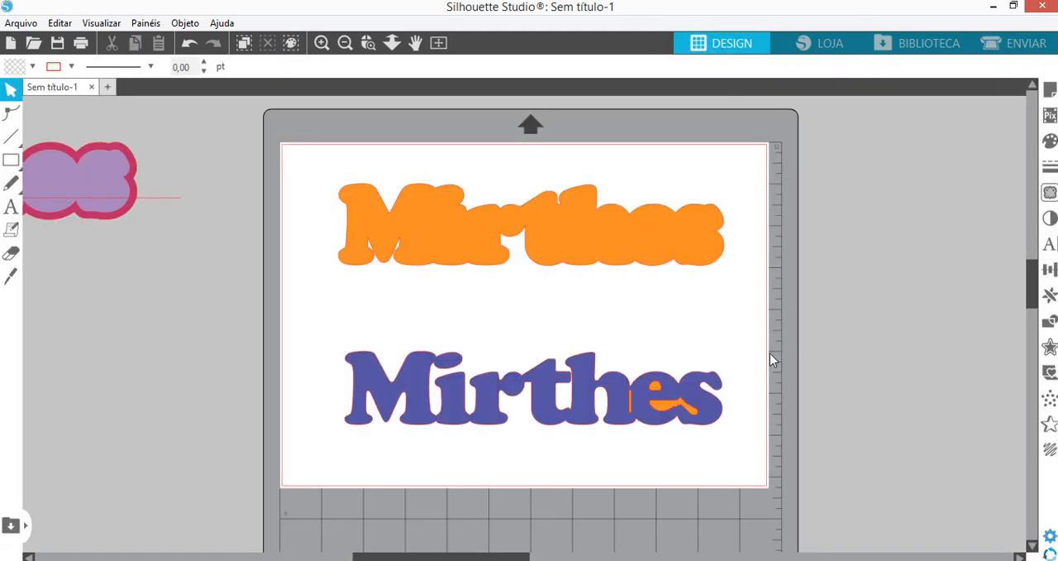